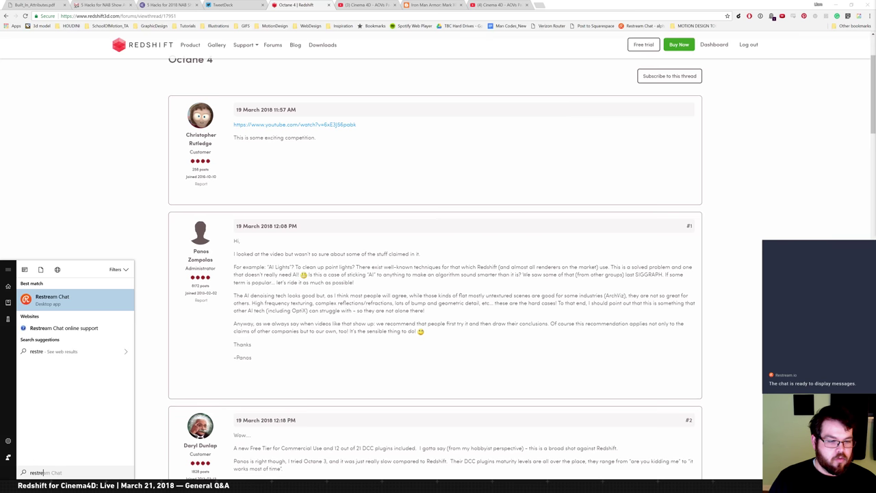
Step: Launch Restream Chat from a 'ream' Start search, move its window aside, and check its account settings
text(am)
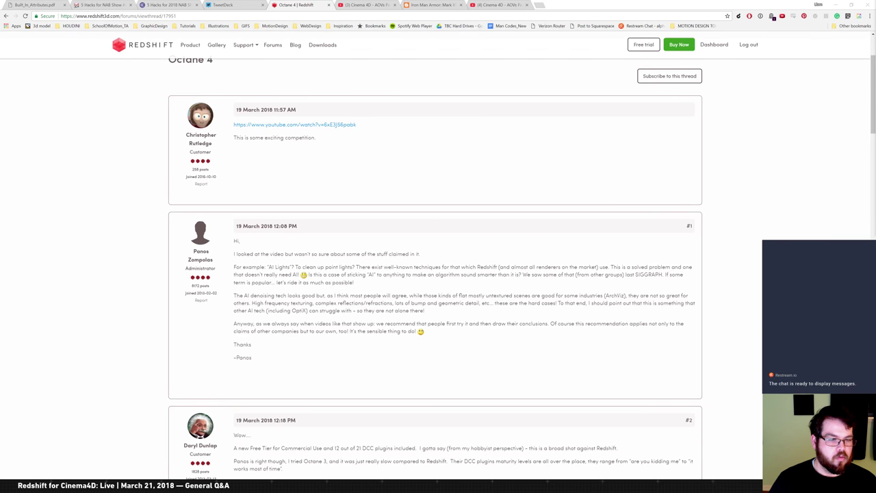
key(Return)
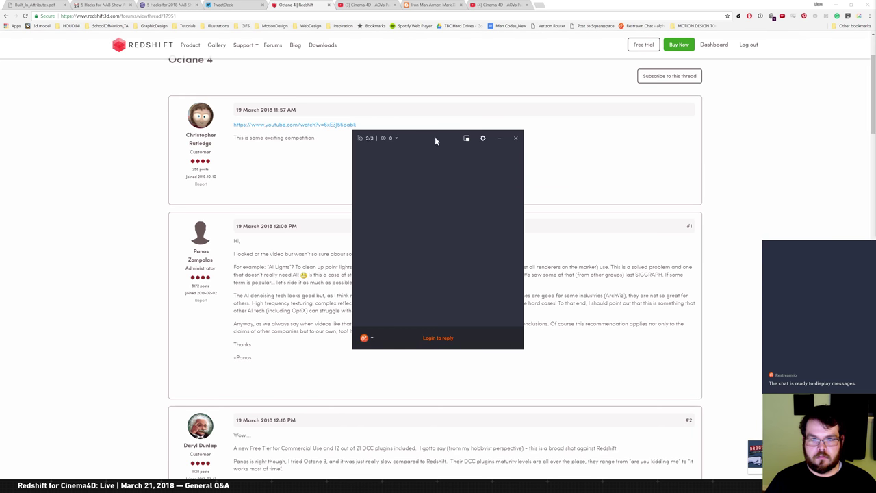
drag(434, 141, 875, 164)
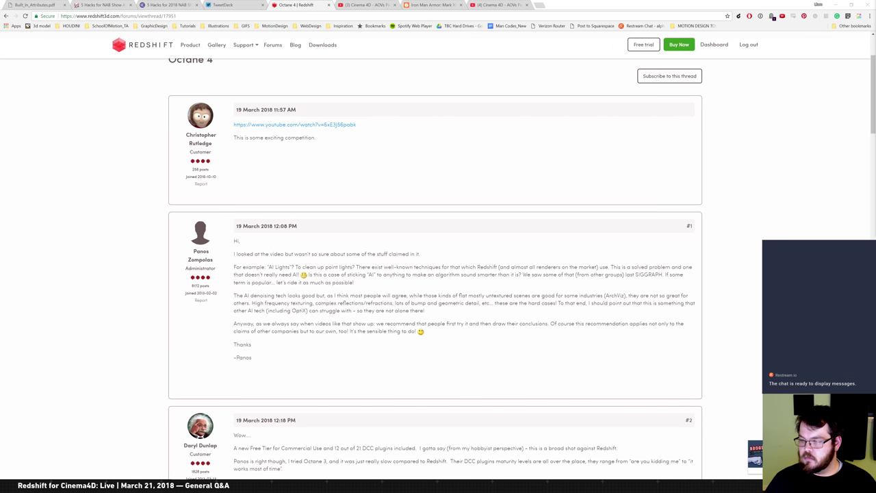
click(499, 66)
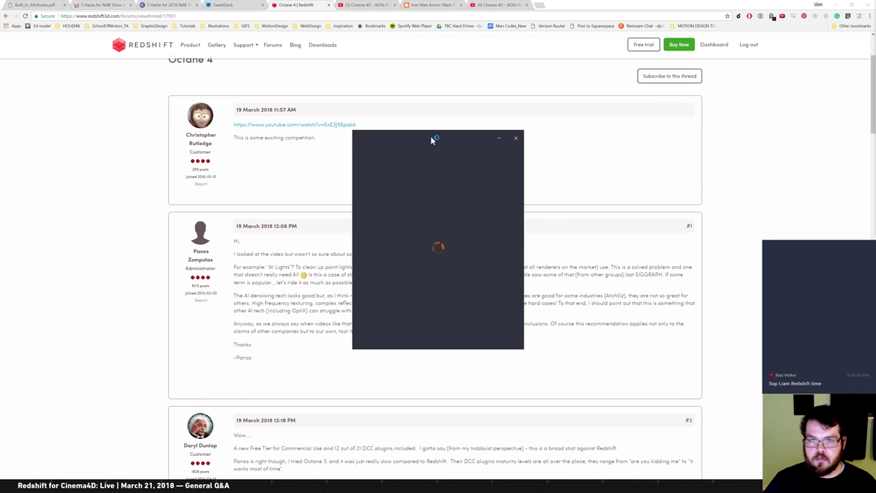
Step: Move the loaded Restream Chat window off the forum page and jump to Slack's recent #octane messages
drag(446, 132, 875, 144)
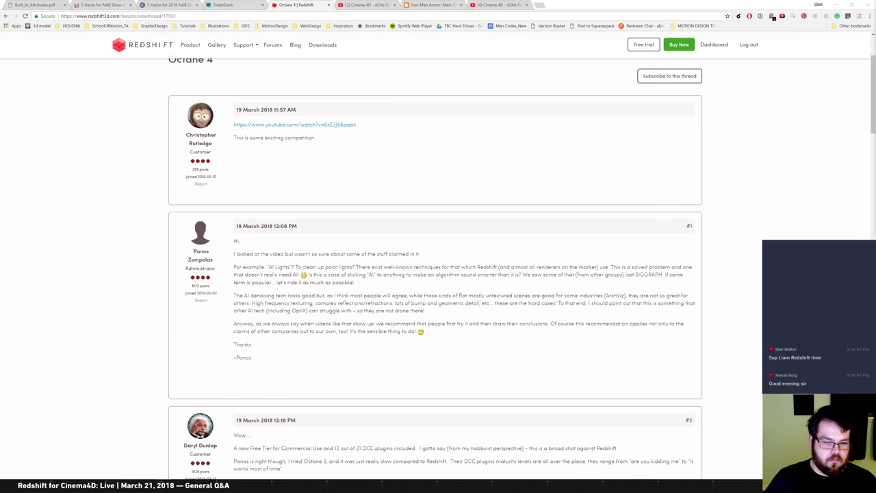
key(alt+Tab)
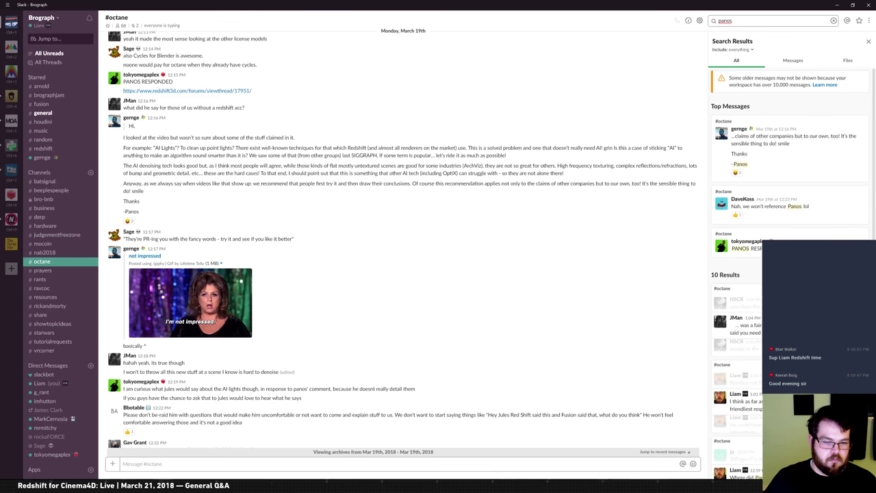
click(660, 451)
click(868, 41)
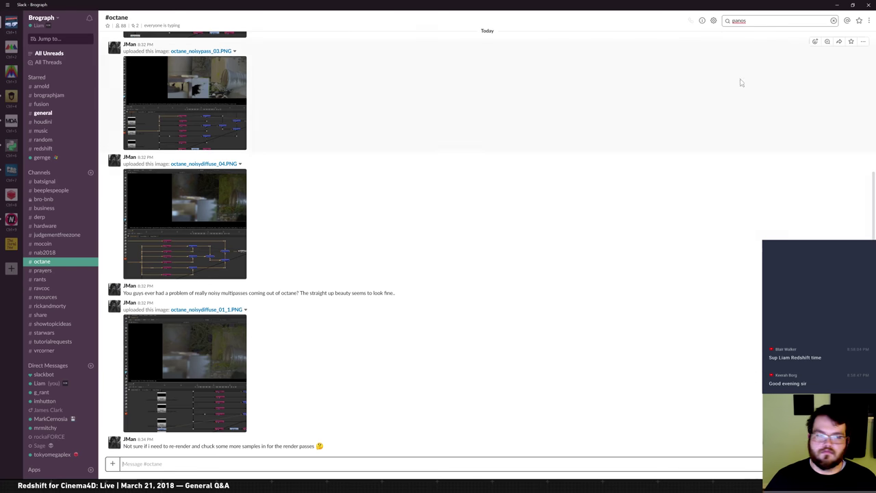
click(57, 113)
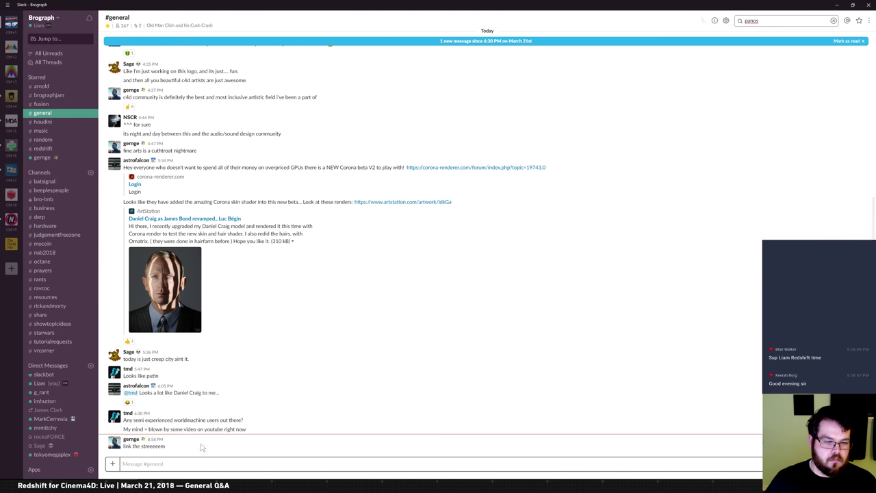
text(https://www.youtube.com/c/br)
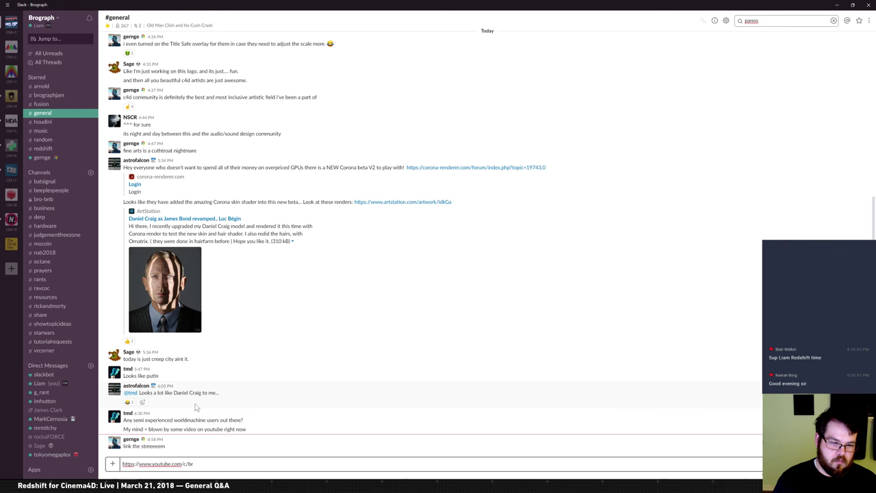
key(ctrl+a)
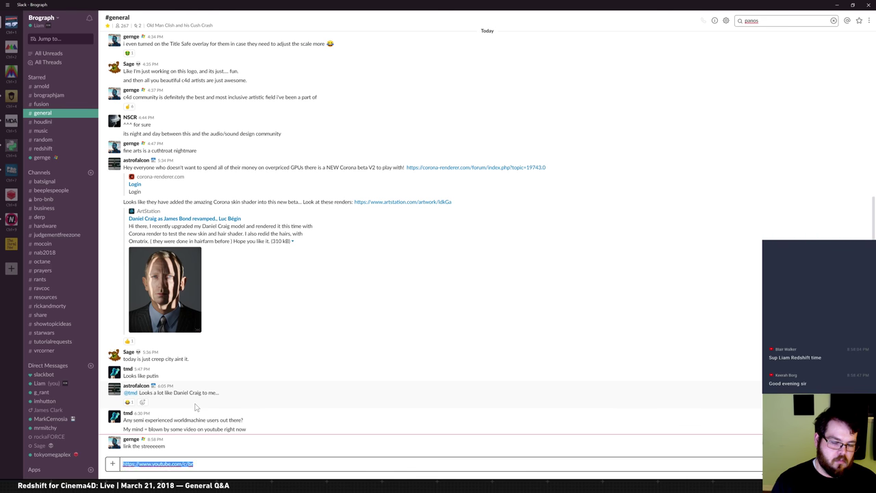
key(ctrl+x)
key(alt+Tab)
key(alt+Tab)
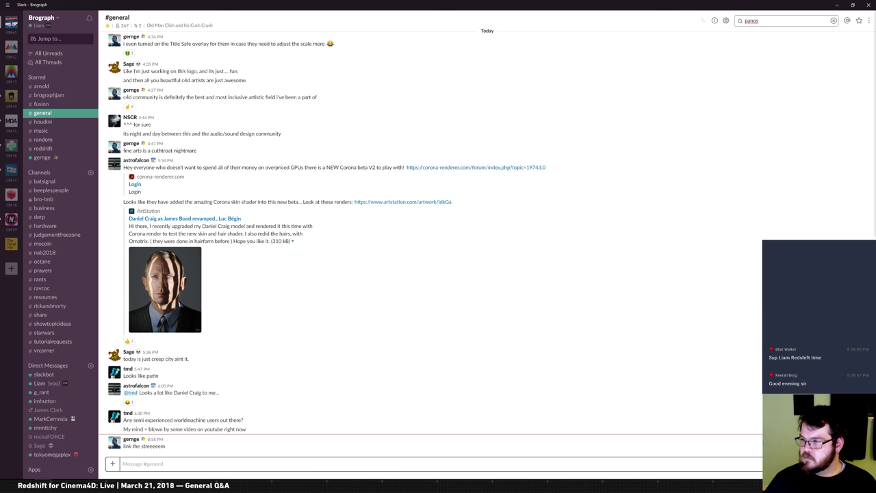
key(ctrl+v)
key(Return)
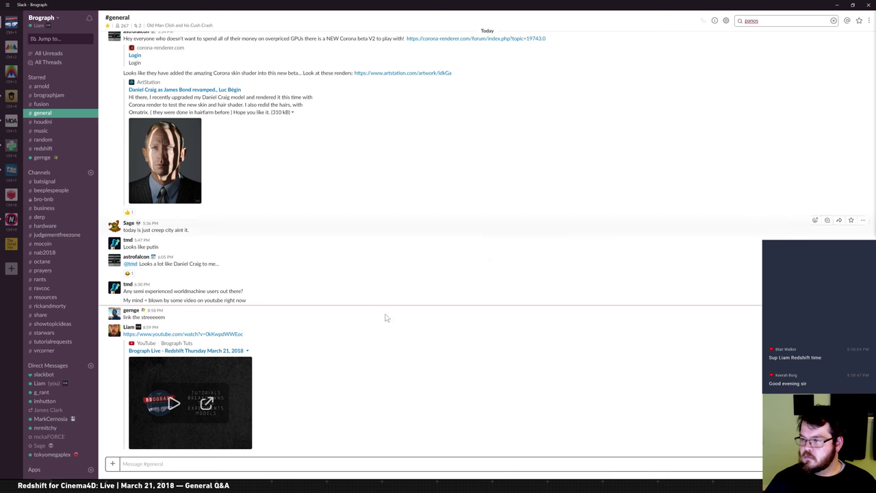
text(or https://www.)
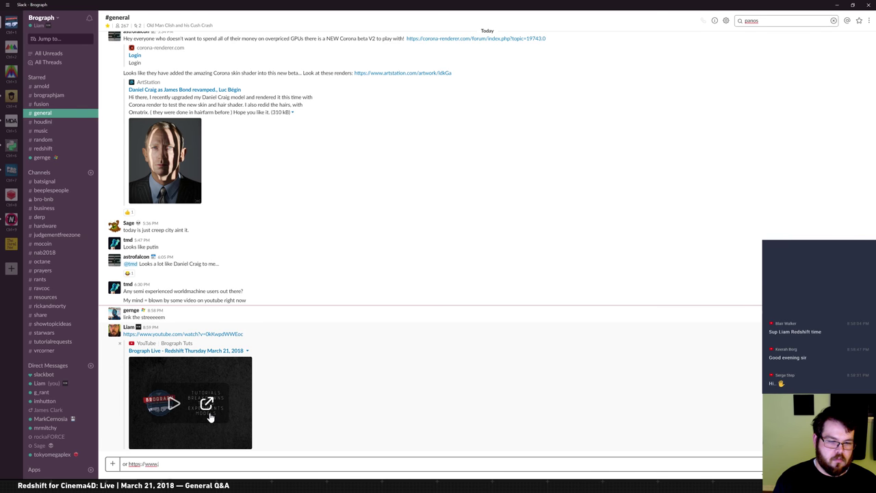
text(youtube.com/)
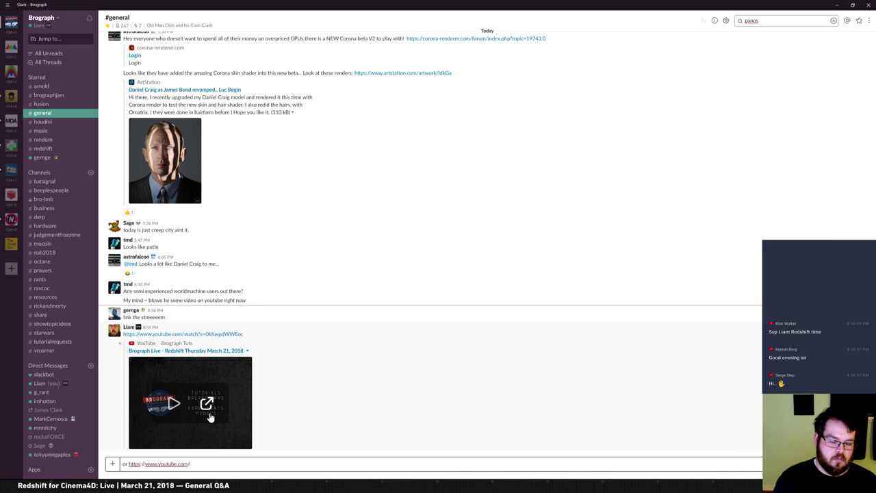
text(c/Fl)
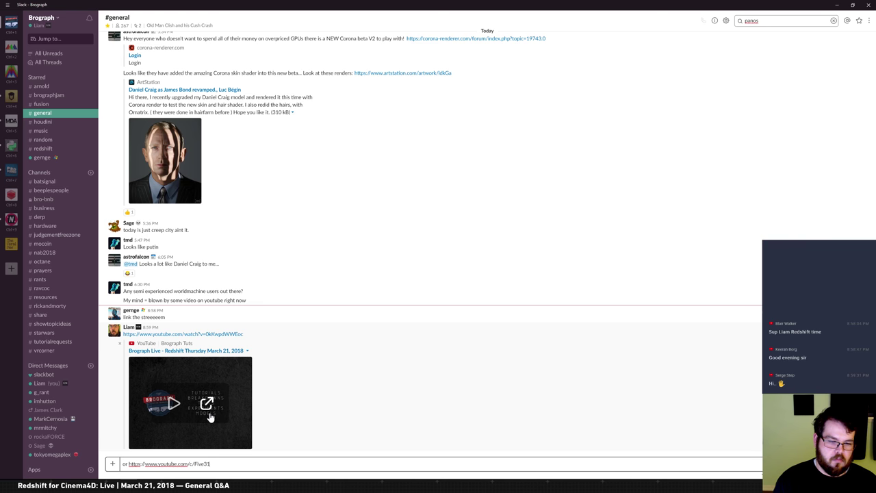
text(ve31/liv)
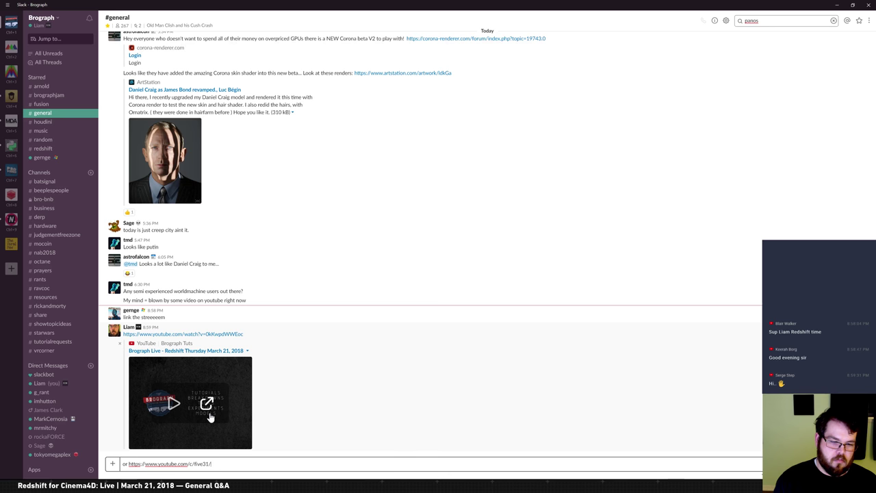
text(e)
key(Return)
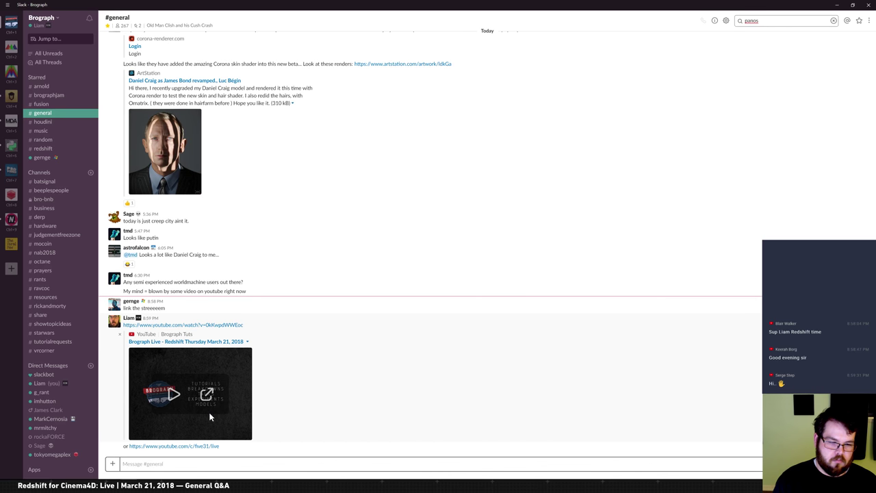
Step: Send the message 'either' and clear the panos search
text(either)
key(Return)
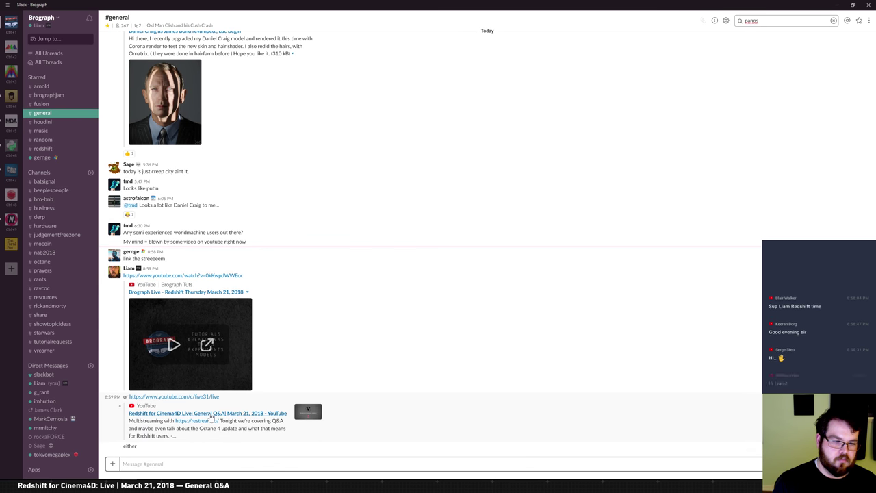
click(834, 21)
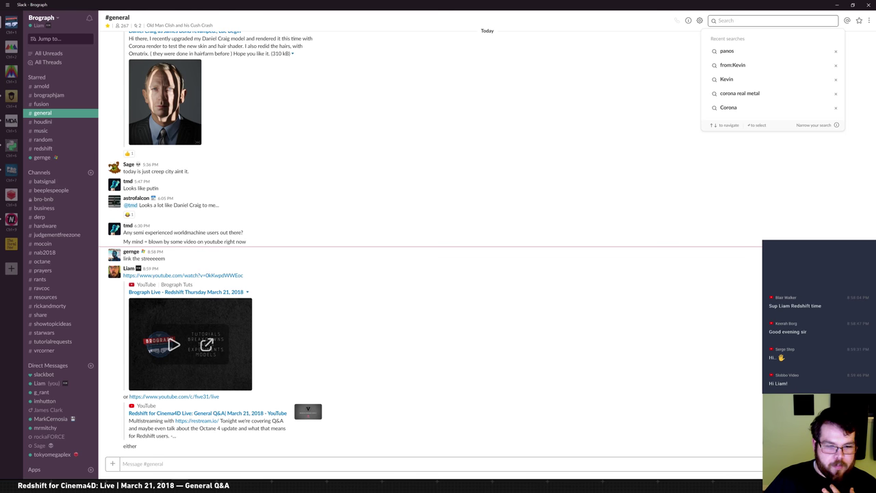
Step: Minimize Slack to get back to the Chrome forum thread
click(851, 5)
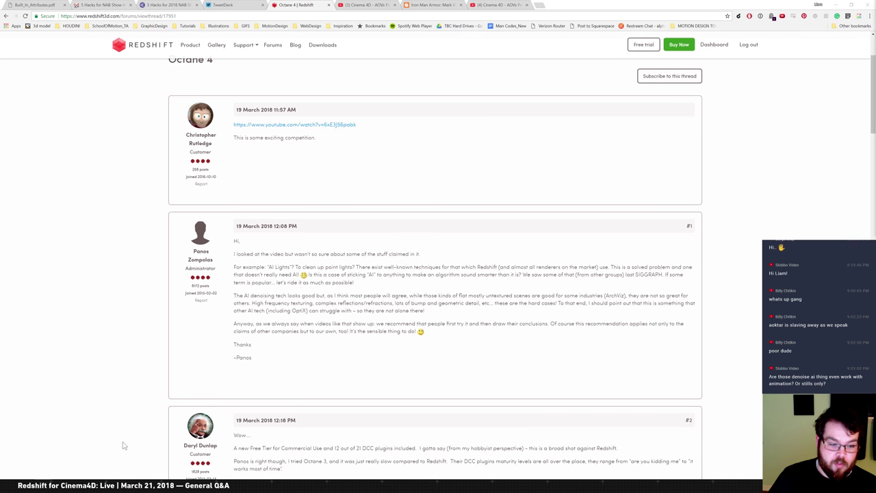
Step: Switch from Chrome to the Slack team chat with Alt+Tab
key(alt+Tab)
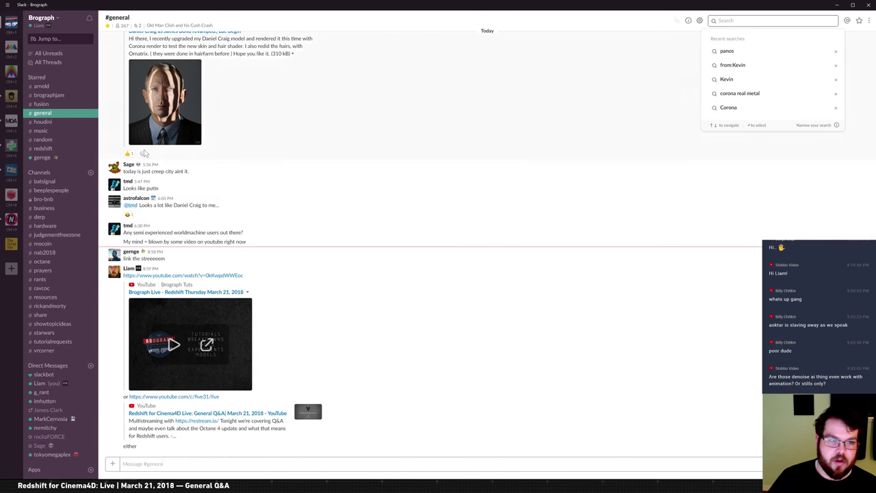
Step: Open #octane and view the 'no denoise 1024.png' render full size
click(60, 262)
scroll(342, 163, up, 15)
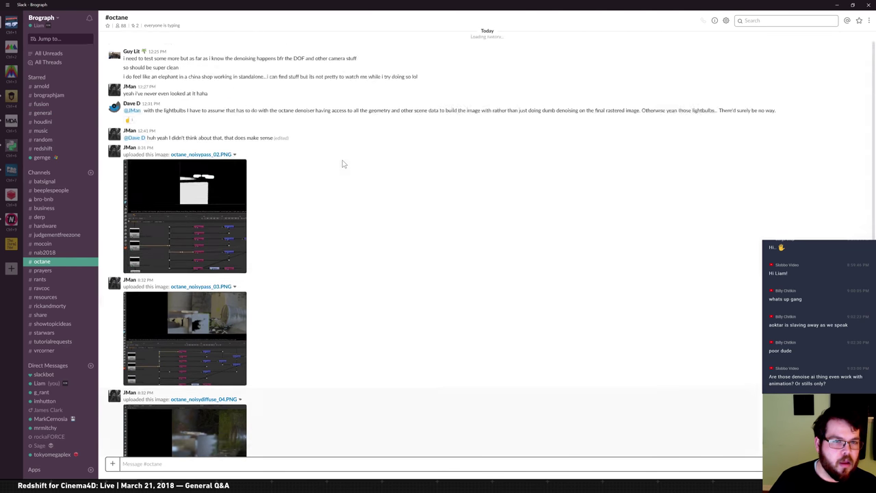
scroll(291, 313, down, 3)
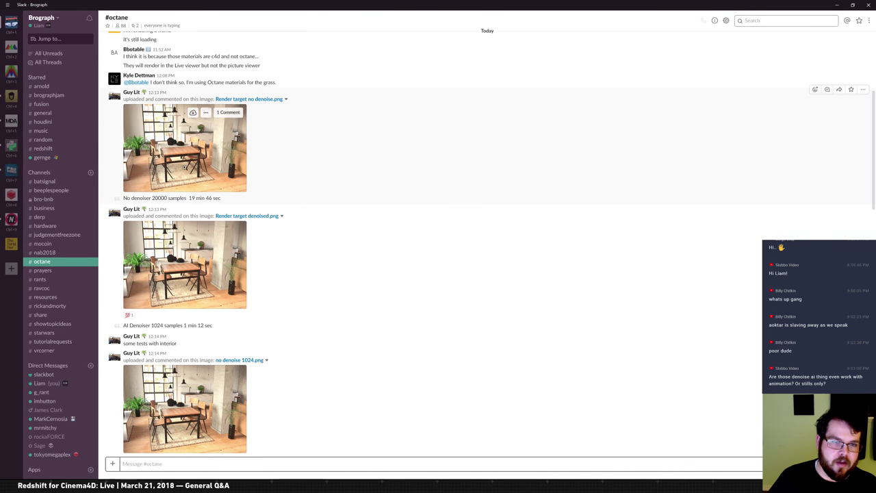
click(192, 400)
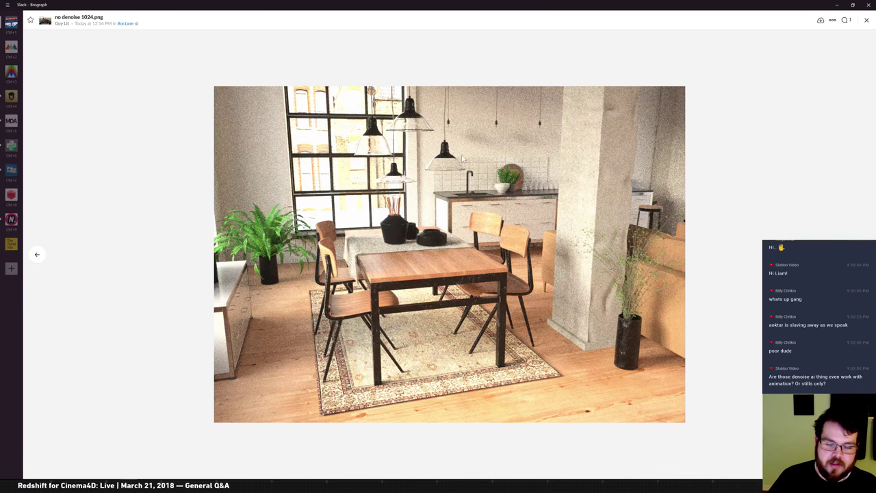
Step: Flip between the denoised and no-denoise renders in the viewer, then return to the Redshift forum thread
click(37, 254)
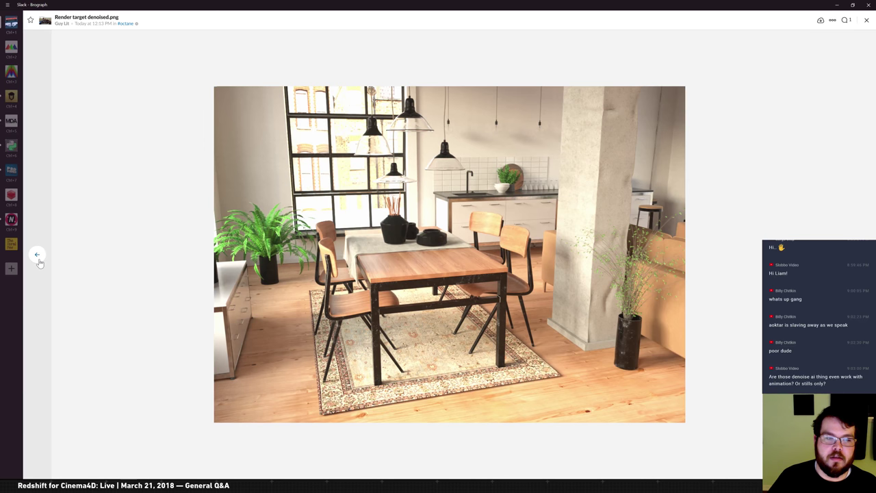
click(38, 256)
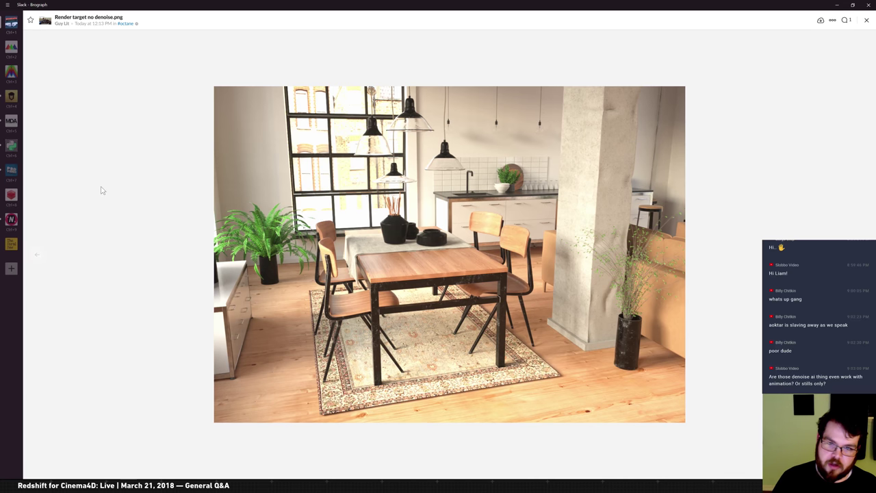
key(Right)
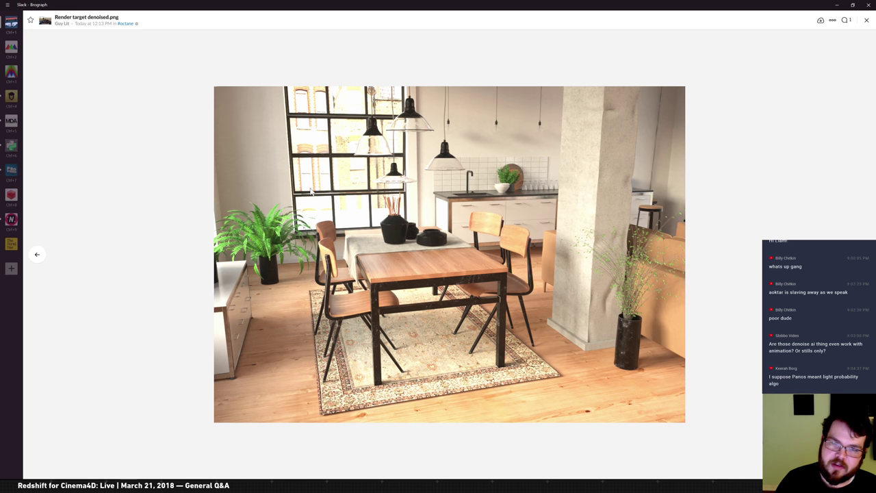
key(Left)
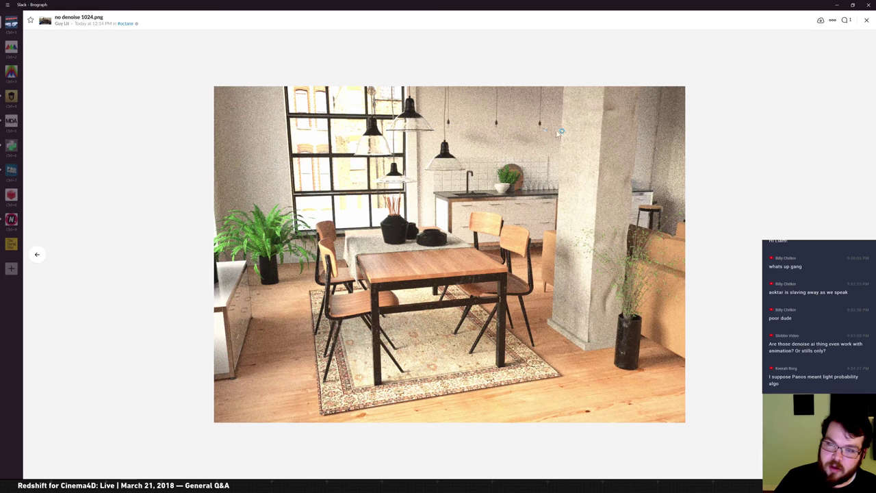
key(Left)
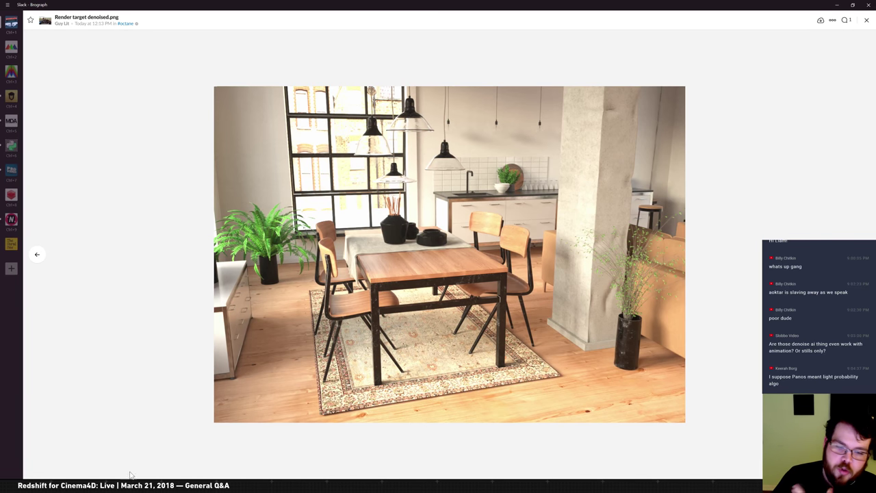
mouse_move(41, 486)
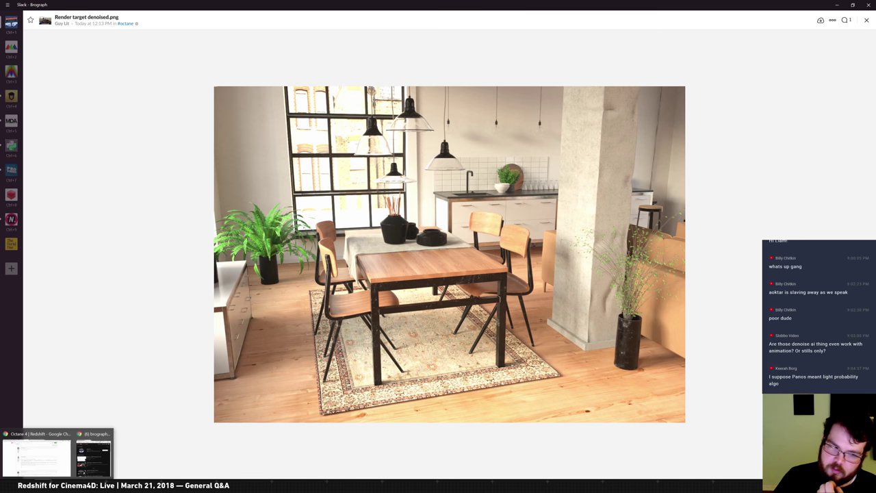
click(50, 472)
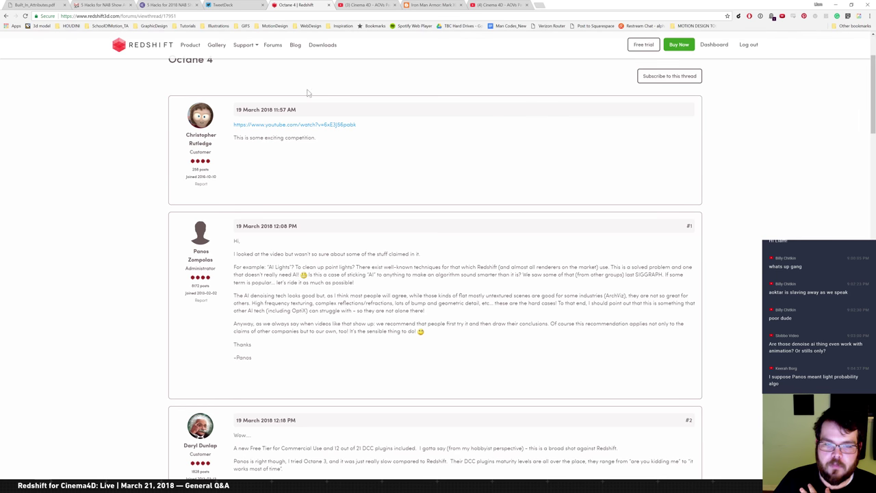
Step: Open the YouTube video linked in the Octane 4 thread's first post
click(308, 127)
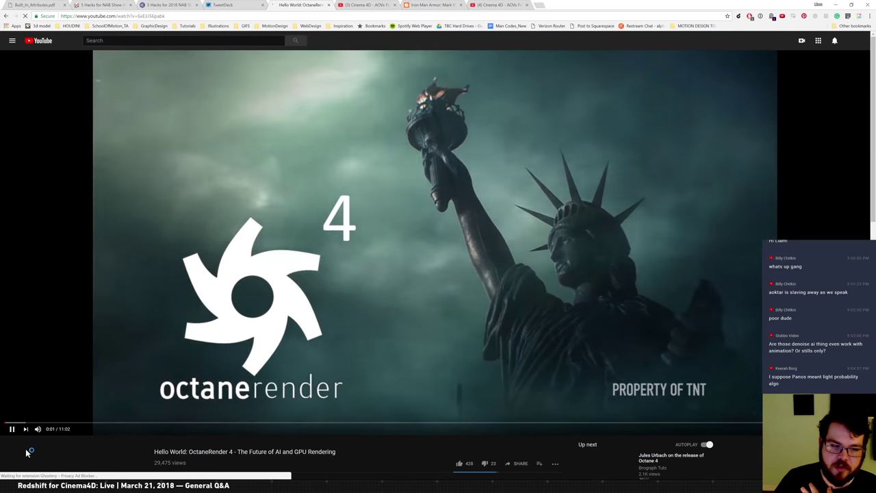
Step: Pause the OctaneRender 4 video and switch to the Cinema 4D - AOVs Part 1 tab
click(12, 429)
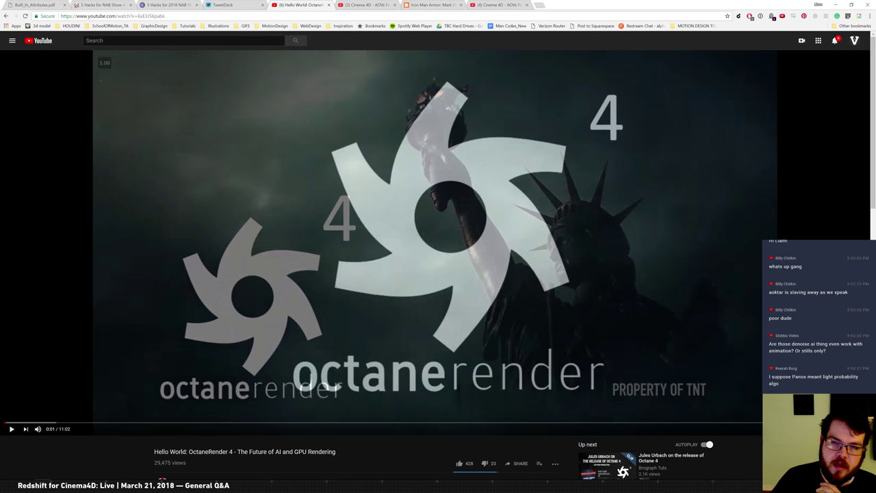
click(373, 6)
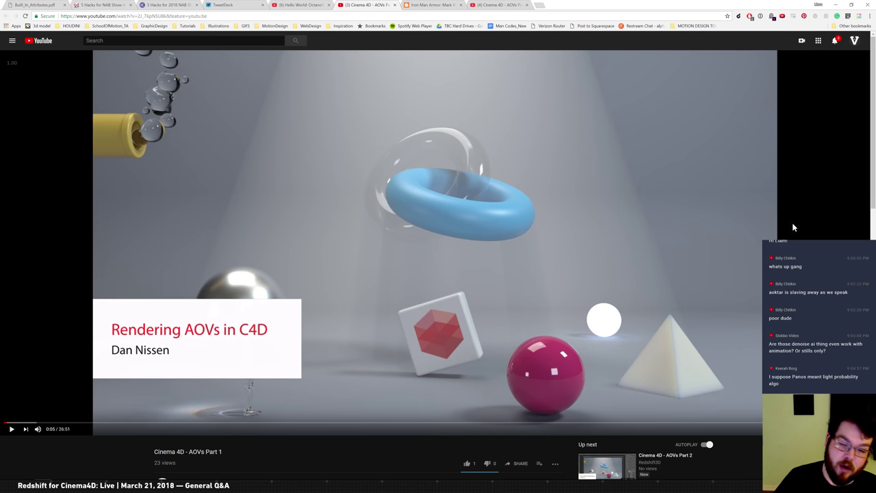
Step: Look over the AOVs Part 2 video, then open the Iron Man blog's Hulkbuster render full-size
drag(872, 179, 869, 204)
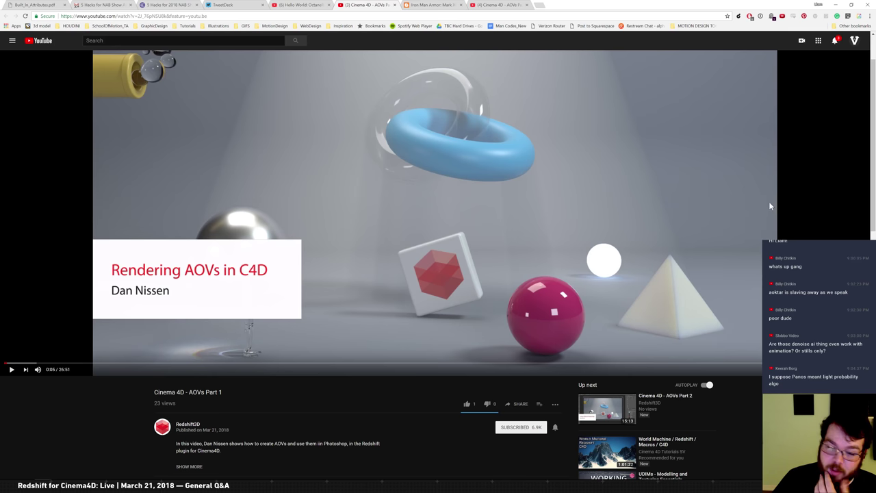
drag(870, 200, 869, 137)
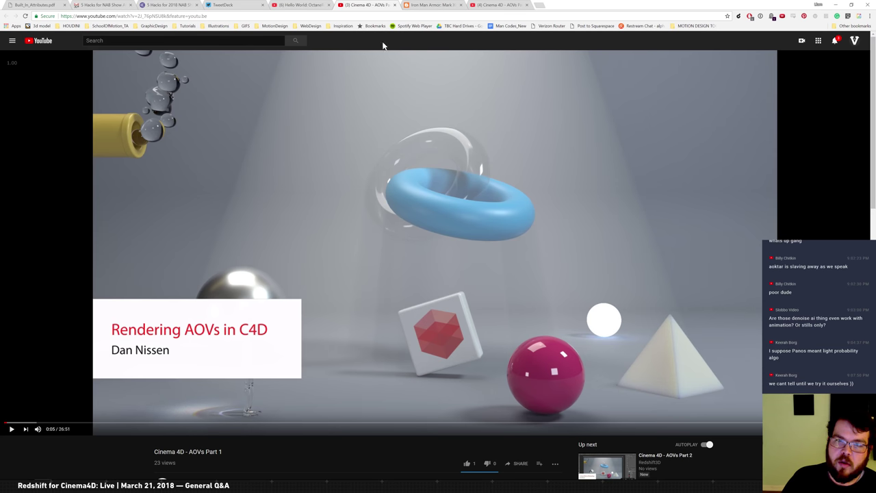
click(487, 6)
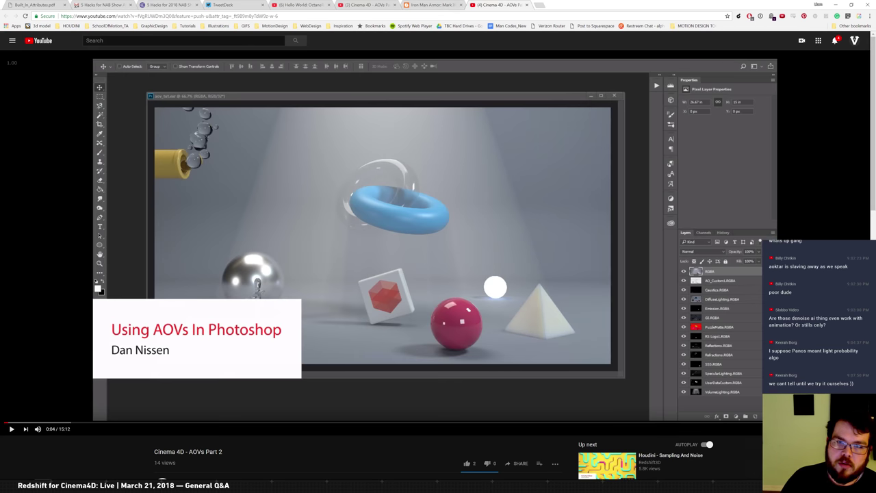
click(437, 6)
click(442, 47)
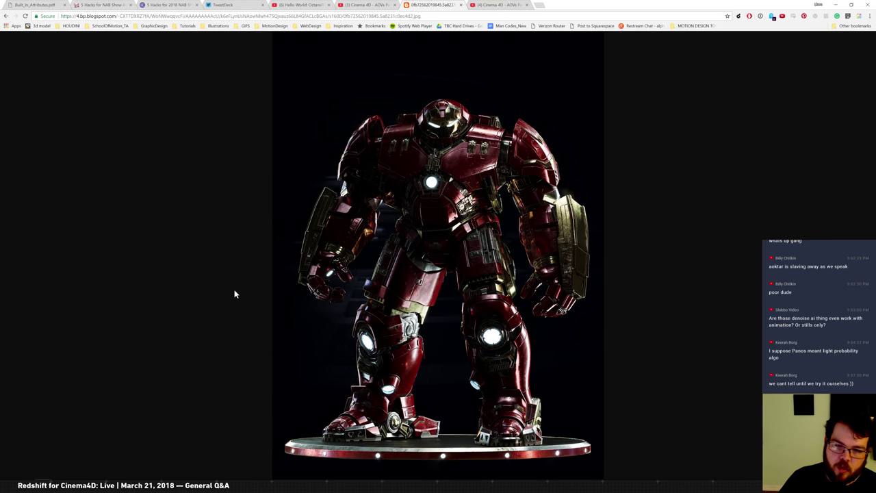
Step: Enlarge the Hulkbuster render, browse the Iron Man Armor post, then return to Google results
click(351, 269)
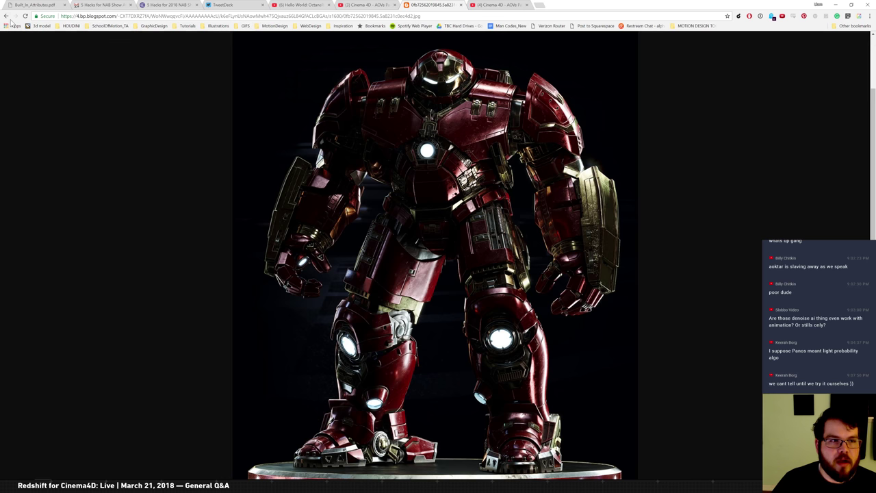
click(6, 16)
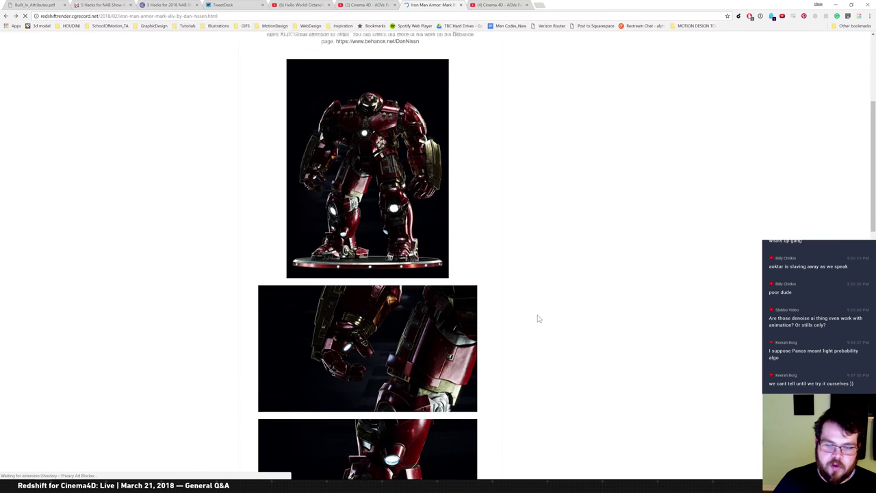
scroll(538, 318, down, 10)
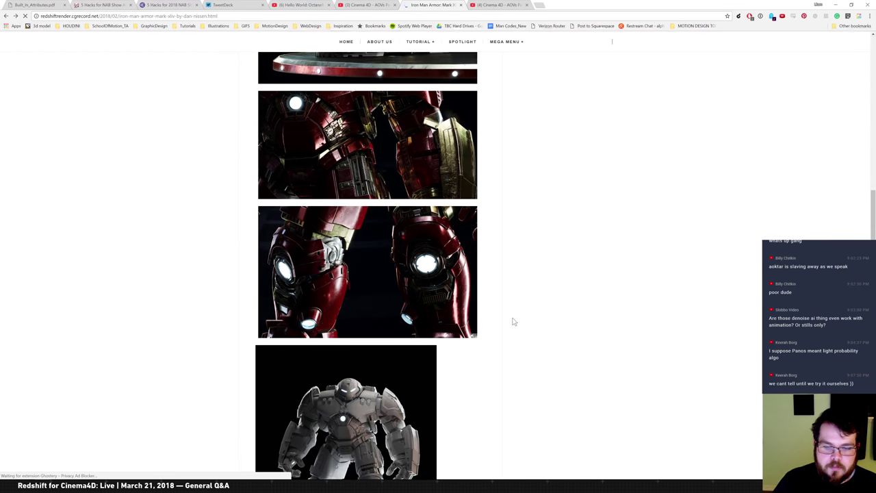
scroll(513, 322, down, 5)
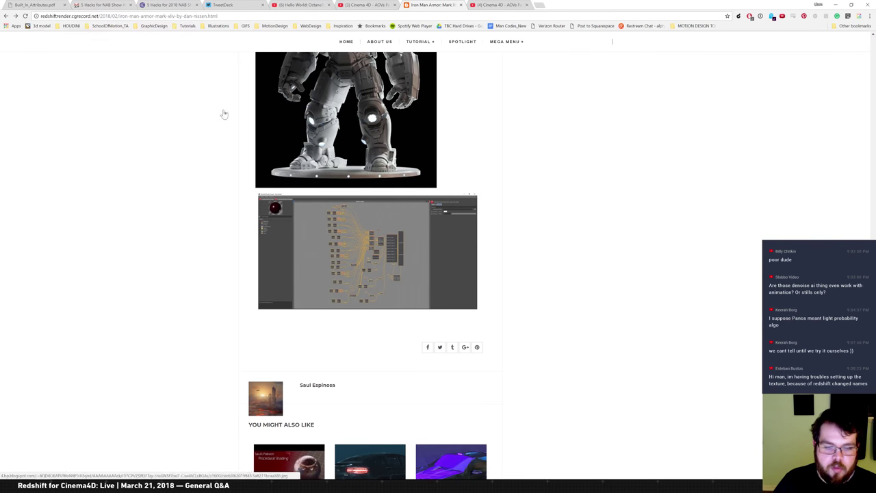
click(6, 16)
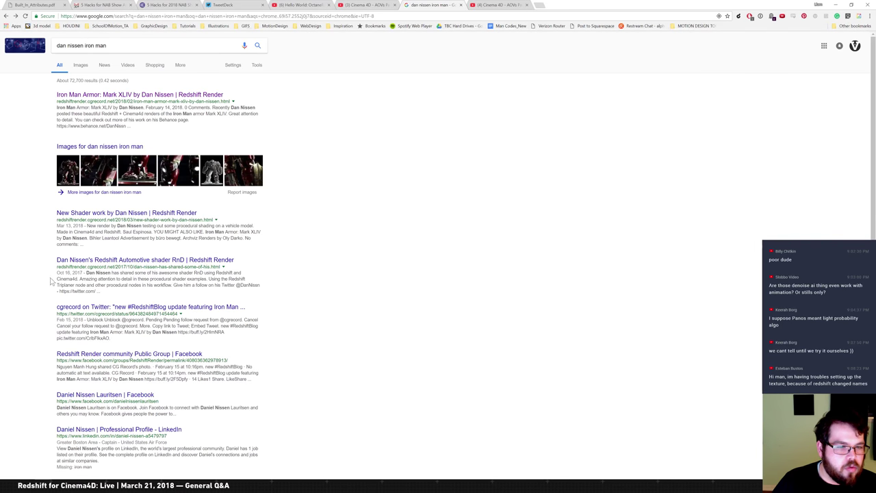
Step: Refine the Google search for the artist's Iron Man work by adding 'behance'
scroll(41, 293, down, 4)
scroll(41, 293, up, 4)
text(behance)
key(Return)
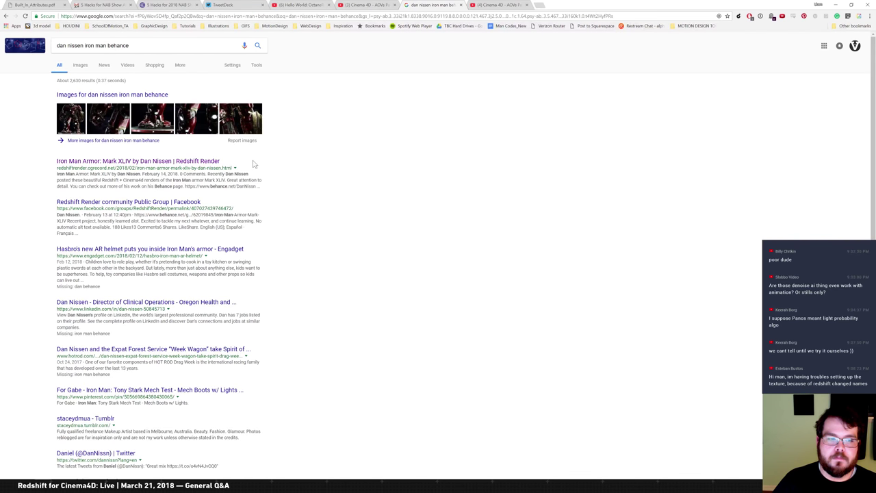
Step: Open the first image result's source page, Iron Man Armor: Mark XLIV
click(80, 65)
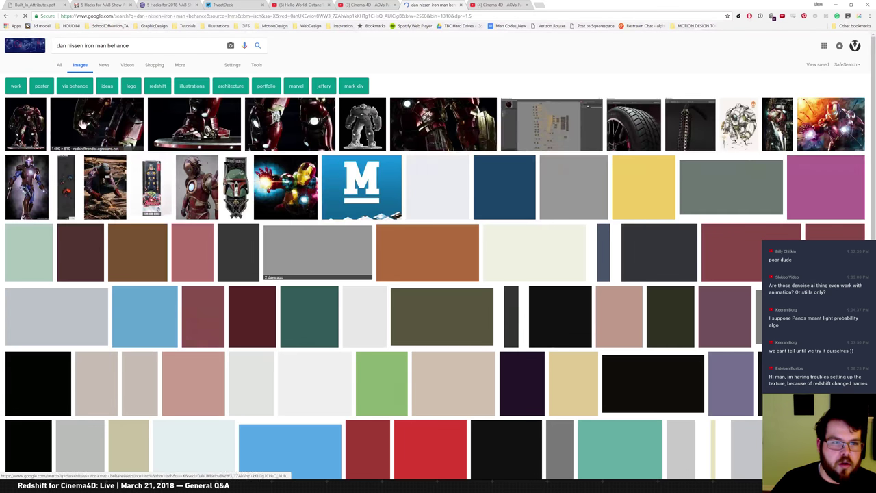
click(30, 127)
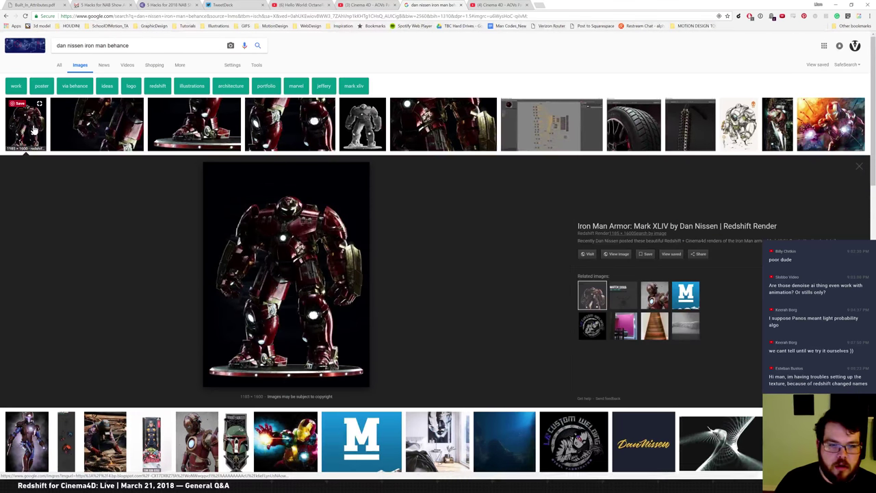
click(335, 314)
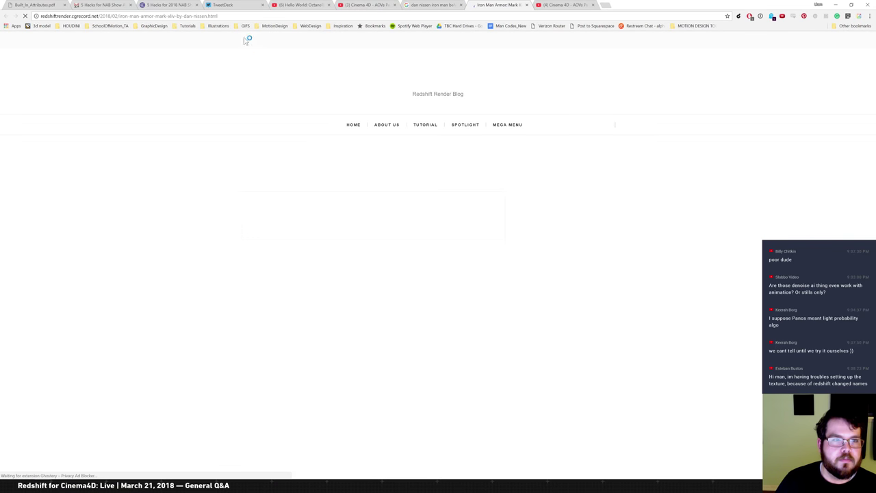
Step: Follow the article's behance.net link to the artist's Behance profile
scroll(381, 150, down, 2)
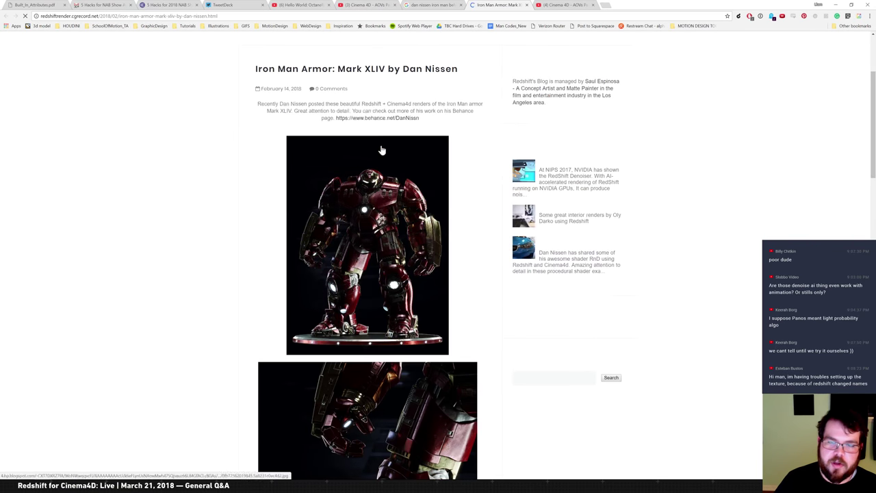
click(361, 119)
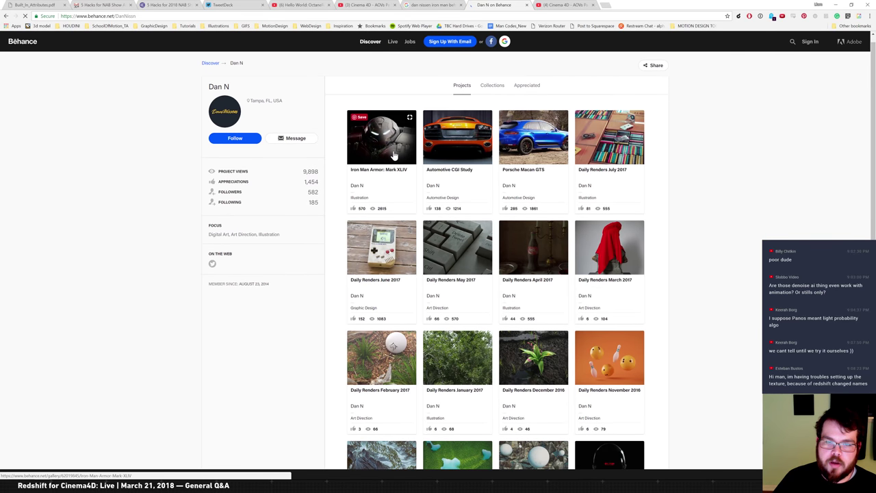
Step: Open the Iron Man Armor: Mark XLIV project and scroll through its renders and shader graph
click(393, 152)
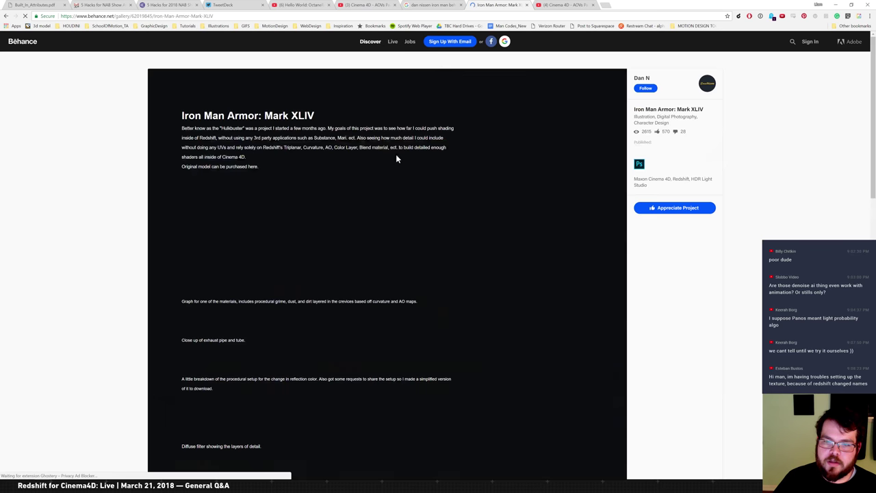
scroll(121, 297, down, 7)
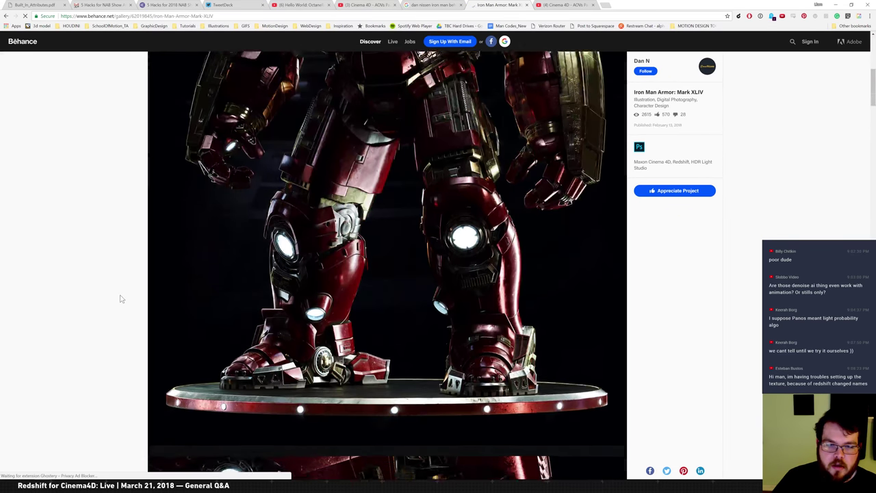
scroll(120, 298, down, 15)
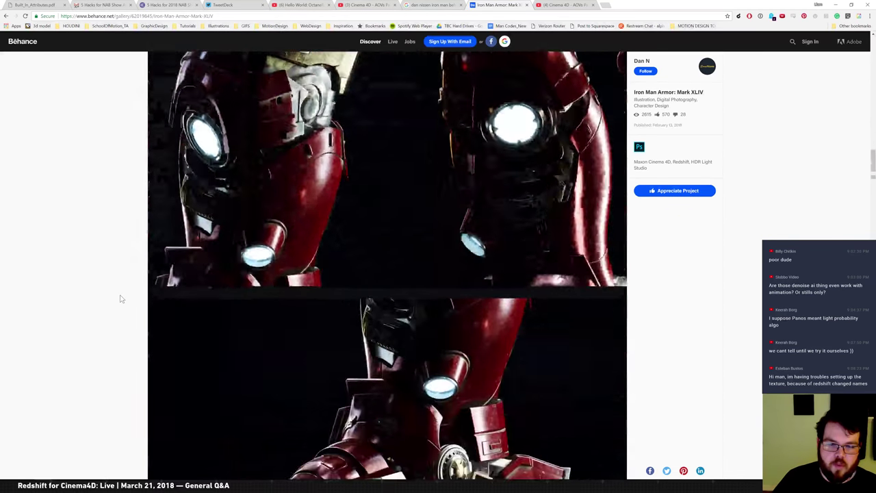
scroll(120, 298, up, 5)
scroll(103, 296, down, 2)
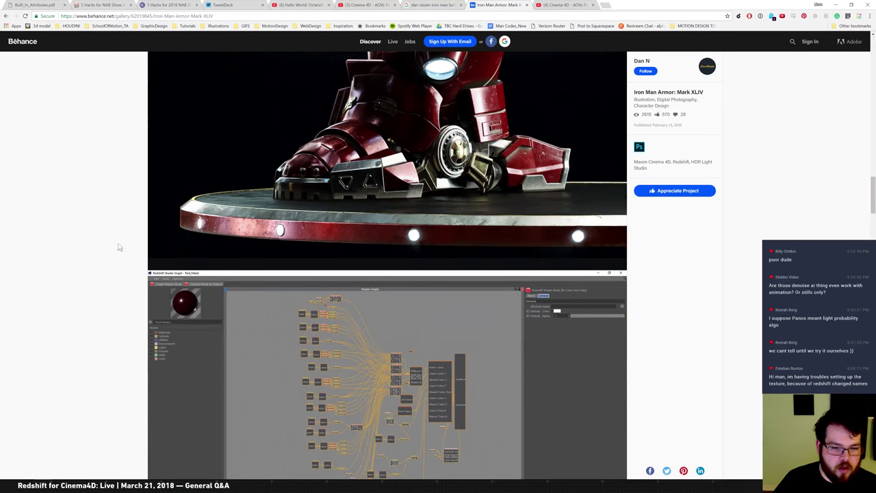
scroll(104, 286, down, 2)
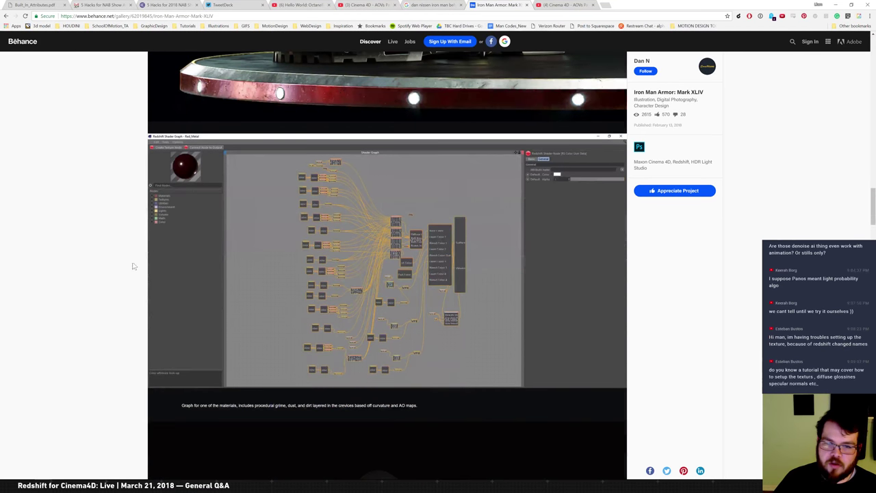
scroll(121, 270, down, 2)
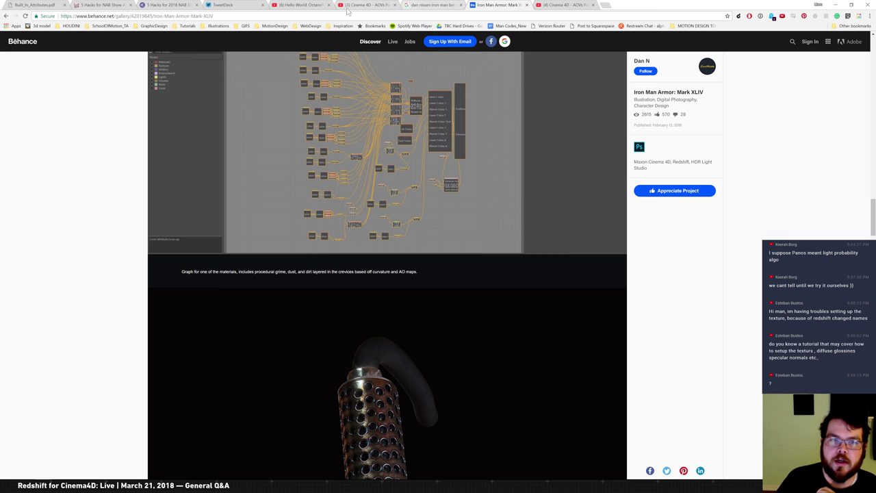
click(363, 6)
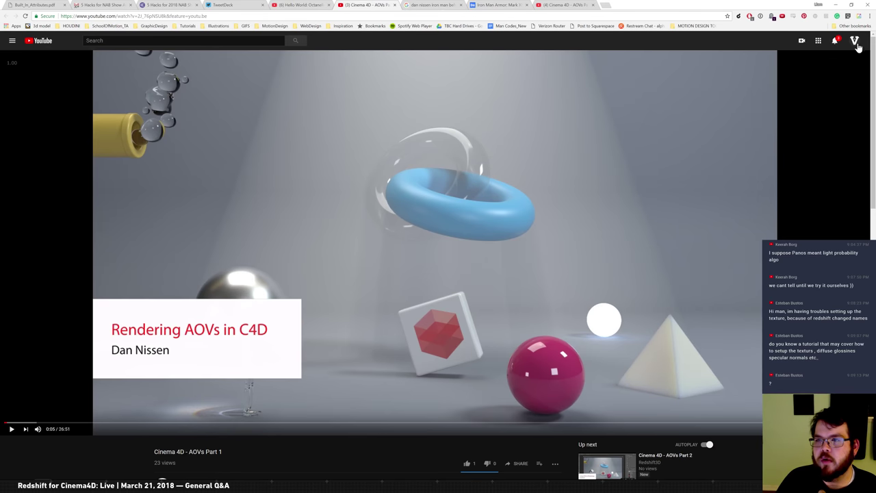
Step: Try opening your channel's video list, reload the 500 error, and go back to the AOVs video
click(858, 44)
click(801, 83)
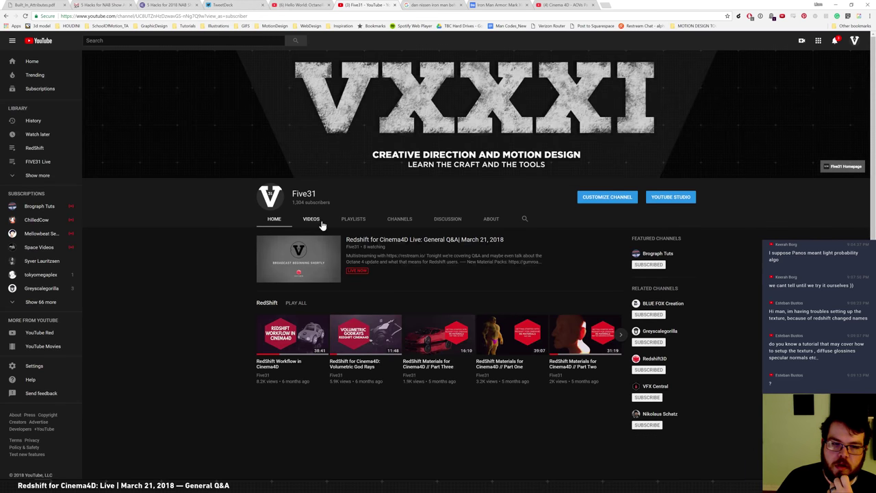
click(321, 223)
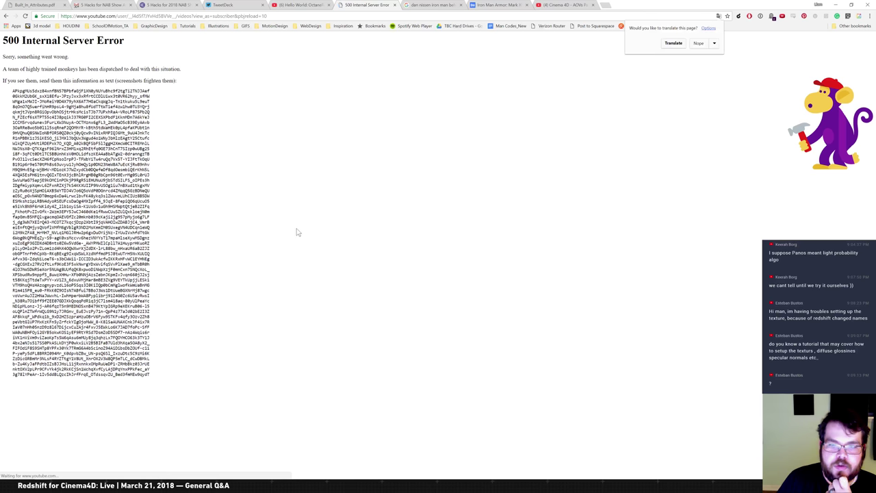
click(25, 15)
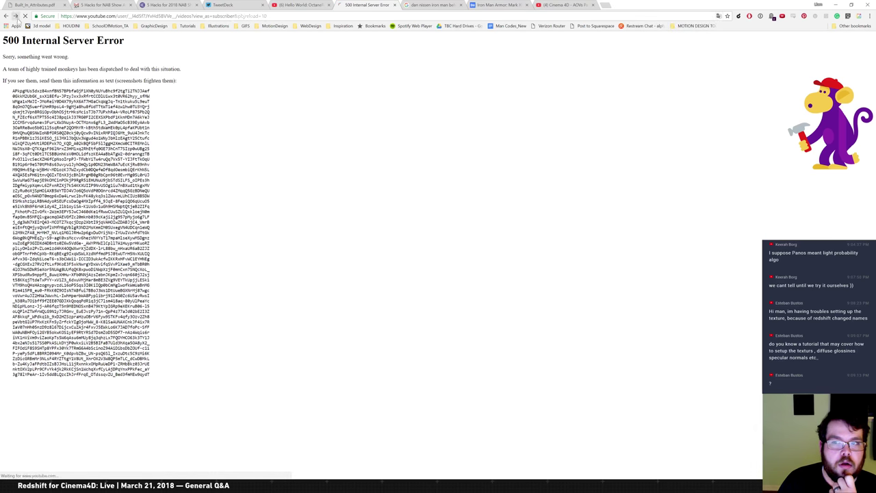
click(6, 15)
click(6, 15)
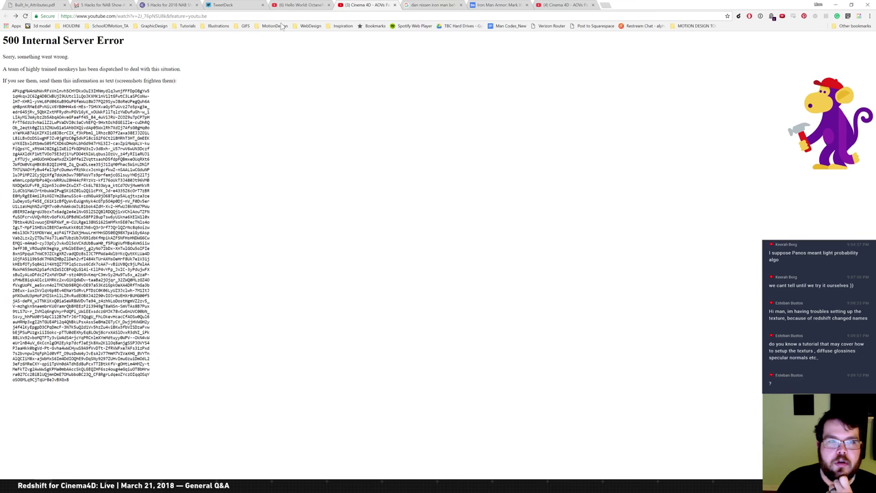
Step: Load YouTube from the address bar, retry the channel's videos, then close the error page
key(ctrl+l)
text(youtube.com)
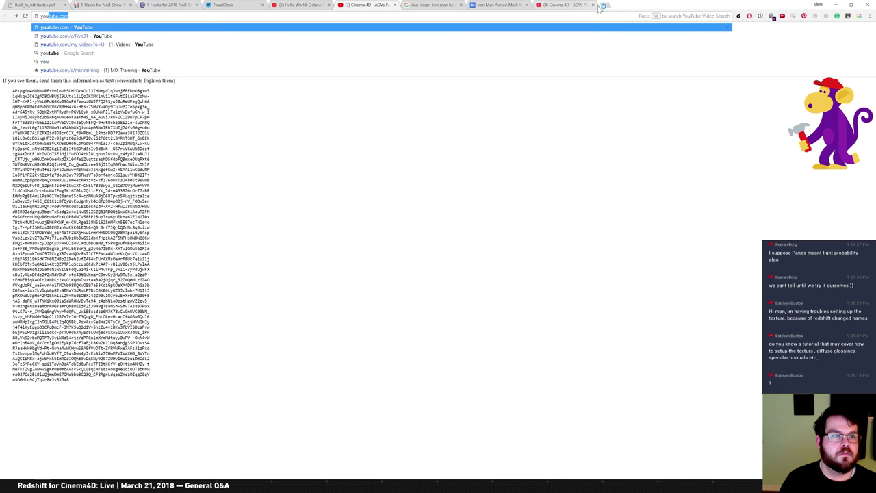
key(Return)
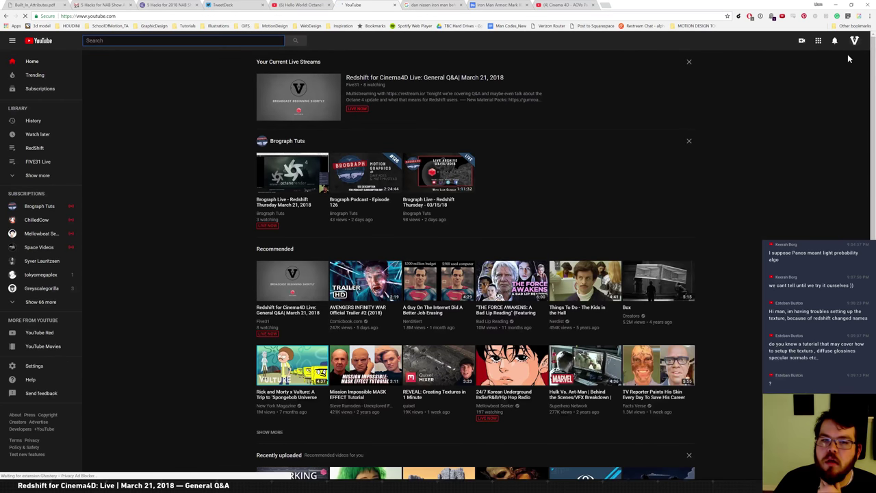
click(854, 42)
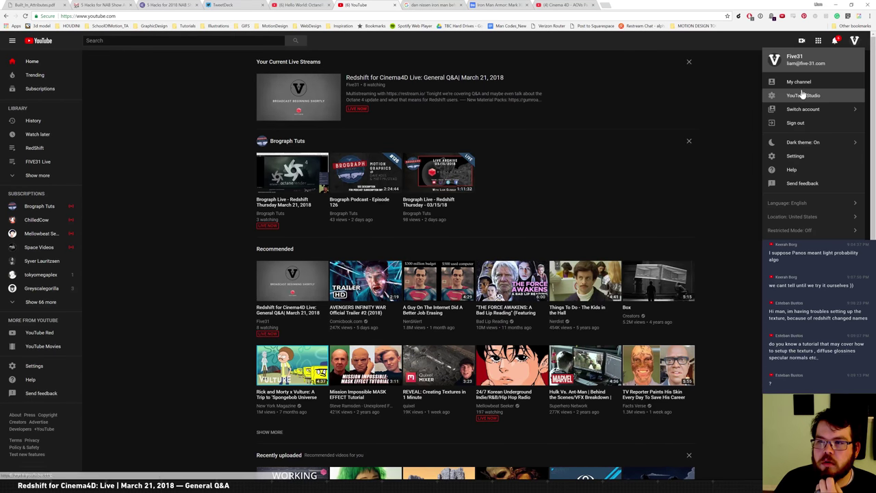
click(806, 83)
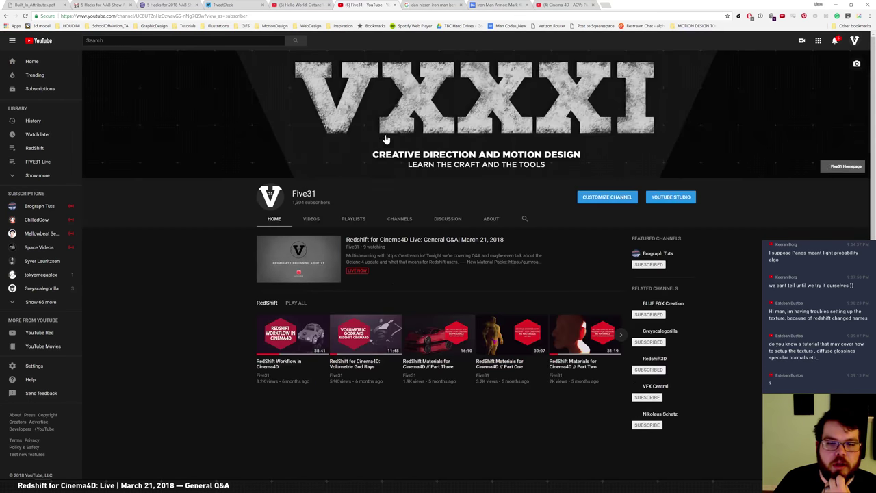
click(311, 219)
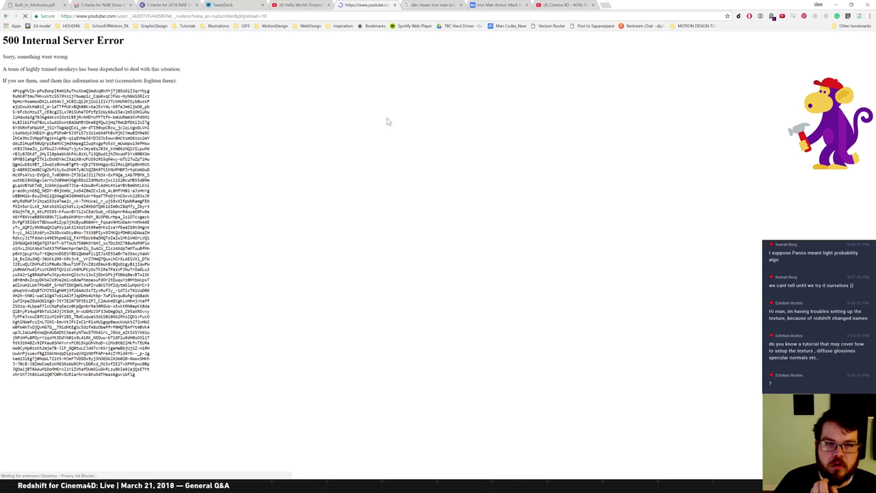
click(7, 16)
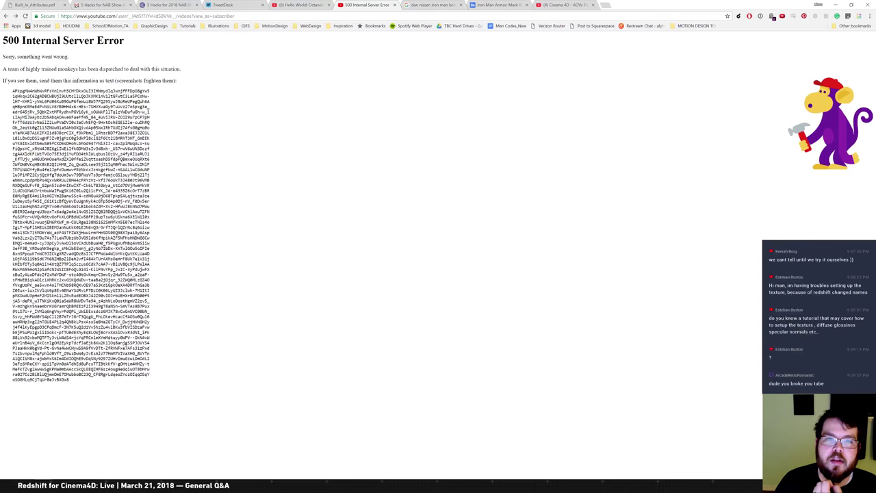
click(394, 5)
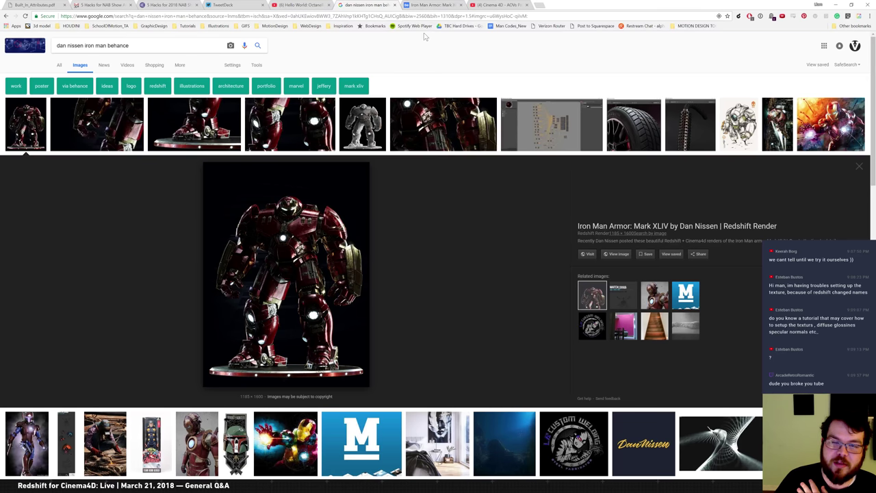
Step: Return to the YouTube home page from the AOVs Part 2 tab
click(489, 6)
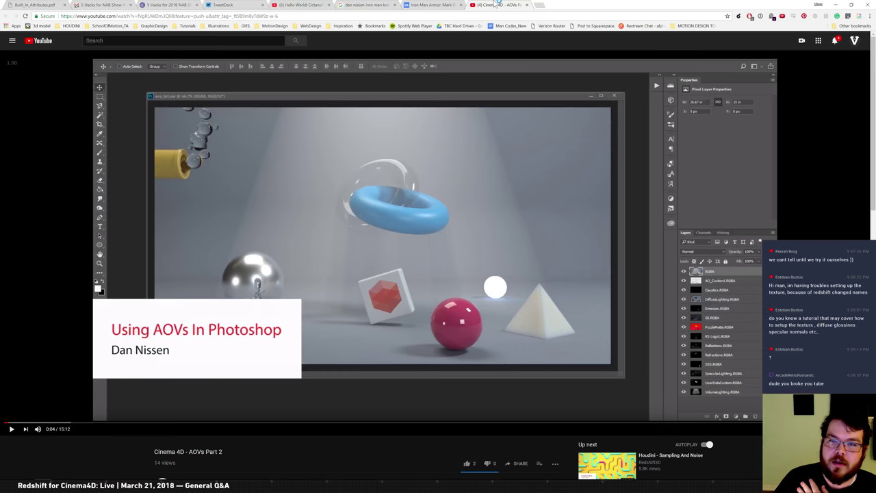
click(52, 44)
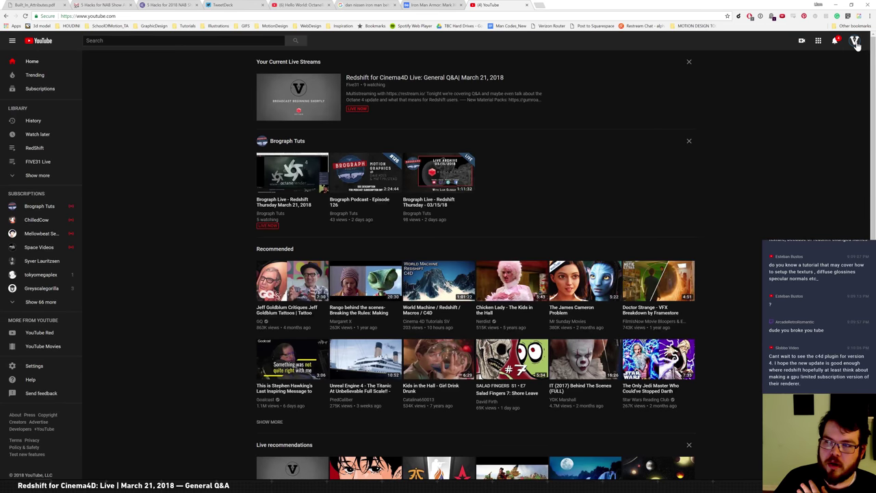
click(854, 41)
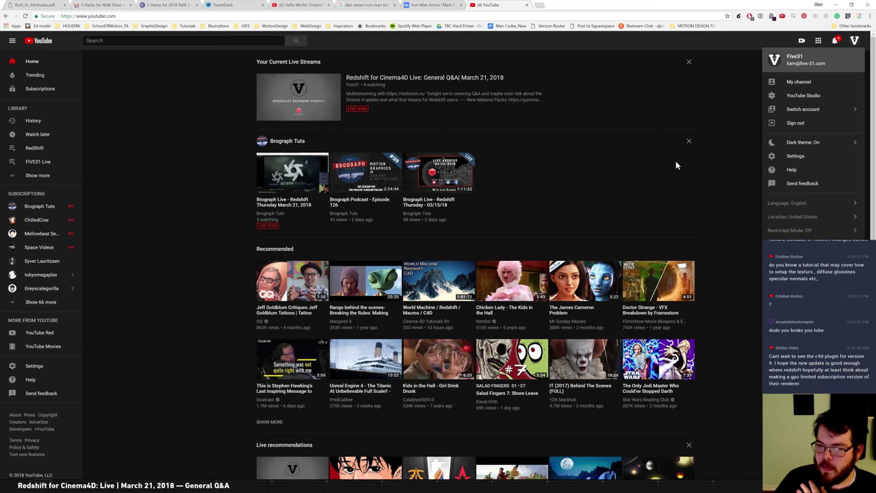
click(682, 184)
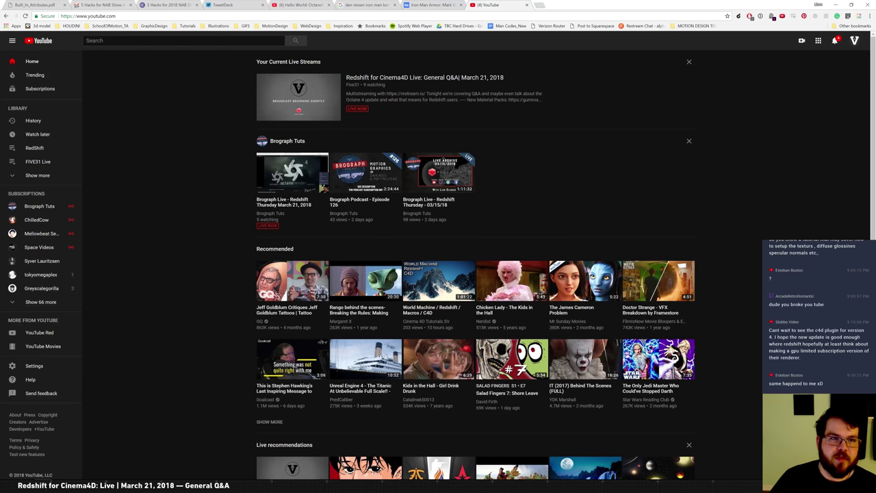
mouse_move(337, 79)
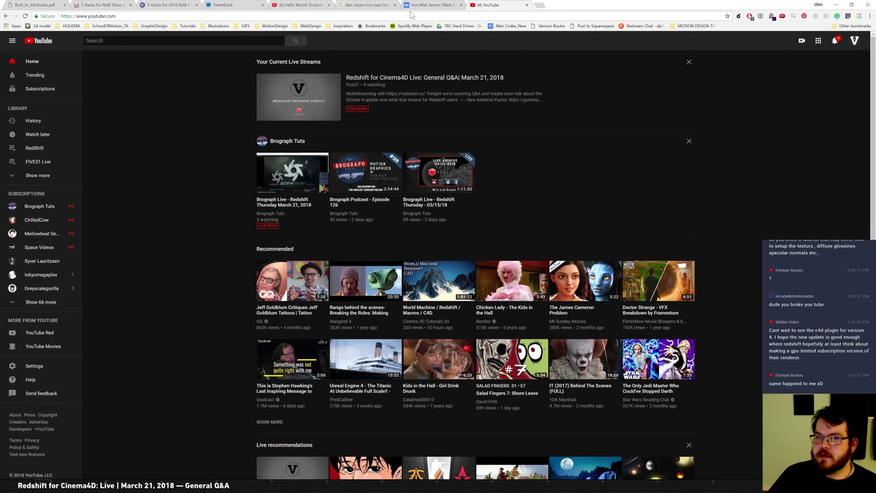
click(854, 41)
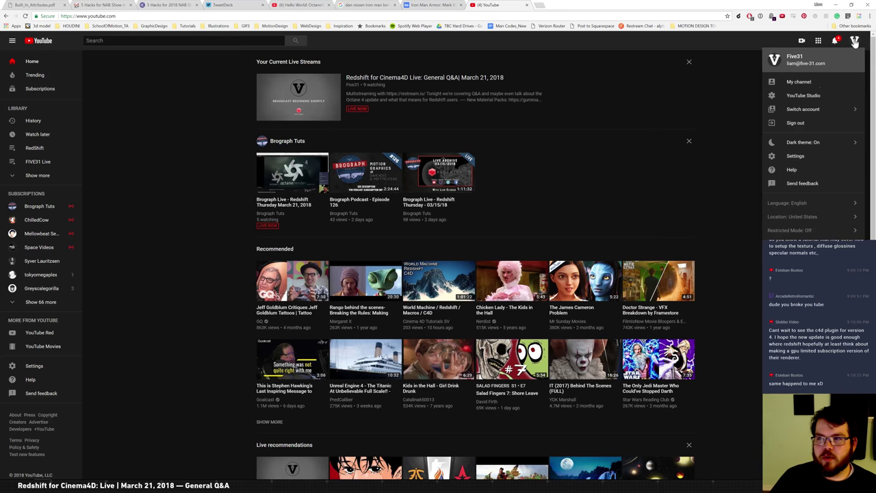
Step: Retry the channel's VIDEOS tab, close the 500 error page, and switch back to Cinema 4D
click(808, 83)
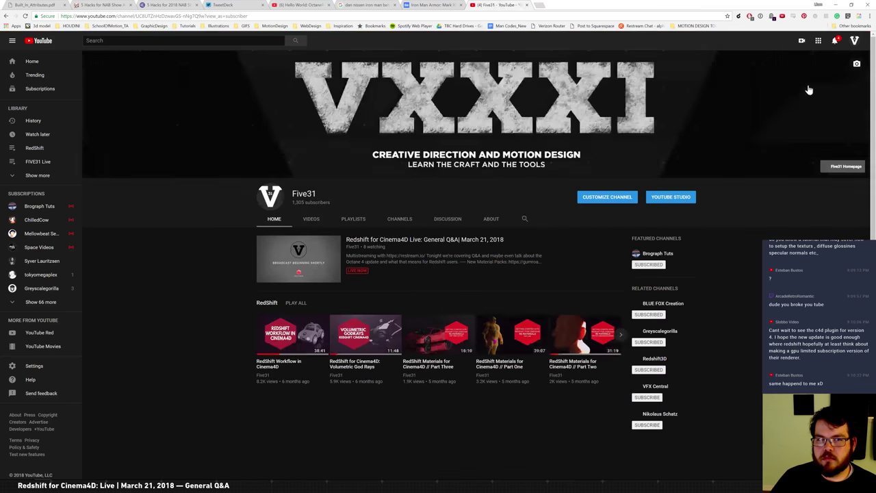
click(311, 220)
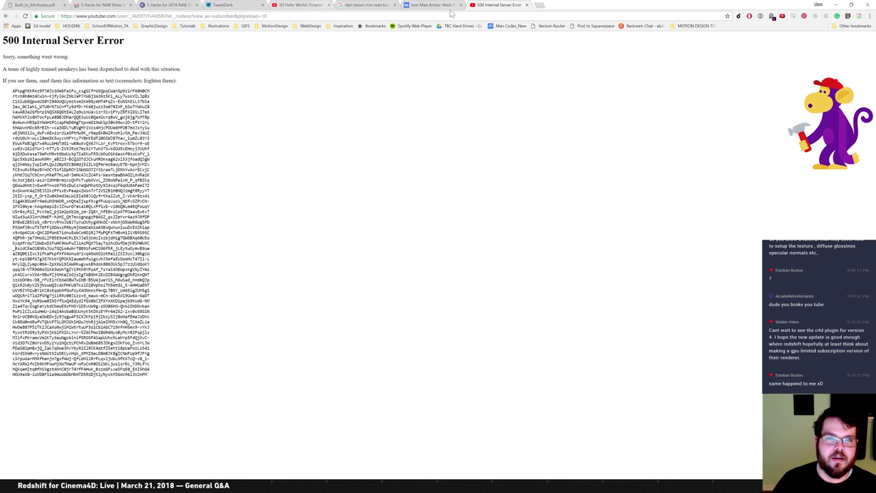
click(526, 5)
key(alt+Tab)
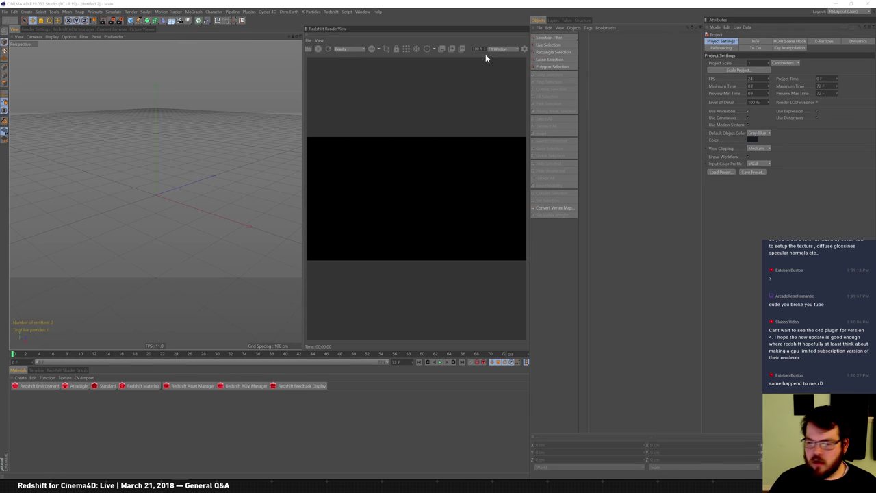
Step: In the Open File dialog, browse E:\03_RSTutorials\02_BROGRAPH into RS_ProperTextures and back out
click(14, 12)
click(17, 29)
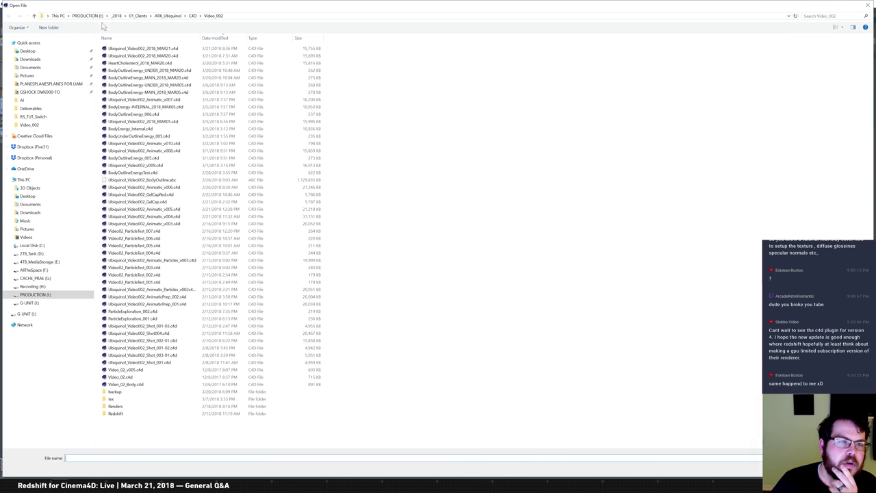
click(89, 16)
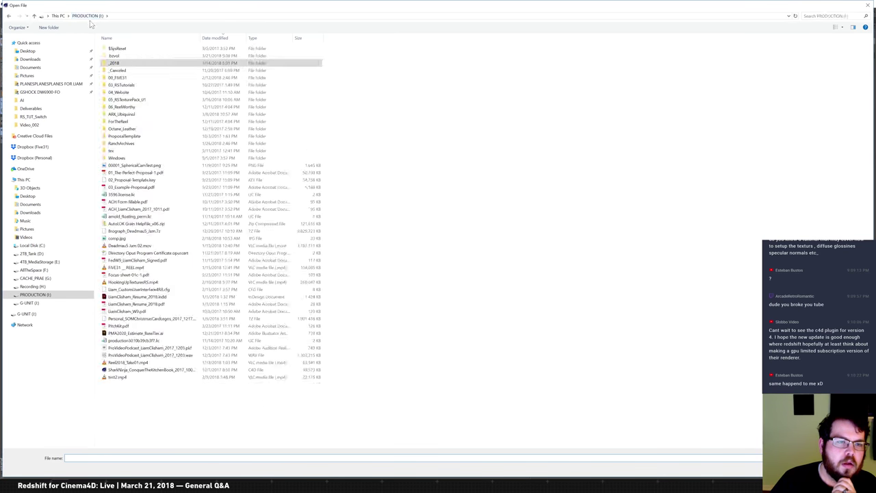
double_click(133, 85)
double_click(121, 56)
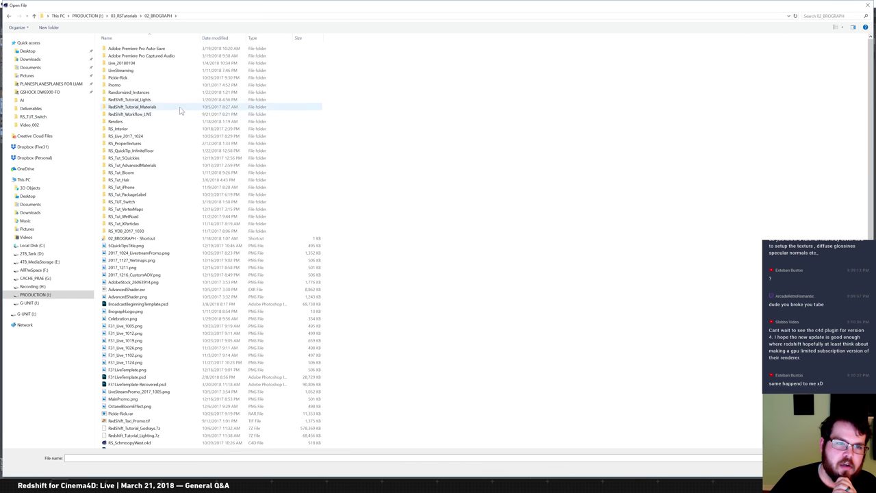
click(144, 149)
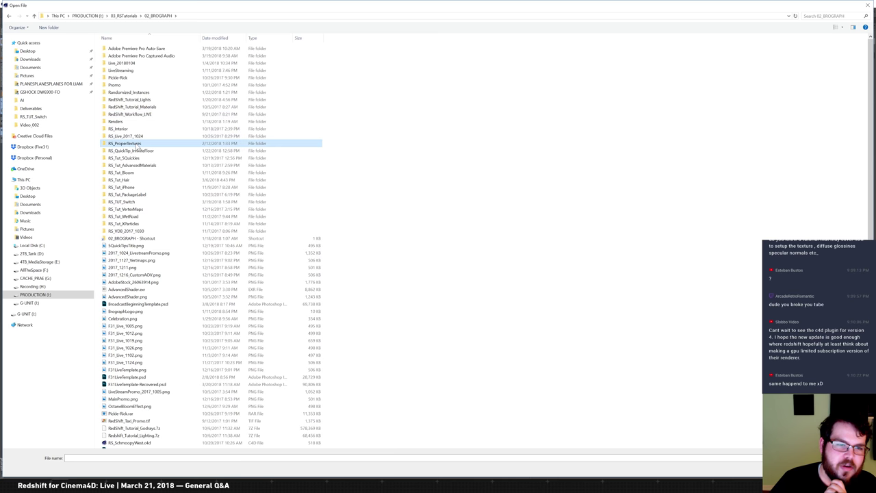
double_click(104, 145)
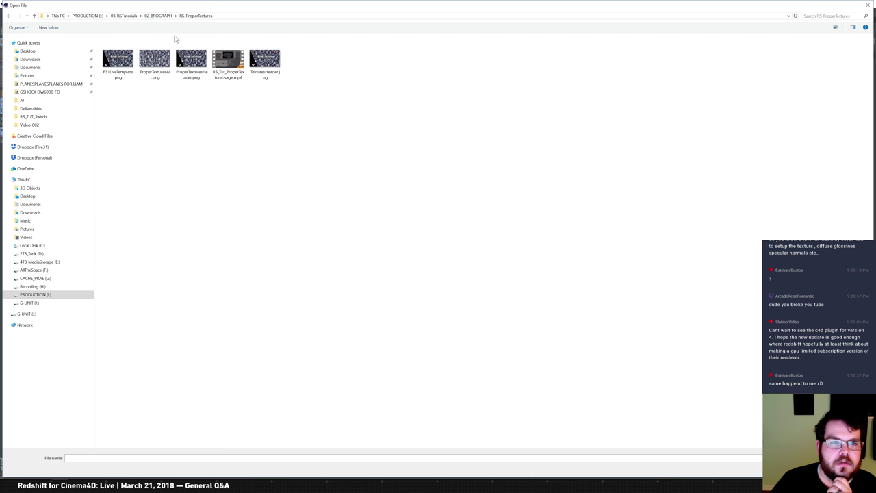
click(161, 17)
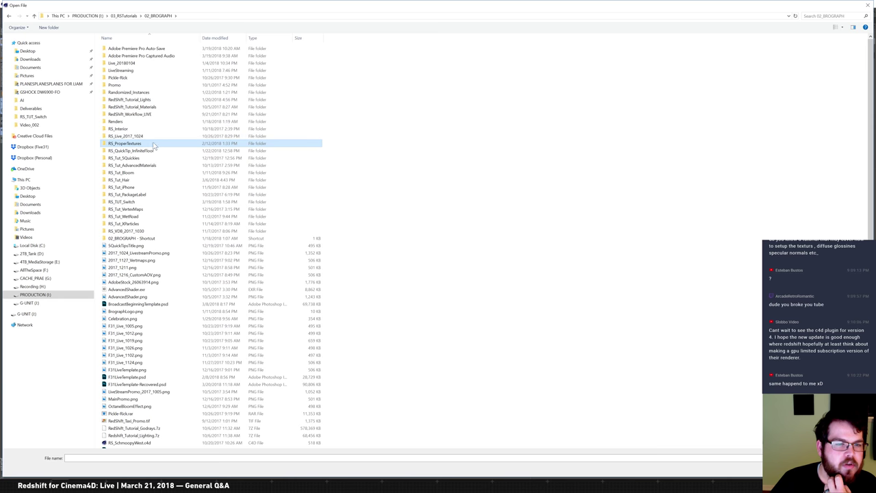
Step: Search the folder for 'textures', open the result, then close the dialog without loading anything
click(840, 16)
text(textures)
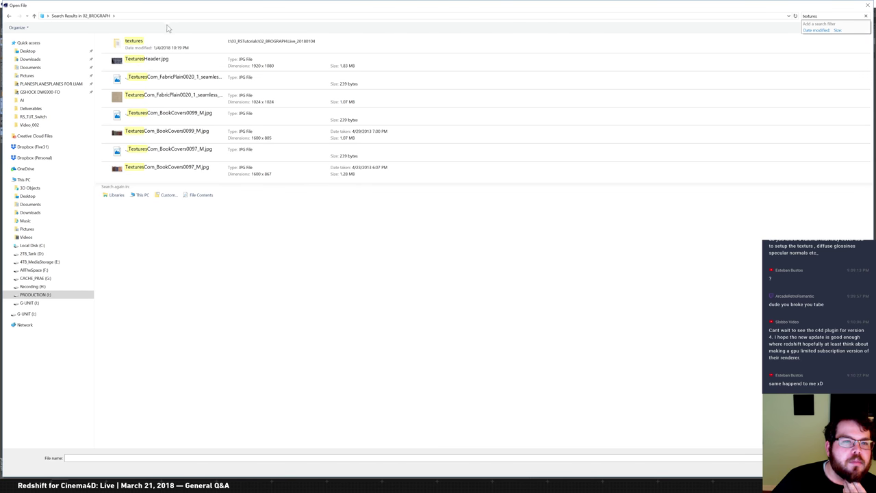
click(152, 48)
double_click(152, 47)
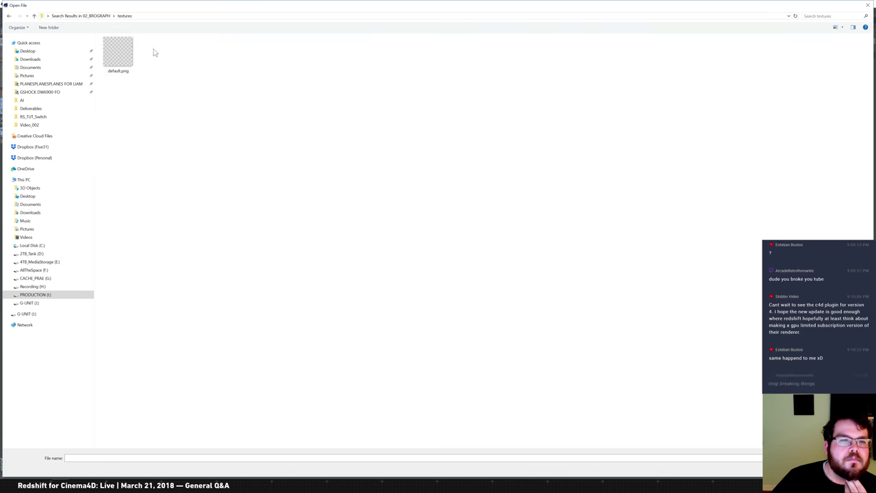
click(82, 16)
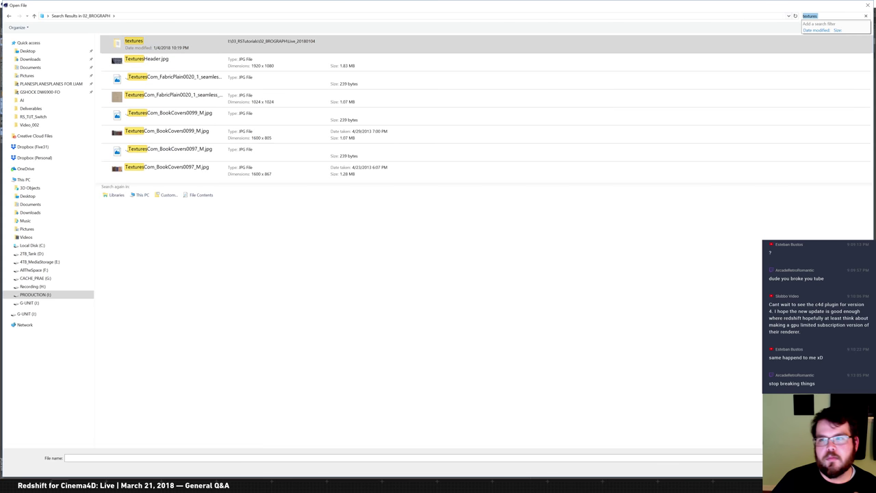
click(867, 5)
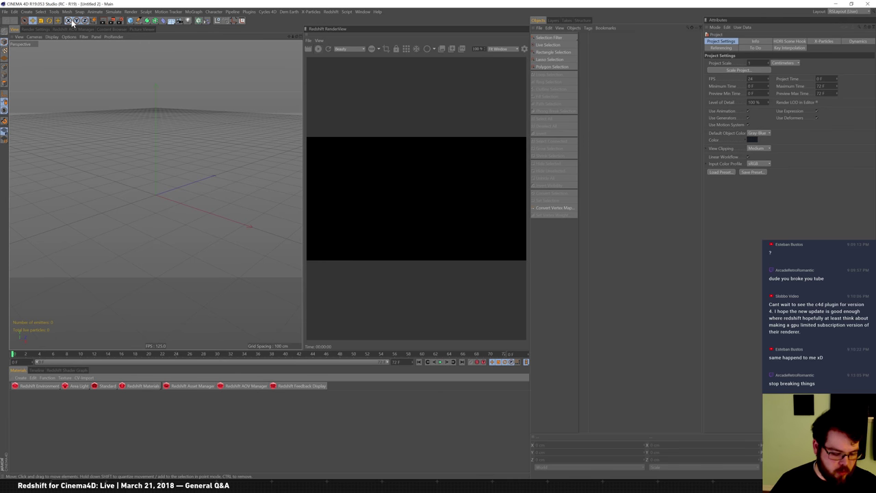
Step: Launch Megascans Bridge from the Start search 'mega' and scroll through the material grid
key(super)
text(mega)
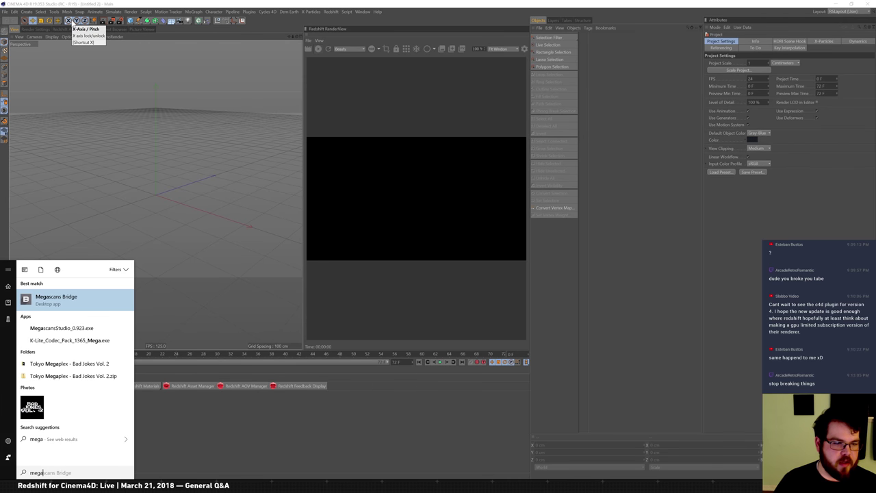
key(Return)
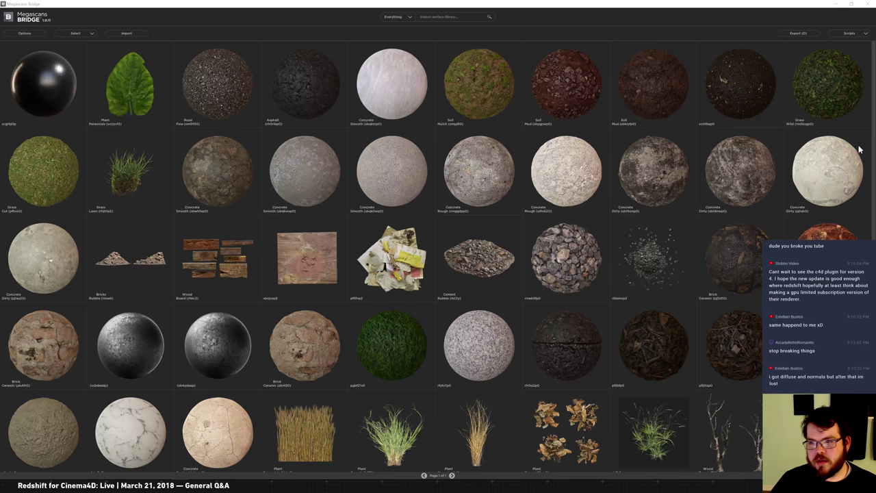
scroll(871, 165, down, 1)
scroll(872, 165, down, 1)
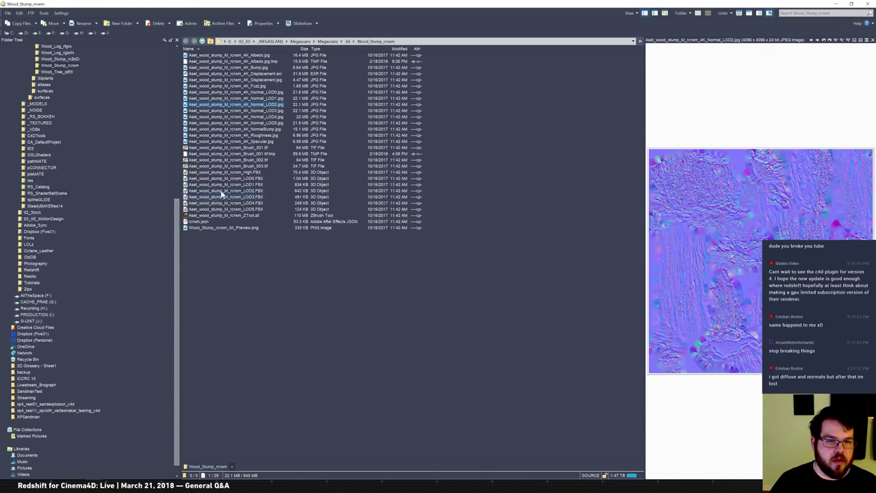
Step: Switch from Directory Opus to Cinema 4D for the LOD2 FBX import
key(alt+Tab)
key(alt+Tab)
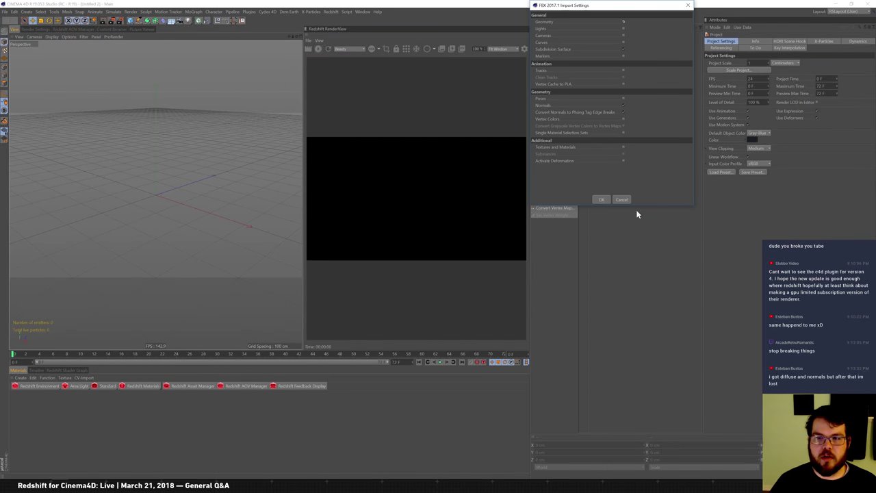
Step: Import the LOD2 wood stump FBX and check its mesh lines, then restore Gouraud Shading
click(601, 199)
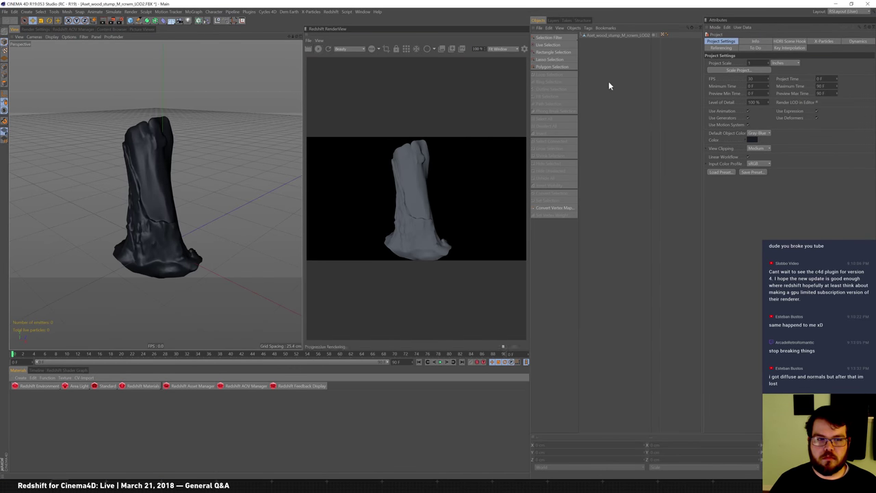
mouse_move(172, 175)
alt+mouse_down()
mouse_move(192, 185)
mouse_move(175, 141)
alt+mouse_up()
click(53, 36)
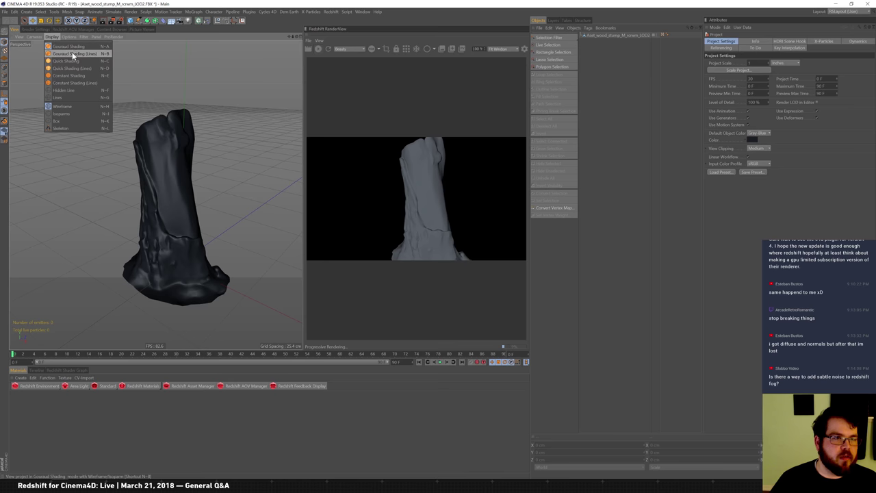
click(71, 53)
click(53, 36)
click(63, 45)
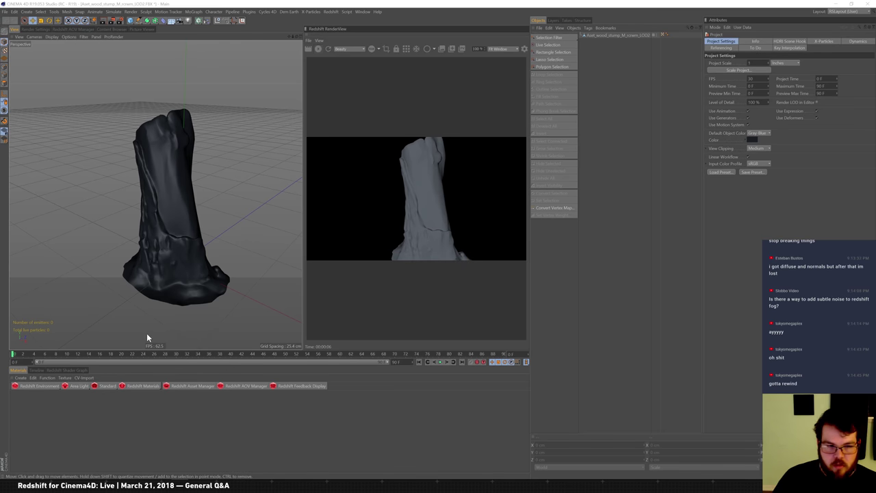
alt+drag(147, 337, 663, 160)
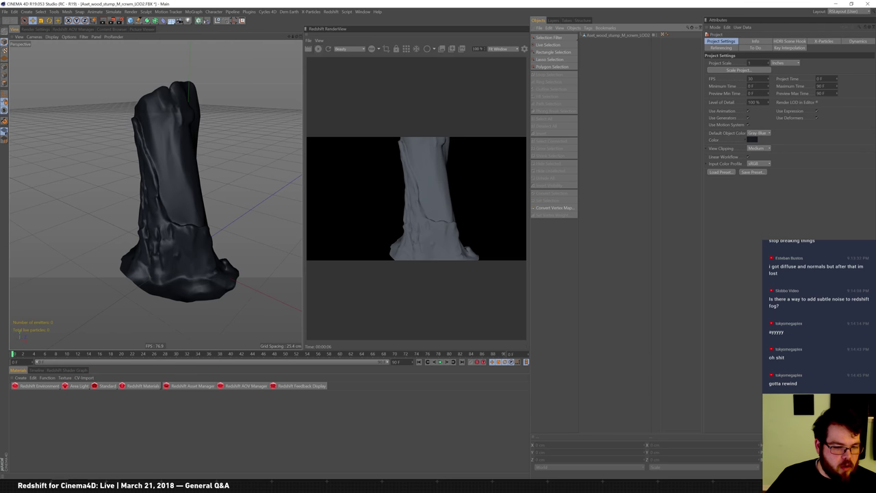
Step: Create a new RS Material from the Redshift material list and dismiss the plugin error
click(61, 370)
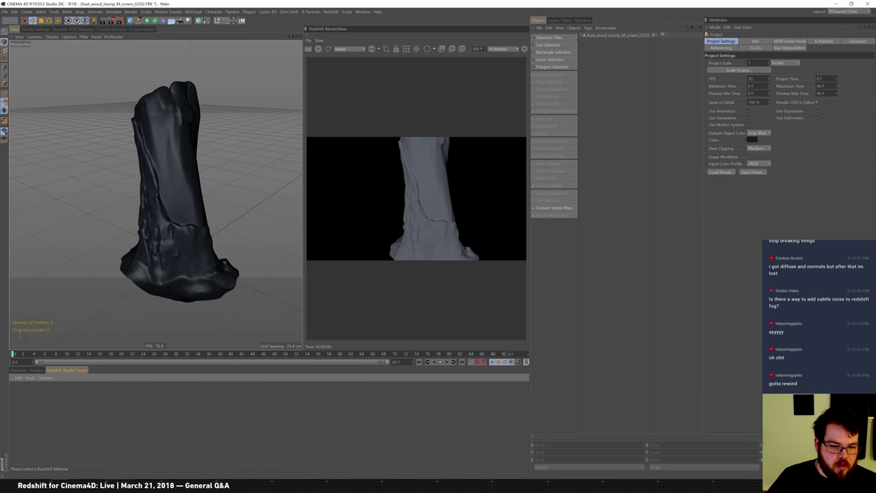
click(18, 370)
click(139, 386)
click(184, 387)
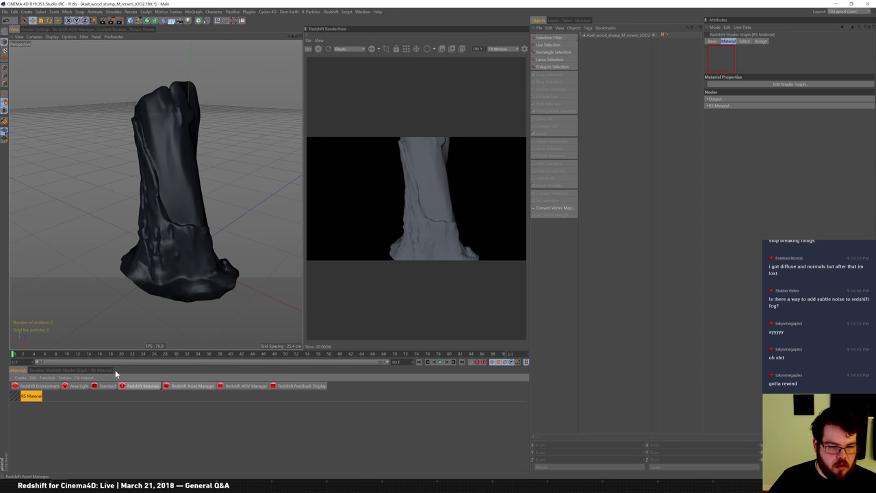
click(476, 281)
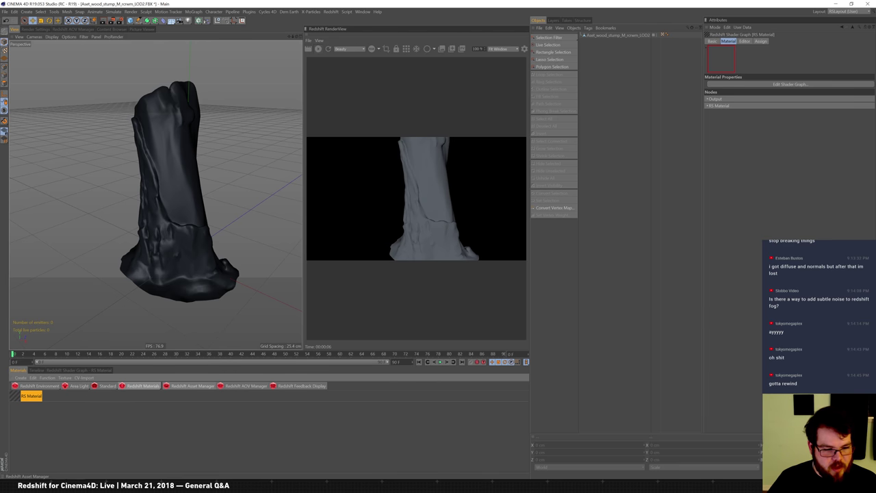
alt+drag(133, 261, 164, 253)
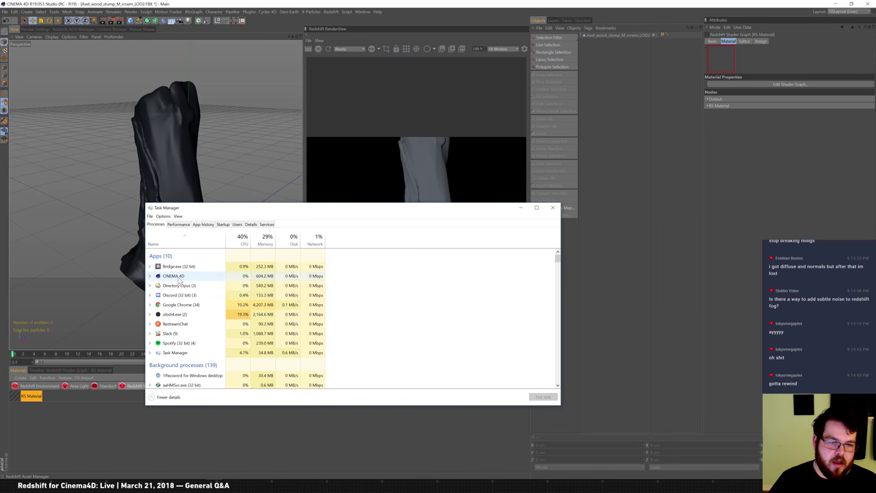
Step: End the frozen CINEMA 4D task in Task Manager and close Task Manager
click(173, 276)
click(542, 396)
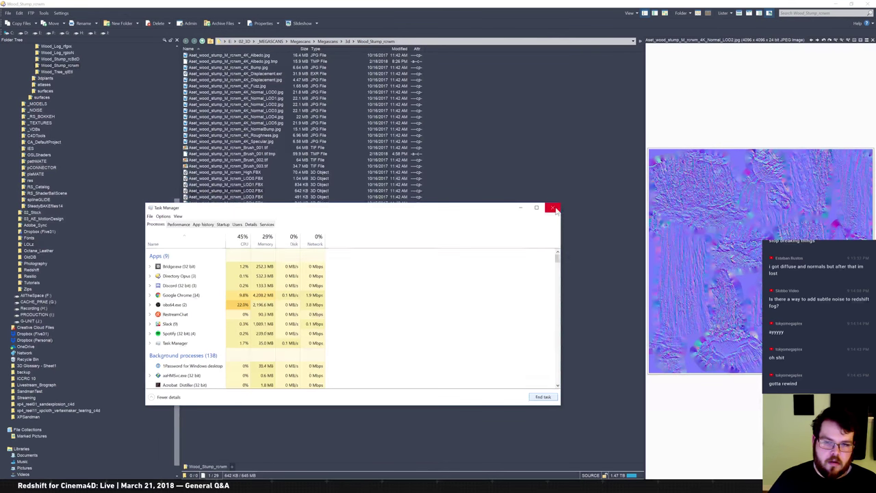
click(553, 207)
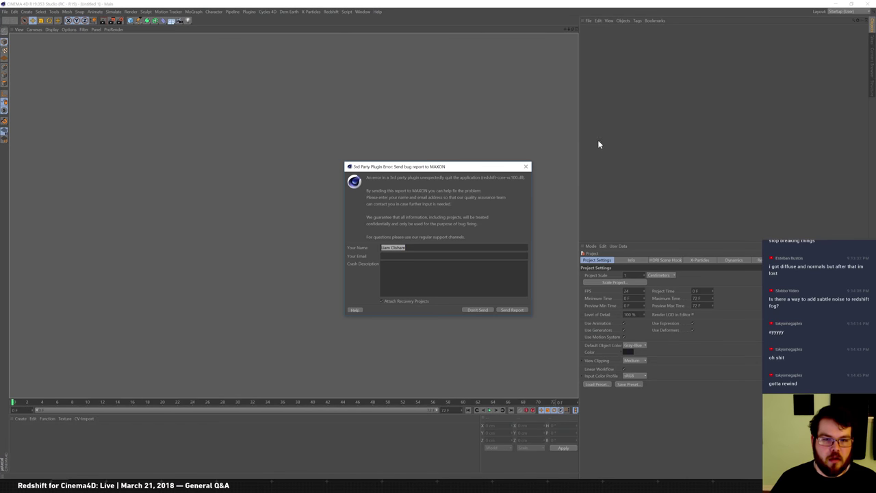
Step: Close the bug report, switch to the RSLayout (User) layout, show the Material tab, then return to Directory Opus
click(526, 167)
click(841, 12)
click(841, 78)
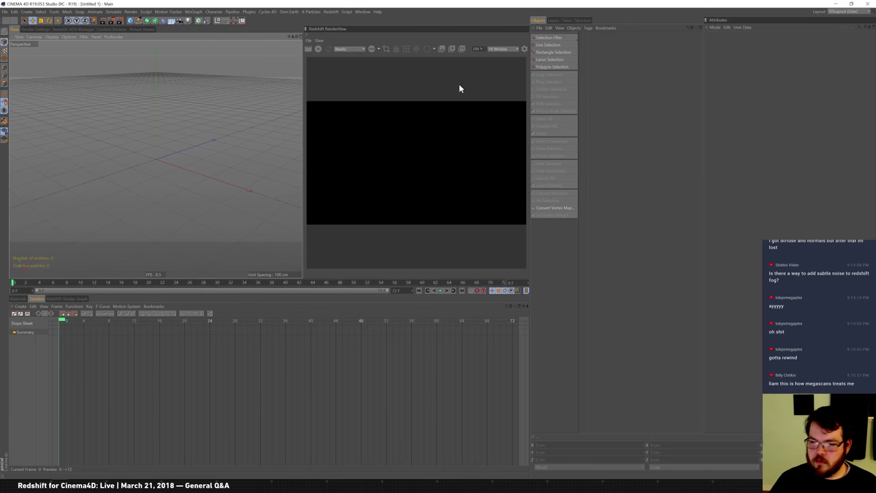
click(18, 298)
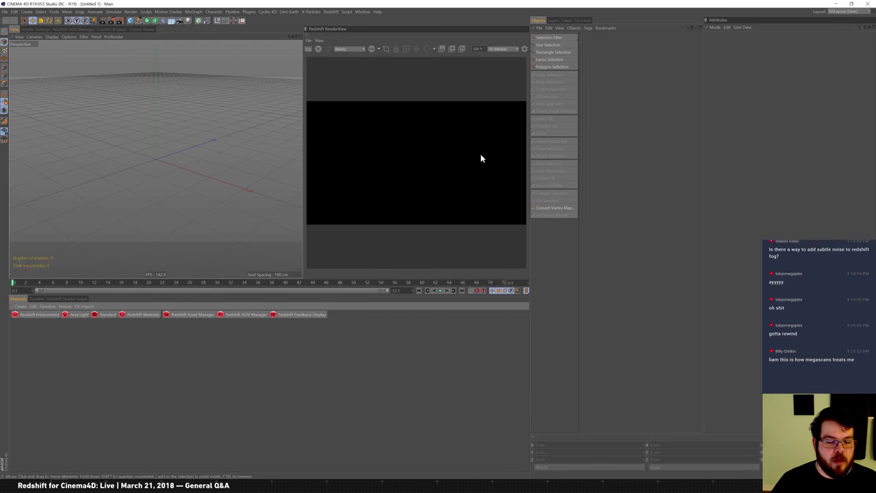
key(alt+Tab)
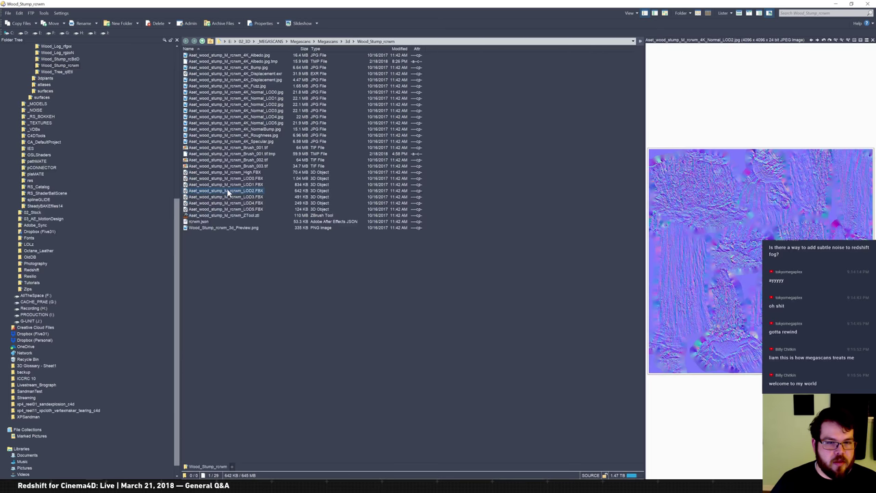
Step: Re-import the LOD2 wood stump FBX and start the Redshift interactive render
key(alt+Tab)
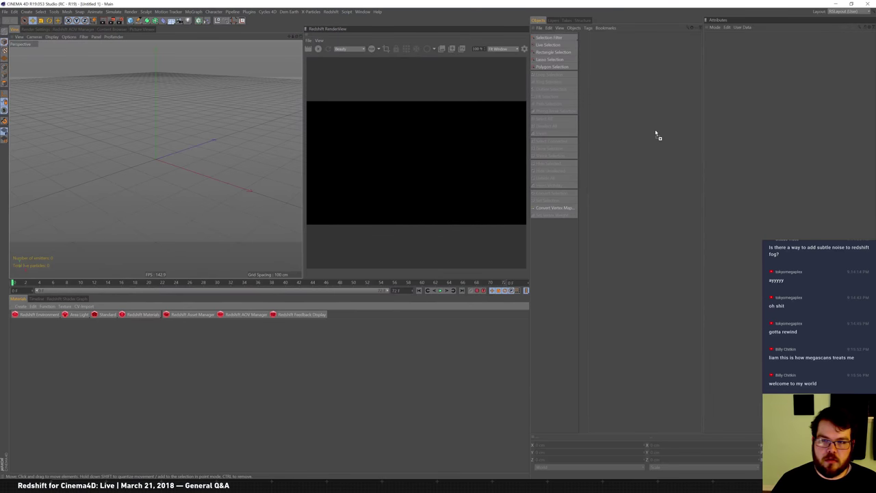
click(638, 226)
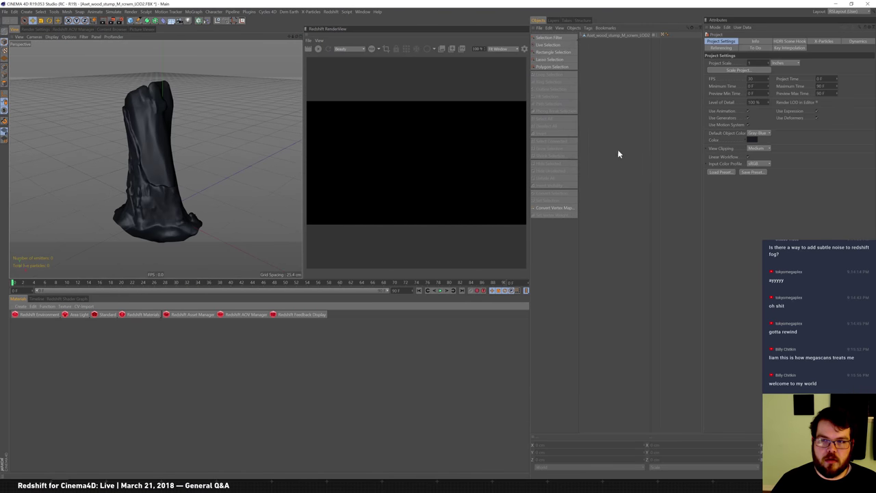
click(318, 49)
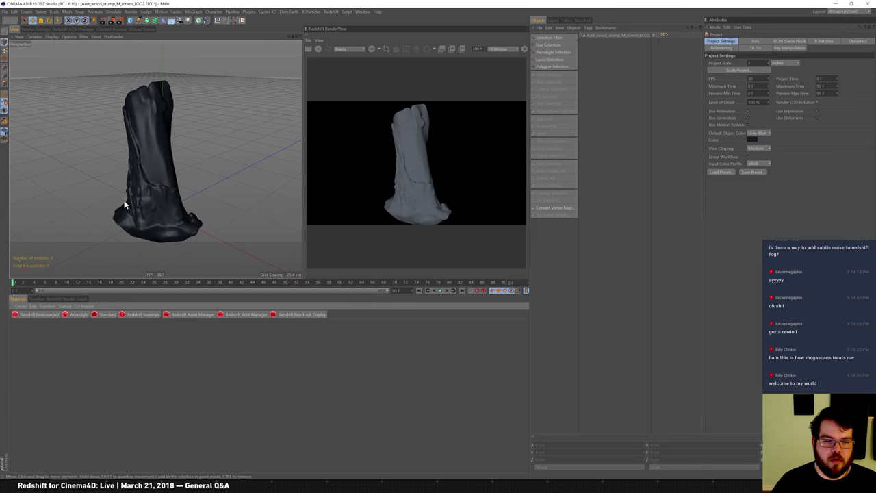
Step: Create a new RS Material named 'Tree' and assign it to the stump
click(142, 314)
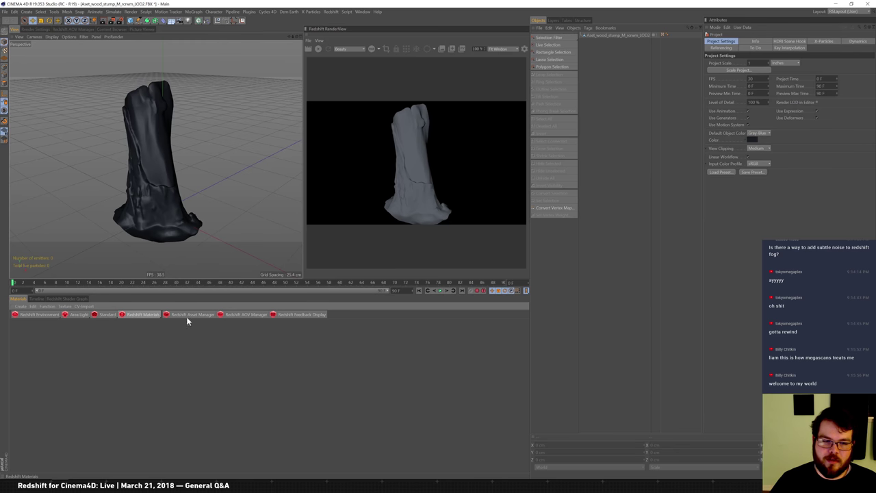
click(189, 319)
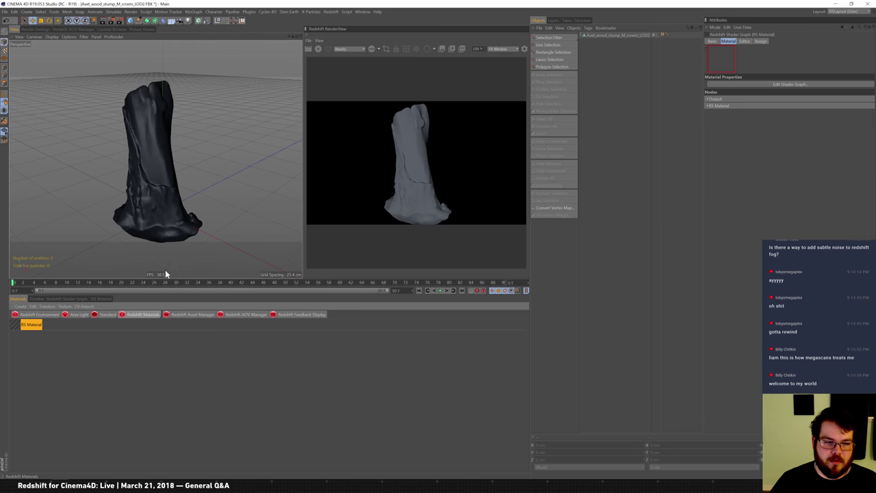
double_click(39, 326)
text(Tree)
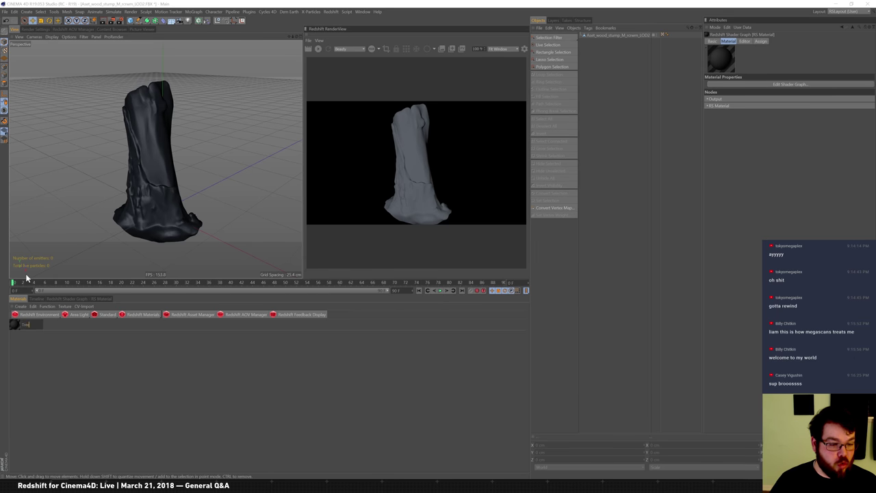
key(Return)
drag(19, 326, 625, 34)
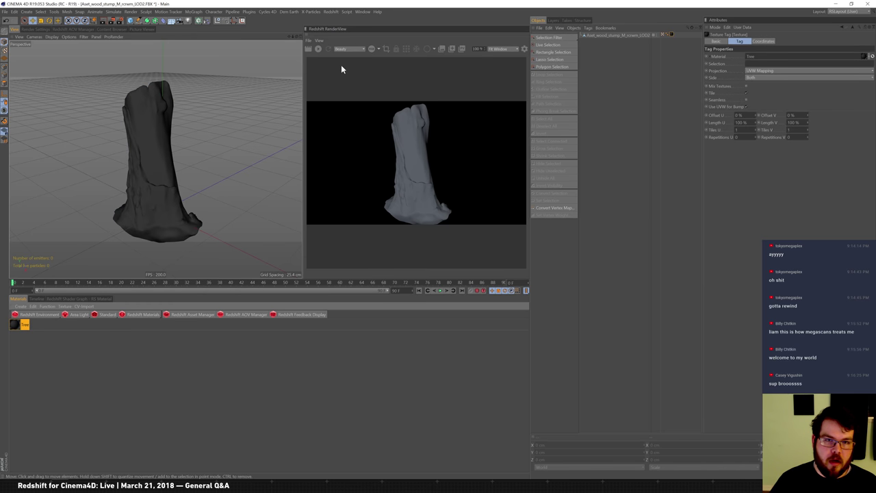
Step: In the Tree material's shader graph, move the RS Material and Output nodes up and right
click(74, 299)
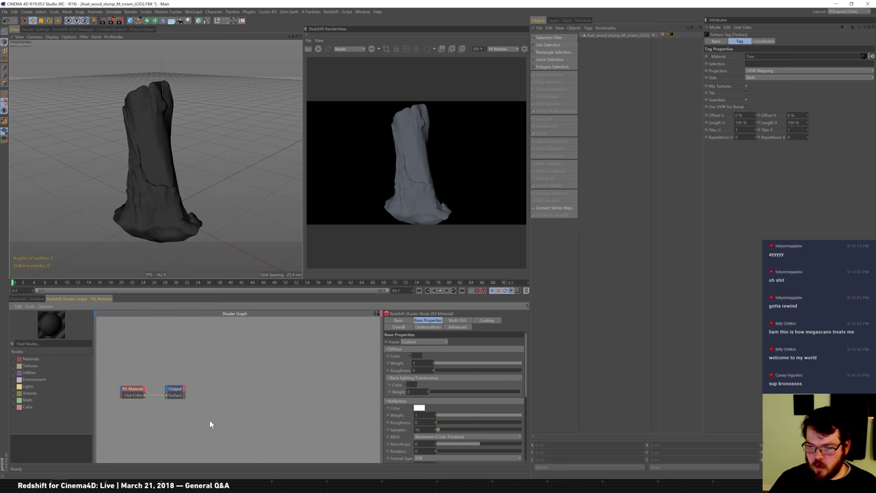
drag(142, 395, 239, 380)
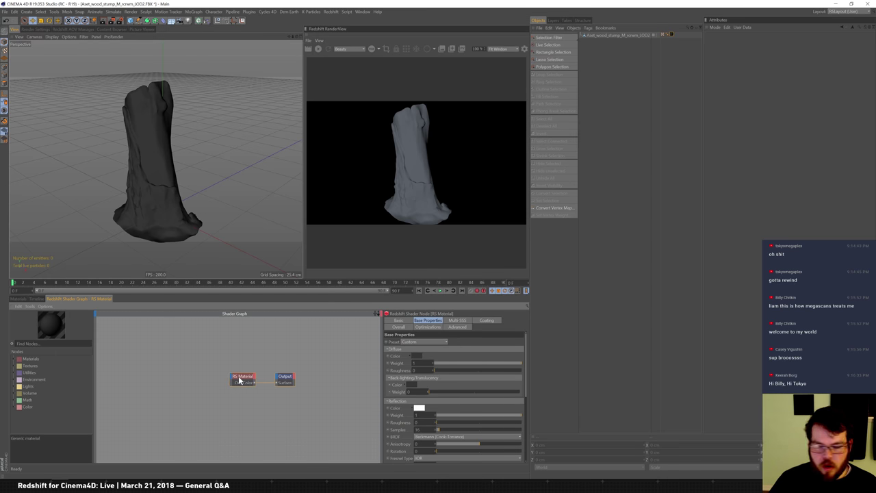
click(268, 415)
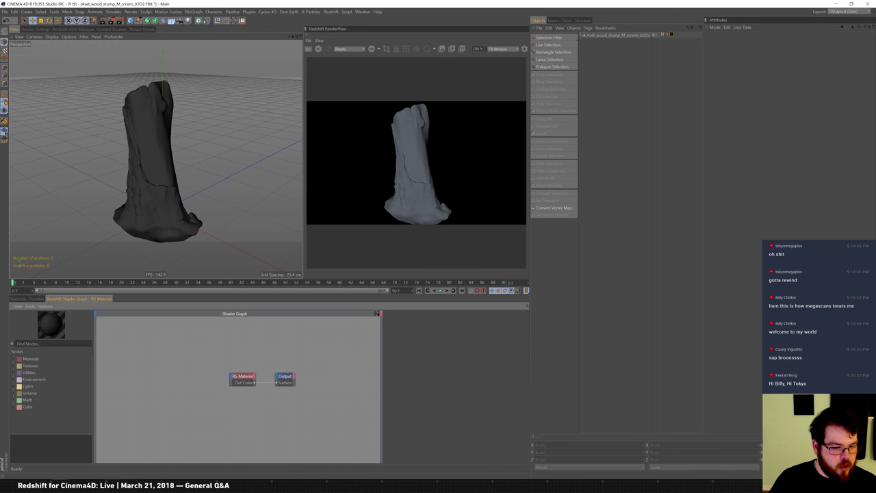
Step: Select the Albedo, Displacement, Normal_LOD2 and Roughness JPGs in the Wood_Stump_rcrwm folder
mouse_move(258, 469)
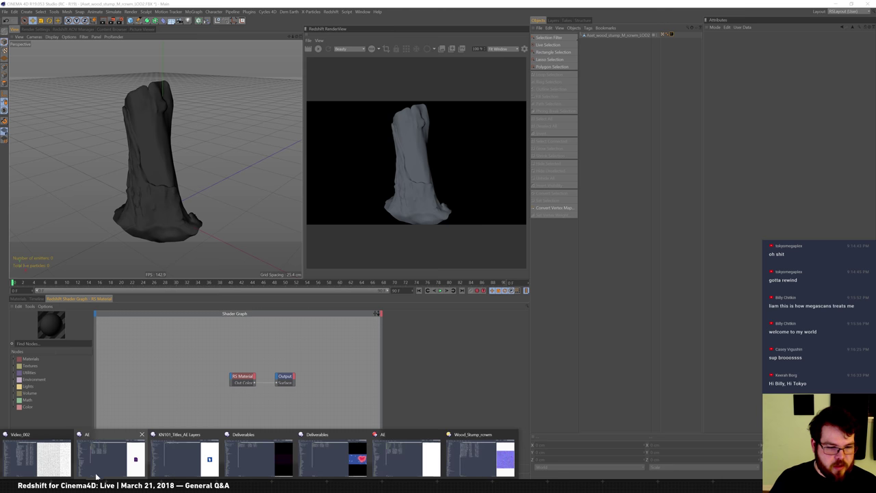
click(469, 462)
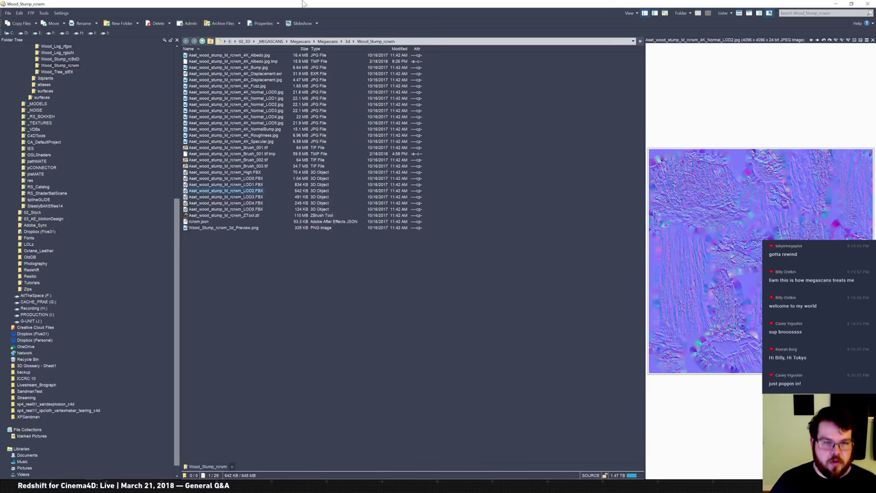
click(263, 55)
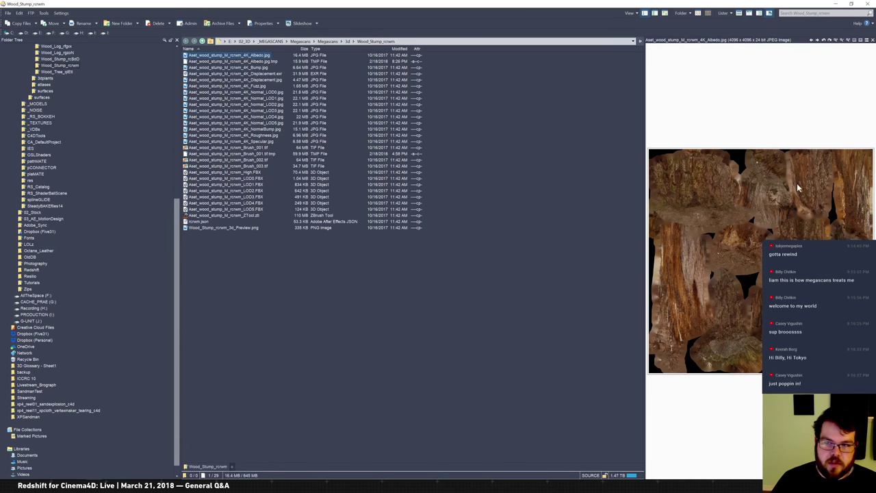
ctrl+click(264, 81)
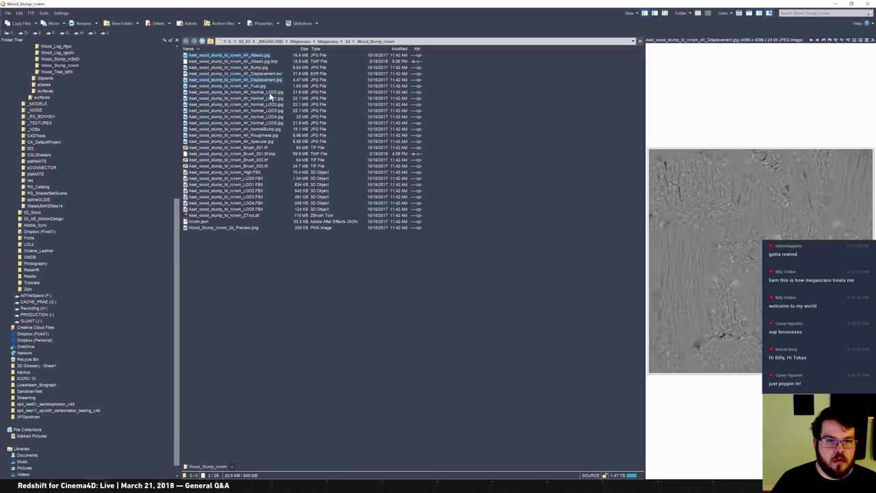
ctrl+click(270, 105)
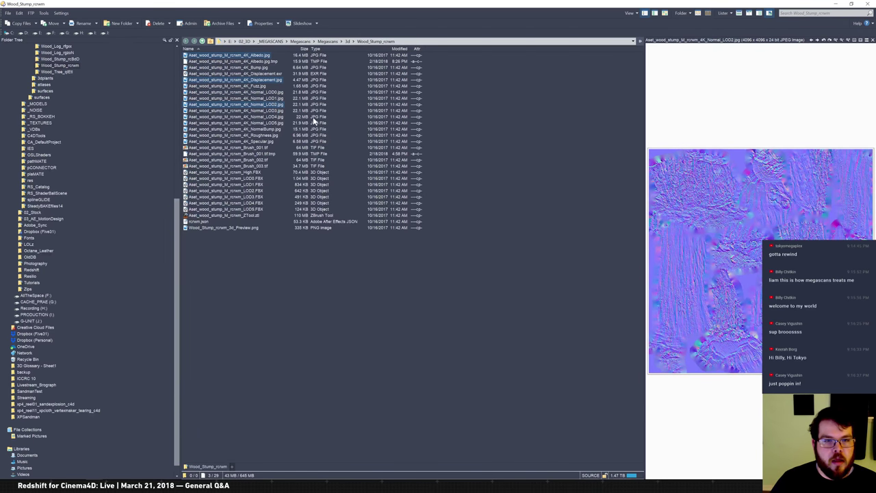
click(284, 128)
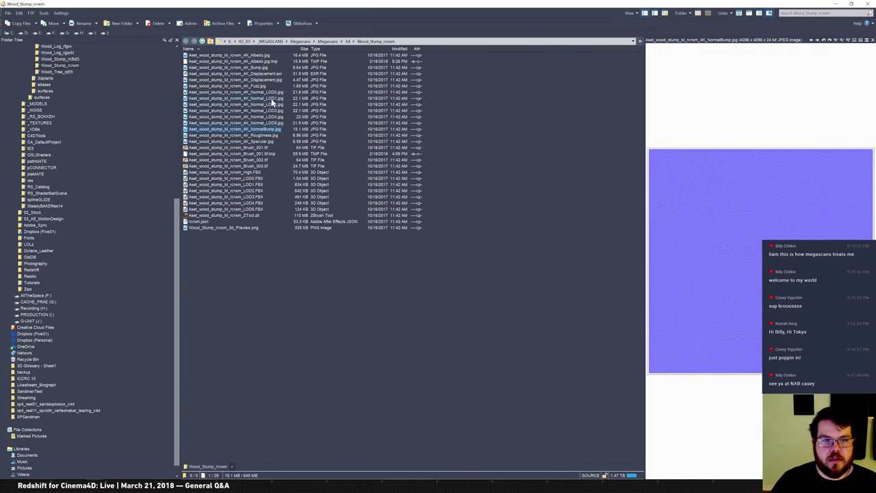
click(272, 105)
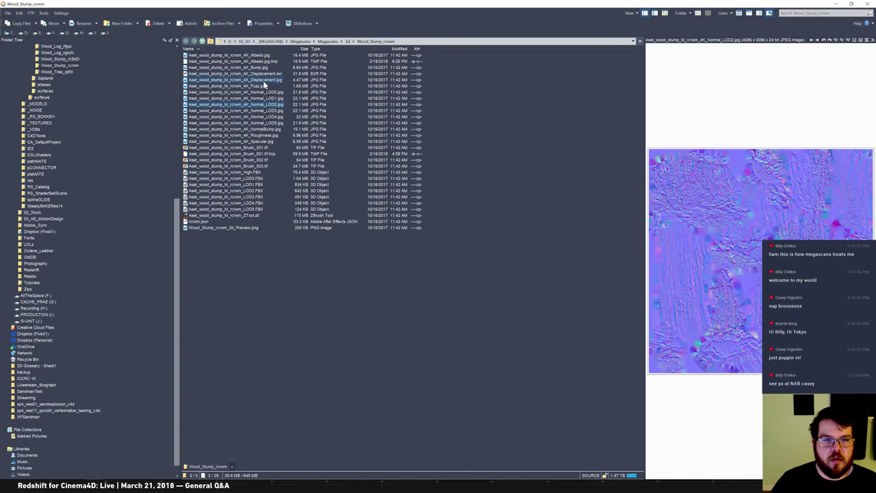
ctrl+click(263, 79)
ctrl+click(263, 54)
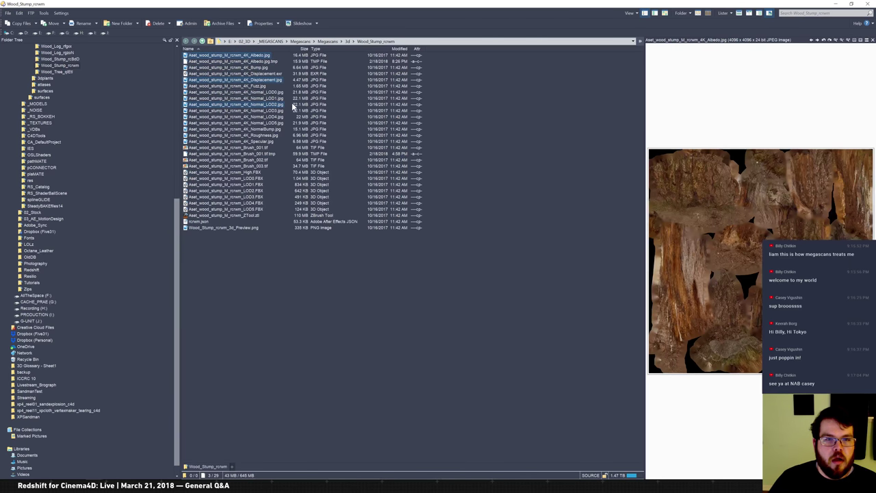
ctrl+click(272, 135)
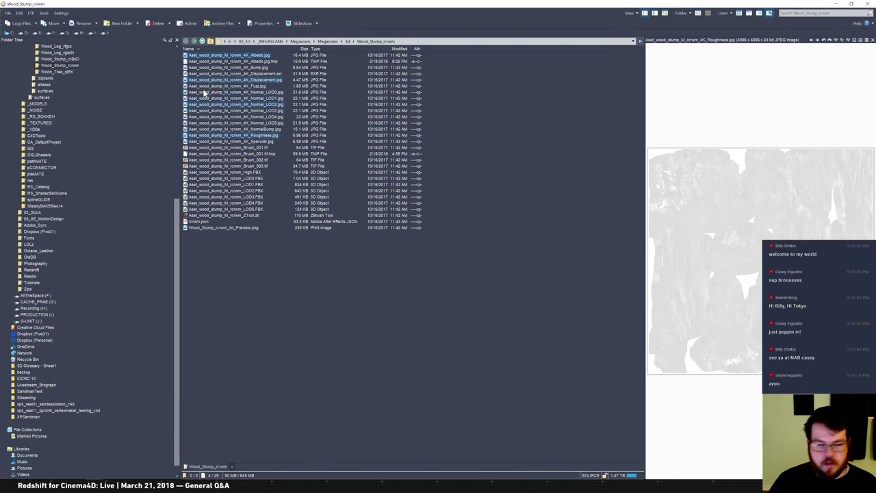
Step: Drag the selected textures into Cinema 4D's Redshift shader graph as texture nodes
drag(230, 82, 287, 175)
key(alt+Tab)
drag(159, 393, 165, 429)
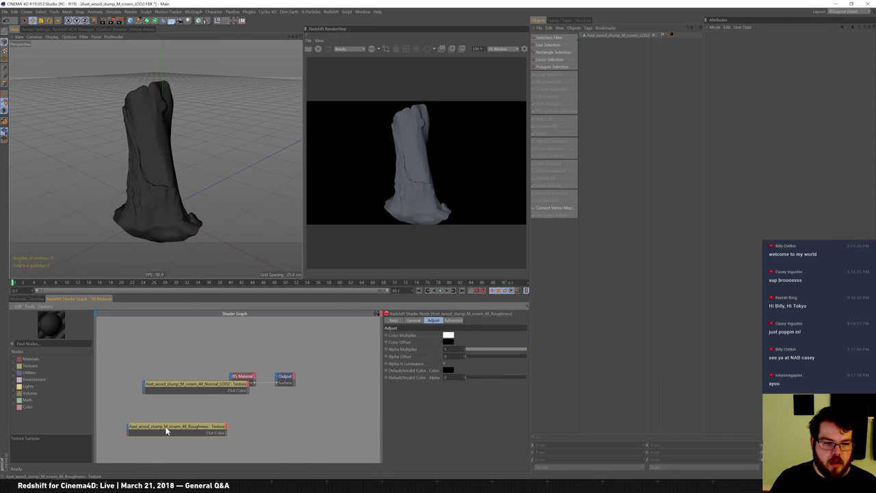
Step: Arrange the Albedo, Roughness, Normal_LOD2 and Displacement texture nodes in a column left of RS Material
drag(181, 384, 178, 451)
click(190, 382)
drag(190, 383, 179, 358)
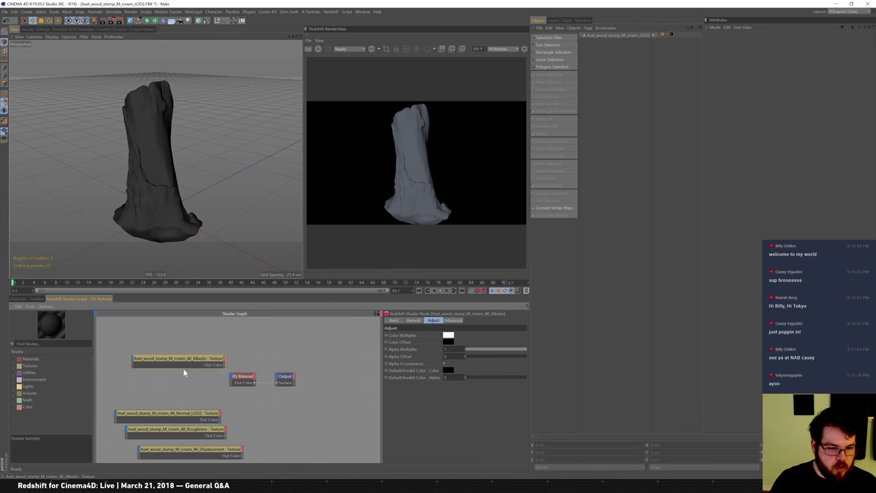
drag(189, 414, 185, 391)
mouse_move(194, 429)
mouse_down()
mouse_move(181, 376)
mouse_move(187, 414)
mouse_up()
drag(195, 453, 192, 435)
key(alt+Tab)
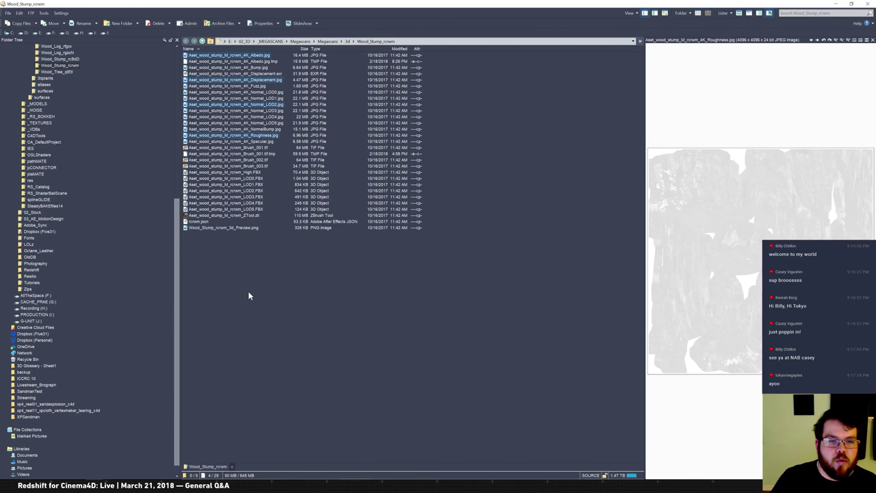
key(alt+Tab)
drag(211, 358, 194, 358)
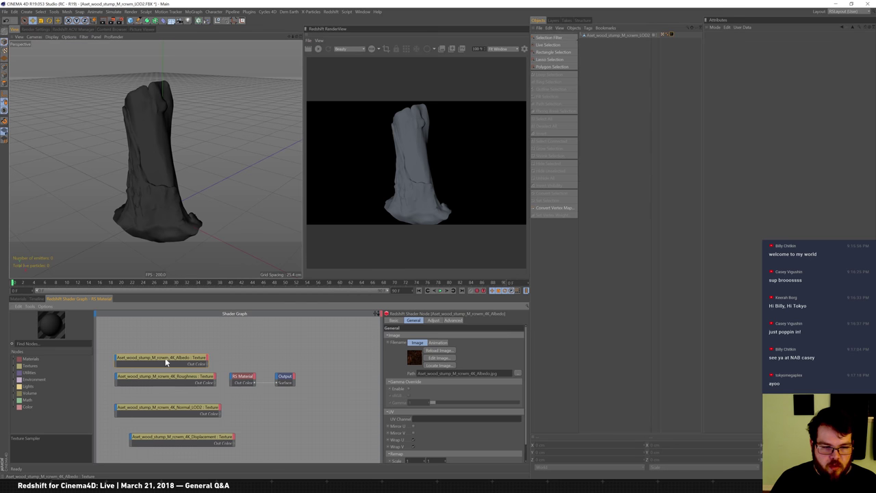
Step: Enable Gamma Override on the Albedo, Roughness, Normal_LOD2 and Displacement texture nodes
click(407, 388)
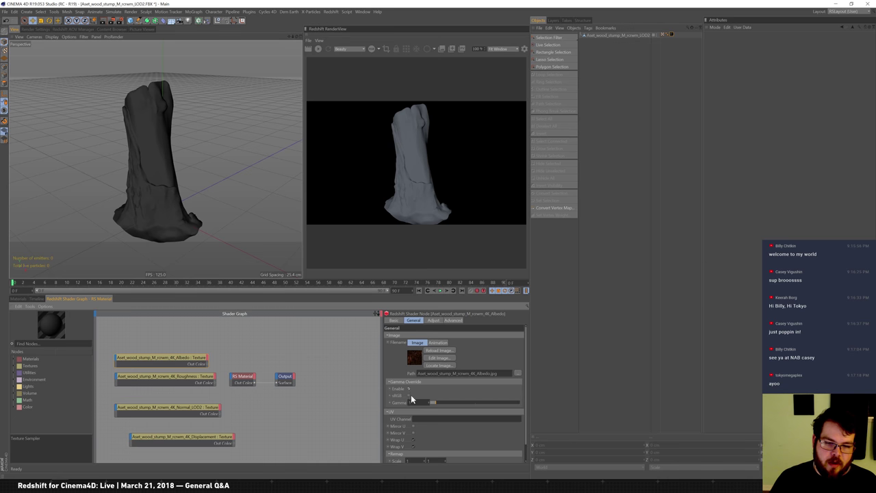
click(200, 378)
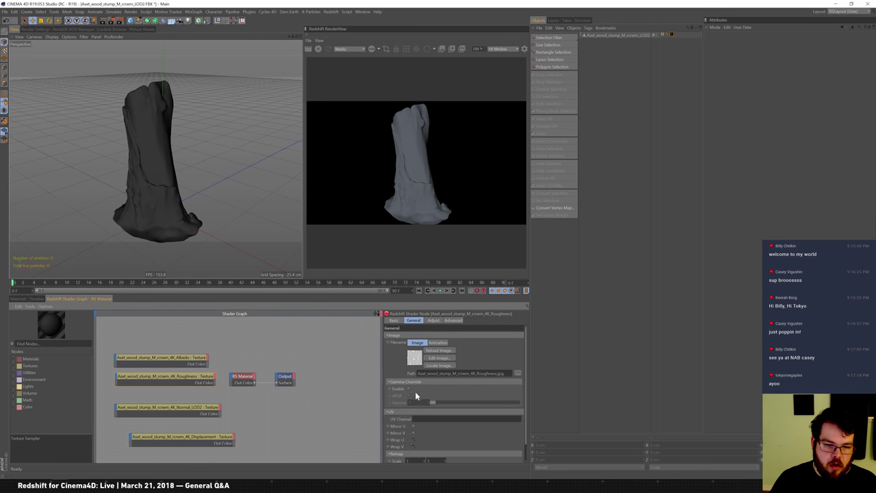
click(408, 388)
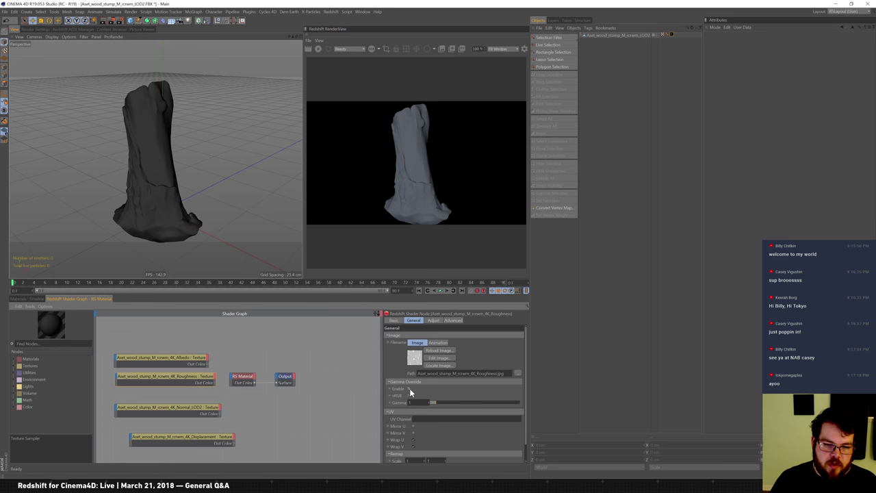
click(177, 408)
click(408, 388)
click(192, 439)
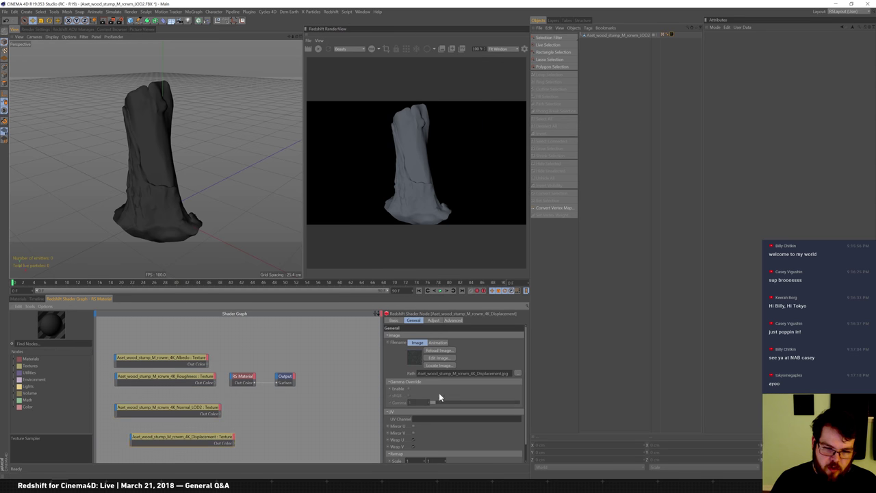
click(408, 388)
Step: Line up the Displacement and Normal_LOD2 nodes and drag Albedo's output toward RS Material
drag(212, 433, 188, 405)
click(182, 428)
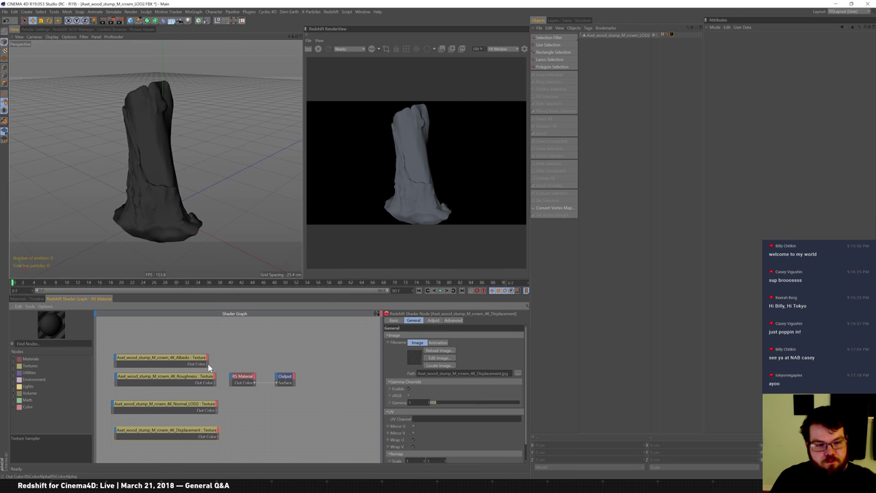
drag(209, 367, 235, 379)
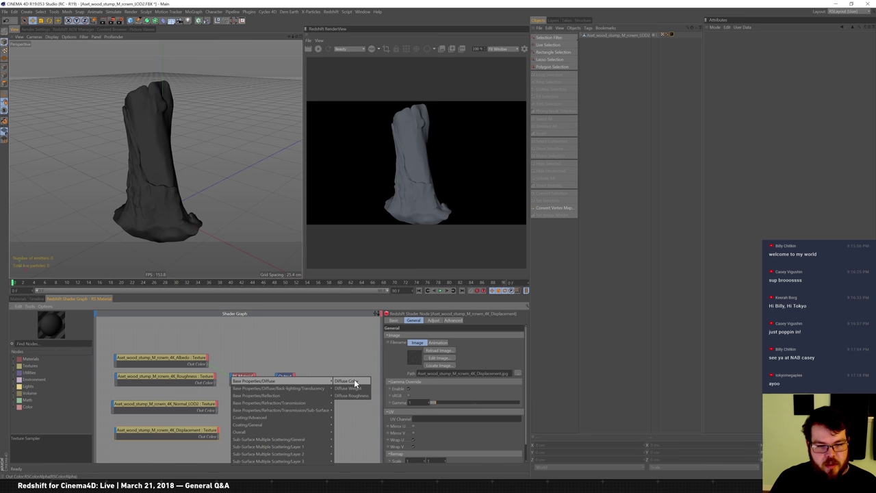
Step: Plug Albedo into Diffuse Color and Roughness into Refl Roughness on the RS Material
click(351, 381)
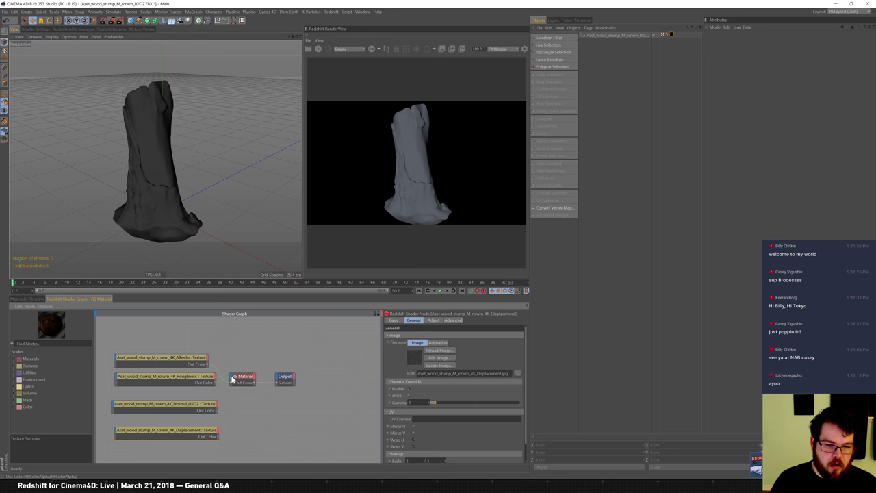
click(233, 380)
mouse_move(274, 396)
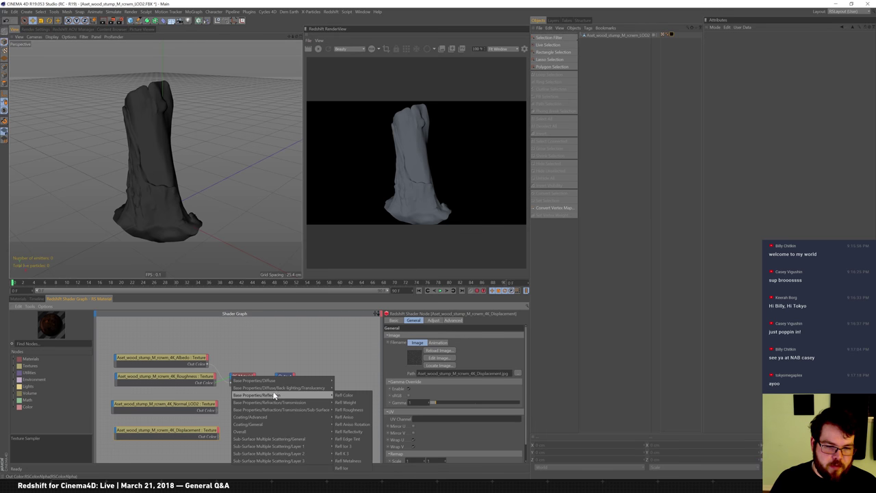
click(348, 409)
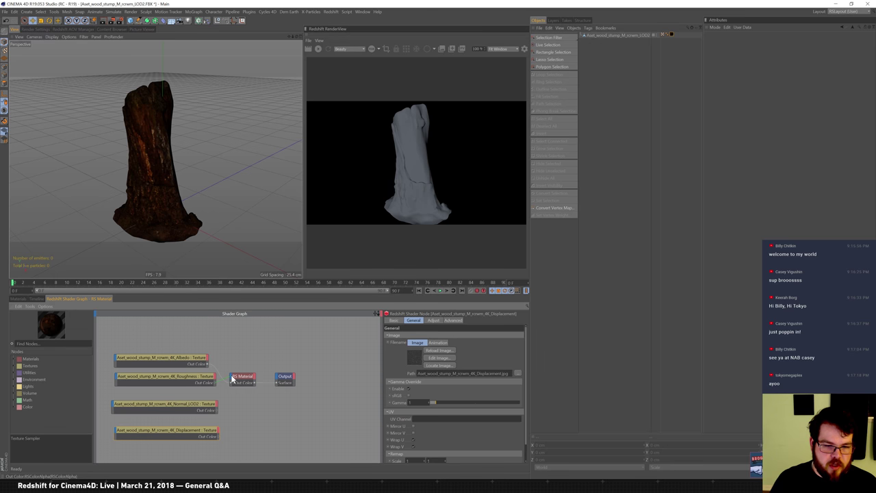
click(233, 380)
mouse_move(259, 395)
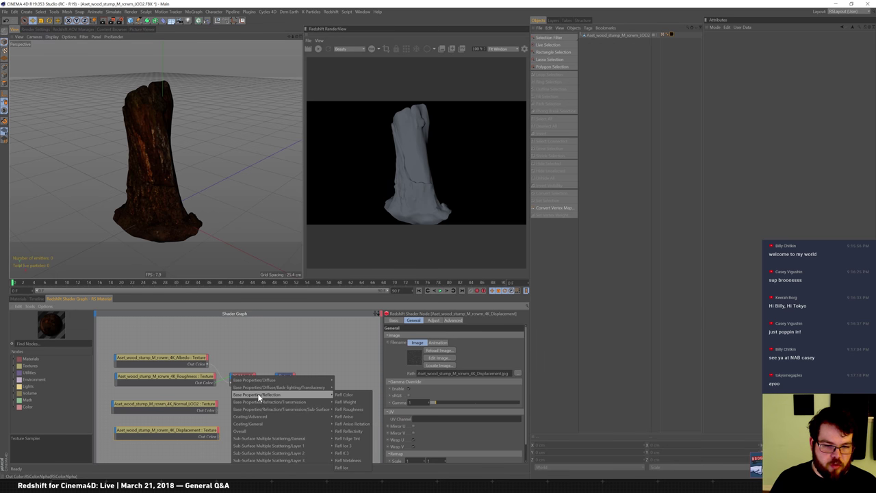
click(348, 409)
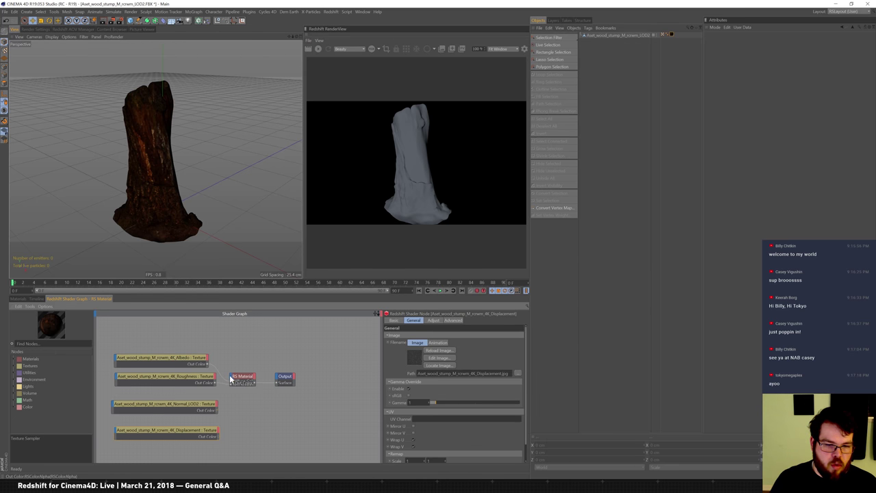
click(41, 343)
Step: Add an RS Bump Map node to the shader graph and connect its input
text(bump)
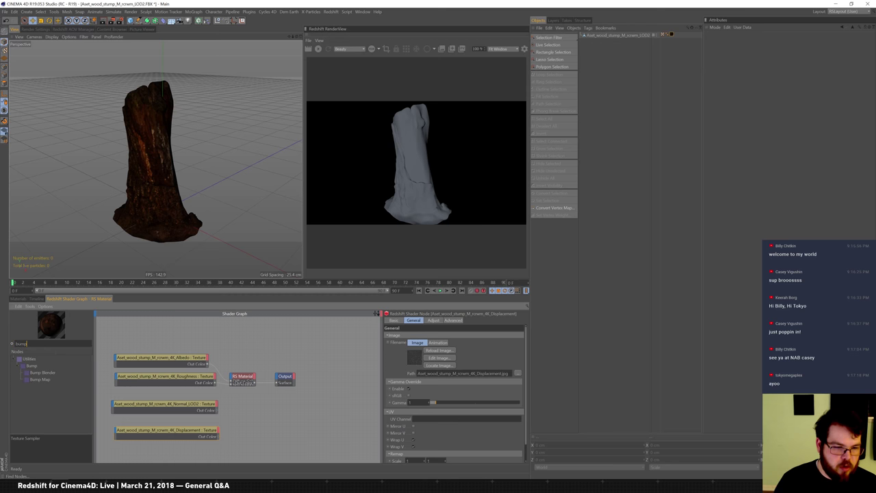
drag(39, 379, 228, 407)
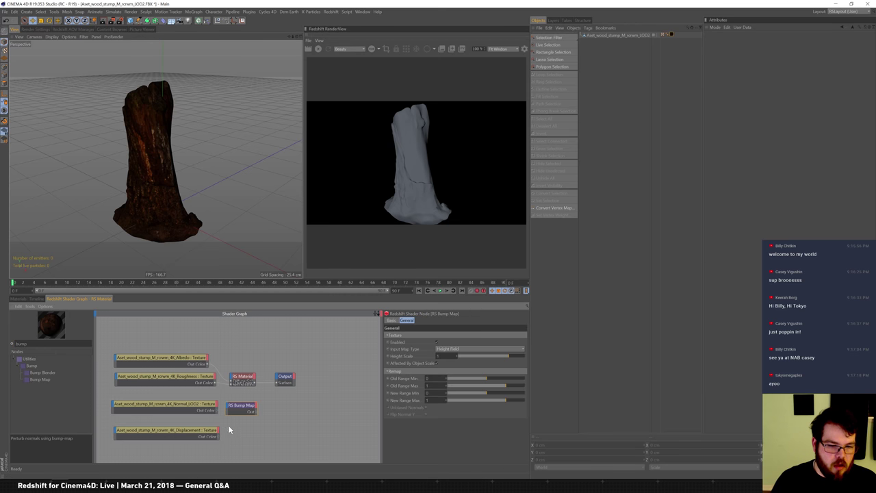
click(228, 408)
click(254, 409)
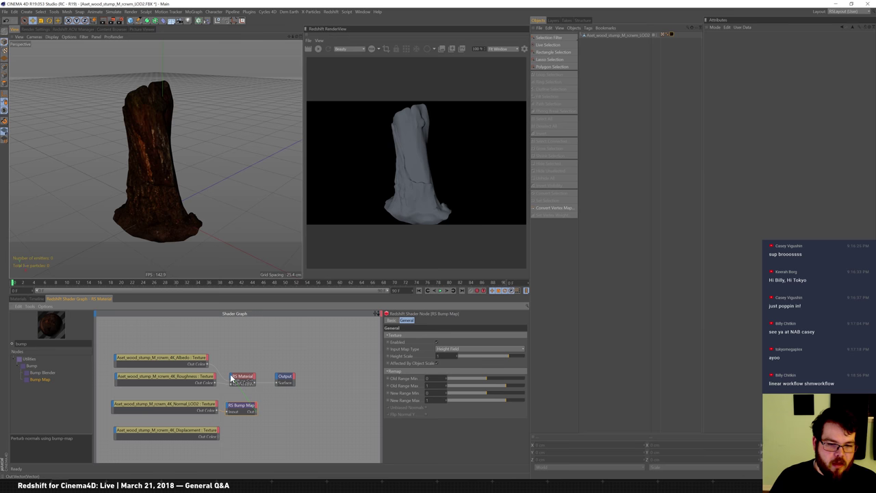
drag(310, 424, 241, 407)
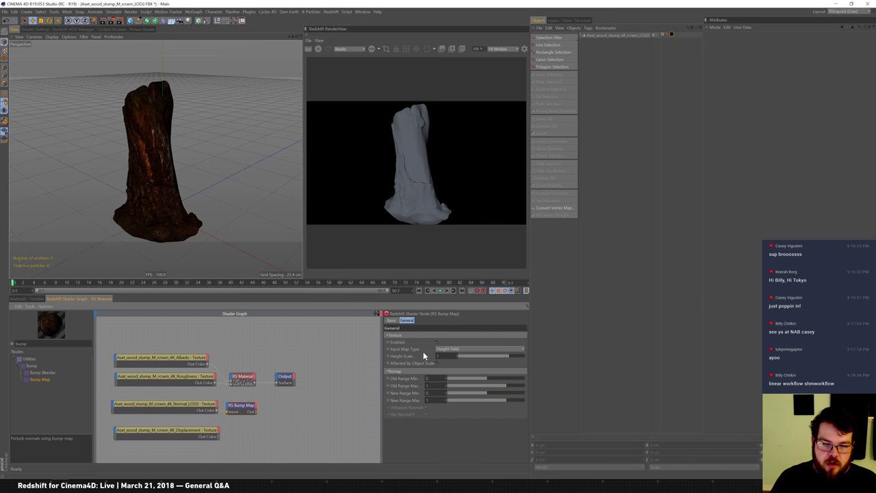
Step: Set the bump map's Input Map Type to Tangent-Space Normal and wire it into RS Material's Bump Input
click(491, 350)
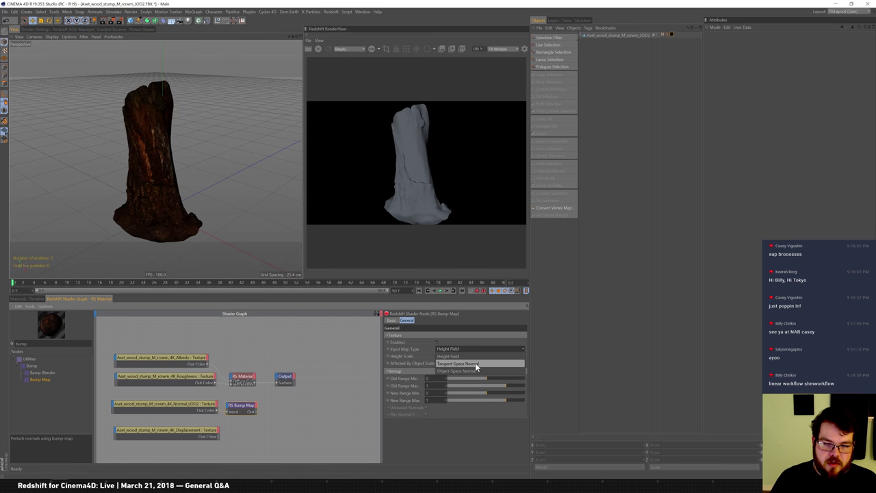
click(477, 363)
drag(252, 410, 233, 378)
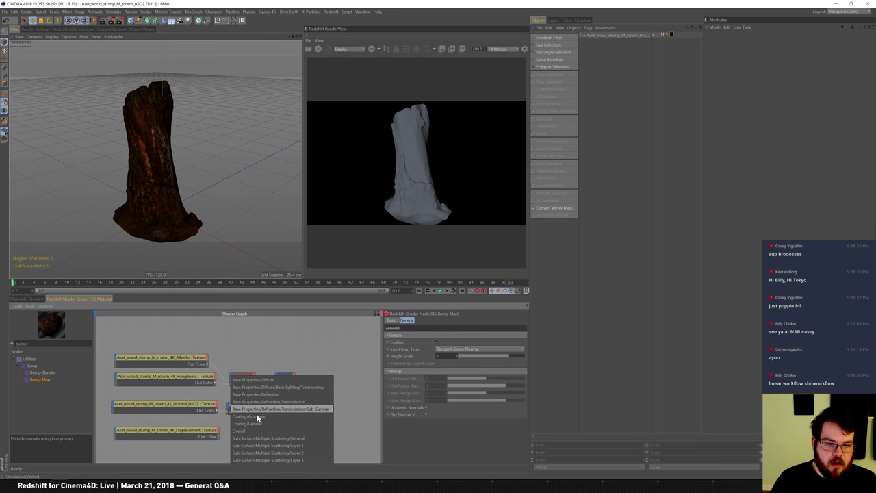
mouse_move(260, 425)
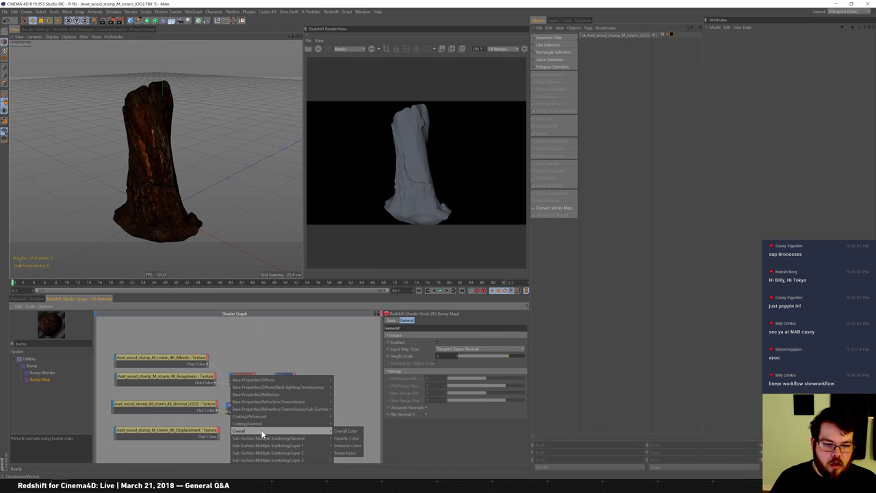
click(346, 456)
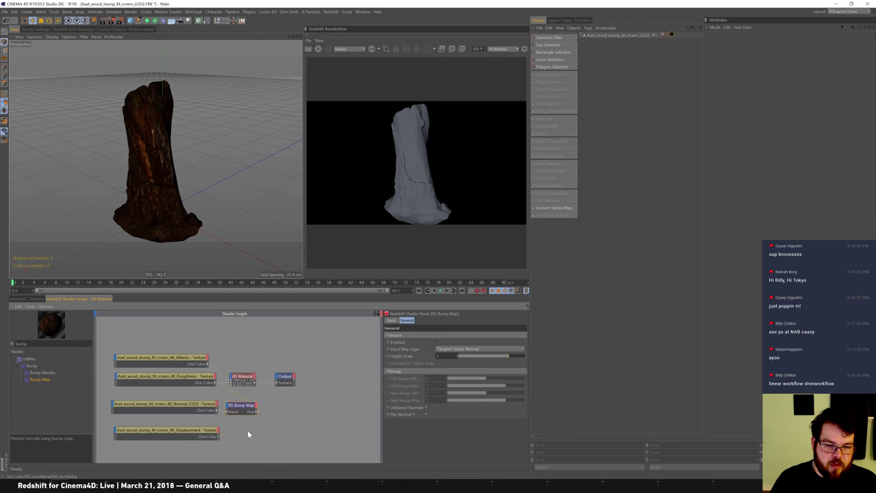
Step: Add a Displacement input to the Output node and start the interactive render
click(278, 379)
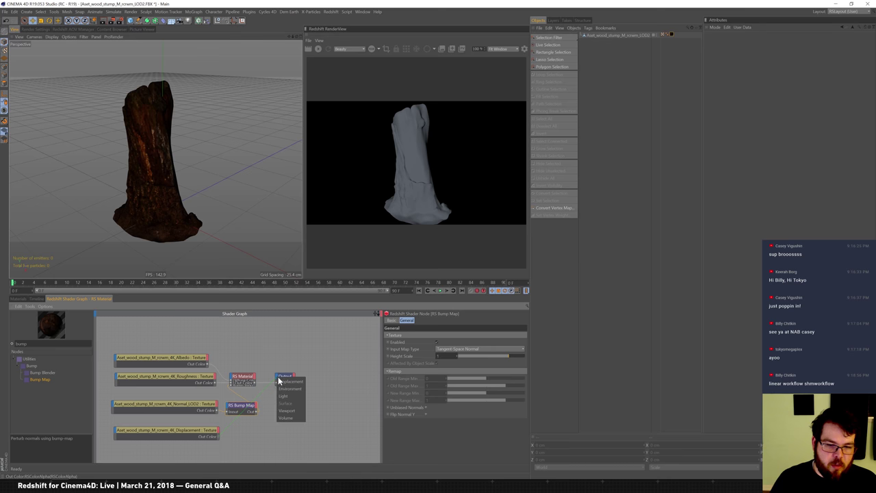
click(286, 383)
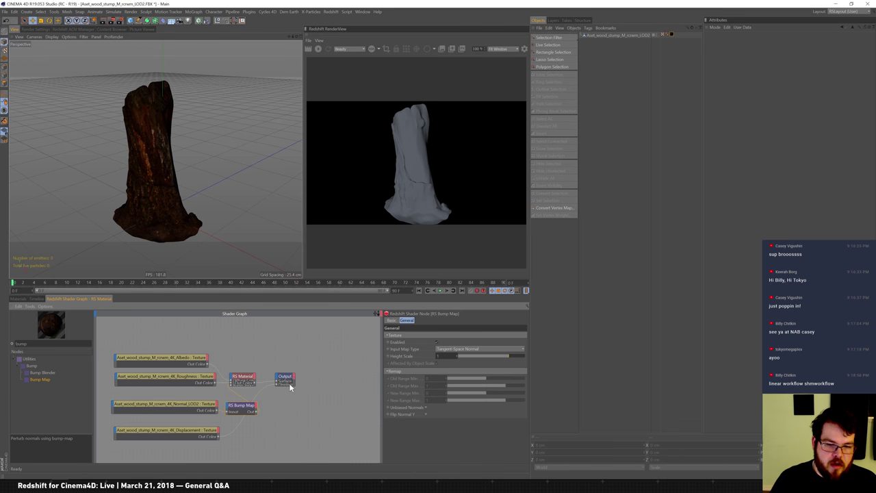
click(314, 48)
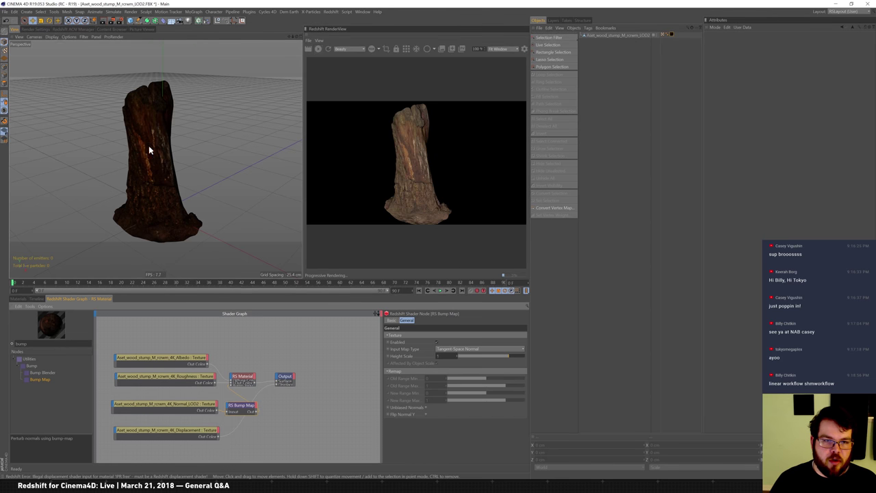
Step: Orbit and zoom in to inspect the rendered bark up close, then zoom back out
alt+right_drag(145, 147, 164, 143)
alt+drag(164, 143, 143, 175)
alt+right_drag(143, 176, 154, 166)
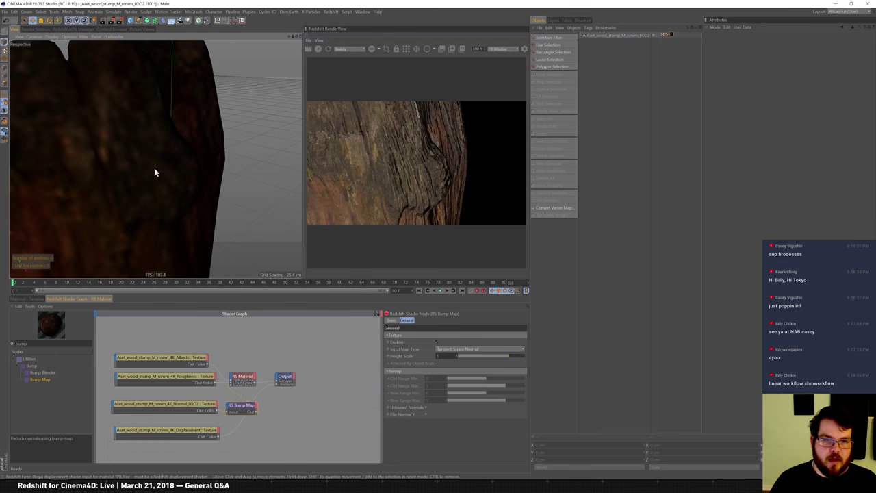
alt+drag(137, 172, 182, 143)
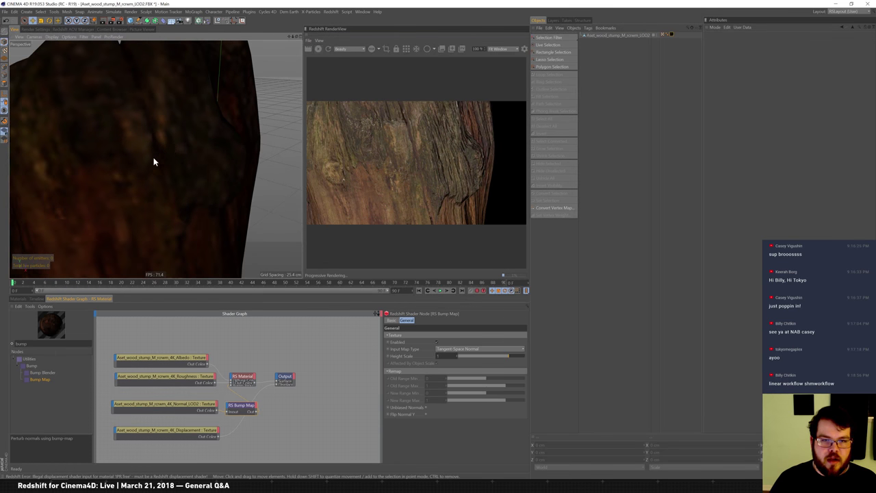
scroll(152, 162, down, 6)
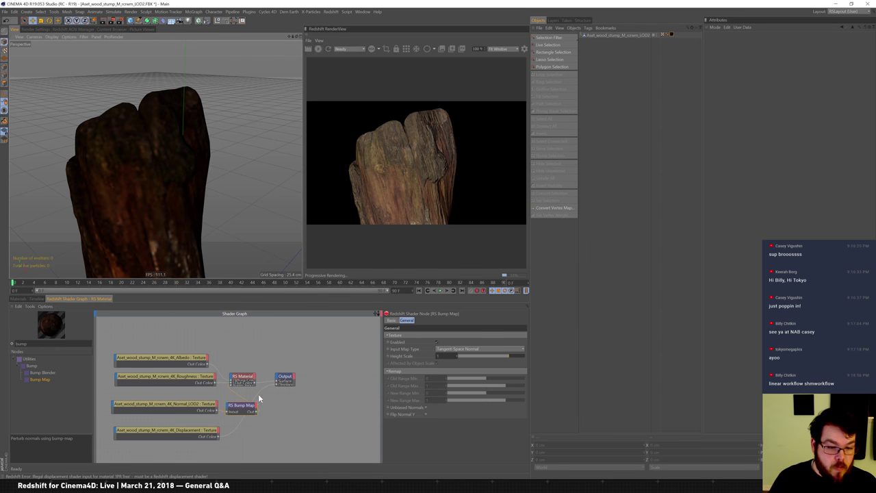
Step: Check the texture node, then nudge the RS Bump Map node slightly left and up
click(178, 433)
click(240, 408)
drag(239, 408, 235, 407)
Step: Add an RS Displacement node fed by the displacement texture, and wire it into Output's Displacement
key(BackSpace)
key(BackSpace)
key(BackSpace)
key(BackSpace)
text(disp)
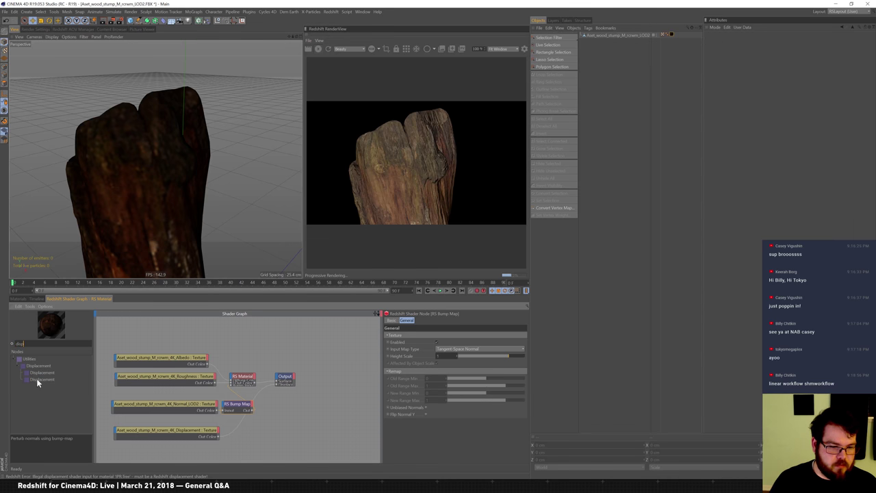
drag(39, 381, 253, 434)
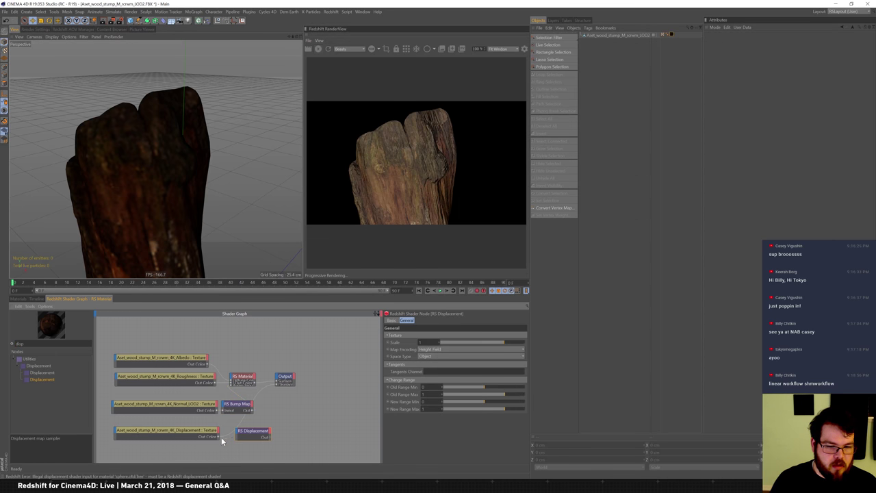
click(239, 434)
mouse_move(246, 443)
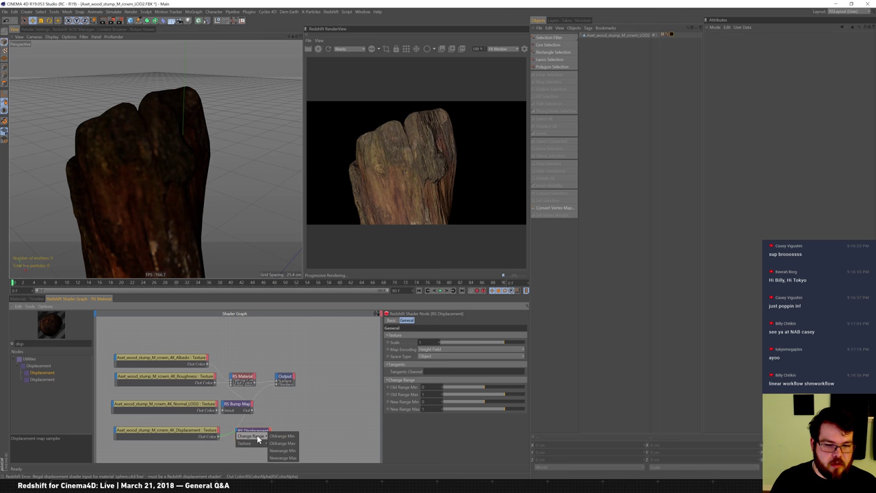
click(277, 445)
drag(265, 437, 276, 384)
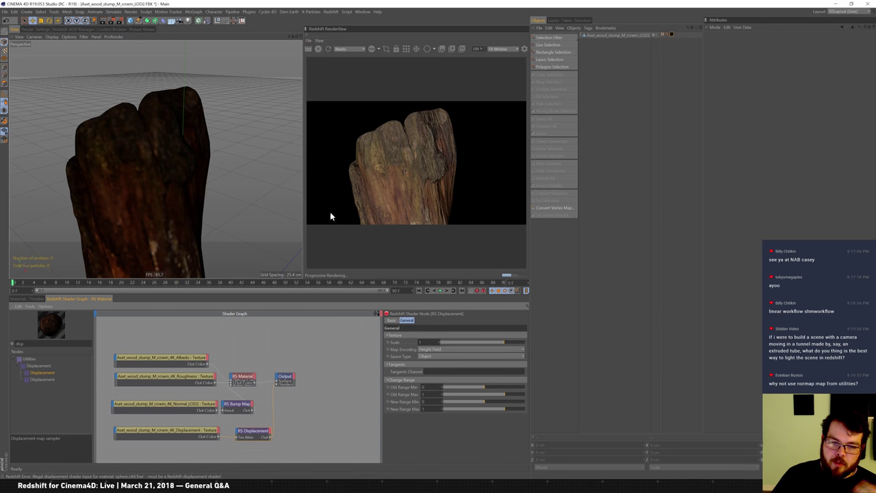
Step: Move the normal texture and bump map nodes left to tidy the graph
click(244, 405)
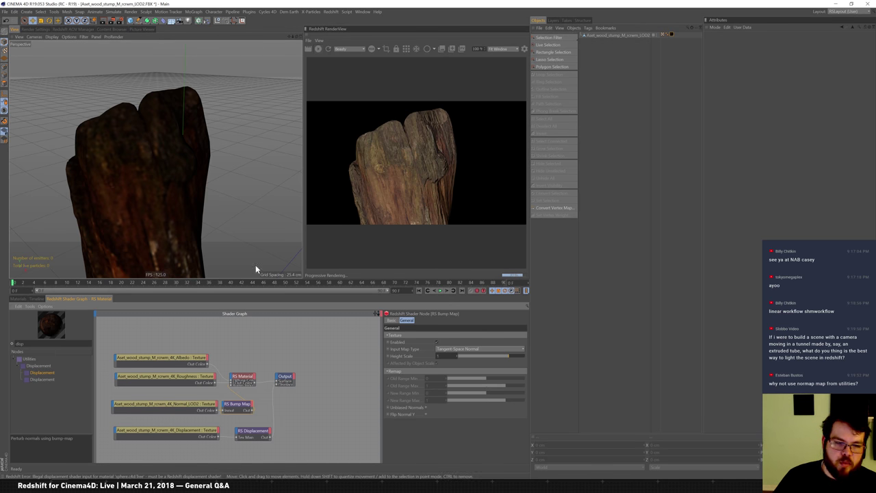
drag(176, 406, 151, 407)
drag(226, 404, 205, 402)
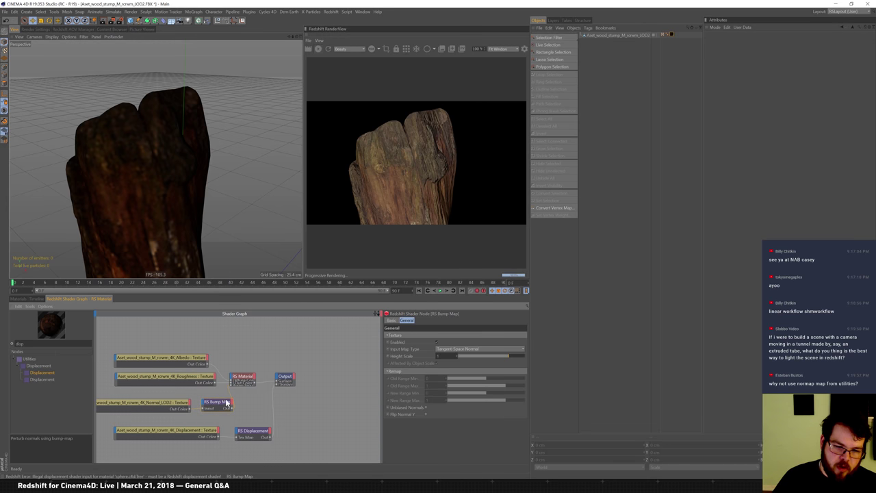
click(167, 404)
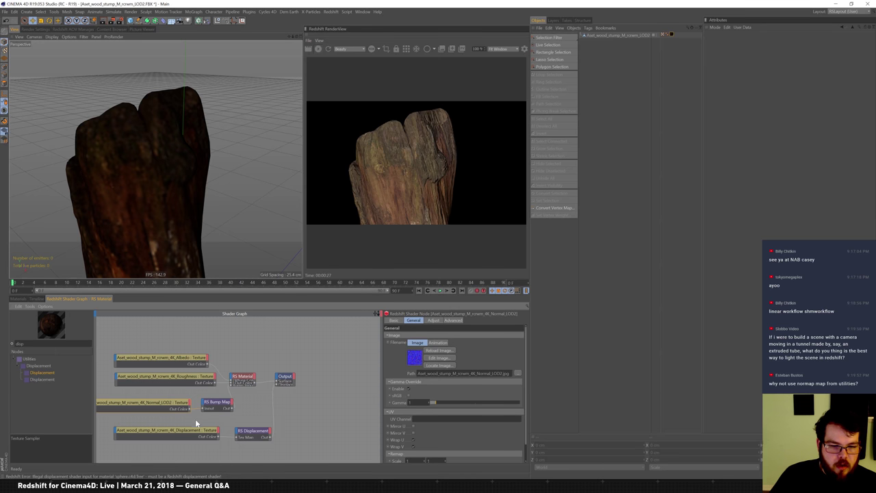
Step: Set the RS Displacement node's New Range Min to -1
click(253, 431)
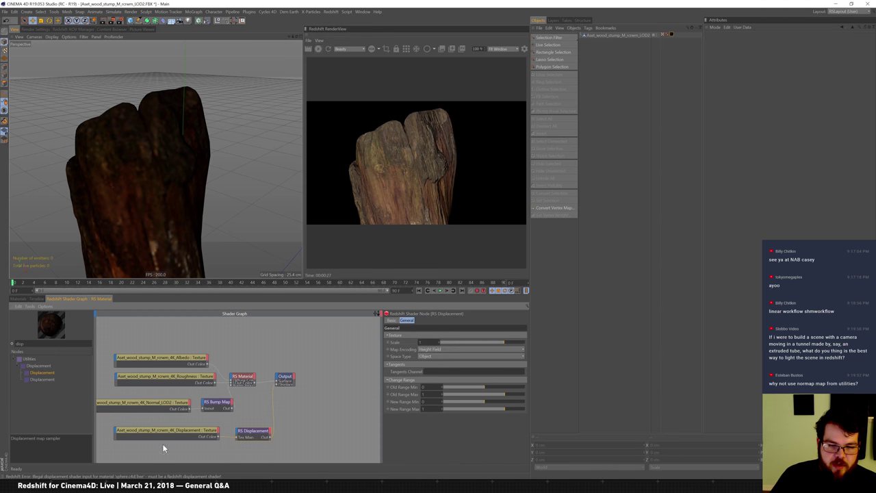
click(216, 403)
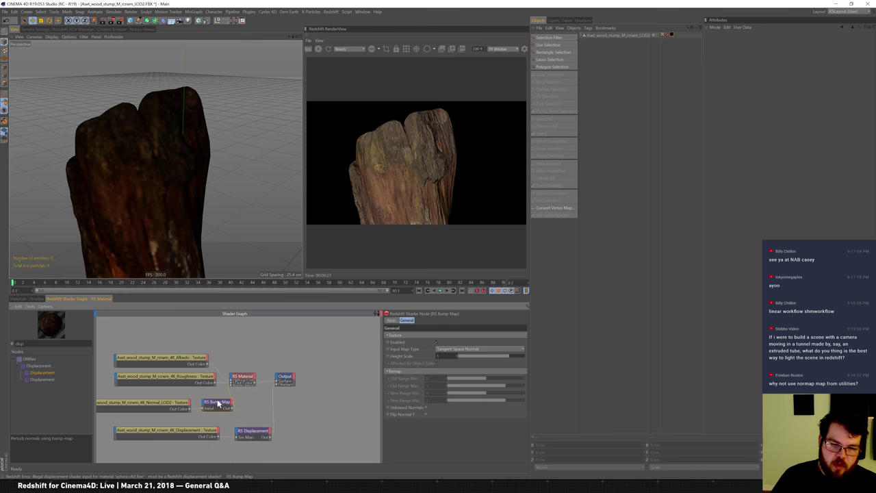
click(183, 430)
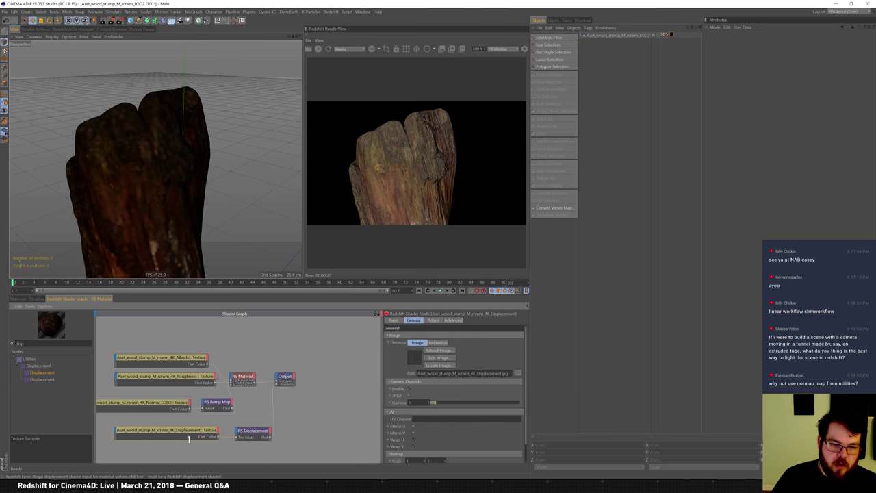
click(253, 432)
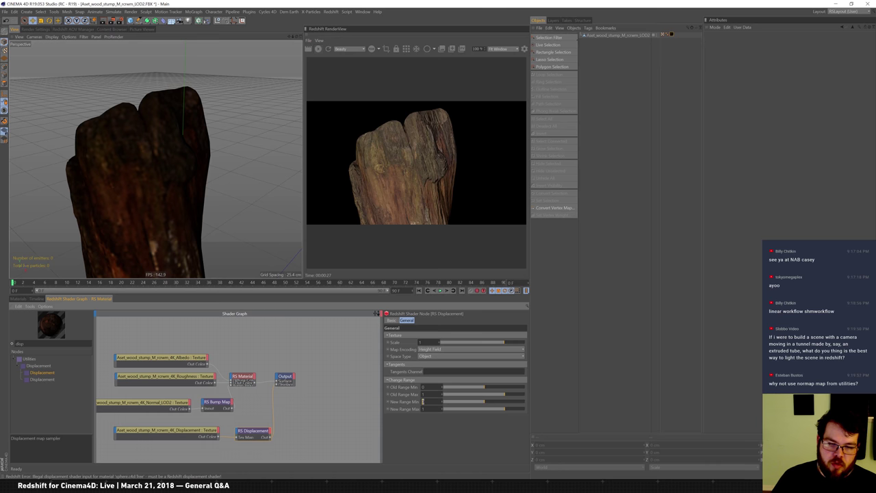
text(-1)
key(Return)
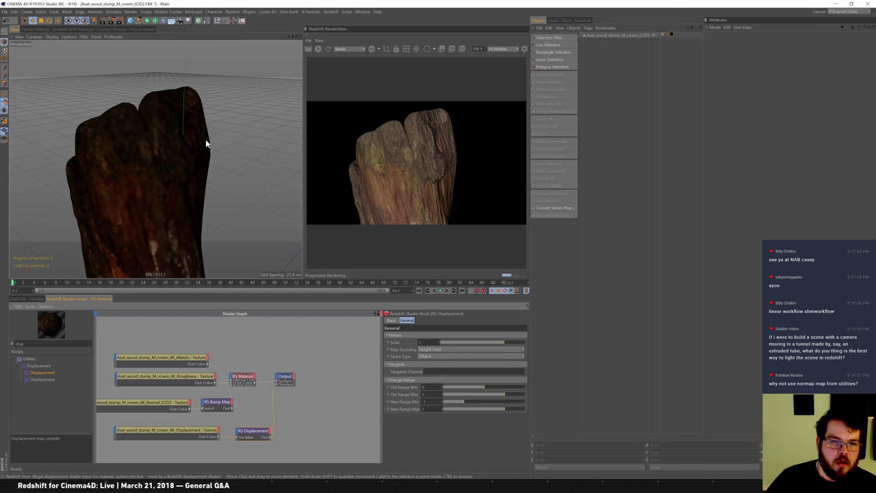
Step: Add a Redshift Object tag to the stump and enable displacement in its Geometry settings
right_click(635, 34)
mouse_move(695, 108)
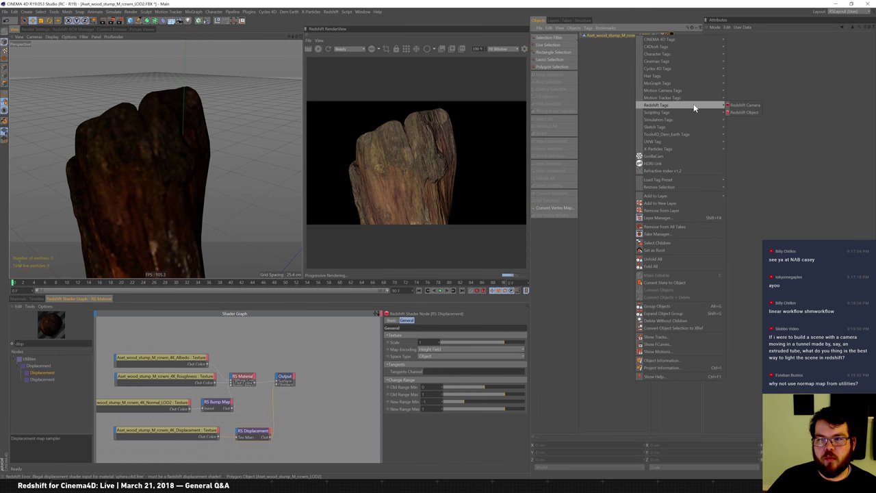
click(744, 112)
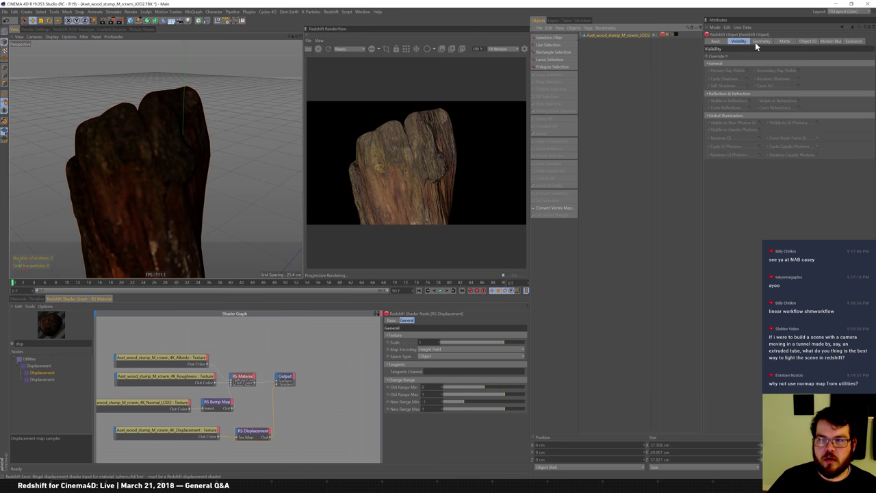
click(761, 41)
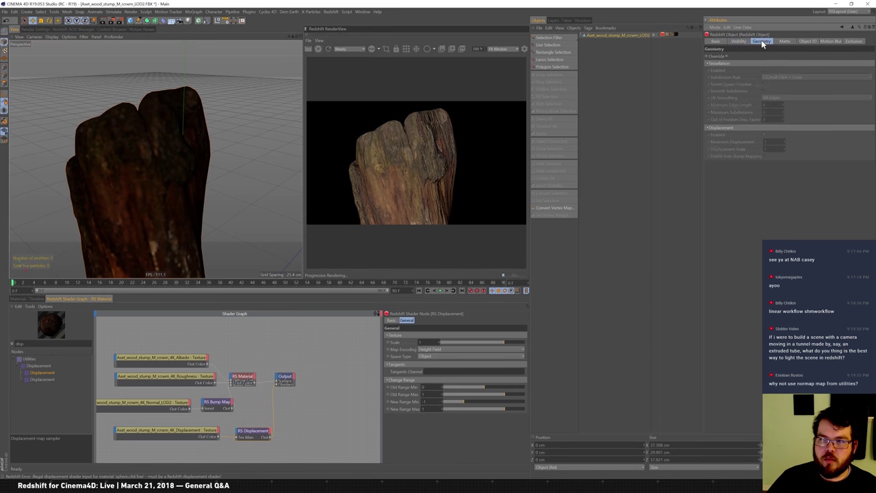
click(764, 134)
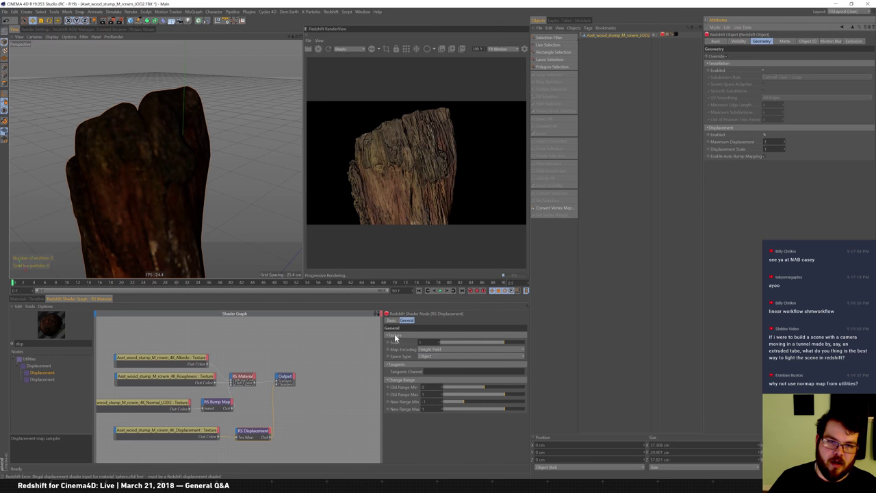
Step: Set the RS Displacement Scale to 0.125, then 0.25, and check the tag's Maximum Displacement
click(205, 431)
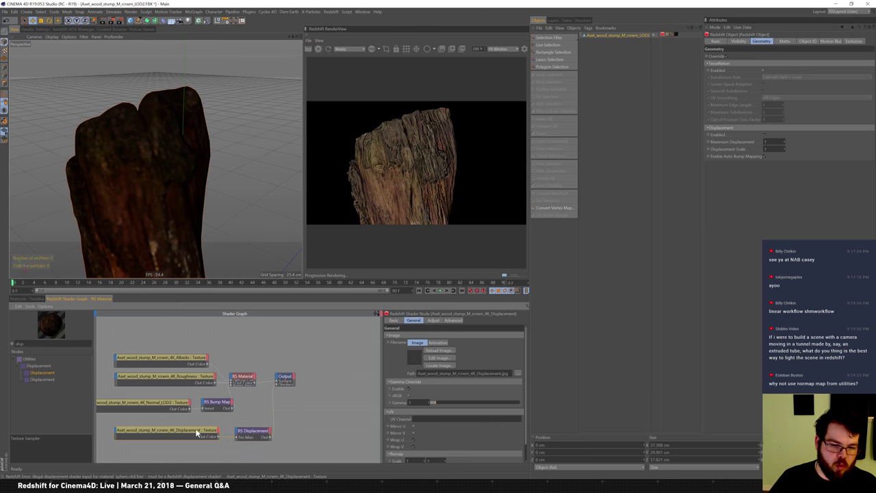
click(267, 432)
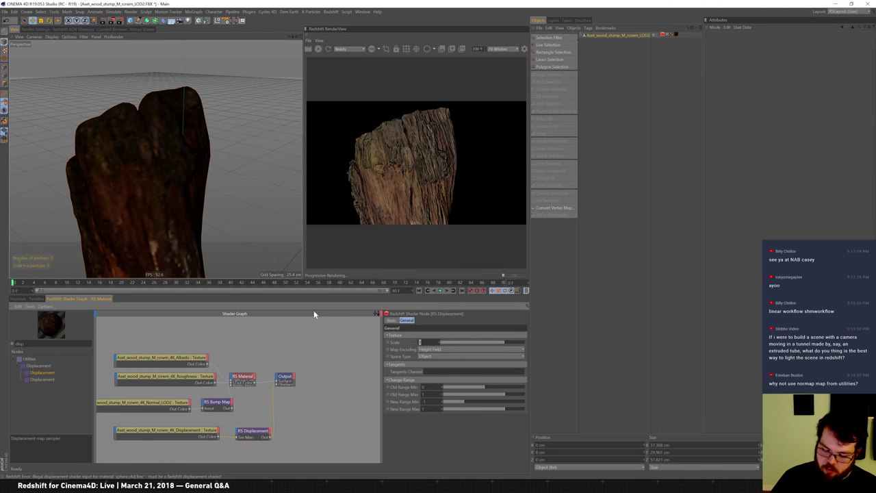
text(0.125)
key(Return)
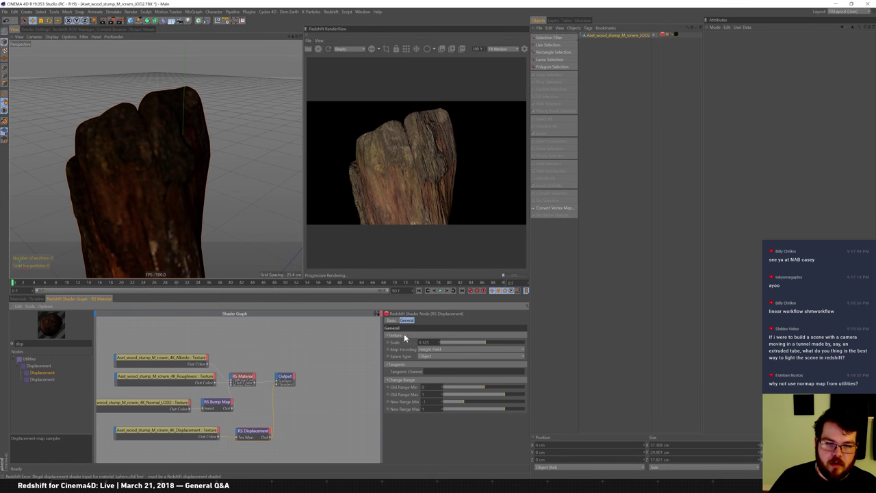
click(668, 35)
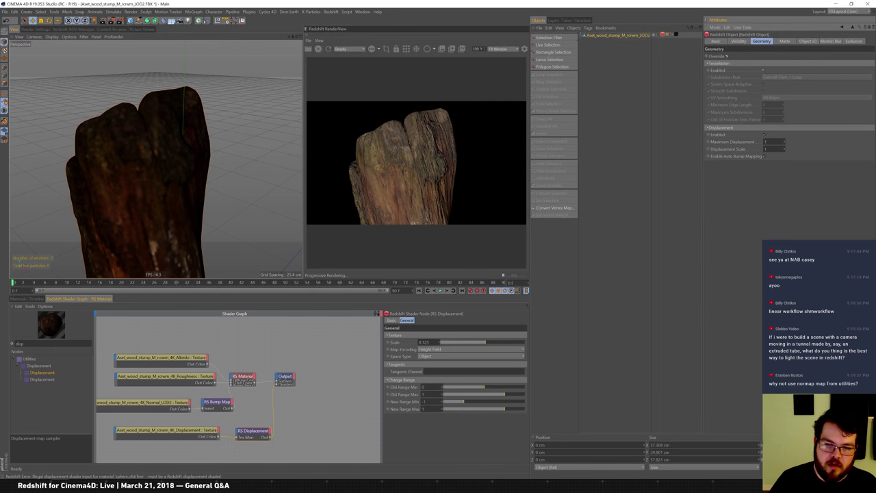
text(0.25)
key(Return)
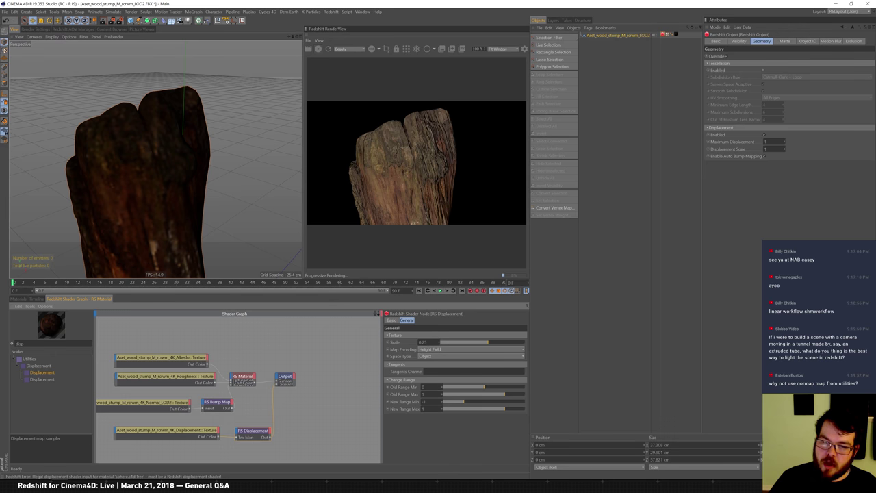
double_click(766, 141)
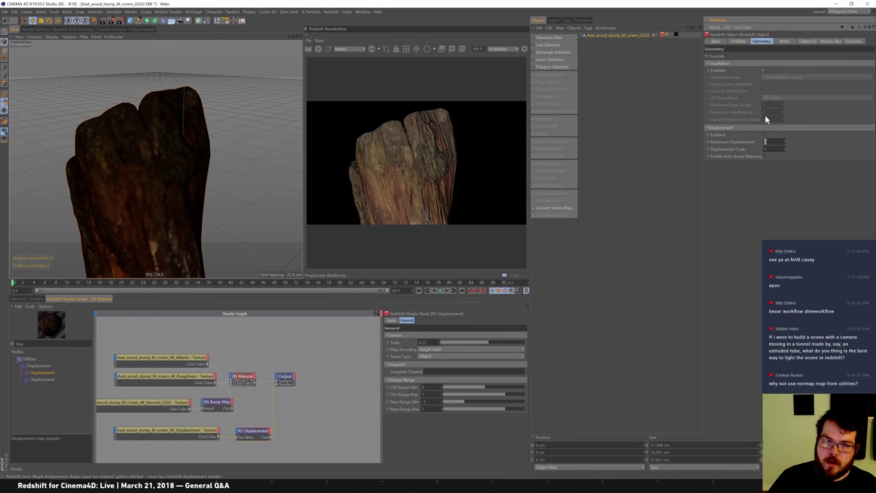
click(208, 430)
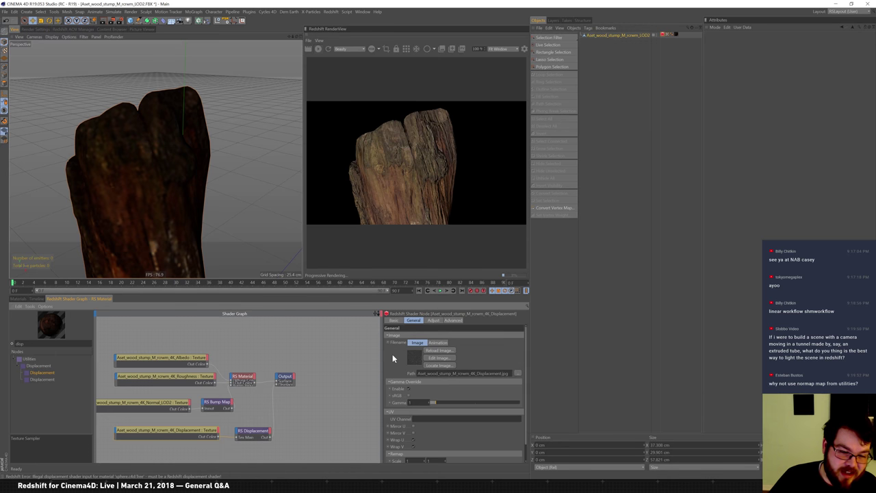
Step: Change the displacement texture's Mip Bias, review the Normal, Roughness and Albedo nodes, and orbit
click(455, 321)
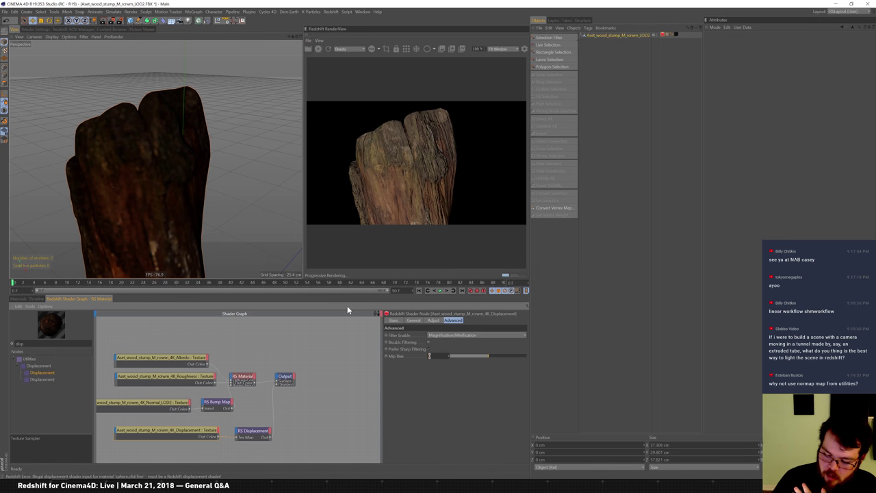
key(Return)
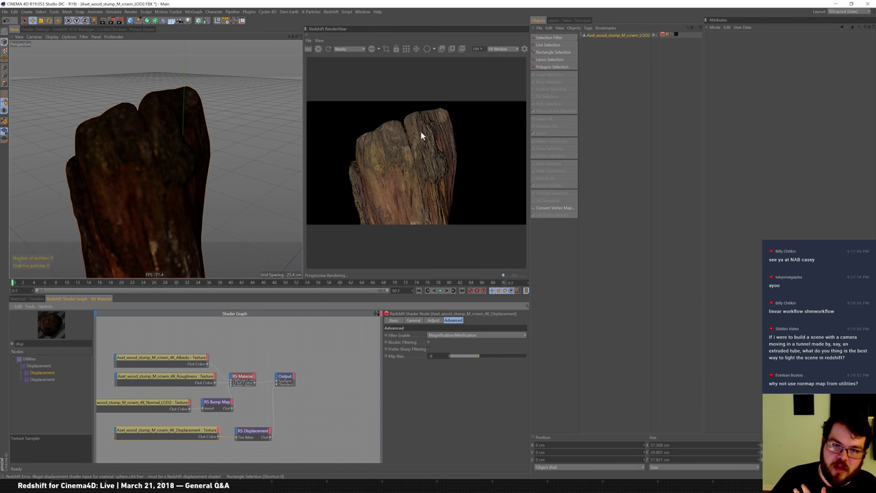
click(156, 404)
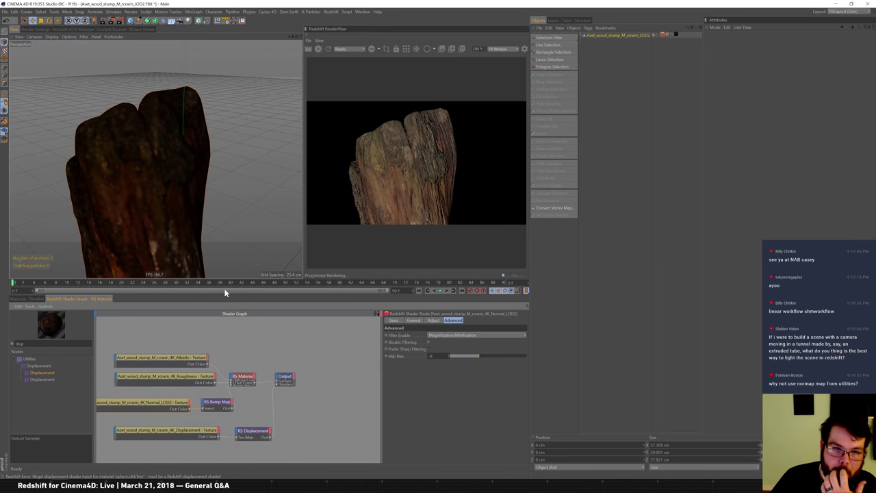
click(173, 376)
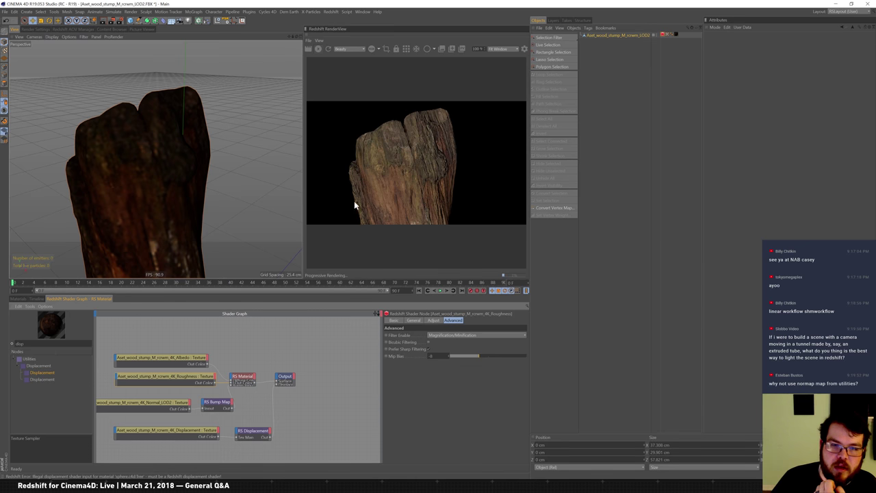
click(187, 361)
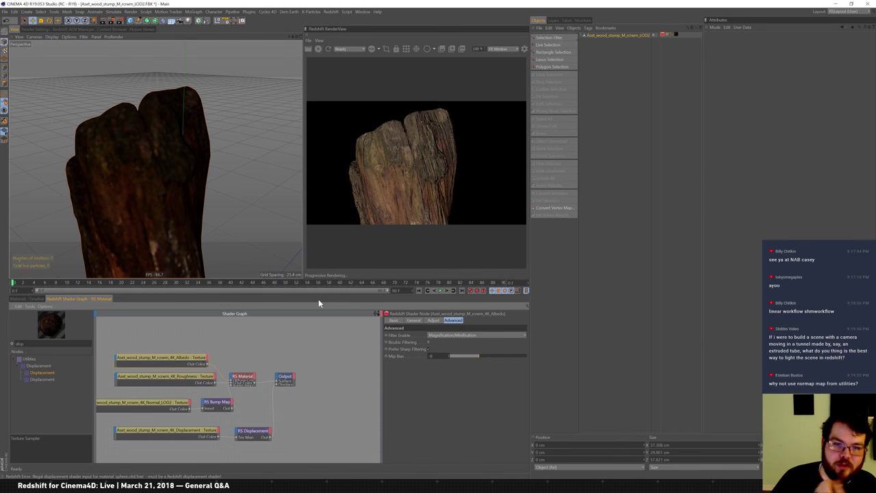
alt+drag(134, 147, 205, 164)
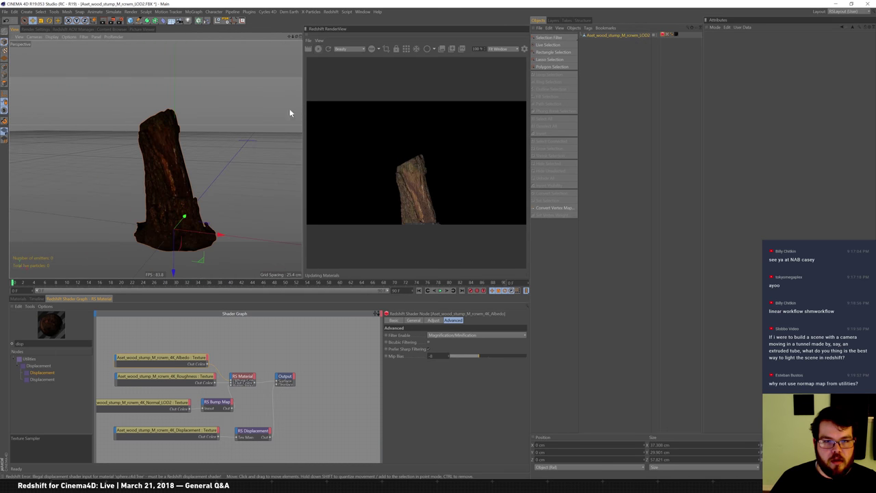
Step: Pick a new IPR Undersampling level in RenderView, then orbit and zoom close to the stump
click(309, 40)
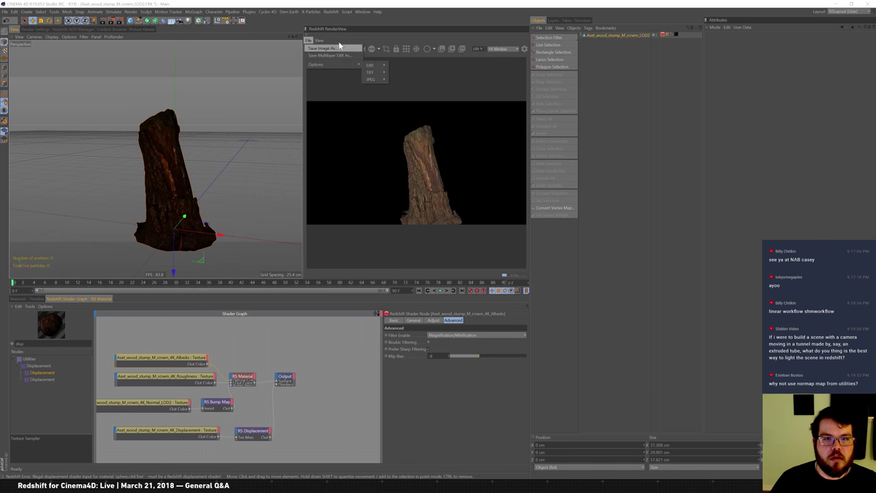
click(319, 40)
mouse_move(368, 98)
click(390, 112)
alt+drag(201, 154, 198, 174)
scroll(199, 193, up, 3)
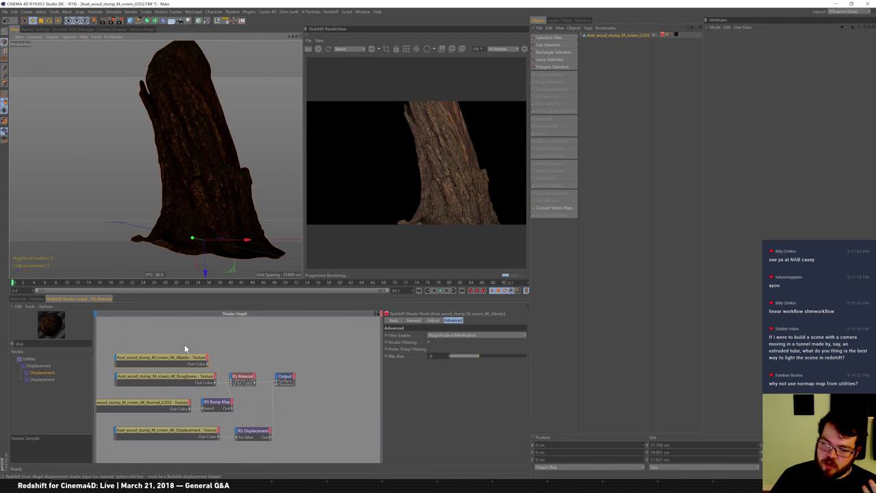
right_click(116, 358)
mouse_move(141, 361)
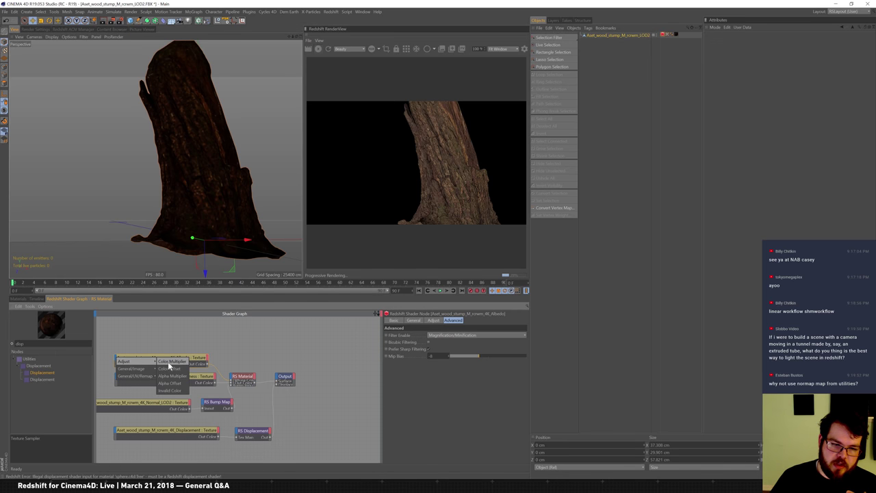
click(174, 350)
click(234, 376)
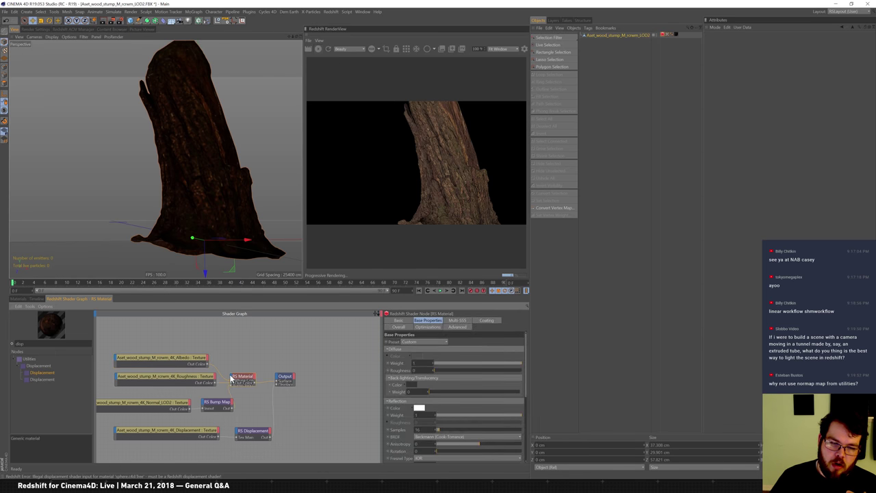
right_click(231, 377)
mouse_move(271, 430)
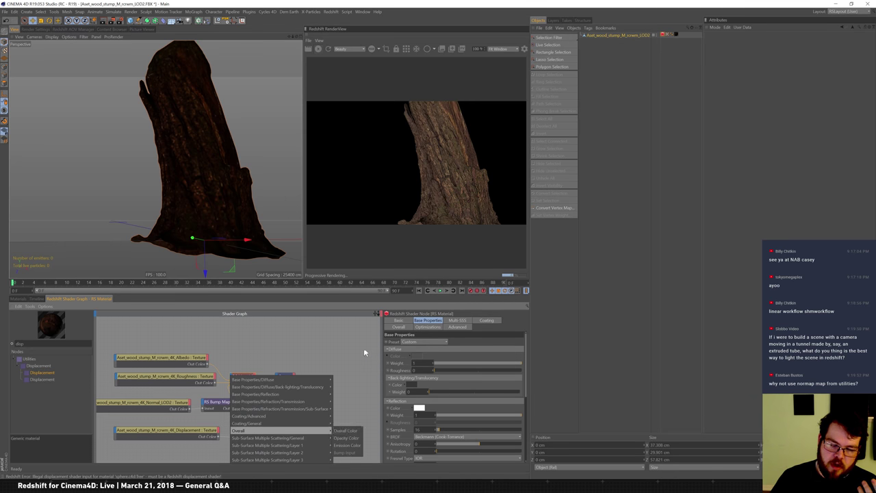
click(387, 316)
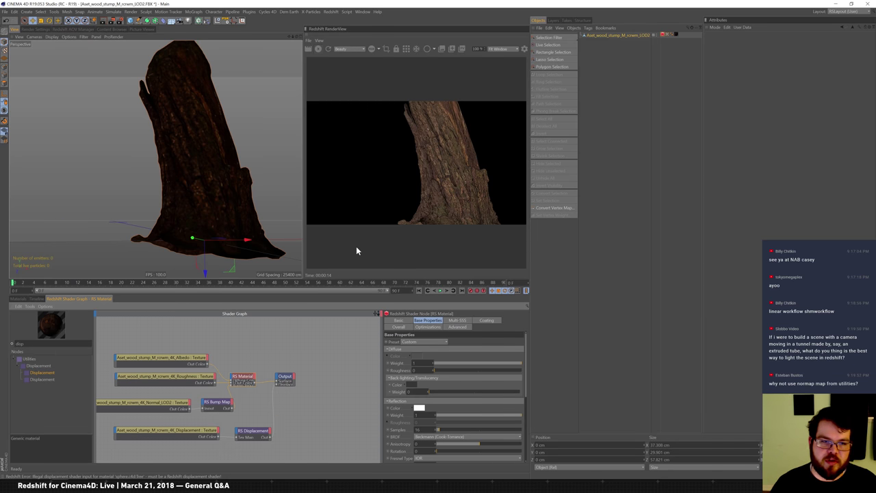
alt+drag(230, 130, 139, 180)
Step: Select the Albedo node, orbit above the stump to see its holed top, and select the stump
click(174, 359)
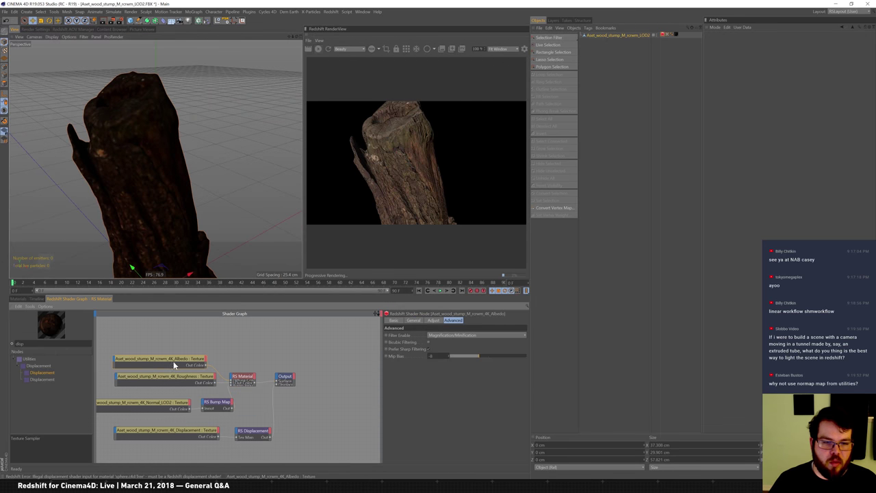
alt+drag(182, 84, 209, 128)
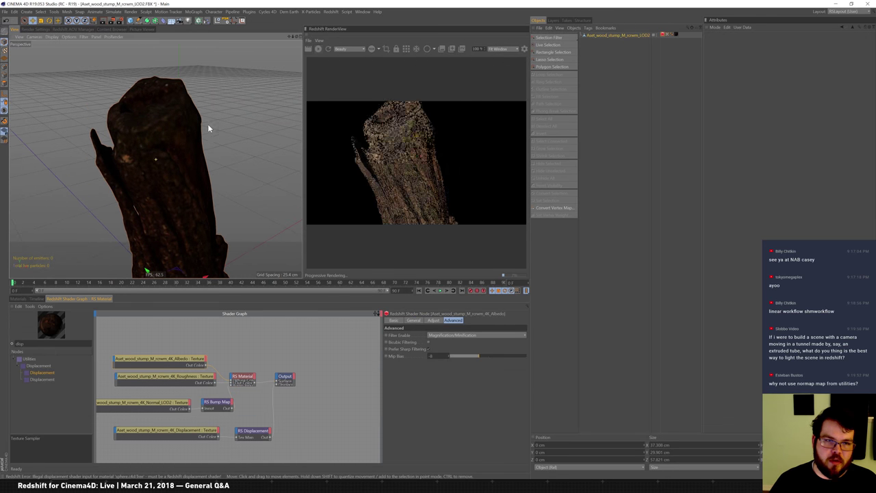
alt+drag(150, 153, 136, 179)
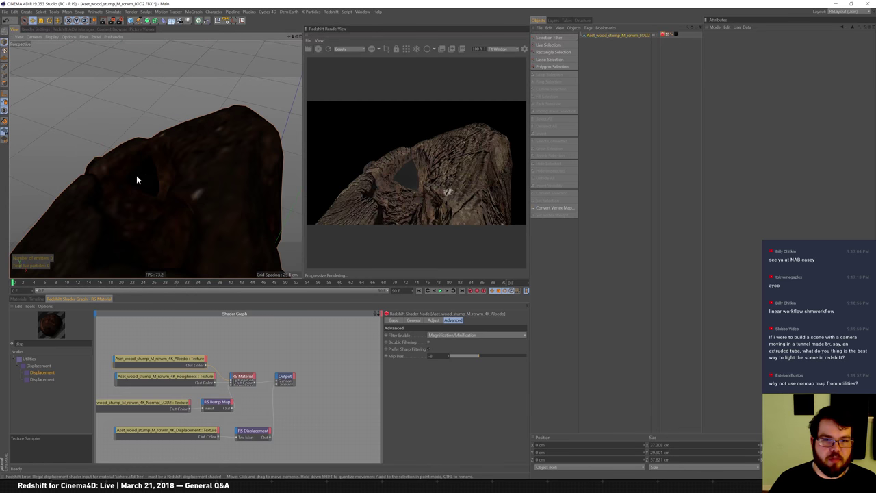
click(133, 167)
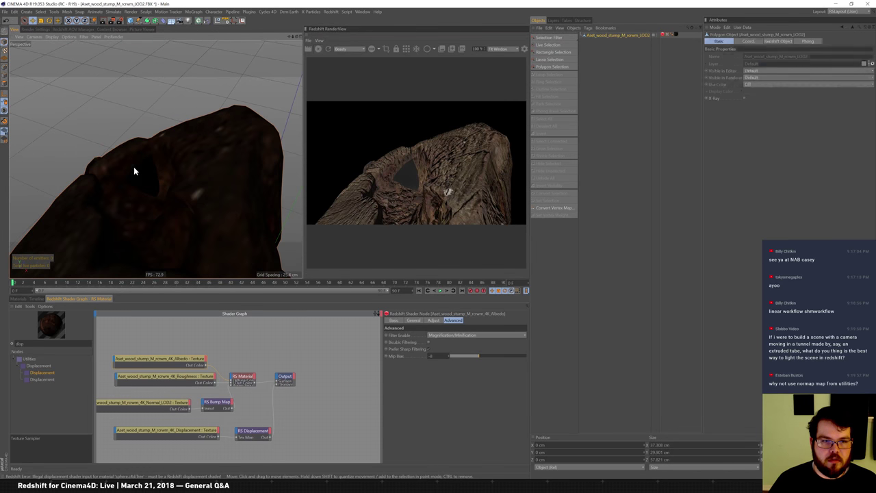
Step: Select a polygon on the stump's top, pull it outward, and reverse its normals
click(4, 85)
click(138, 169)
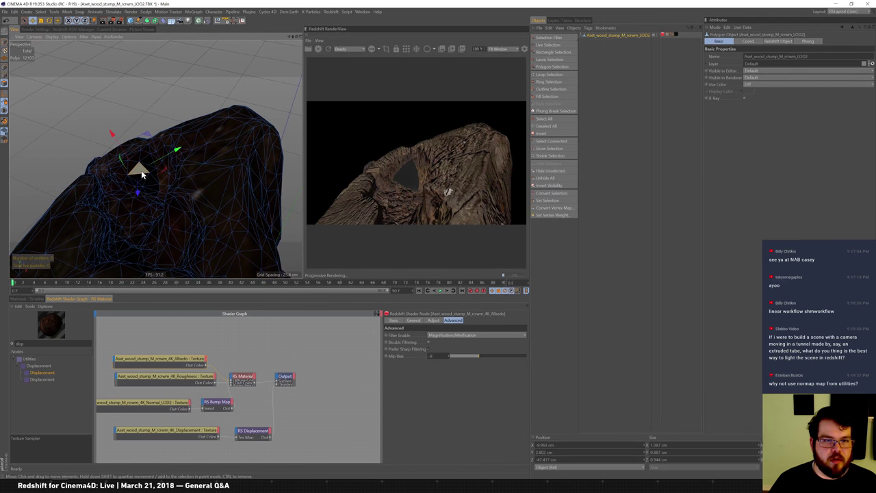
drag(118, 151, 157, 176)
right_click(137, 171)
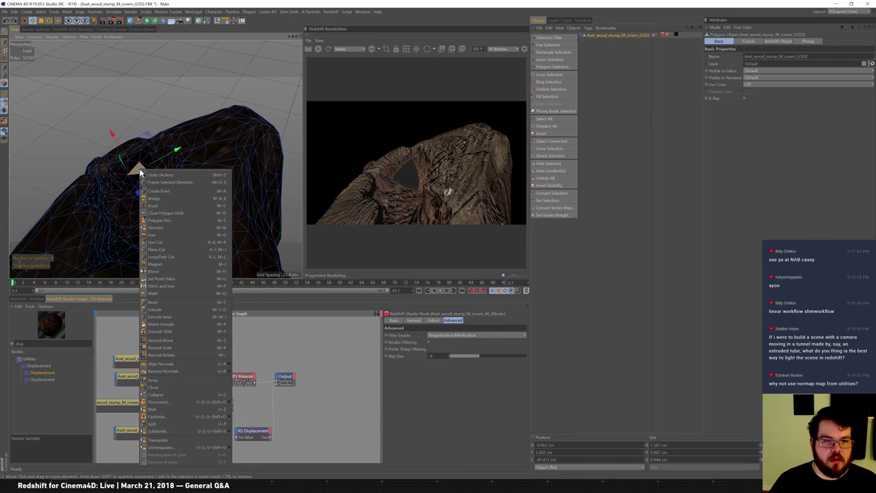
click(180, 372)
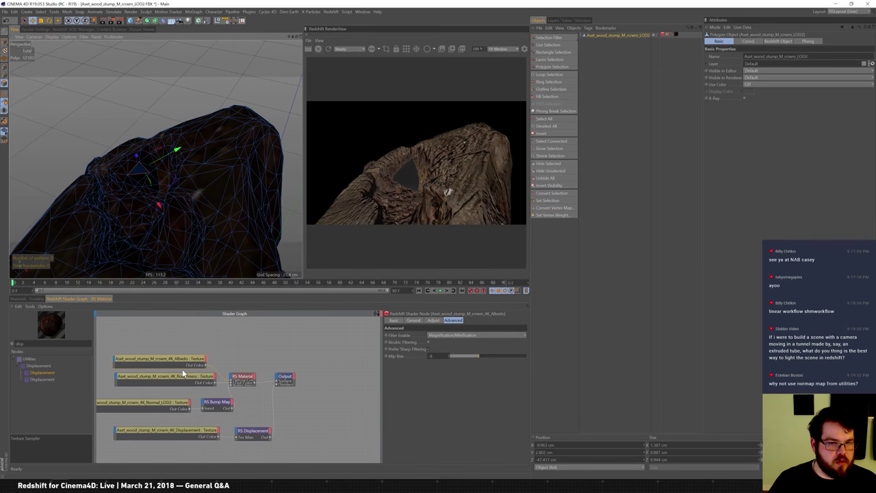
Step: Deselect the polygon, orbit around the stump, and select all its polygons
click(189, 69)
alt+drag(96, 114, 215, 160)
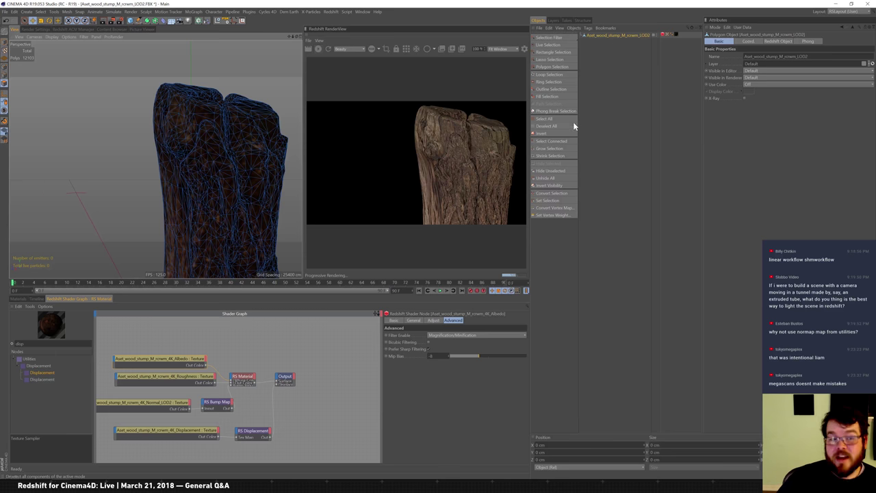
click(544, 119)
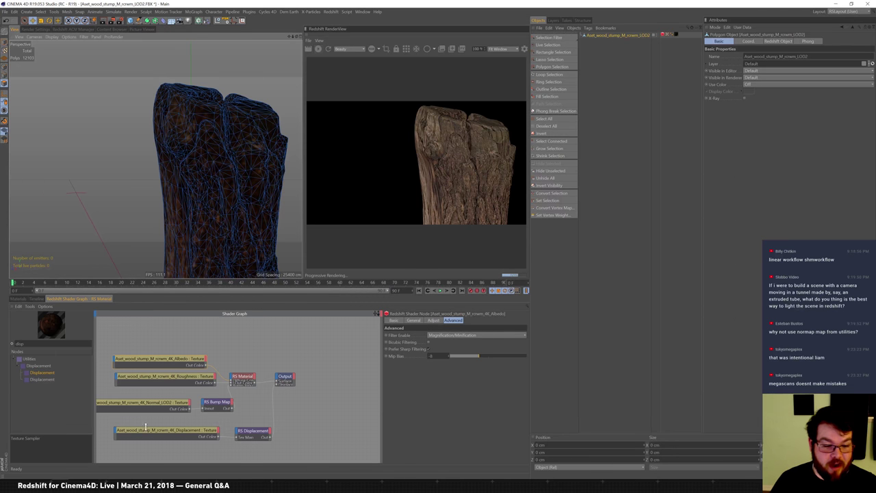
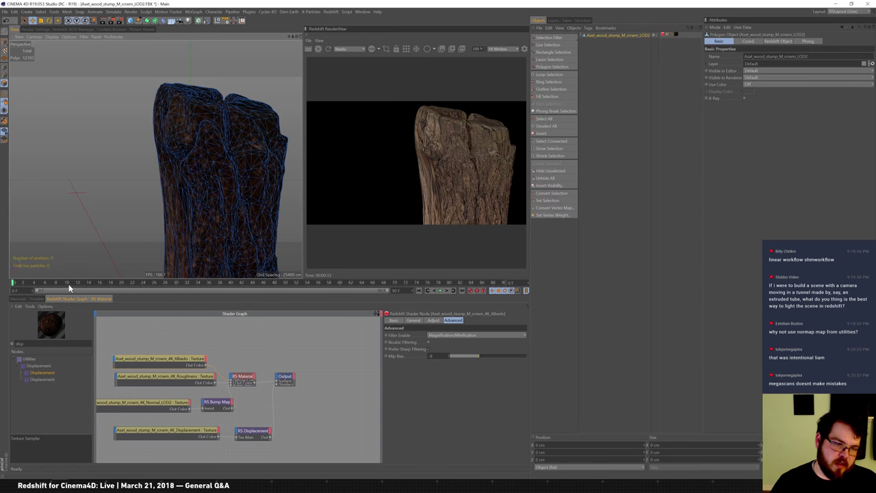
Step: Bring back the Material Manager list and orbit the stump to view it from above and the side
click(19, 299)
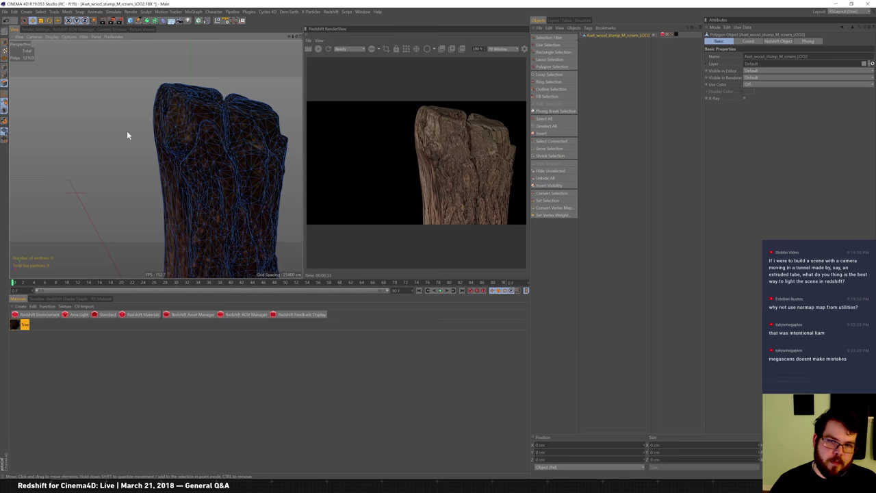
alt+drag(178, 123, 165, 177)
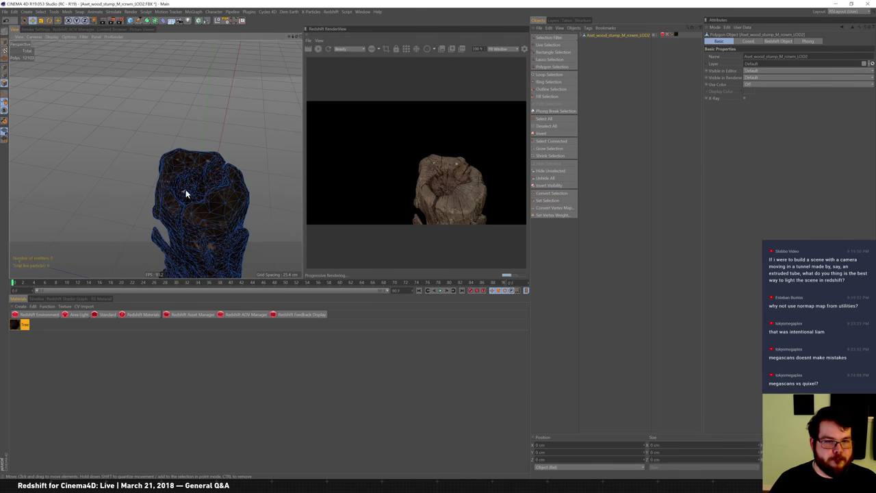
alt+drag(185, 194, 160, 194)
Step: Zoom in on the wood stump and orbit to check its surface from other angles
scroll(174, 180, up, 5)
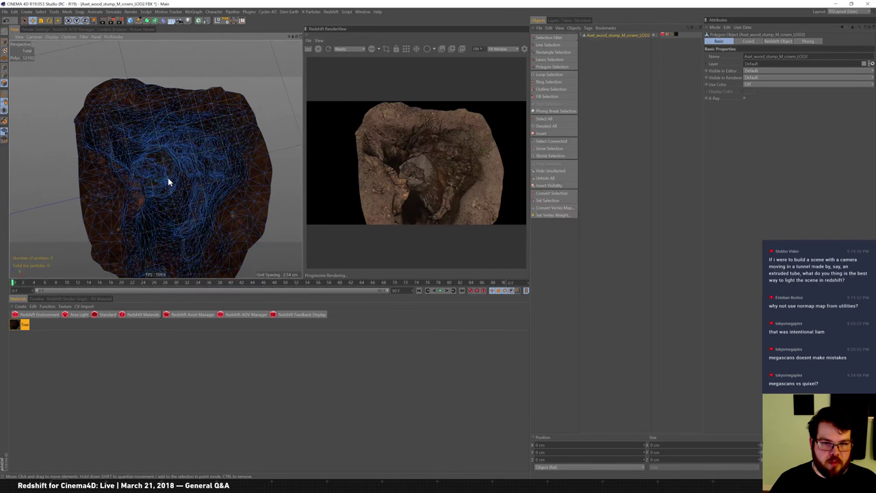
scroll(167, 180, up, 8)
scroll(199, 161, up, 5)
mouse_move(108, 164)
alt+mouse_down()
mouse_move(92, 160)
mouse_move(113, 164)
alt+mouse_up()
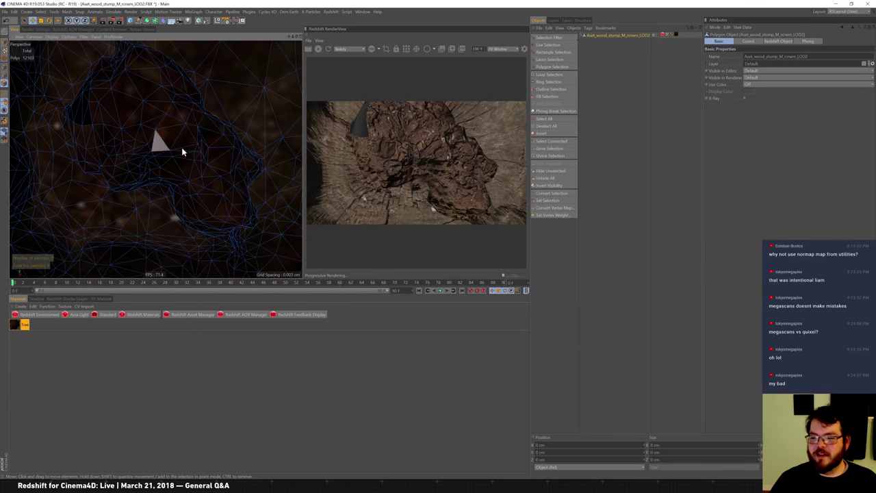
alt+drag(196, 185, 173, 179)
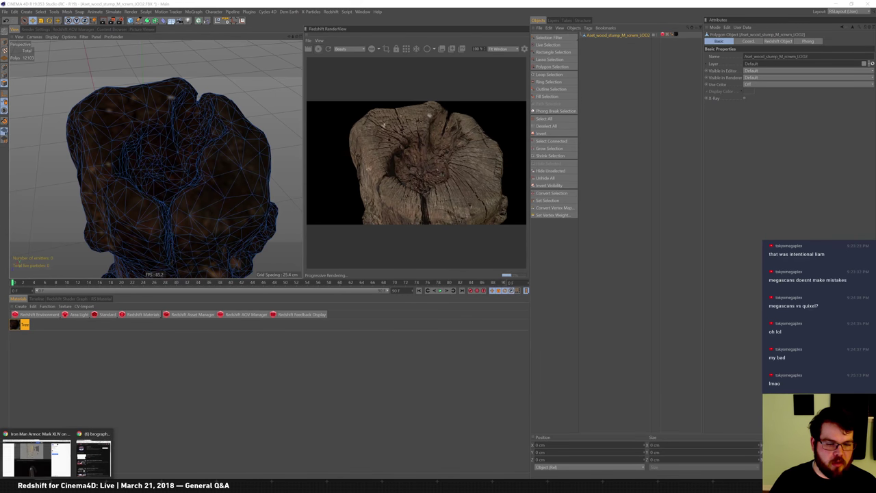
click(42, 462)
Step: Search Google for 'quixel' and open the 'Quixel - Scan based PBR texturing' result
click(436, 12)
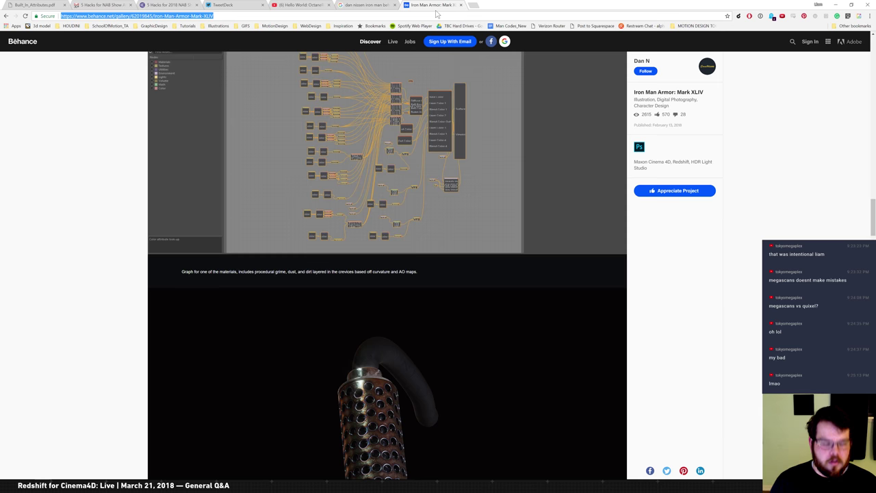
text(quixel)
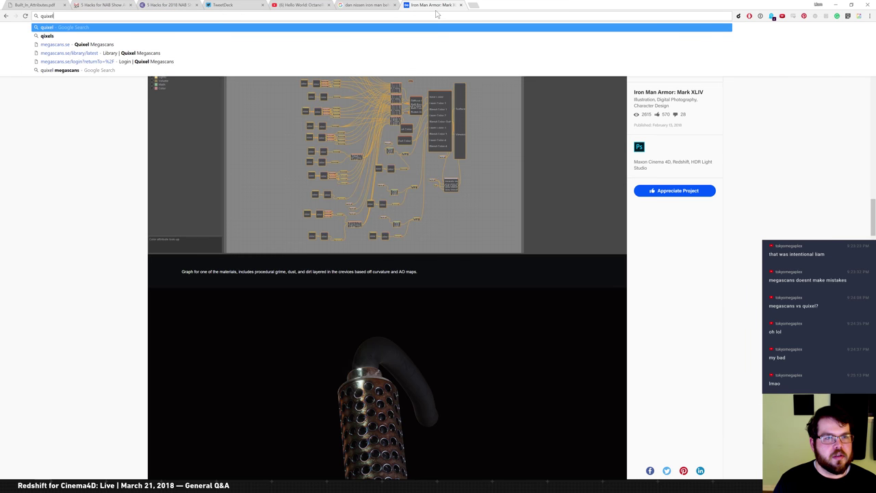
key(Return)
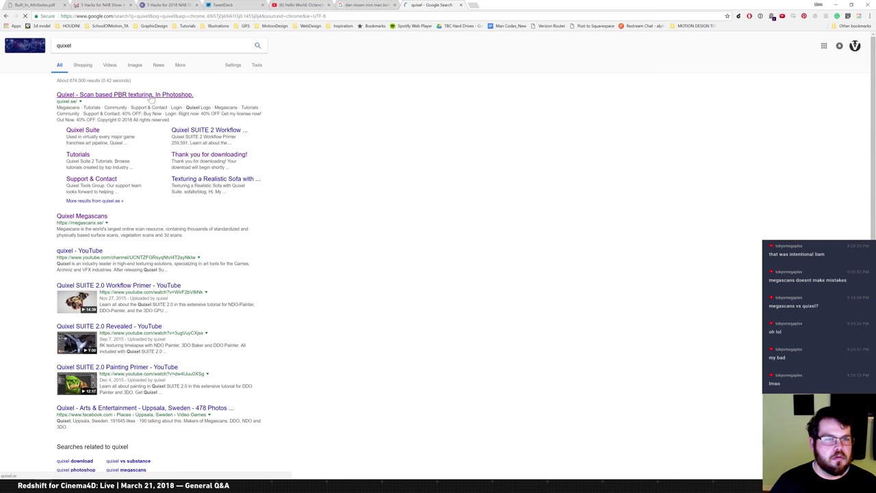
click(151, 96)
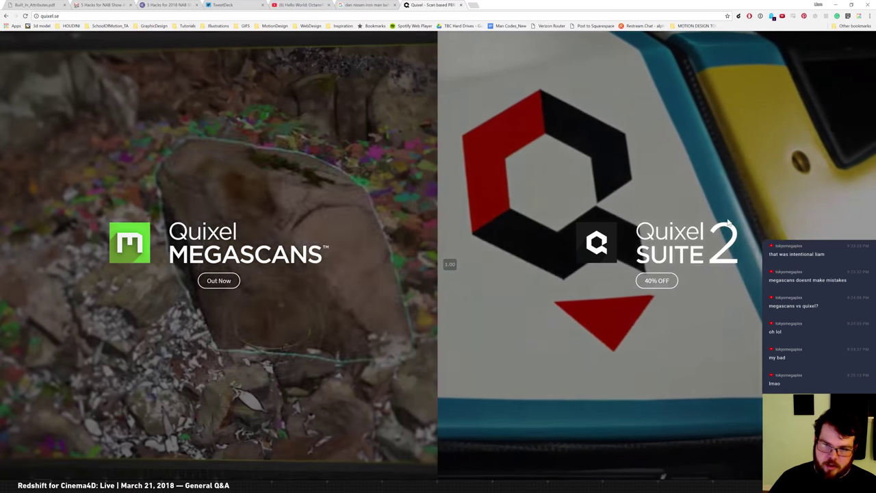
Step: Open the Quixel Suite 2 page and scroll down through its features to the 3DO section
click(644, 282)
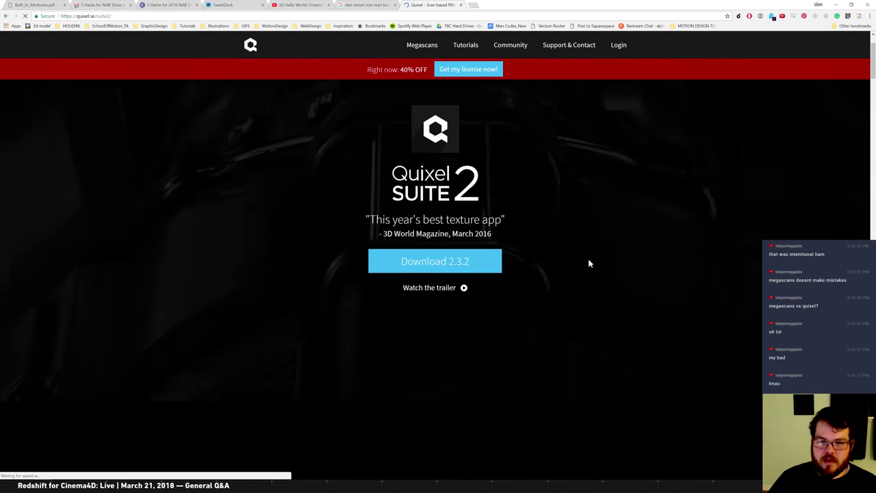
scroll(602, 198, down, 3)
scroll(562, 296, down, 3)
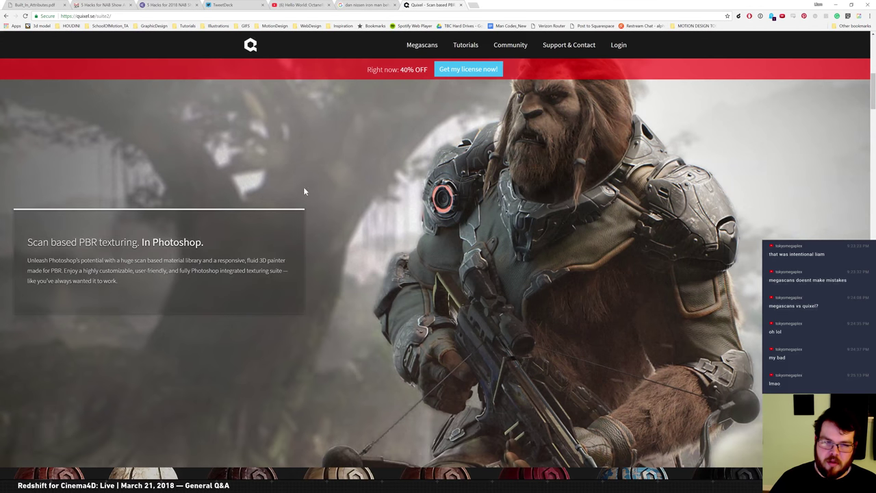
scroll(287, 213, down, 1)
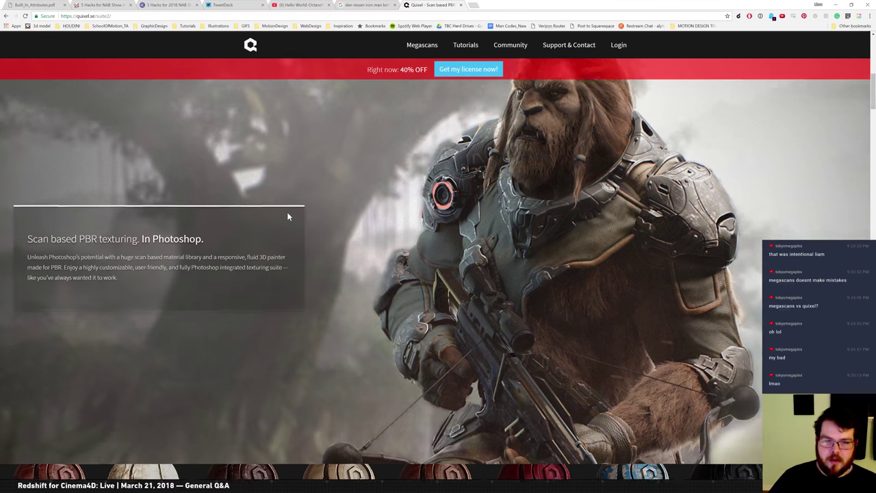
scroll(280, 139, down, 2)
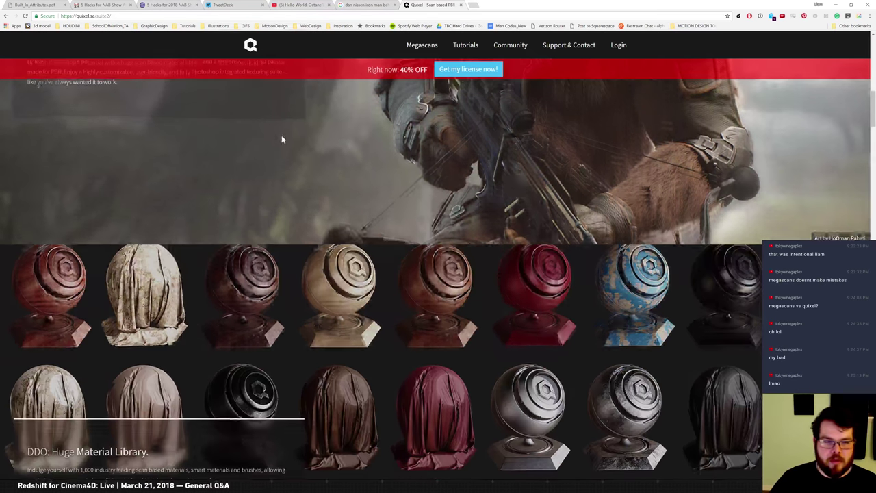
scroll(295, 205, down, 2)
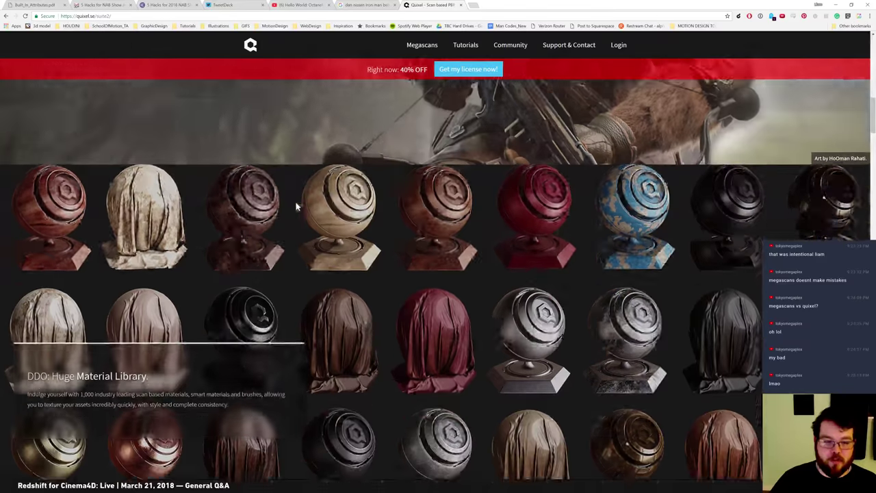
scroll(250, 248, down, 2)
scroll(293, 165, down, 2)
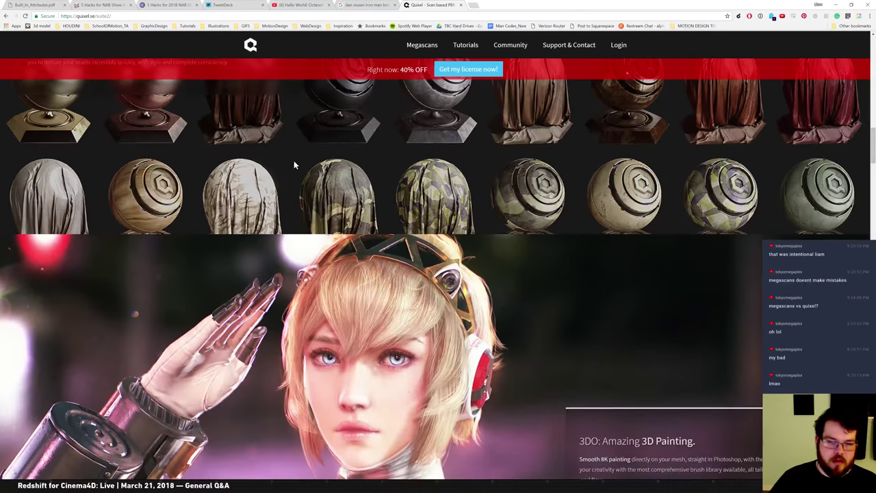
scroll(279, 176, down, 2)
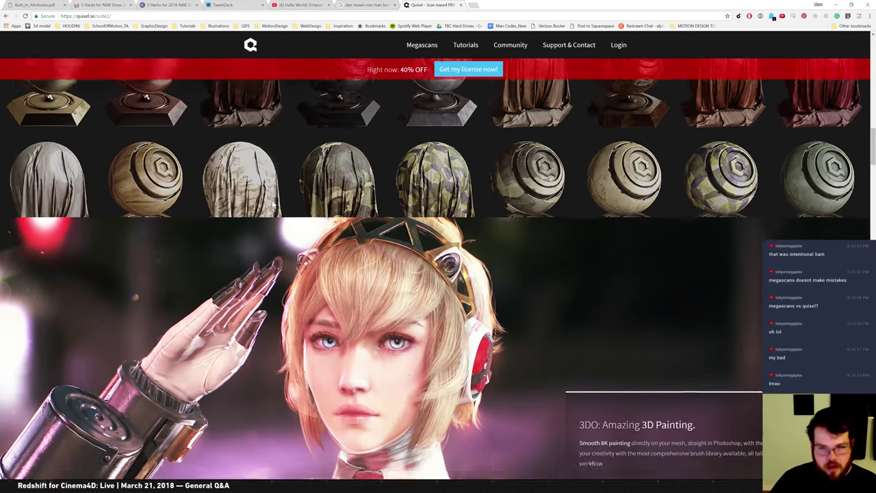
scroll(260, 206, down, 4)
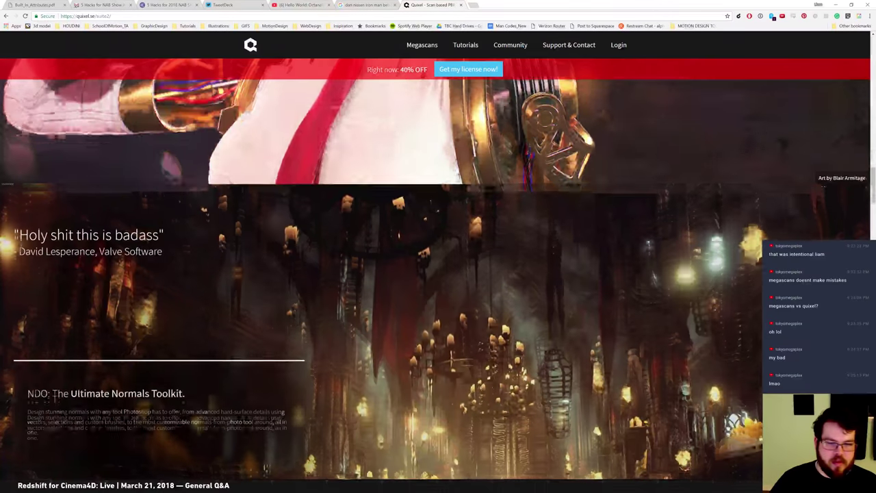
scroll(242, 211, down, 3)
scroll(242, 212, down, 4)
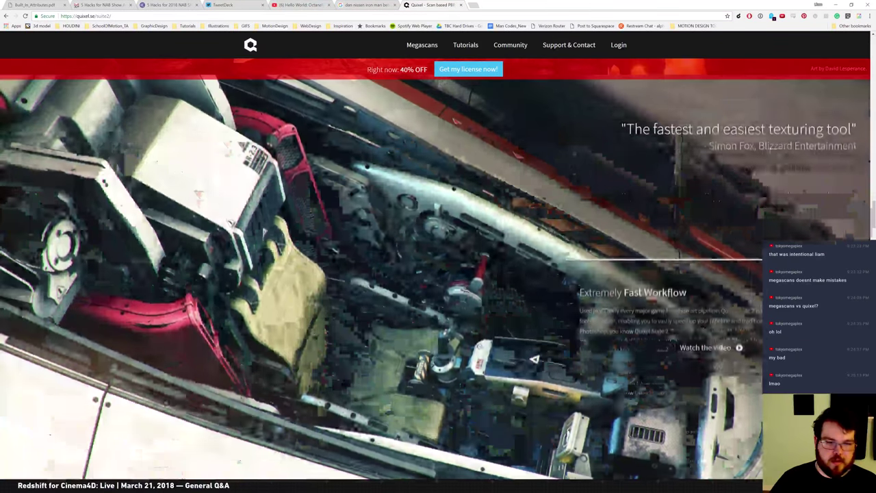
scroll(248, 212, down, 6)
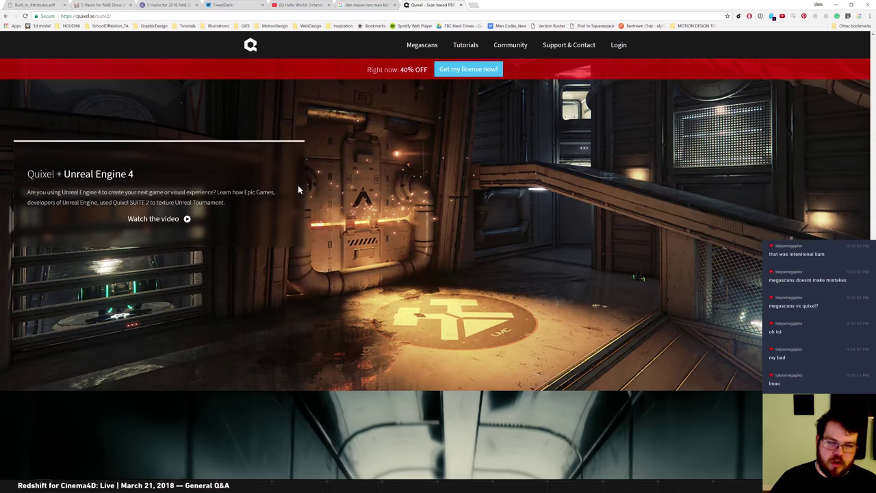
scroll(314, 174, down, 5)
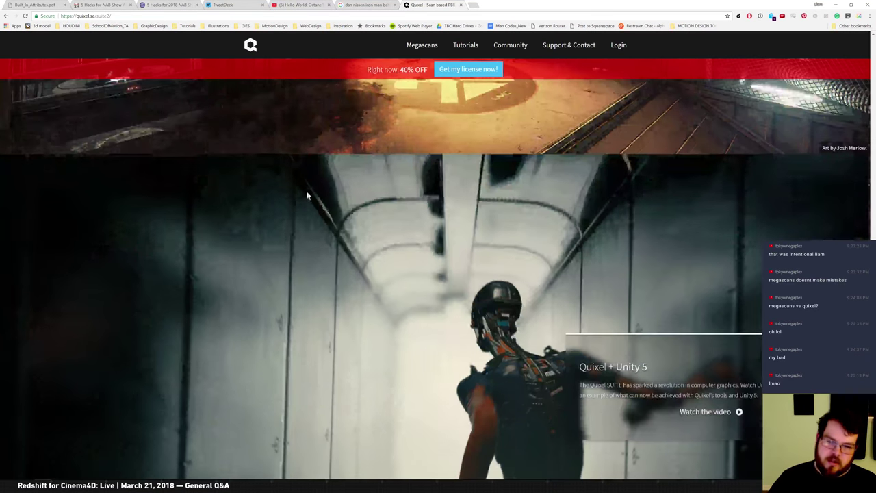
scroll(281, 226, down, 6)
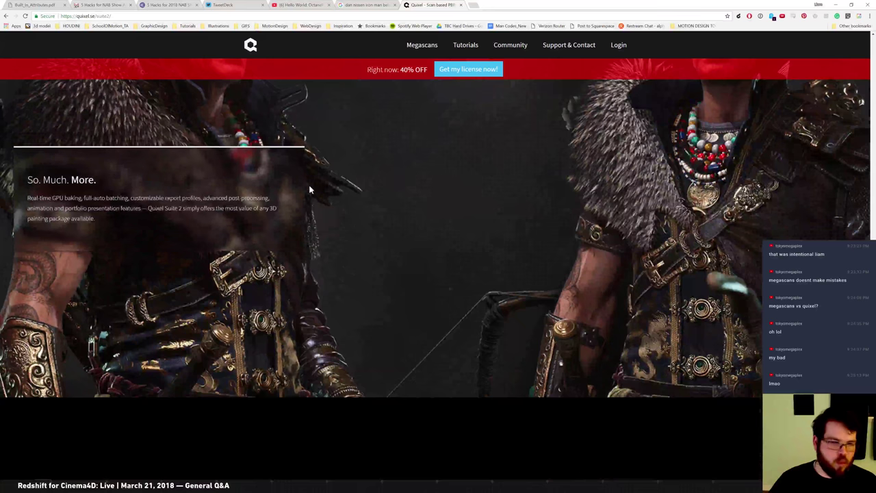
scroll(234, 235, down, 8)
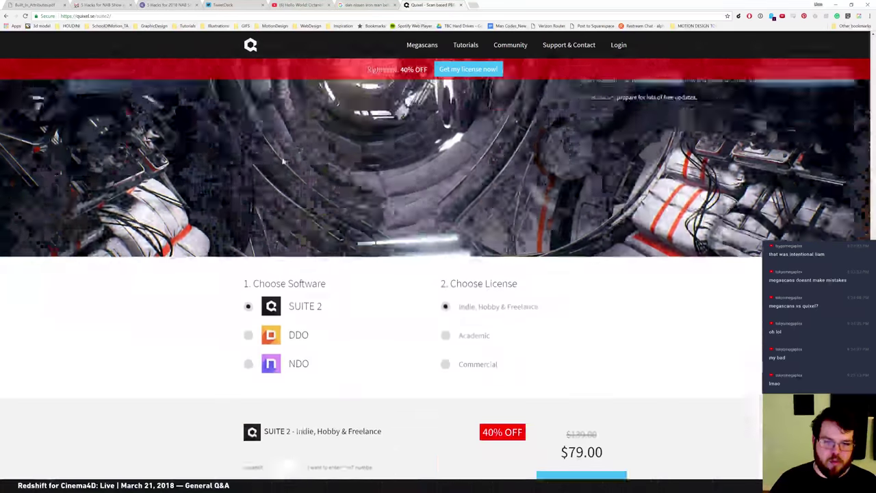
Step: Scroll back up to the Quixel Suite 2 hero with its 'Download 2.3.2' offer
scroll(240, 186, up, 1)
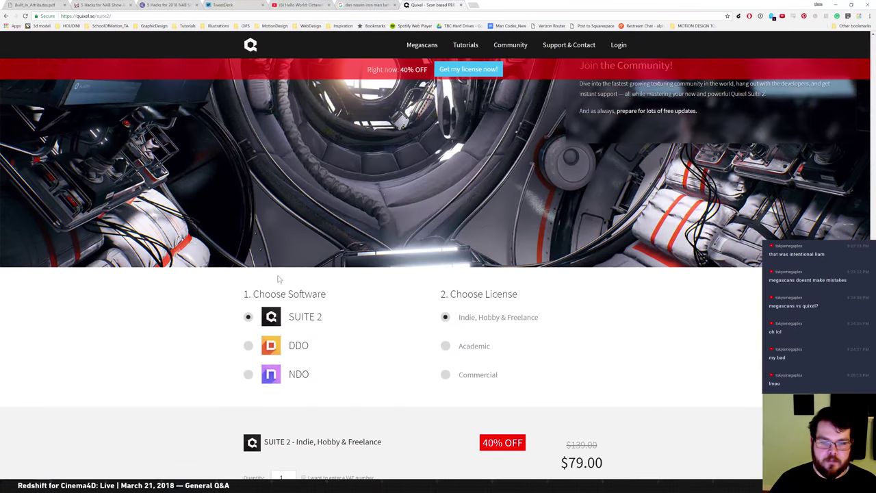
scroll(243, 169, down, 2)
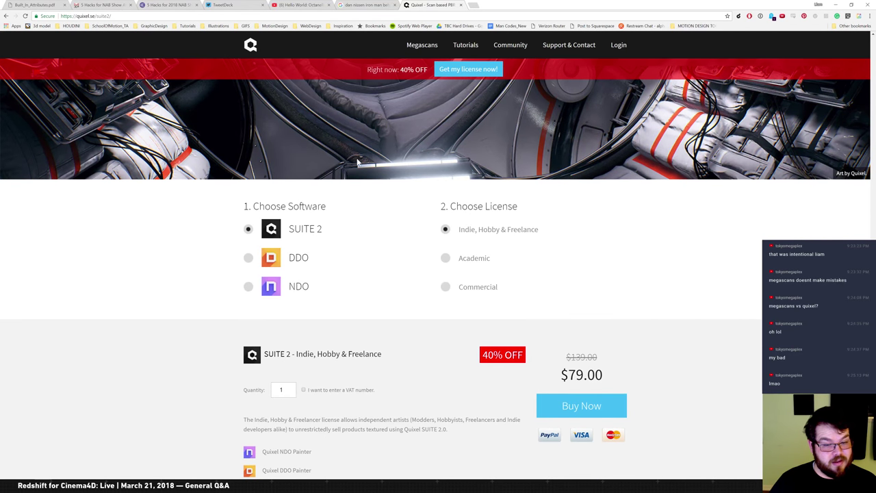
scroll(318, 137, up, 8)
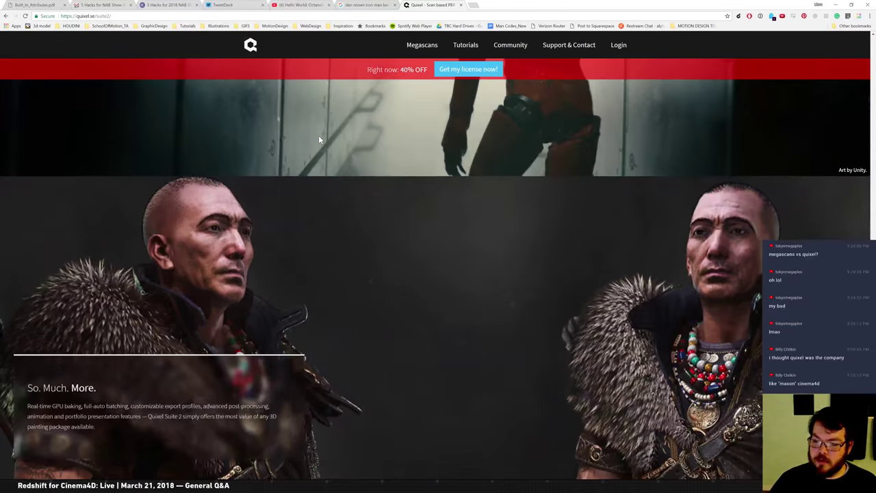
scroll(318, 139, up, 8)
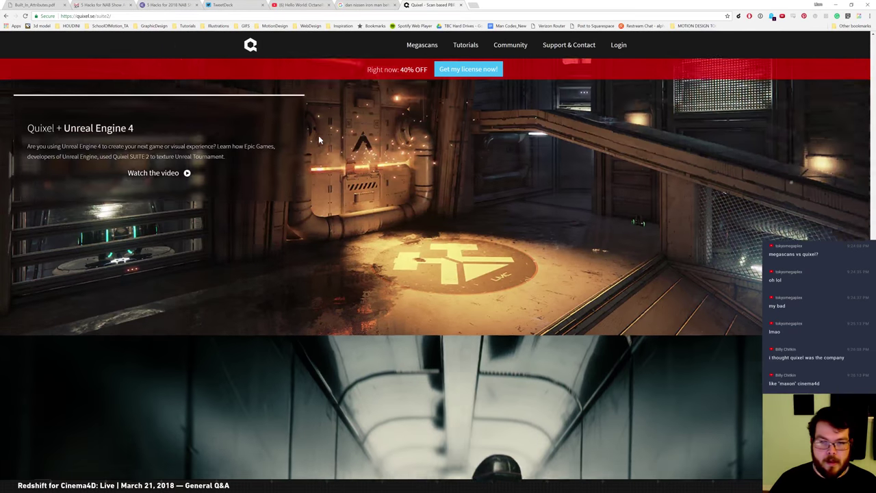
scroll(318, 139, up, 1)
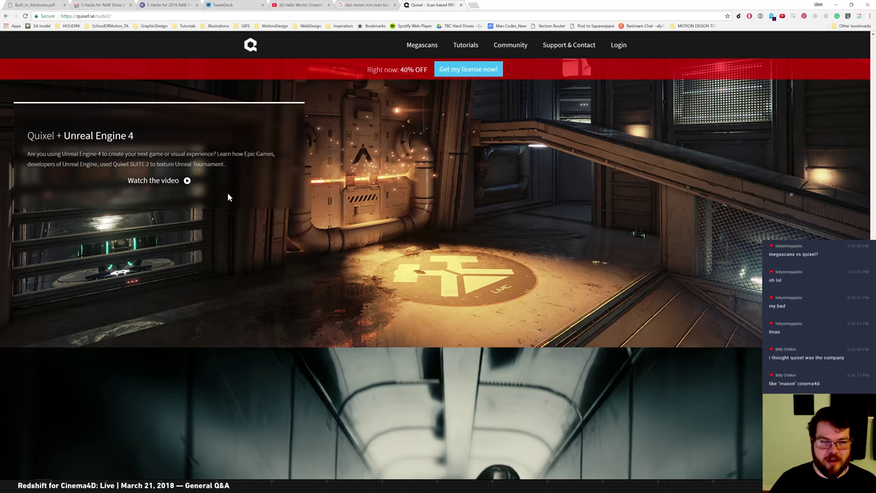
scroll(228, 196, up, 6)
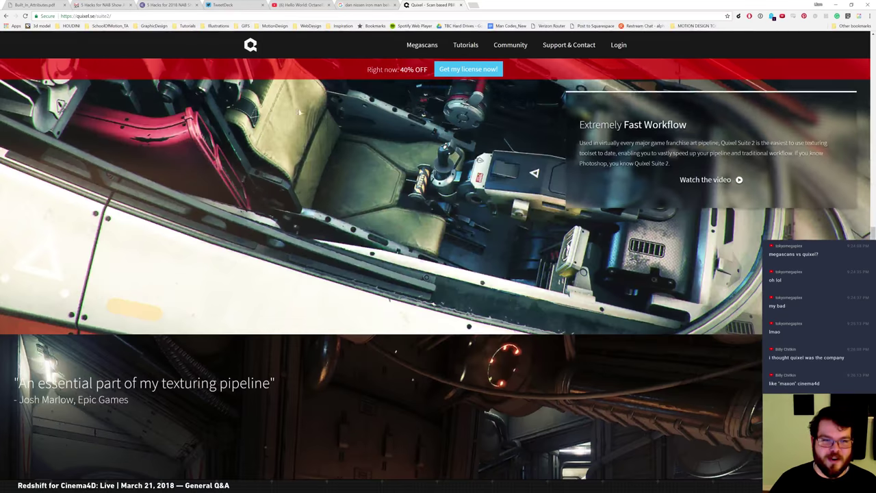
scroll(288, 147, up, 10)
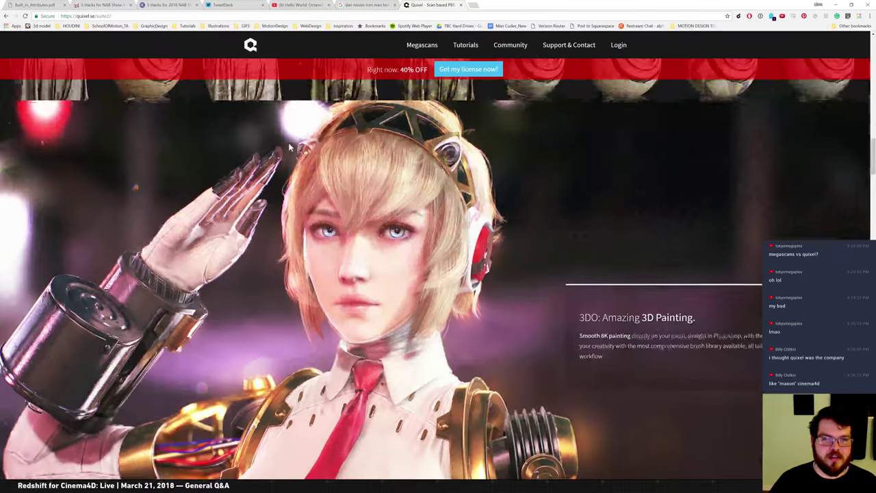
scroll(207, 285, up, 10)
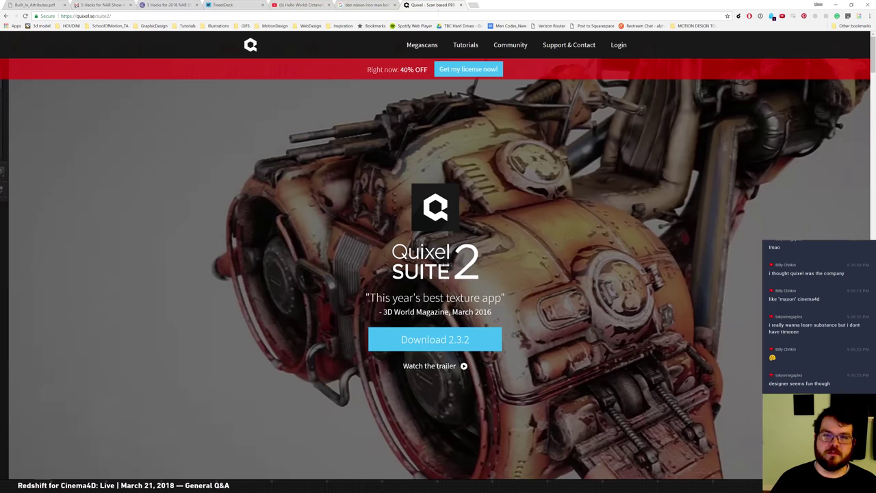
click(424, 16)
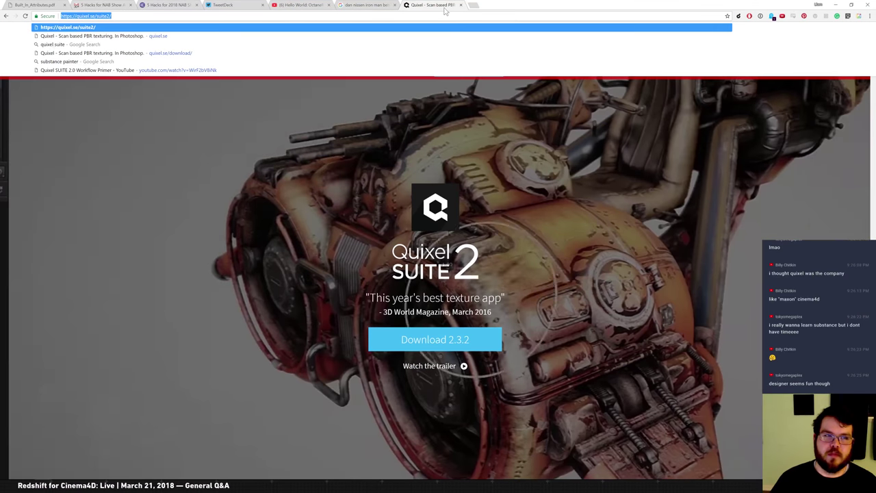
Step: Search Google for 'maxon trucks', then narrow the query to just 'maxon'
text(maxon trucks)
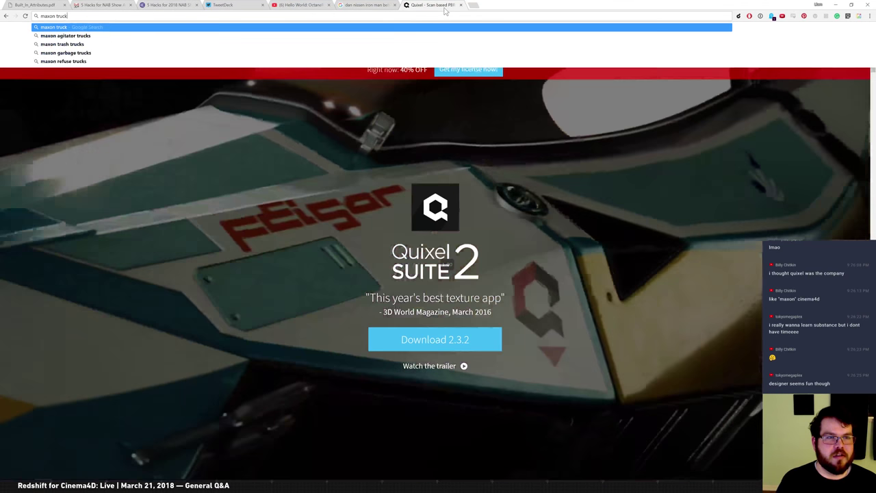
key(Return)
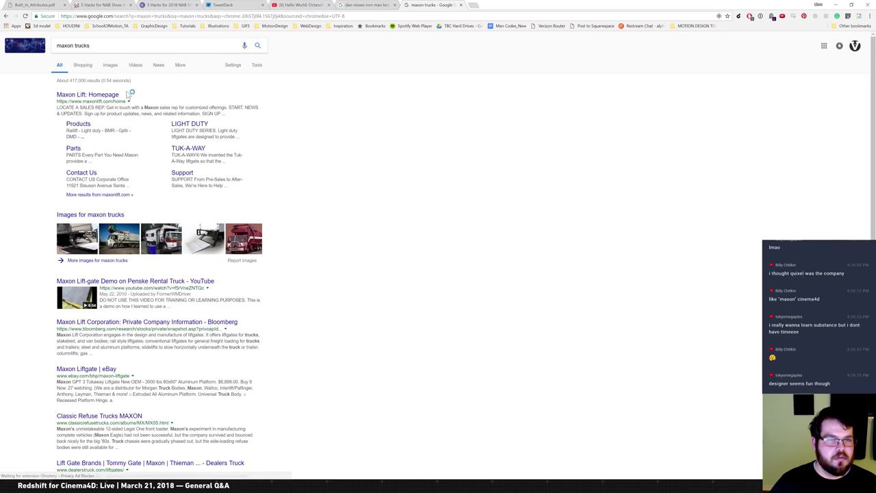
click(90, 45)
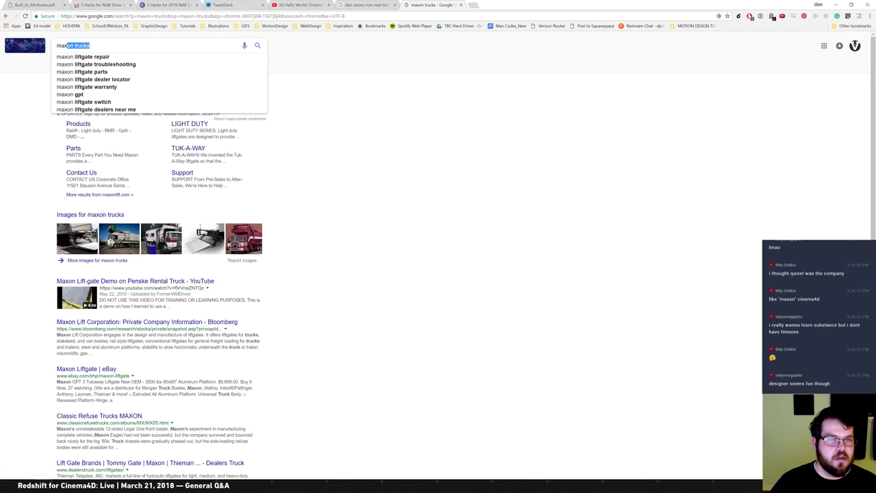
key(BackSpace)
key(Return)
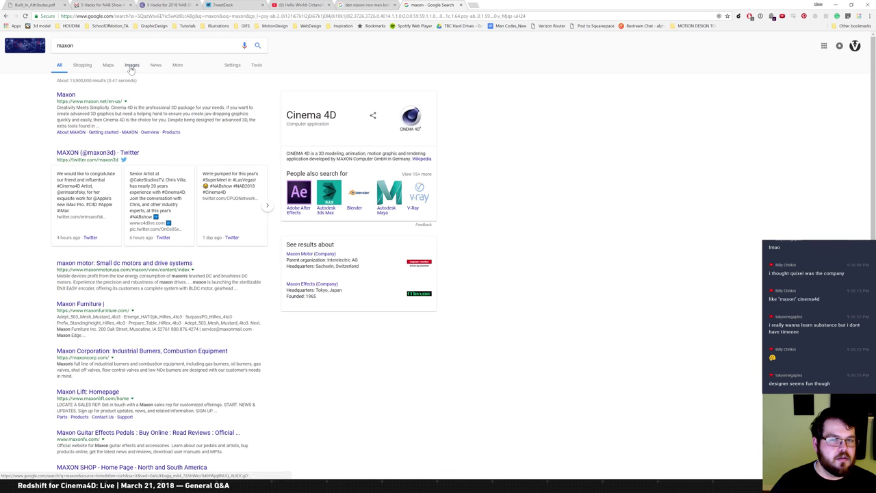
Step: Enlarge the yellow MAXON logo in image results, then return to the Quixel Suite 2 page
click(131, 66)
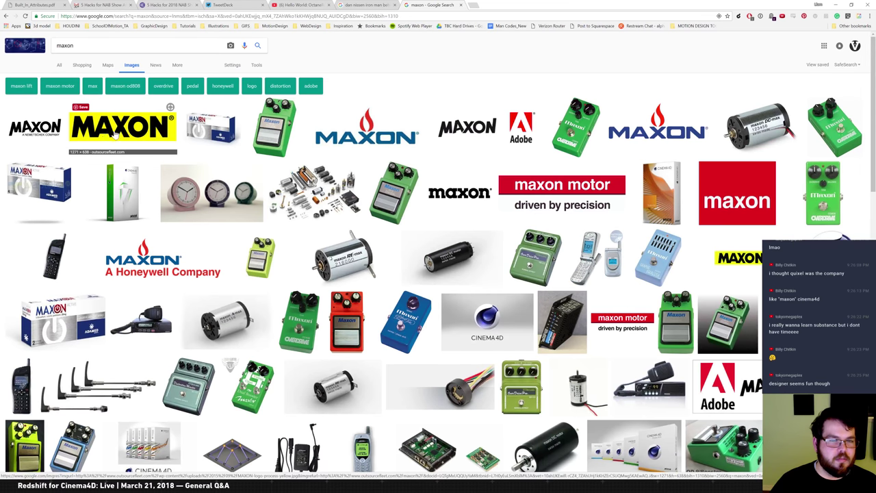
click(122, 139)
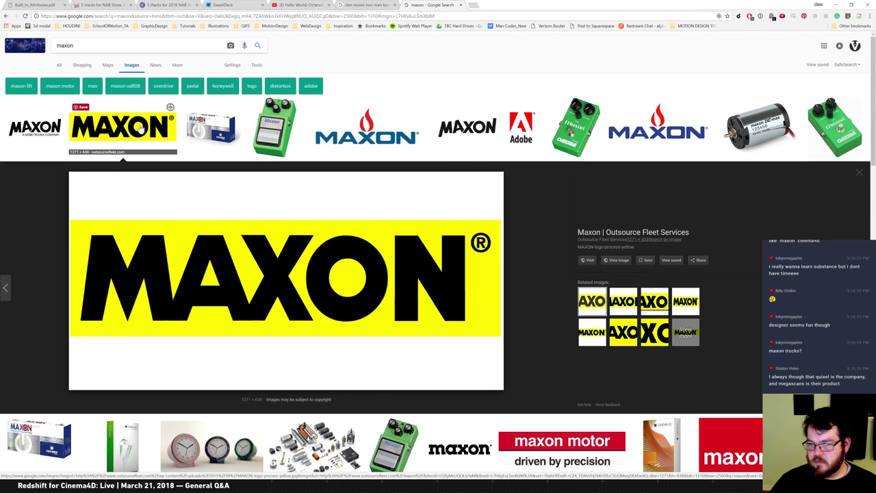
right_click(7, 16)
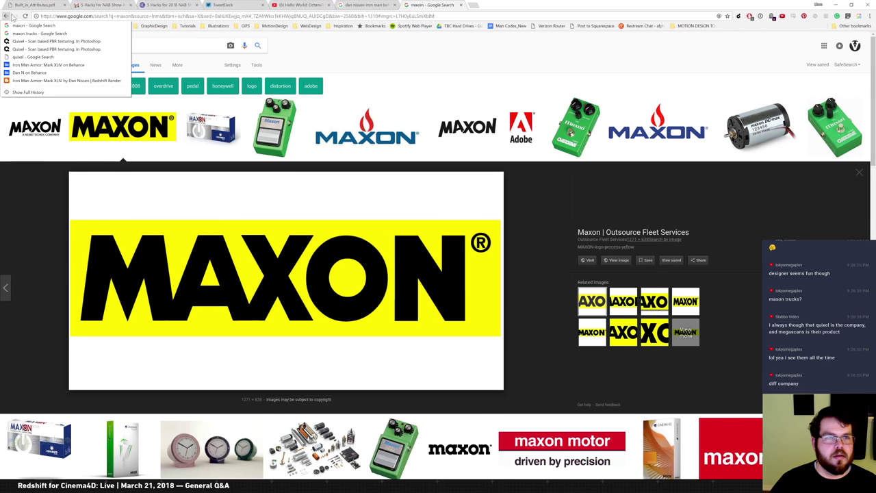
click(70, 43)
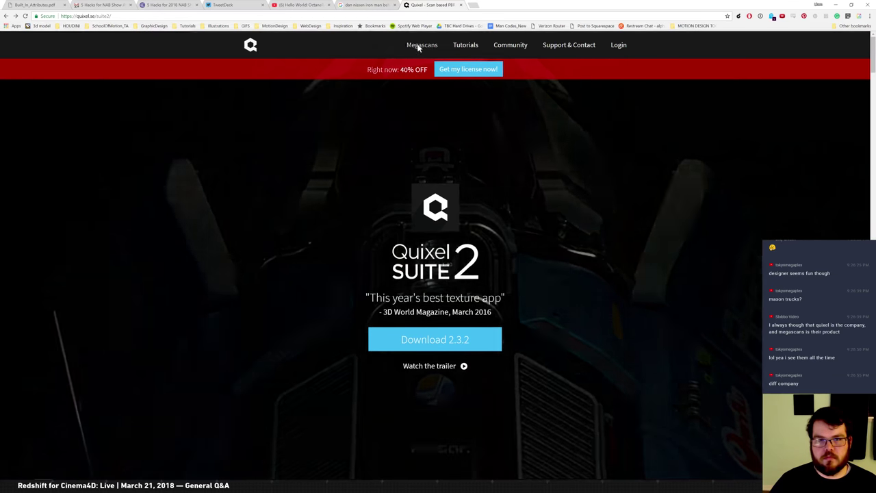
Step: Open megascans.se and sign in using the browser's saved account credentials
click(421, 45)
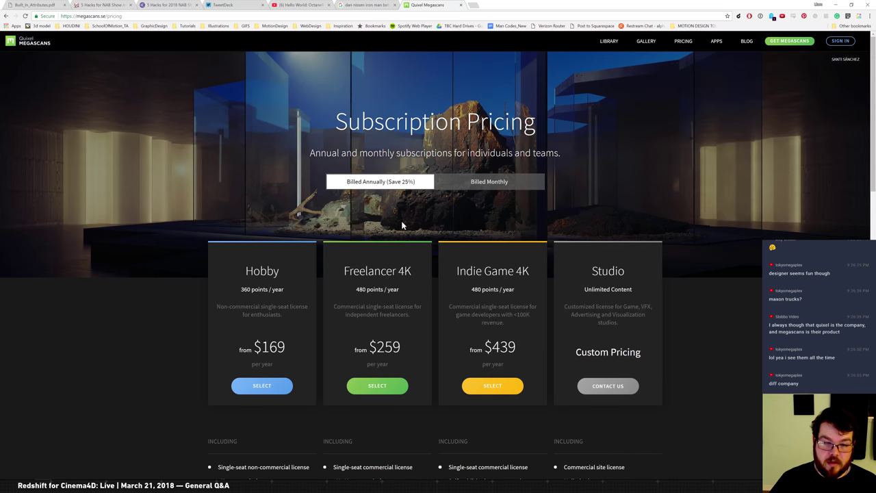
click(843, 42)
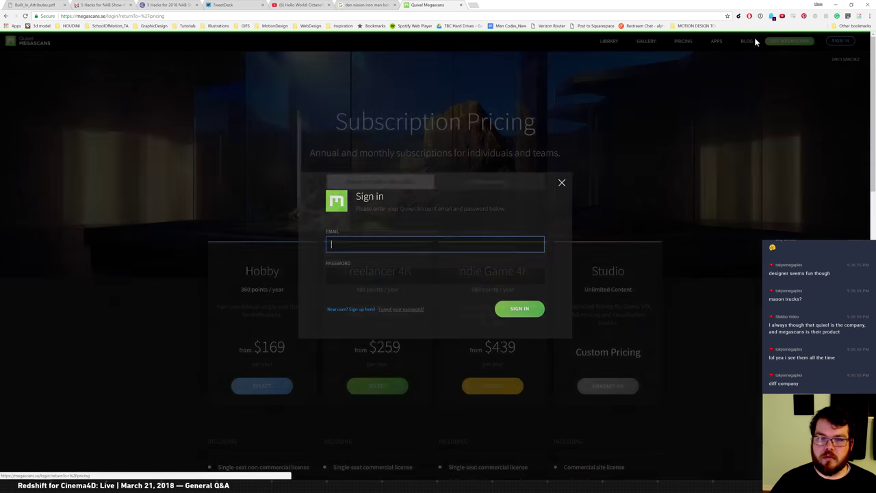
click(519, 309)
click(570, 126)
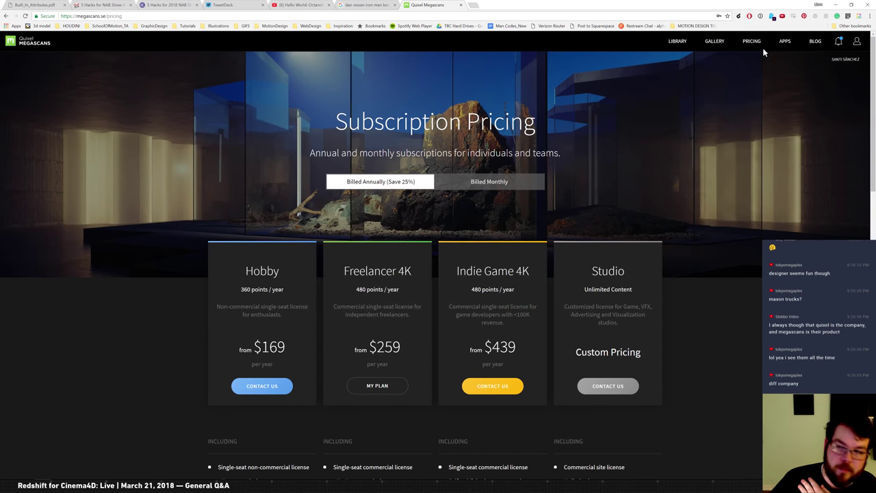
click(679, 43)
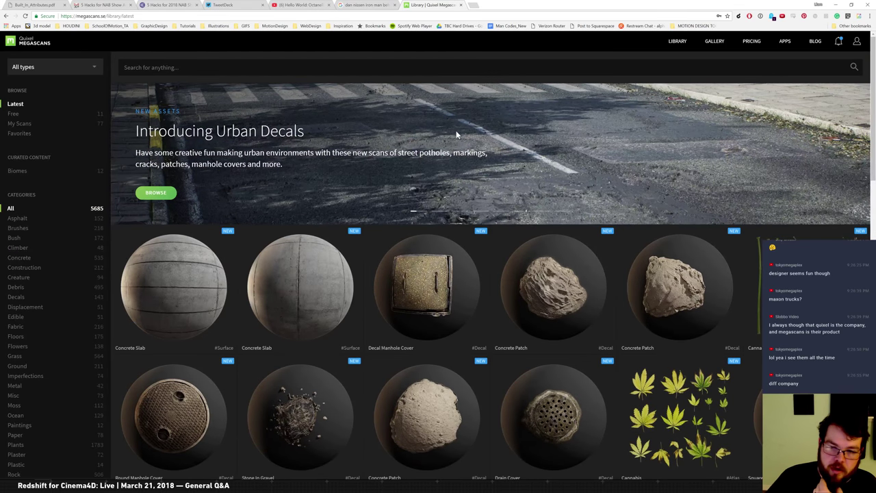
Step: Scroll through the Megascans Latest grid of scans, decals, brushes and atlases
scroll(457, 135, down, 1)
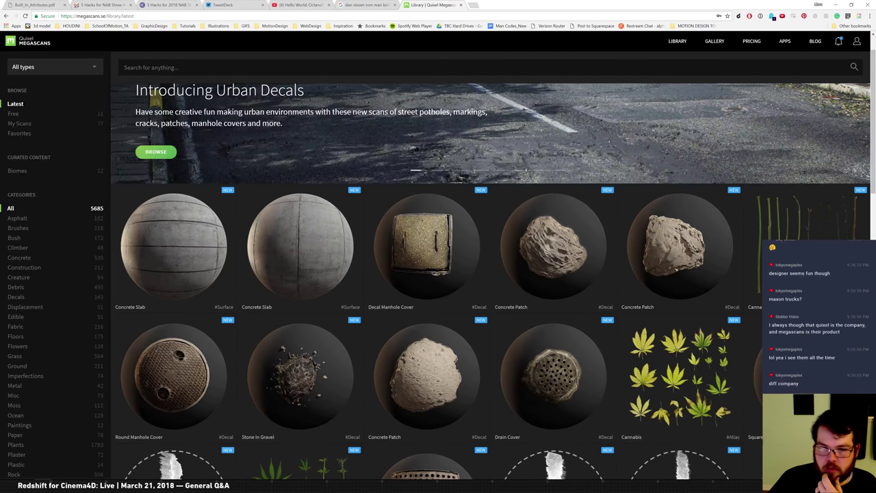
scroll(458, 116, down, 1)
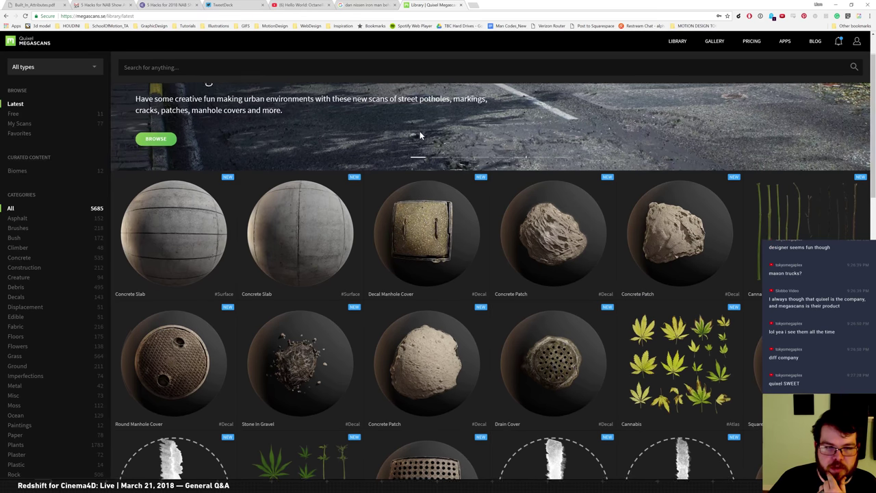
scroll(445, 110, down, 2)
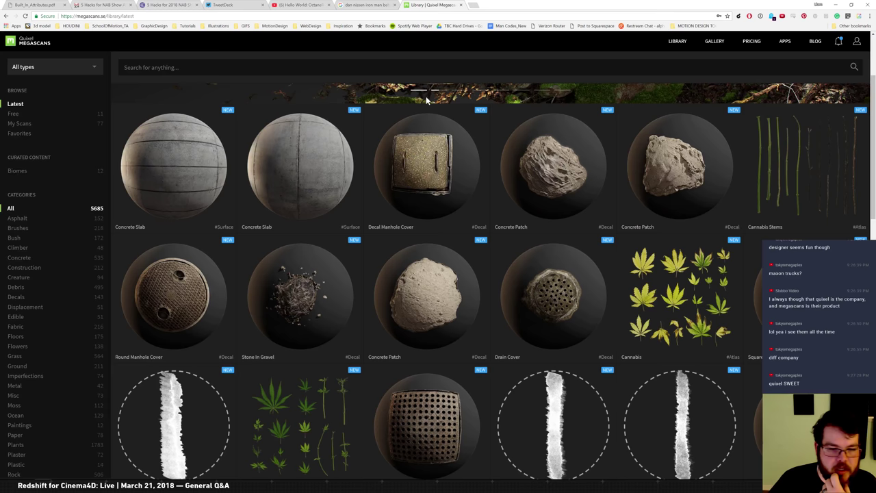
scroll(419, 140, down, 1)
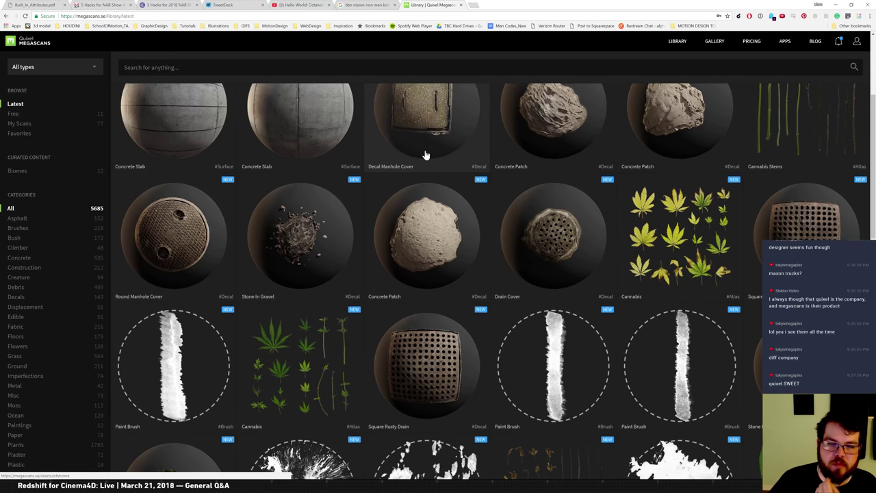
scroll(425, 155, down, 4)
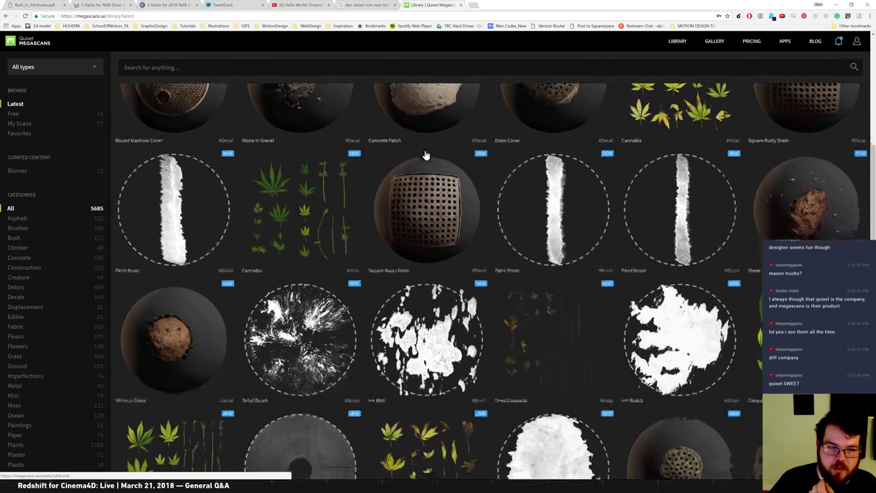
scroll(425, 156, down, 3)
scroll(404, 160, down, 1)
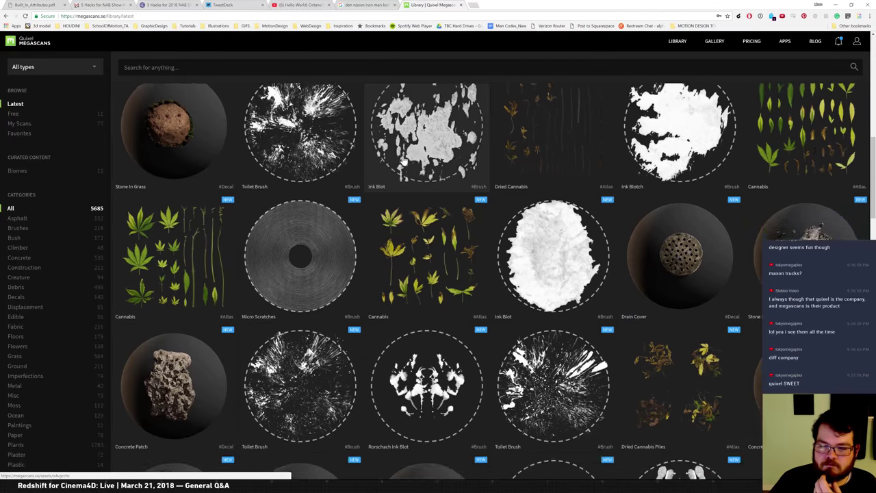
scroll(419, 147, down, 4)
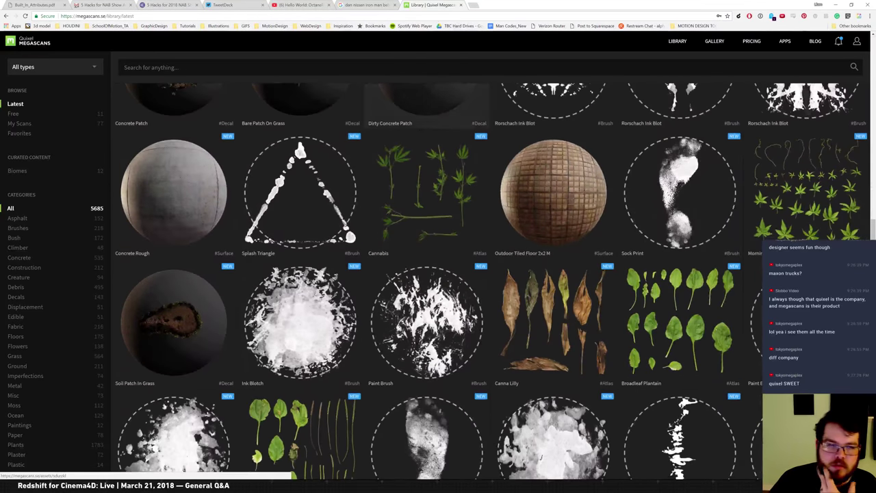
key(ctrl+l)
Step: Search Google for 'polygon', correct it to 'polligon', and open the Poliigon homepage
text(poly)
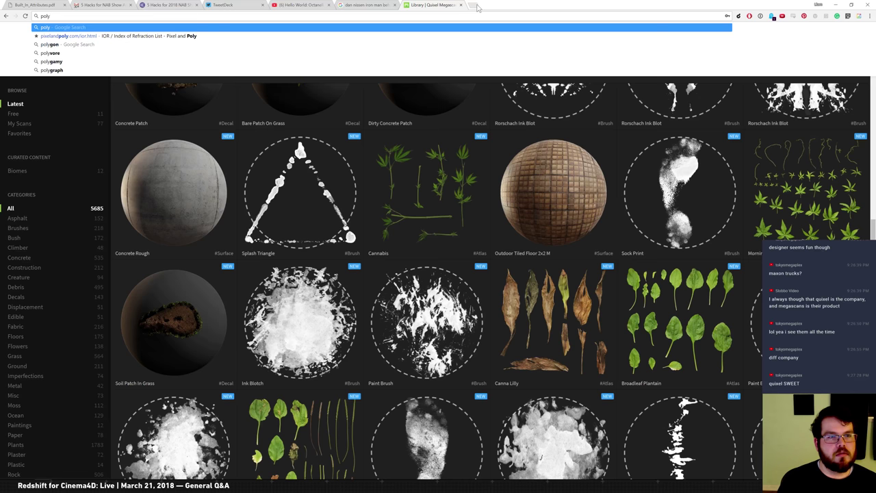
key(Down)
key(Down)
key(Return)
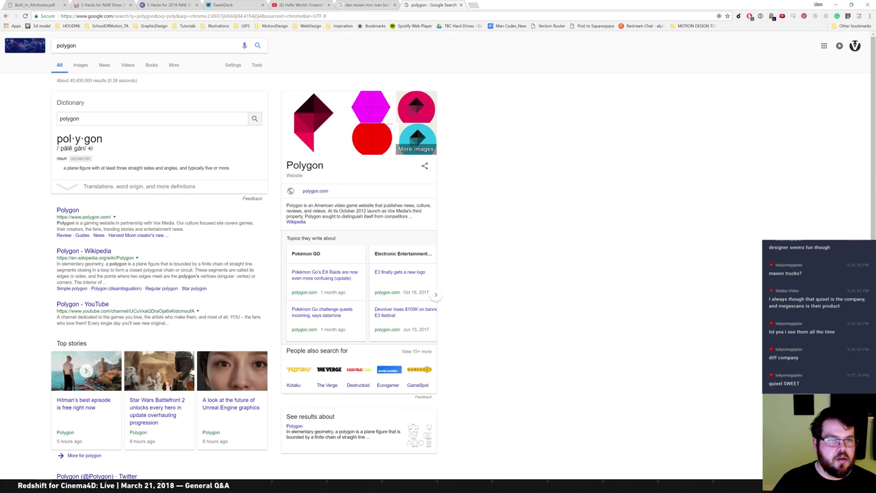
click(73, 44)
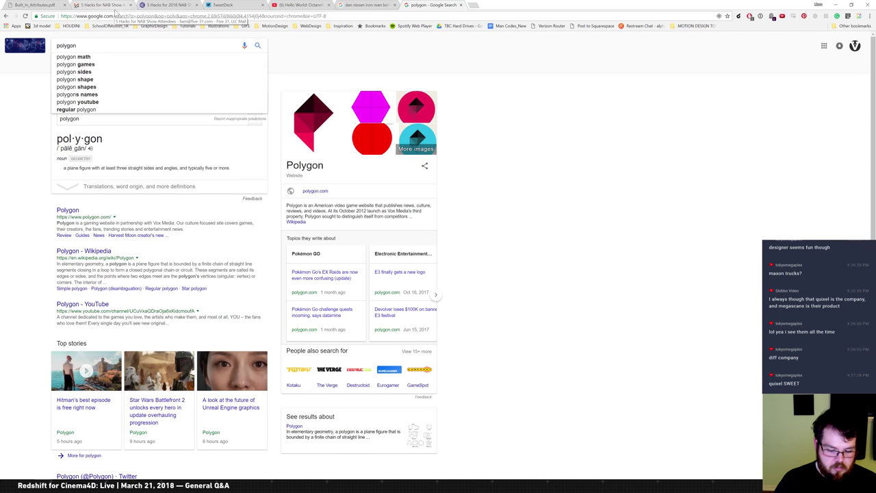
text(l)
key(Return)
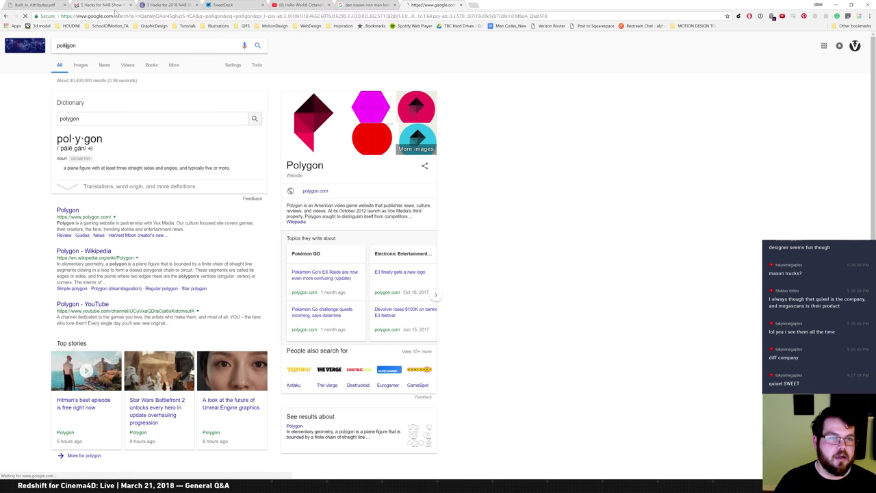
click(161, 124)
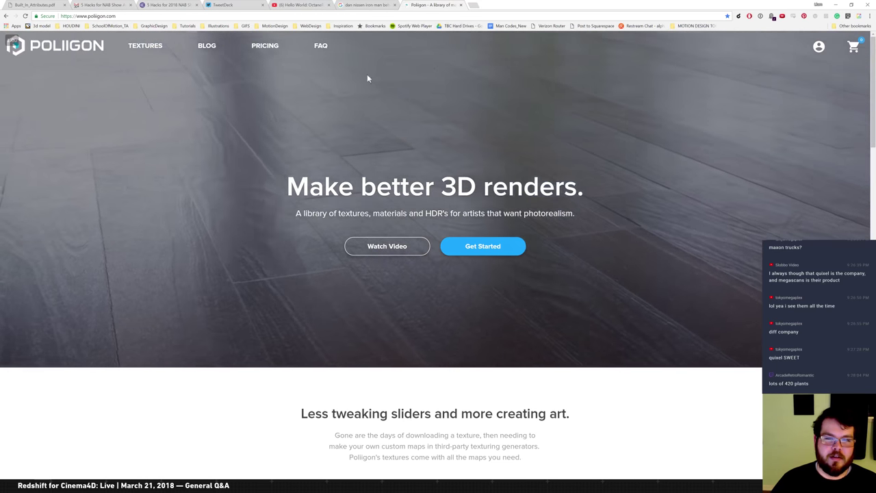
Step: Open Poliigon's texture browser and filter it to the Grunge category
mouse_move(143, 45)
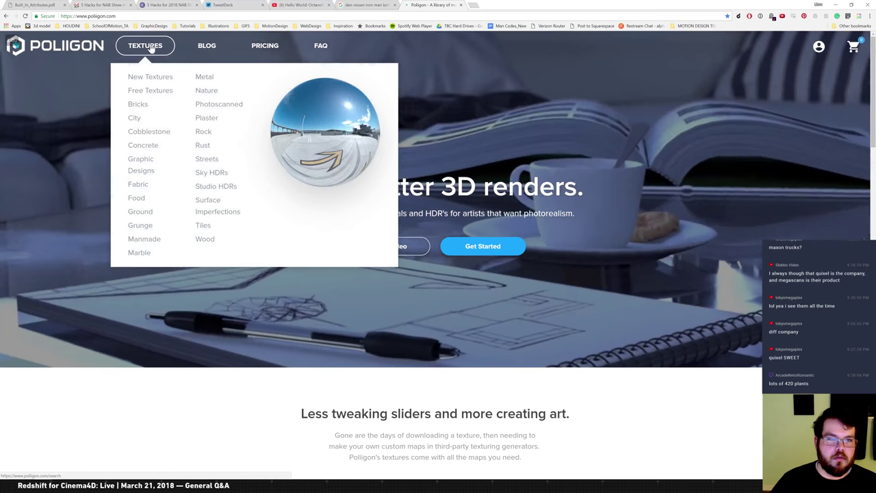
click(150, 48)
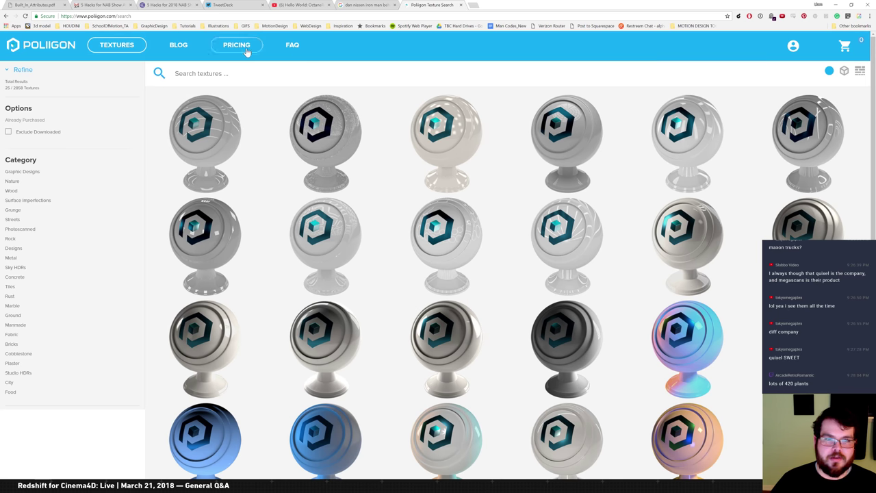
scroll(120, 247, down, 3)
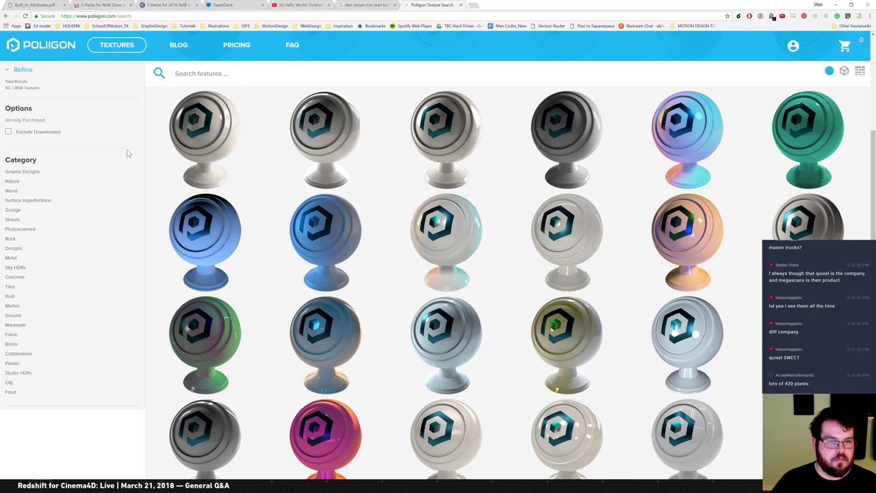
click(13, 210)
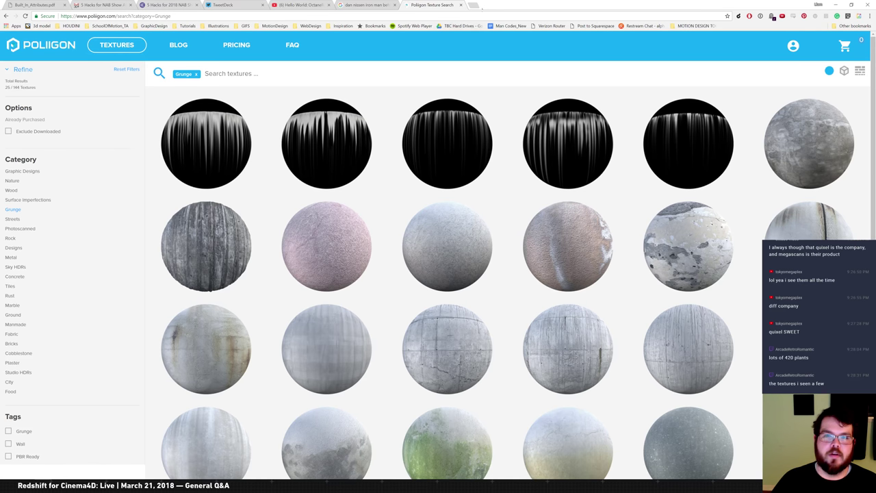
click(472, 4)
Step: Load megascans.se in the new tab and open its scan library
text(megascans.se)
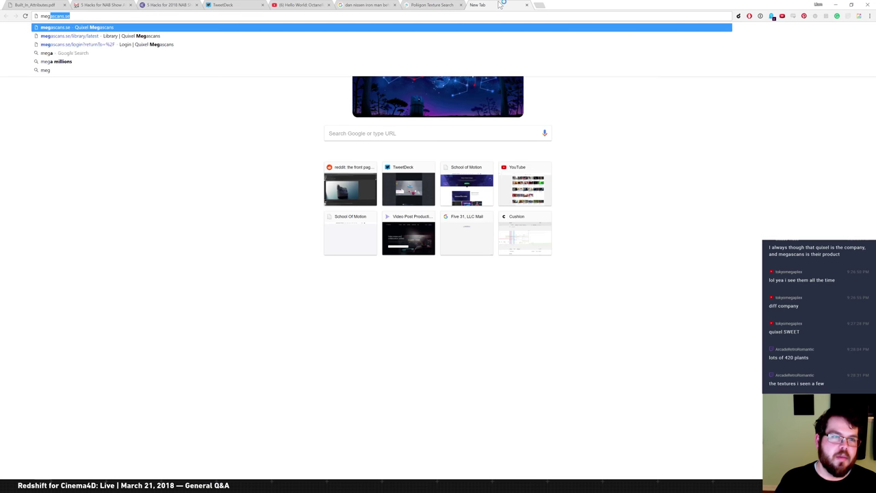
key(Return)
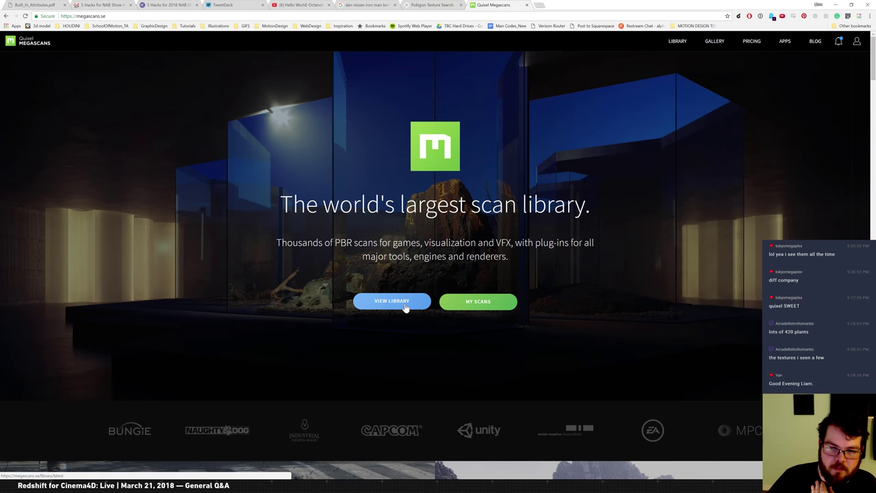
click(402, 304)
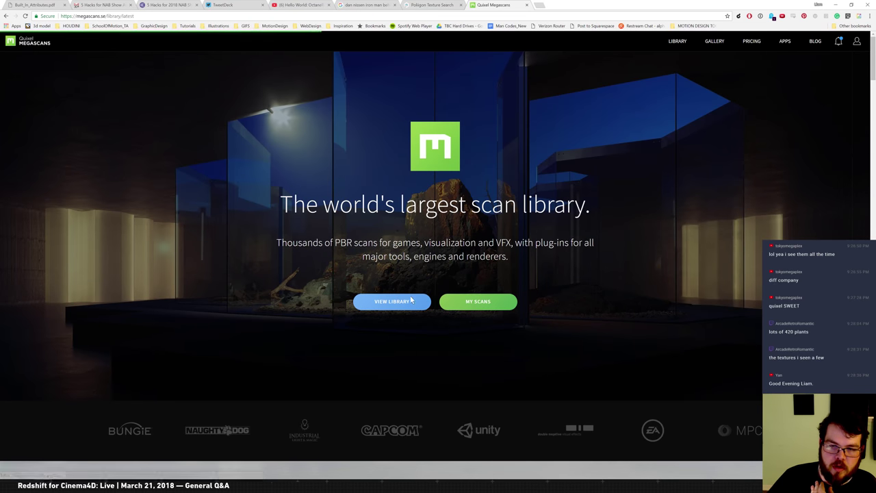
scroll(301, 302, down, 4)
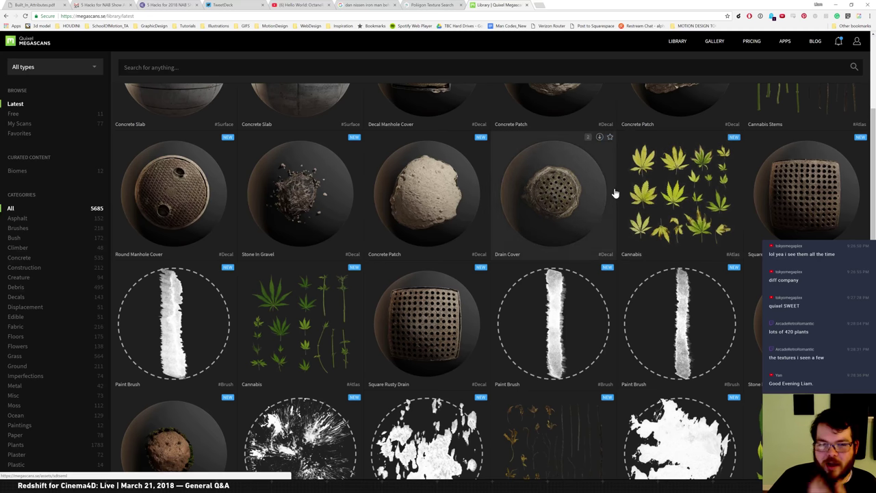
Step: Preview and close each of the two Cannabis atlases
click(654, 195)
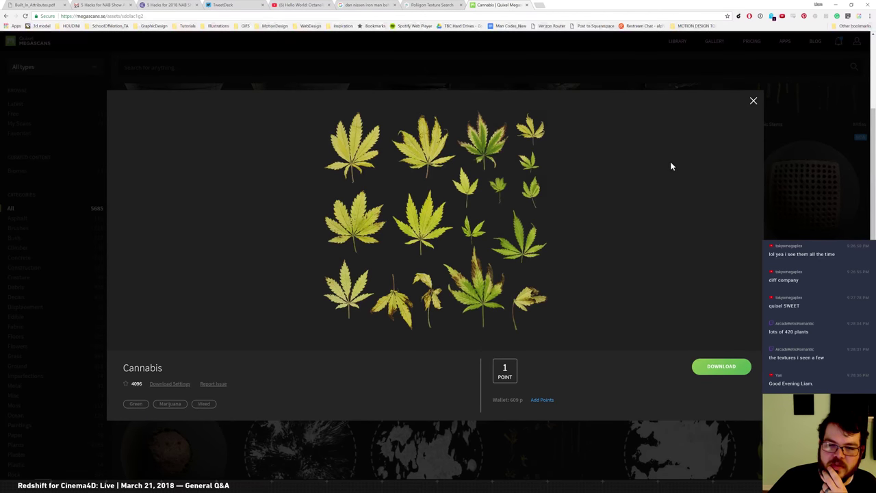
click(753, 103)
scroll(446, 279, down, 2)
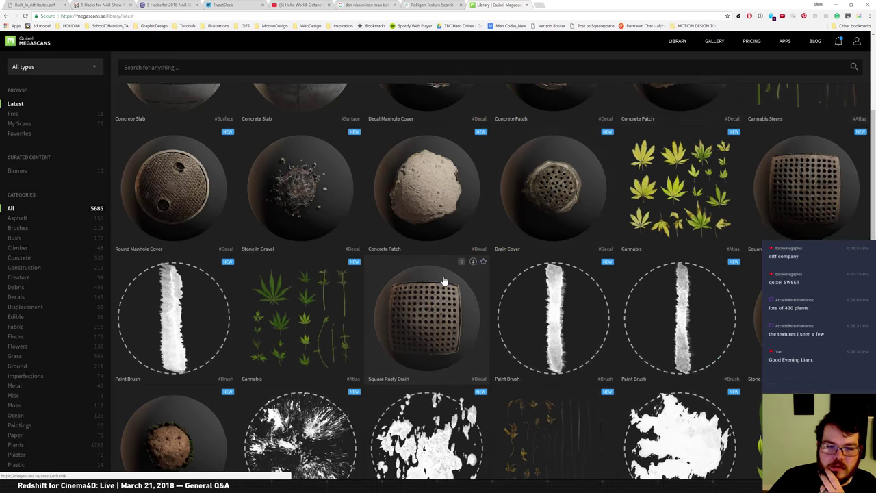
click(330, 222)
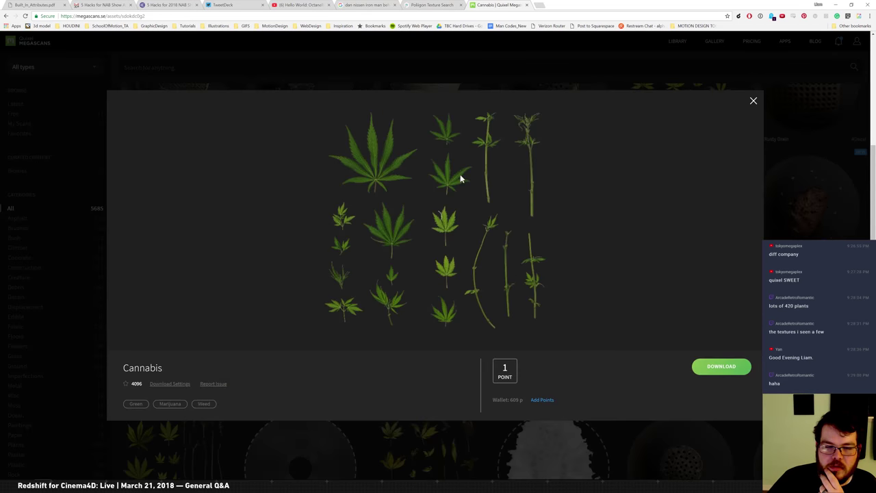
click(753, 100)
Step: Browse further down the latest assets, past decals like Concrete Crack and Castle Stairs
scroll(477, 250, down, 2)
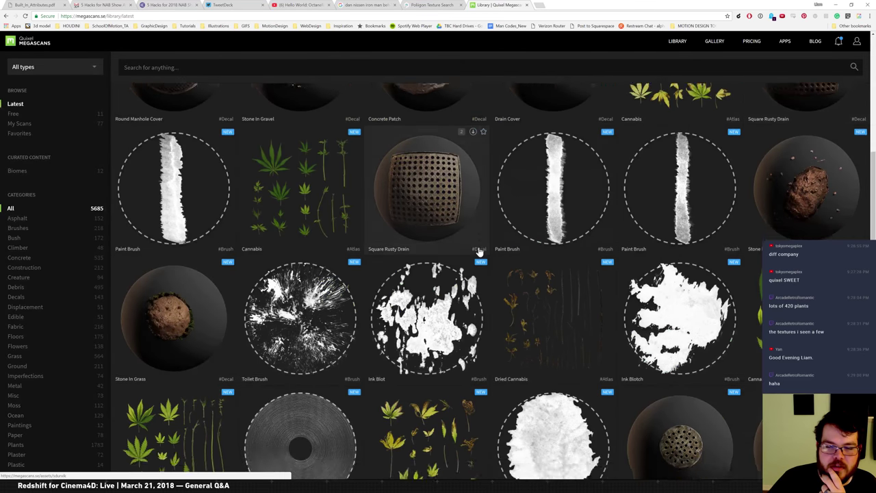
scroll(524, 208, down, 2)
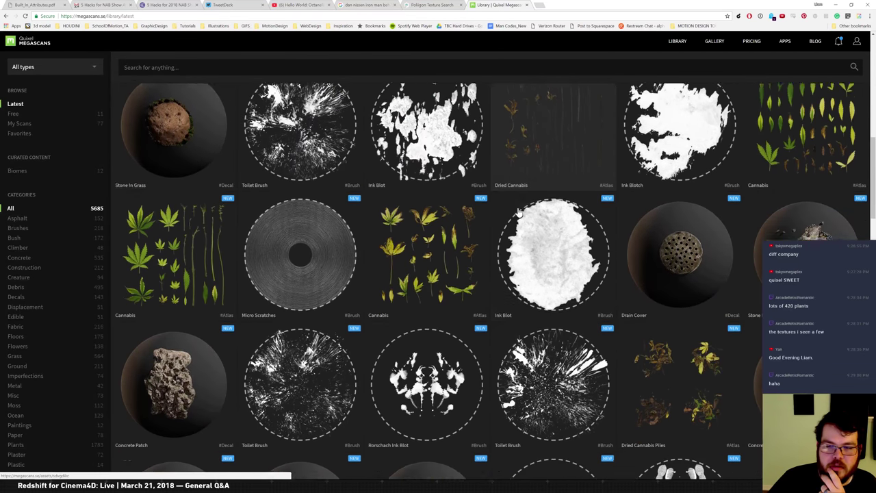
scroll(530, 207, down, 3)
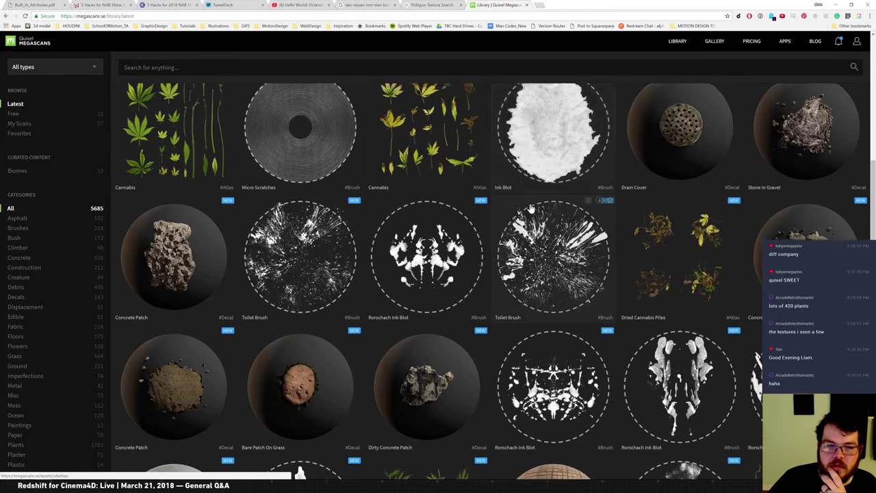
scroll(531, 207, down, 4)
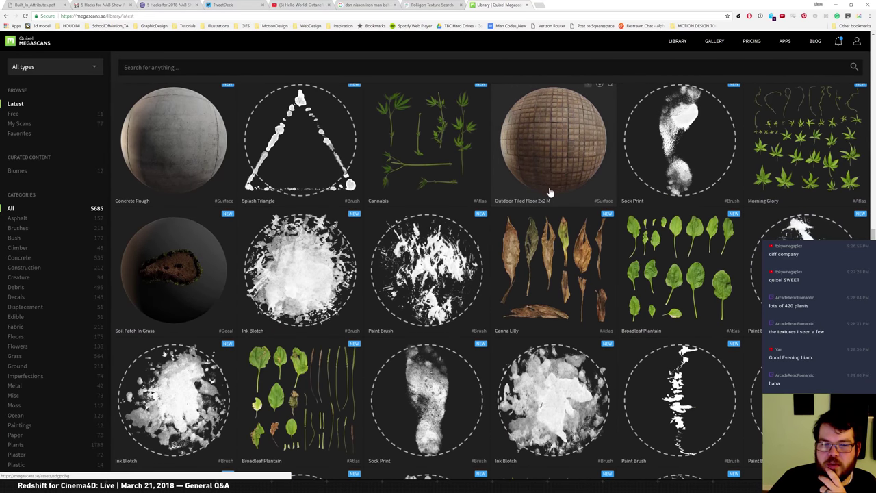
scroll(506, 236, down, 1)
scroll(504, 240, down, 6)
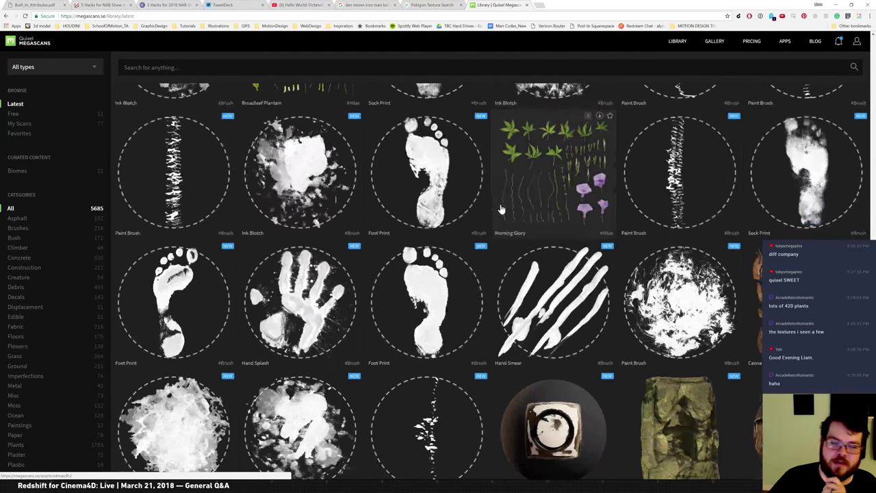
scroll(500, 208, down, 2)
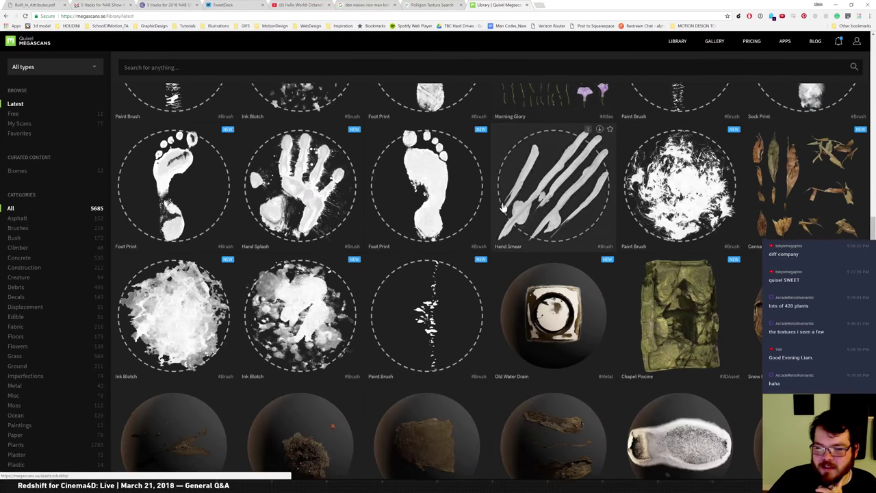
scroll(501, 208, down, 4)
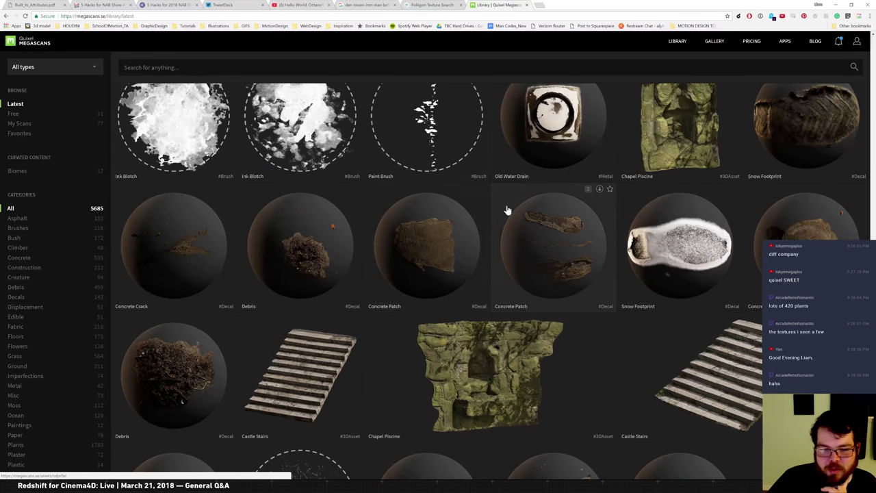
scroll(488, 224, down, 1)
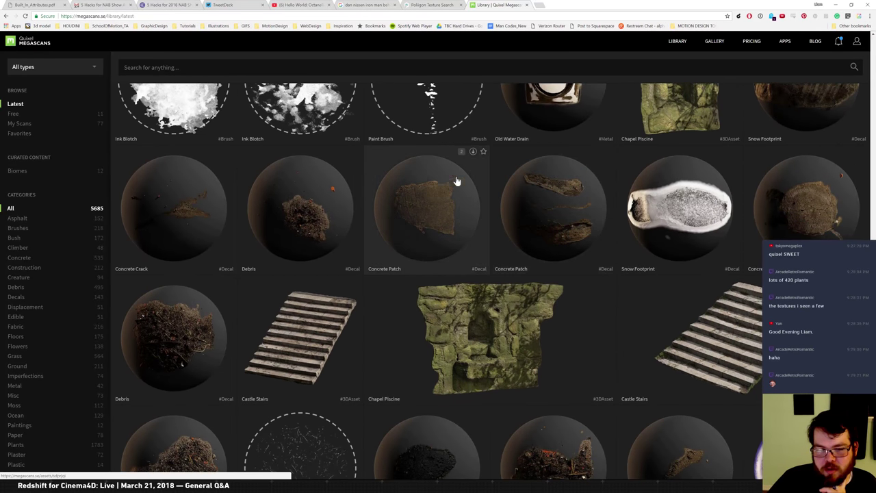
scroll(485, 229, down, 1)
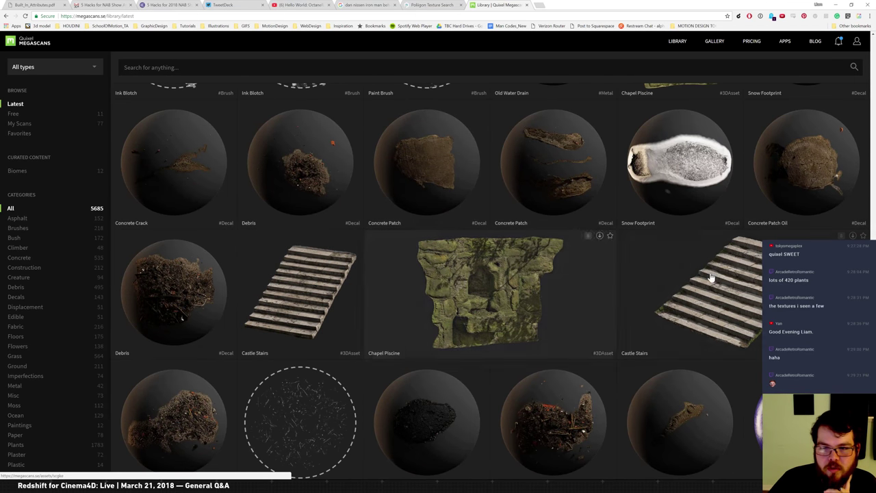
Step: Preview the Chapel Piscine 3D asset, then scroll further down the library
click(381, 255)
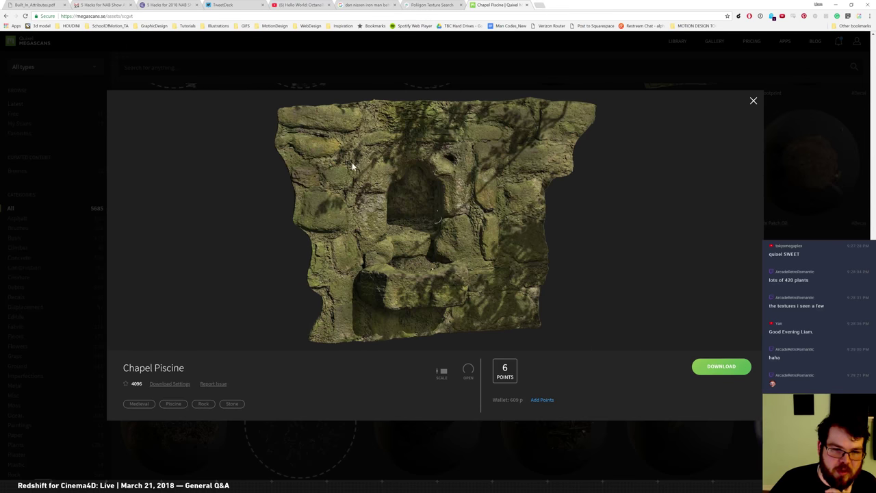
click(752, 102)
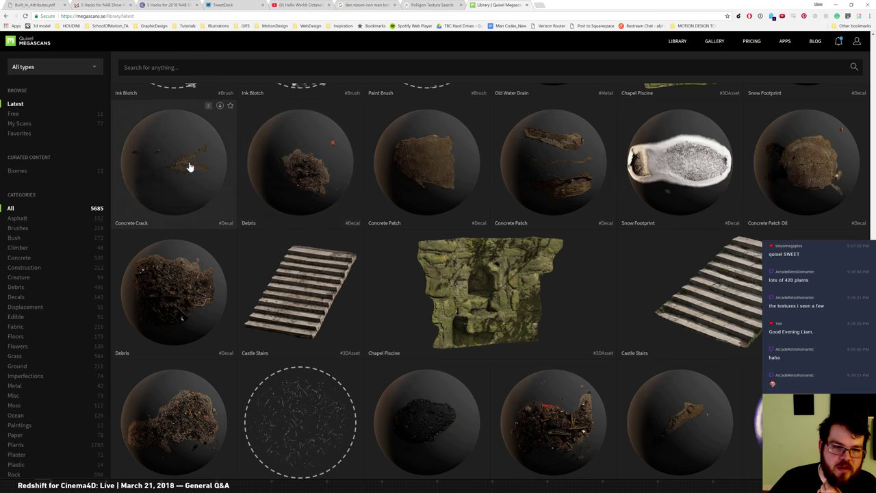
scroll(334, 256, down, 7)
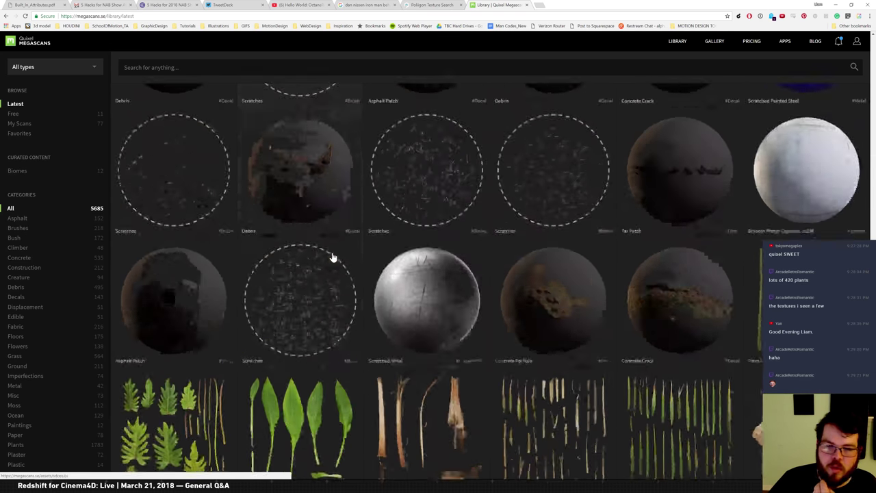
scroll(466, 125, down, 2)
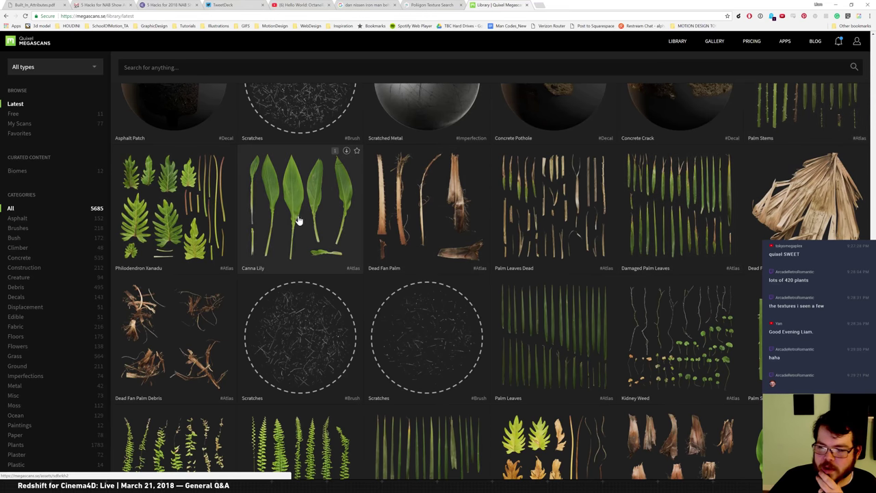
scroll(272, 235, down, 5)
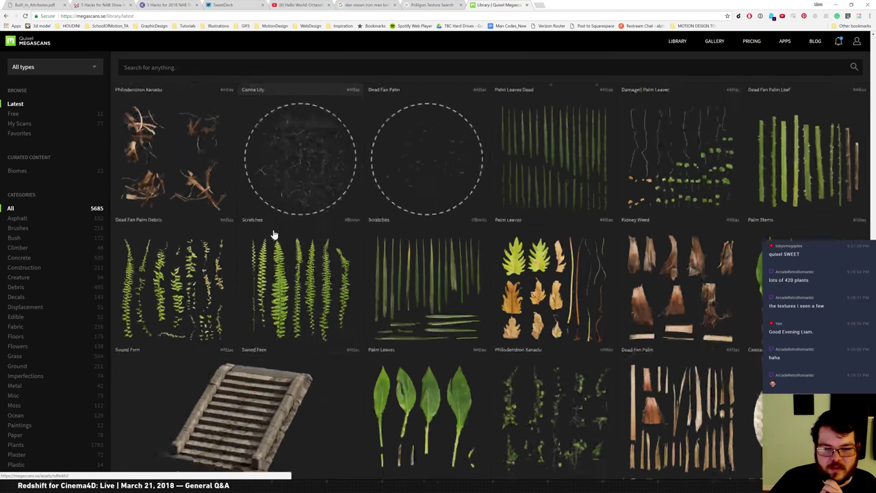
scroll(299, 207, down, 2)
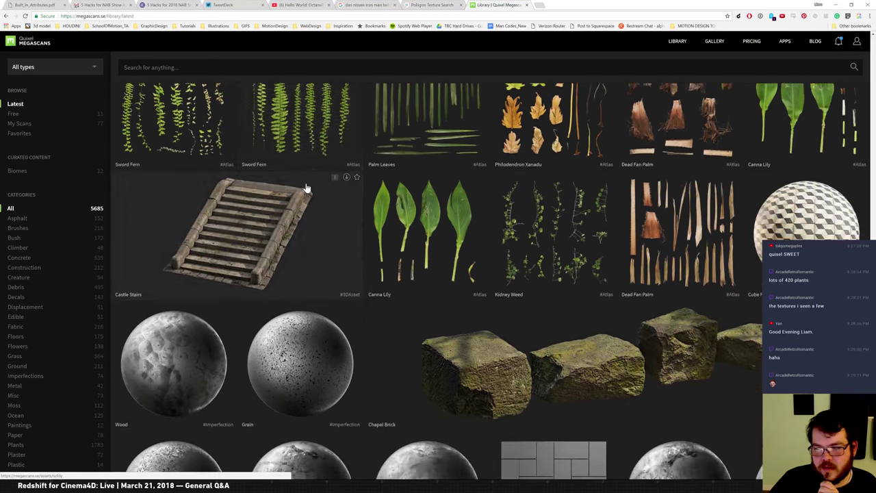
scroll(287, 240, down, 5)
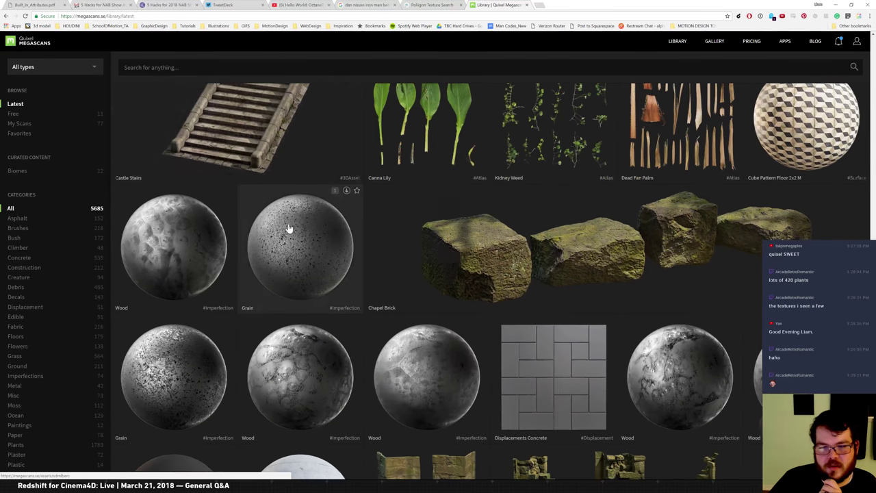
scroll(291, 219, down, 1)
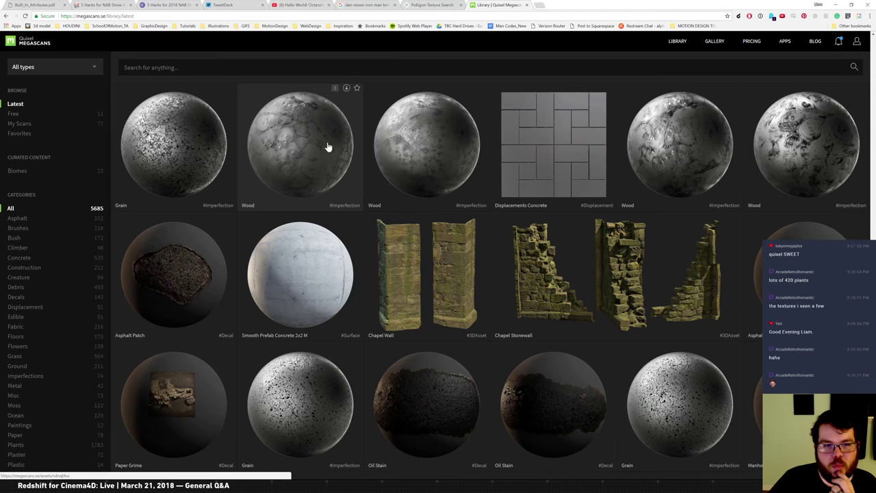
Step: Preview a Wood surface imperfection, then return to the Poliigon Grunge texture search
click(307, 172)
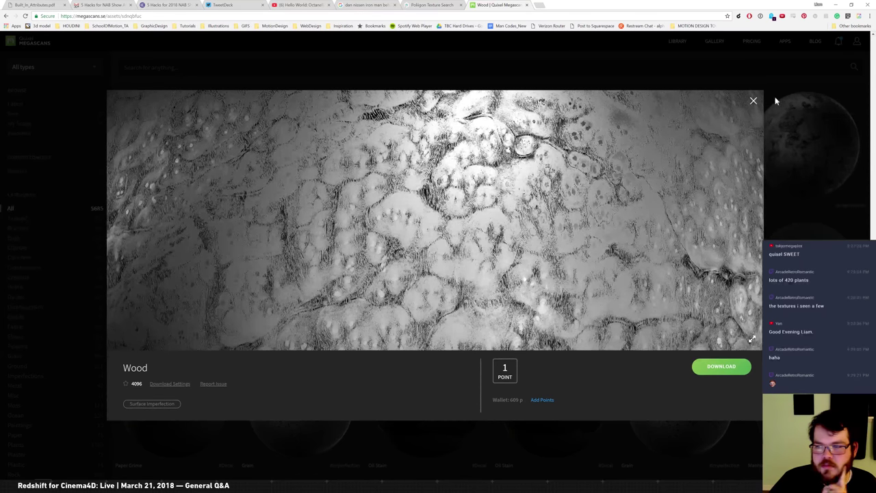
click(752, 102)
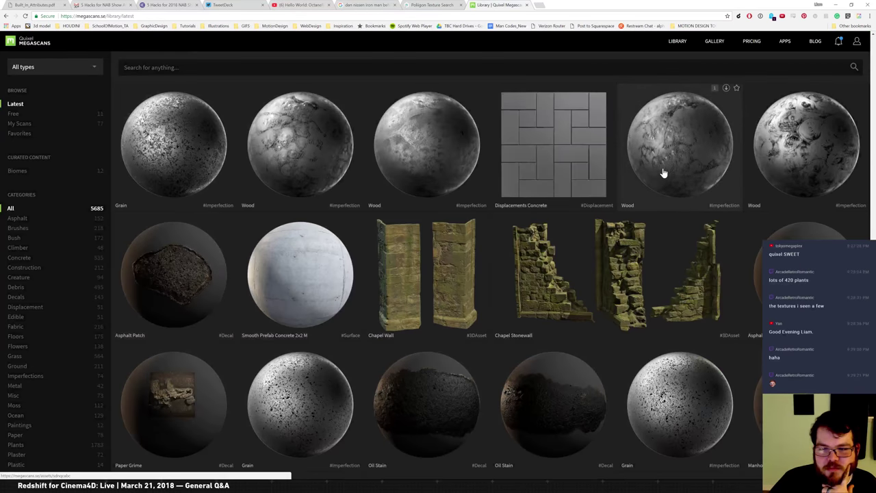
scroll(662, 172, down, 5)
click(432, 5)
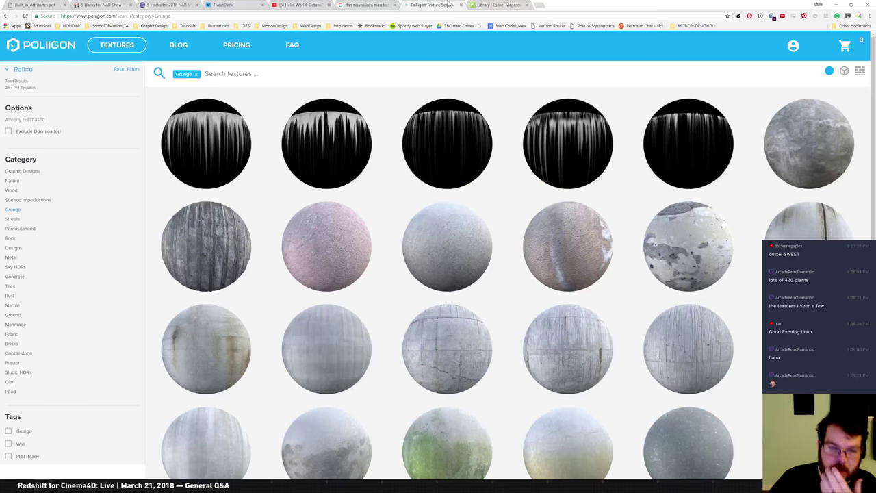
Step: Scroll through Poliigon's 'New Studio Lighting HDRs' blog post, then go back to the Grunge search tab
click(179, 45)
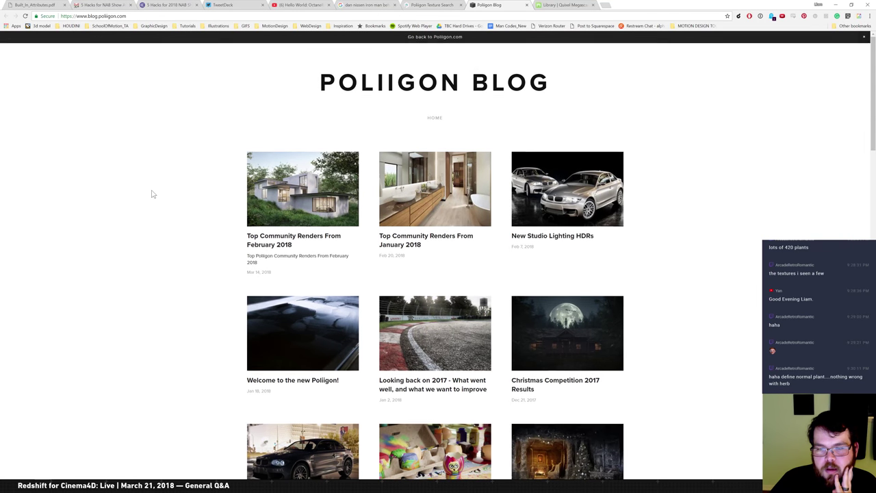
scroll(245, 86, down, 1)
click(567, 164)
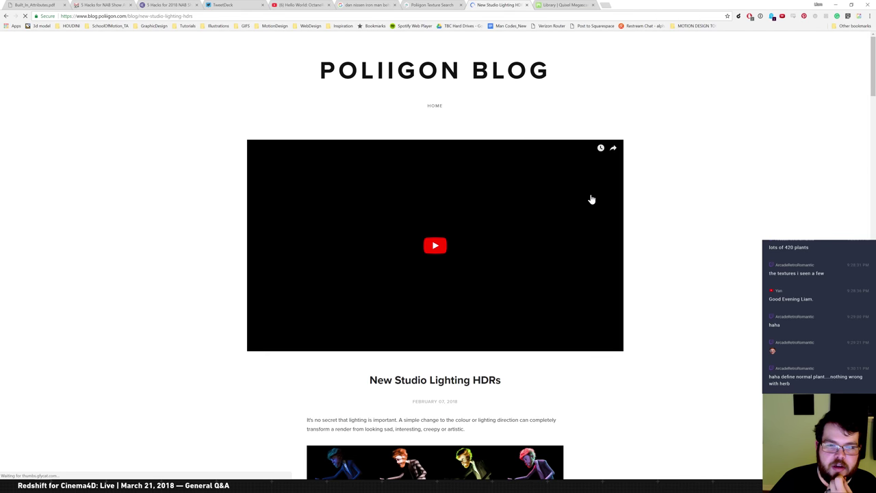
scroll(706, 182, down, 3)
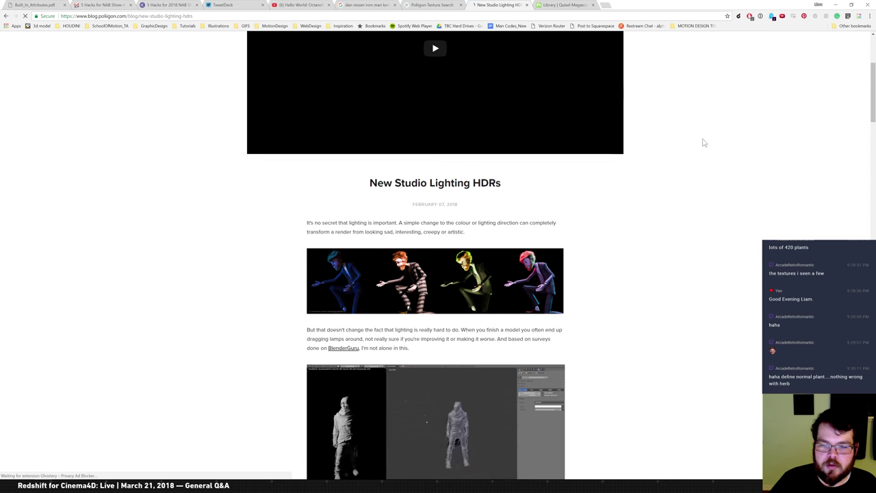
scroll(673, 154, down, 5)
scroll(678, 89, up, 8)
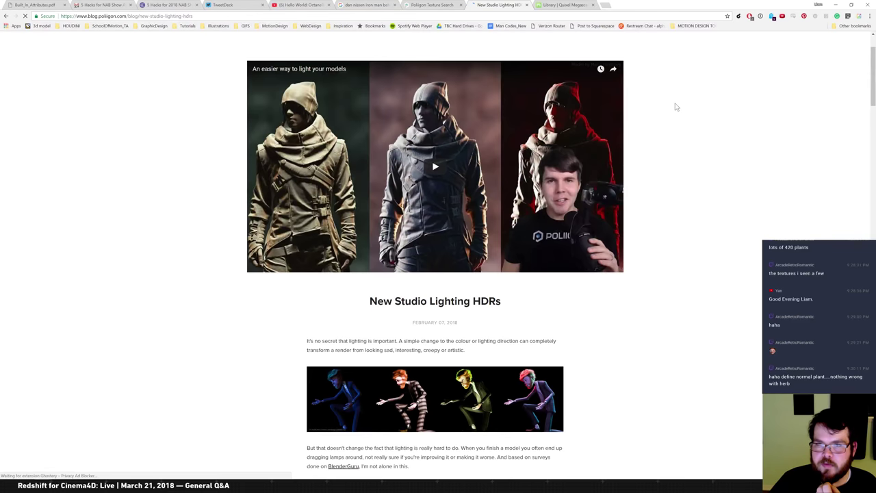
scroll(676, 104, up, 2)
scroll(602, 178, down, 4)
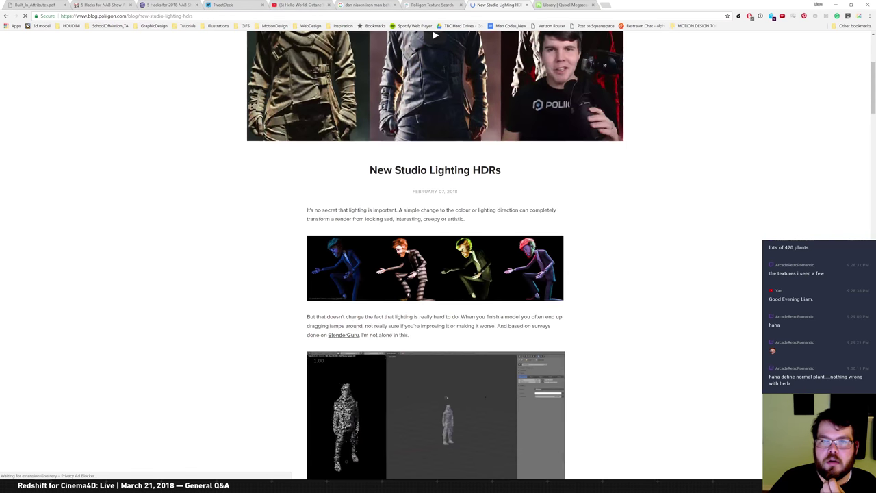
click(431, 5)
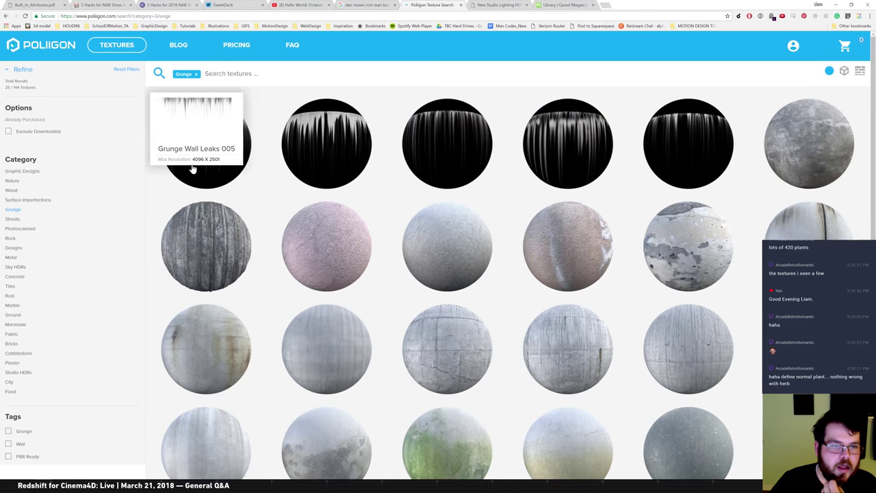
Step: Review Grunge Wall 058's seven maps (6 credits, 44 MB), close the details, and switch to Cinema 4D
click(202, 285)
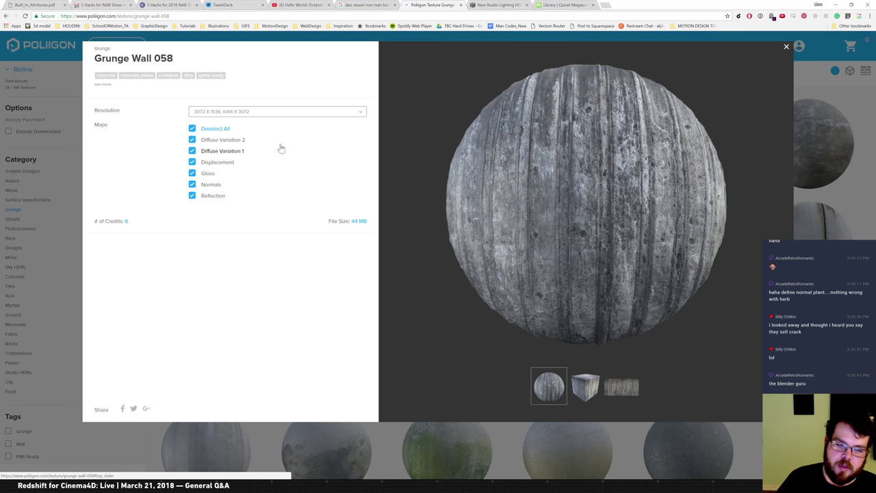
click(100, 443)
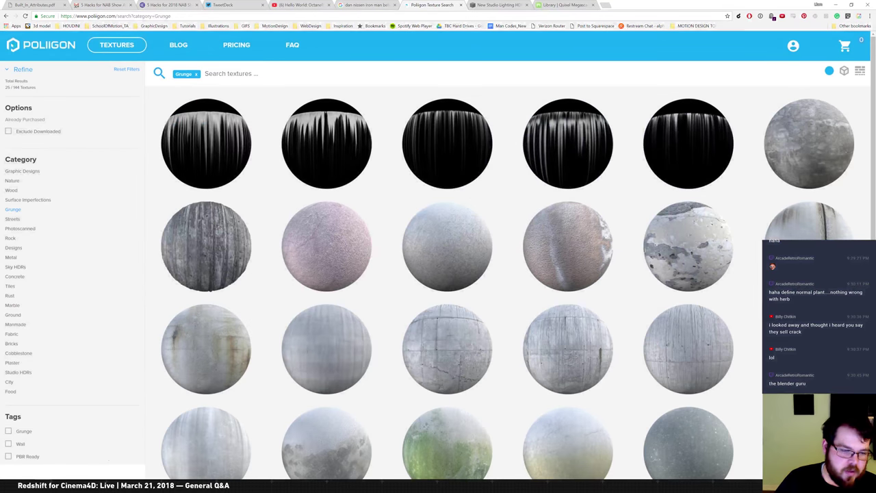
key(alt+Tab)
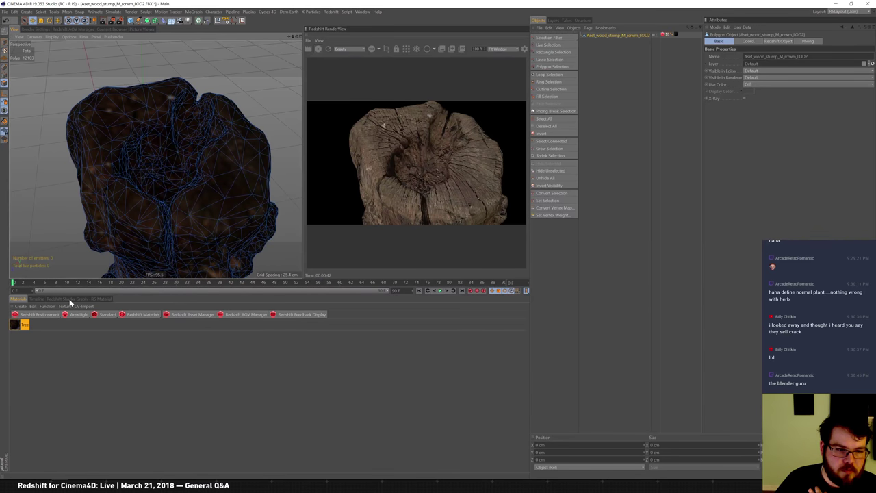
Step: Tick 'Convert From Glossiness to Roughness' in the wood stump RS Material's Advanced reflection settings
click(70, 299)
click(242, 377)
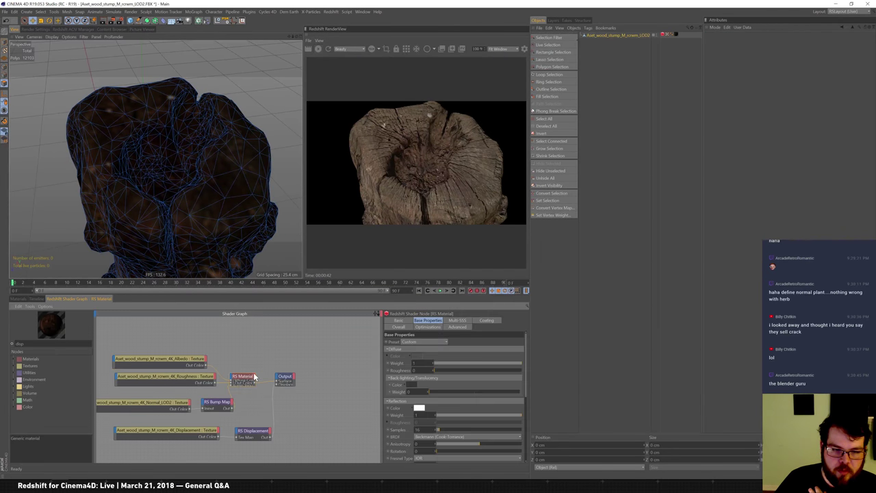
click(457, 327)
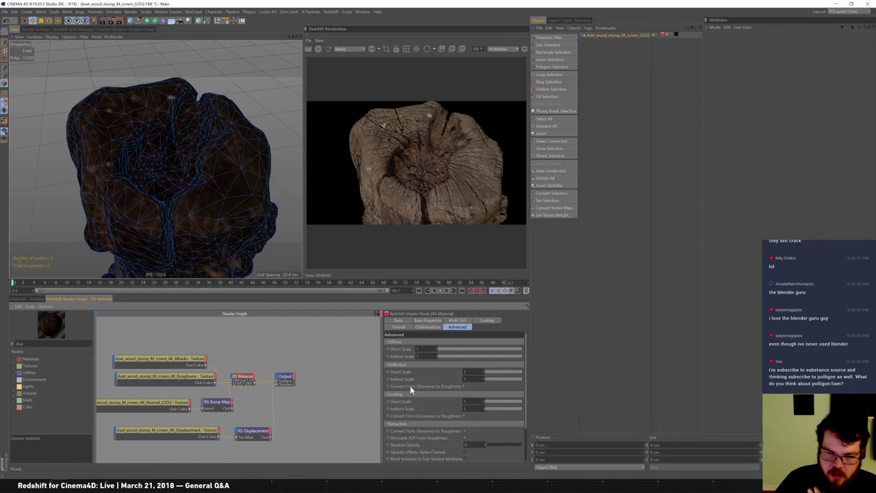
click(463, 385)
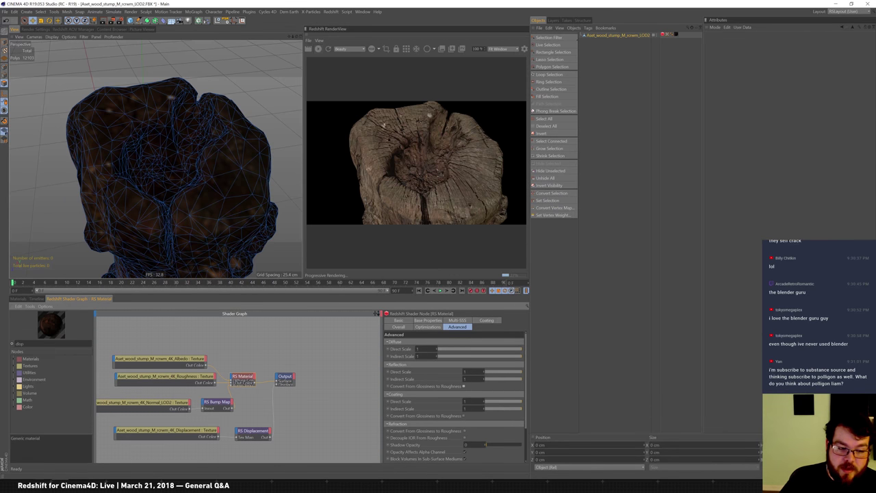
click(55, 468)
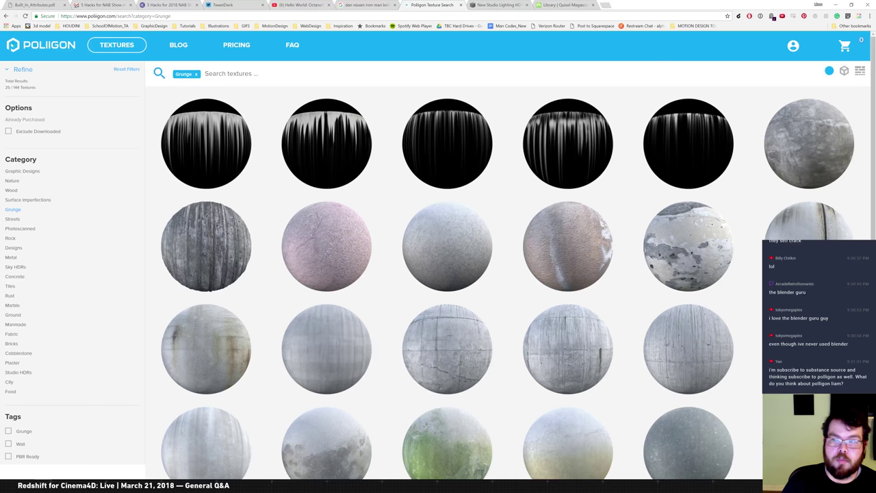
Step: Show Poliigon's yearly subscription prices and calculate 20*12 in Windows search
click(248, 47)
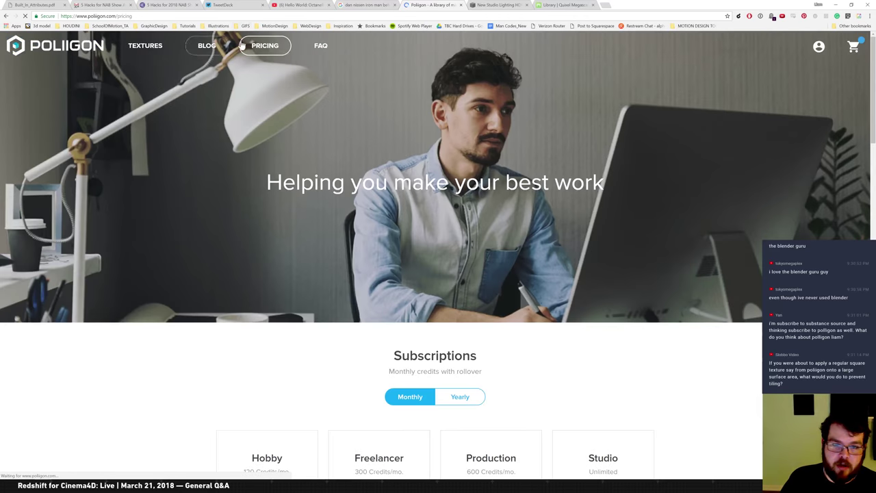
scroll(249, 338, down, 3)
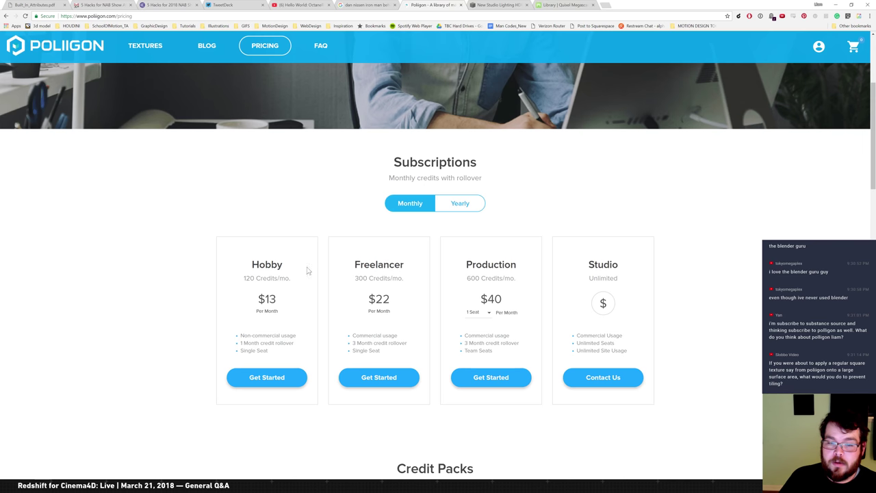
click(465, 205)
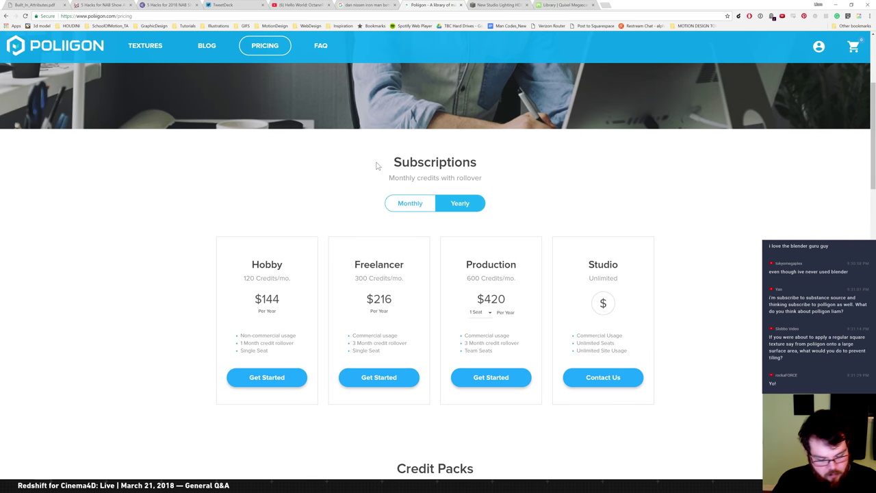
key(super)
text(20*12)
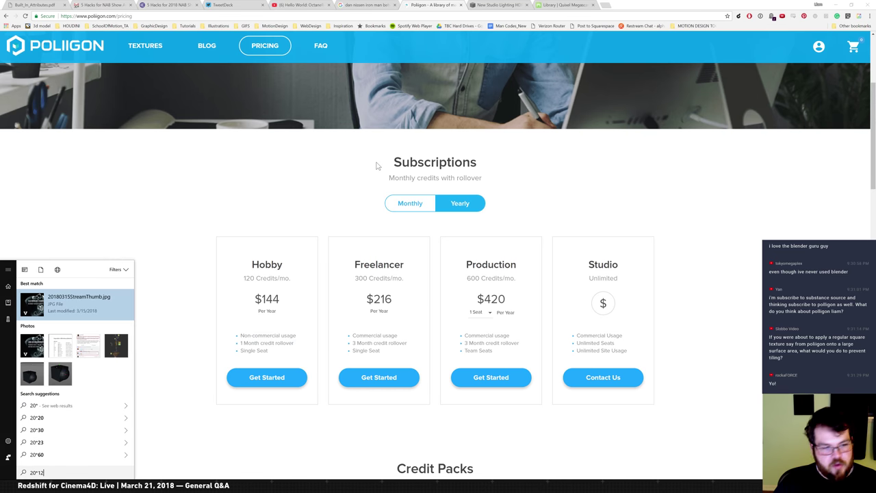
key(Escape)
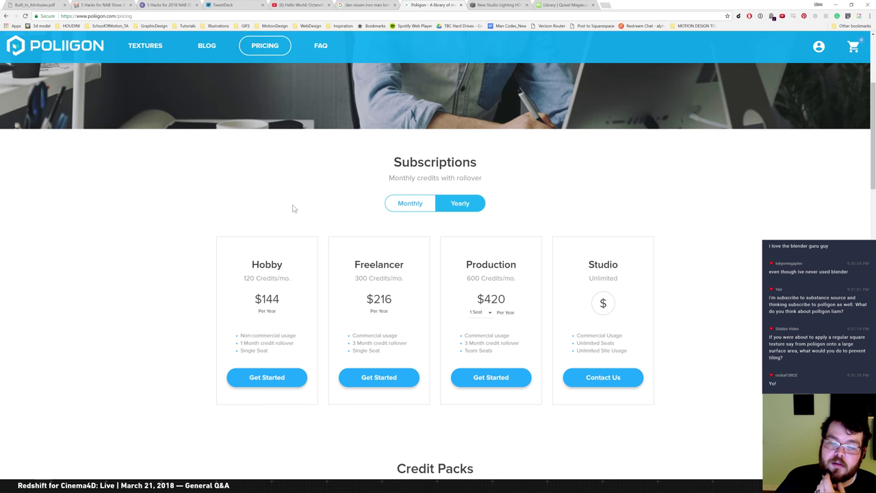
Step: Pick the 10 Credits pack, then return to the Textures search page
scroll(166, 244, down, 1)
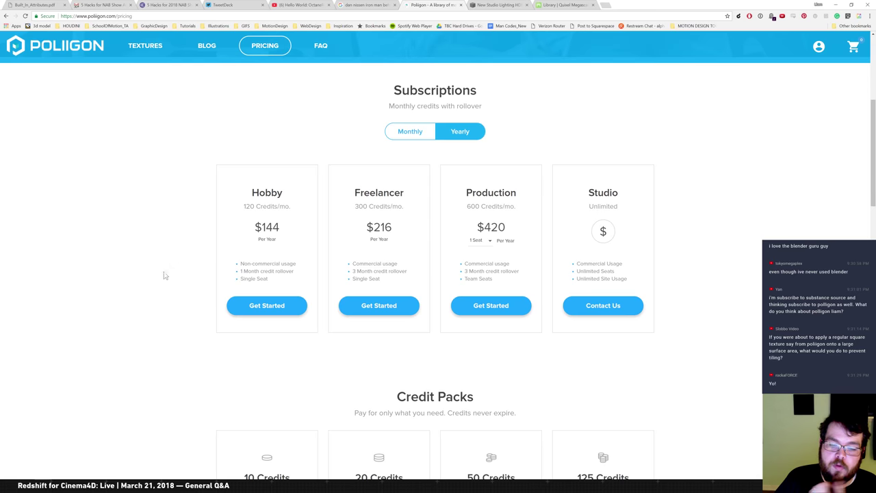
scroll(152, 285, down, 2)
scroll(165, 283, down, 3)
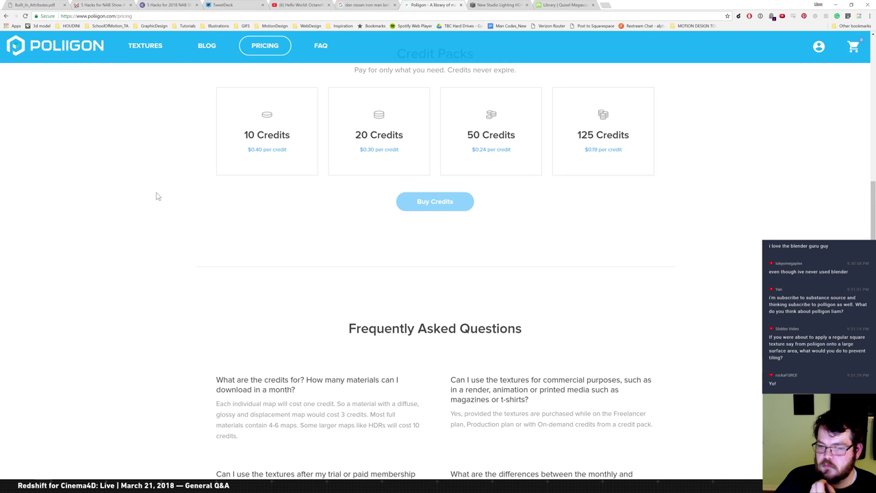
click(222, 166)
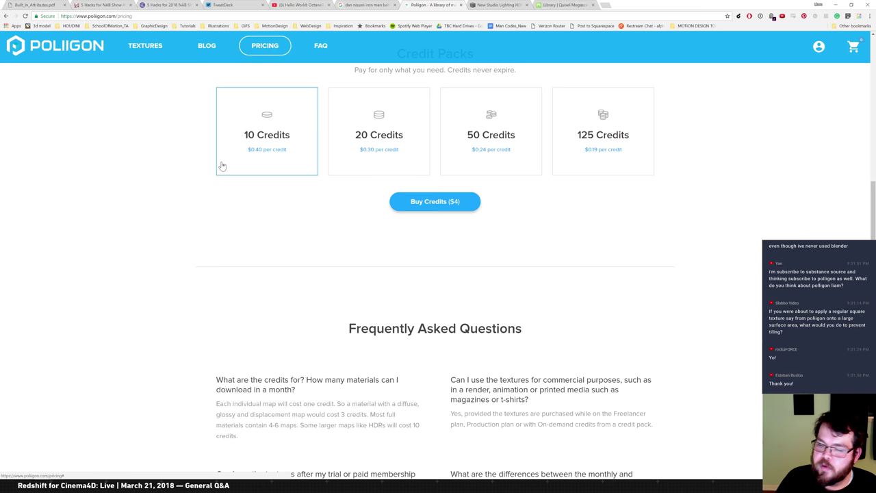
click(164, 47)
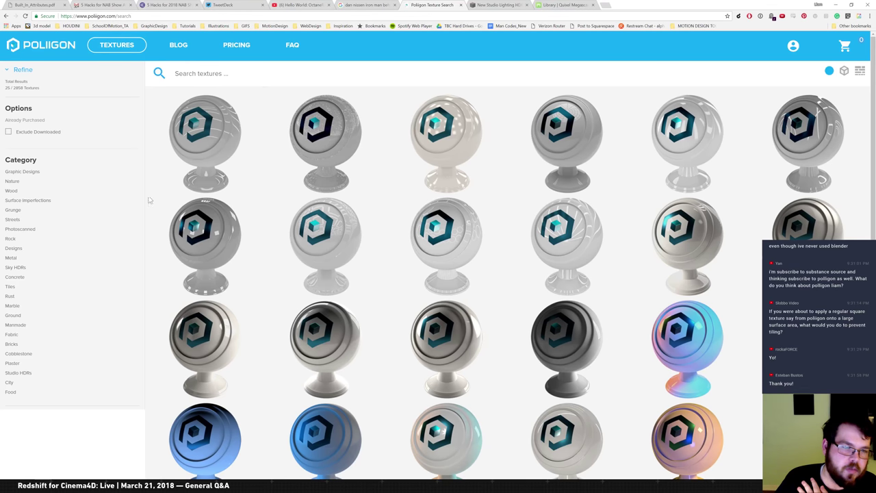
mouse_move(787, 53)
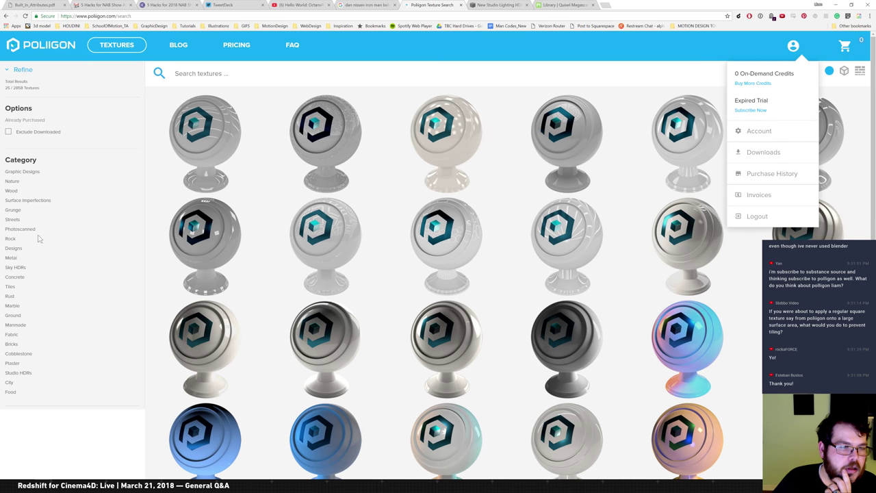
click(12, 258)
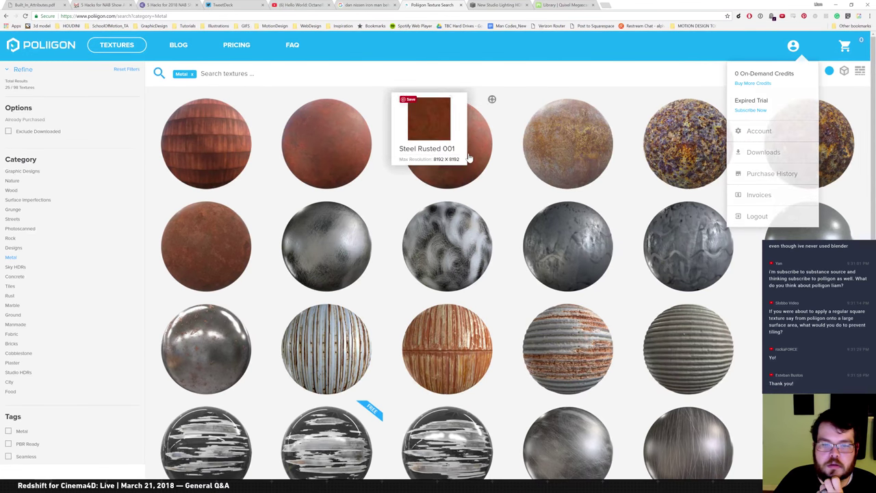
scroll(485, 120, down, 2)
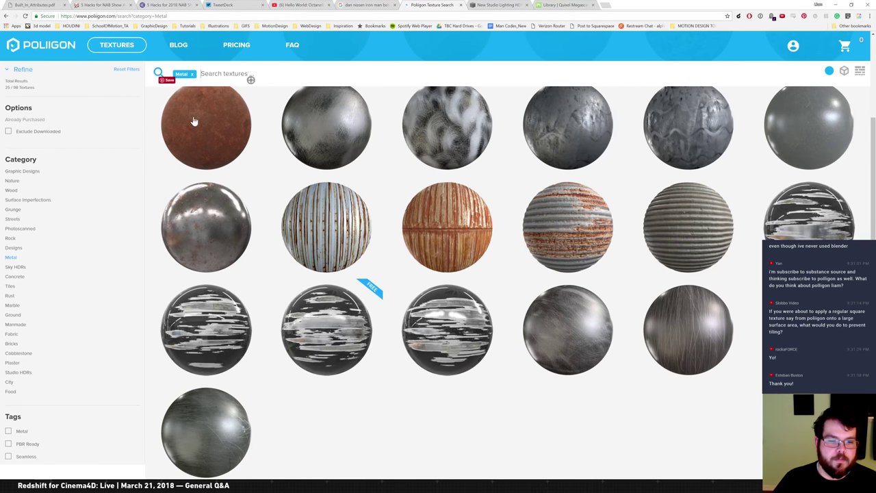
click(13, 334)
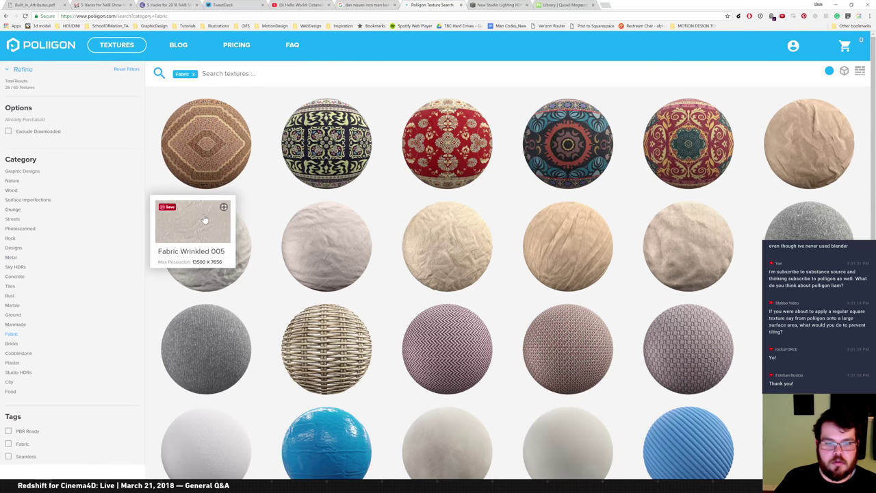
scroll(204, 219, down, 1)
scroll(204, 219, down, 2)
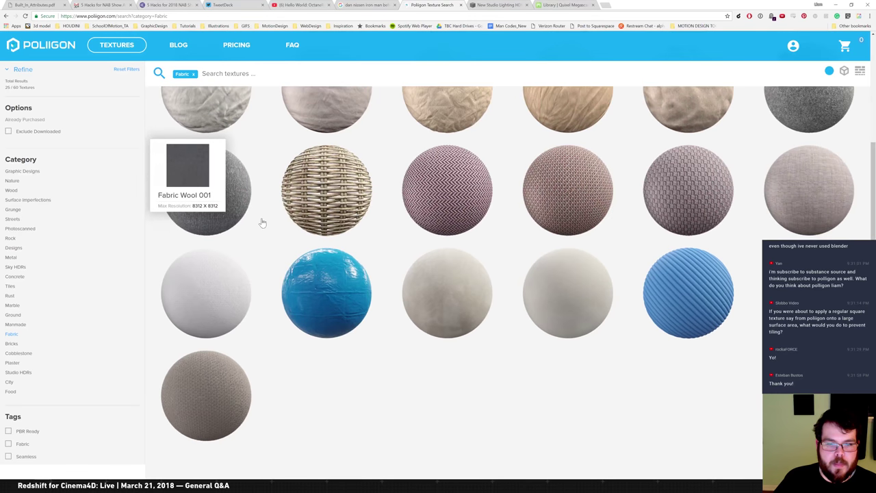
scroll(156, 167, down, 1)
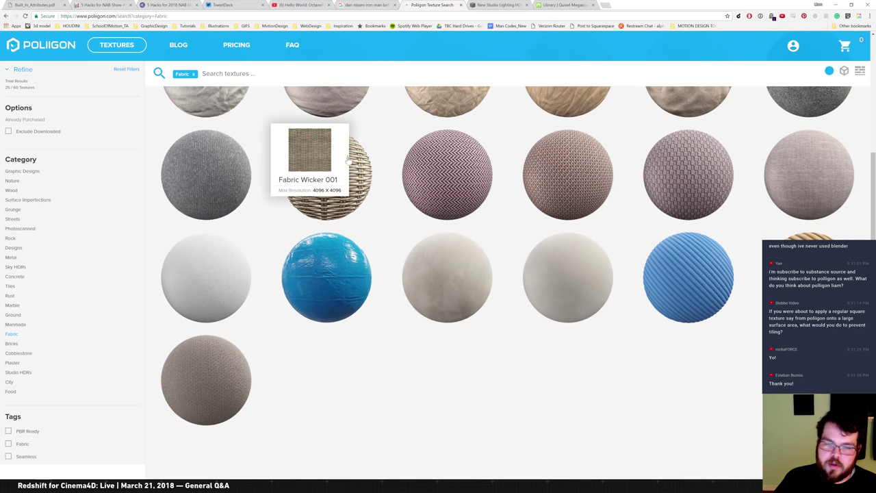
mouse_move(329, 206)
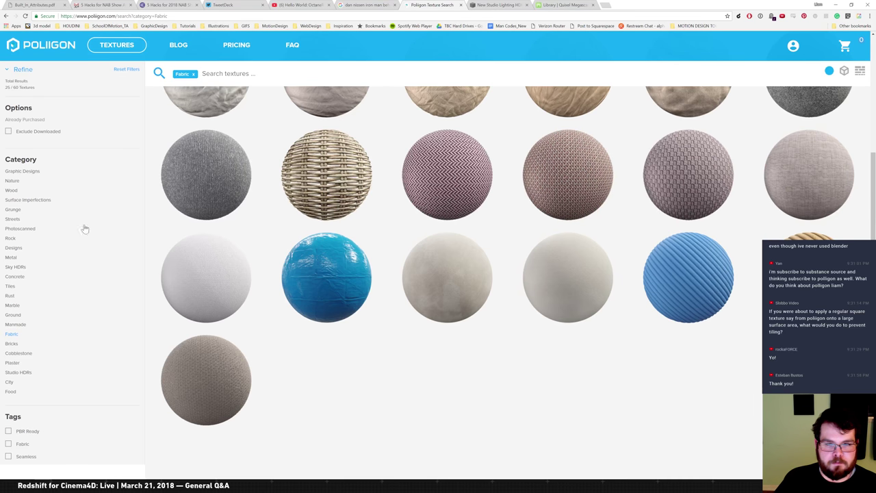
click(10, 287)
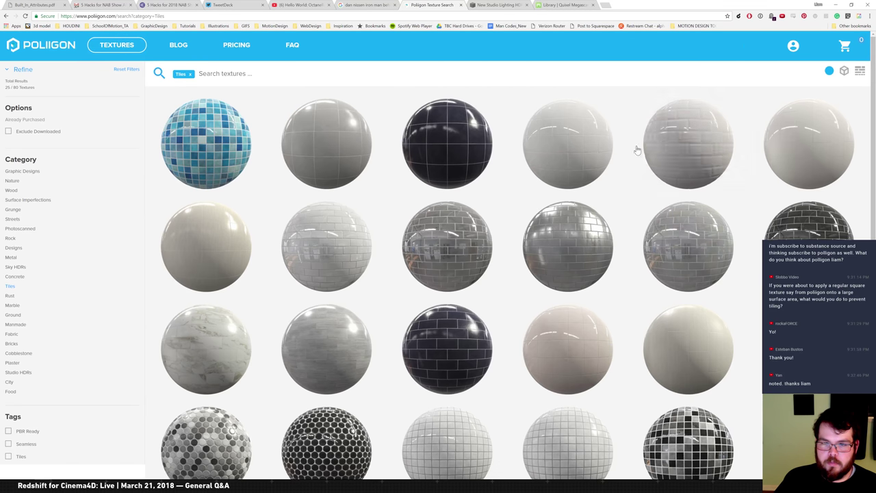
scroll(507, 229, down, 3)
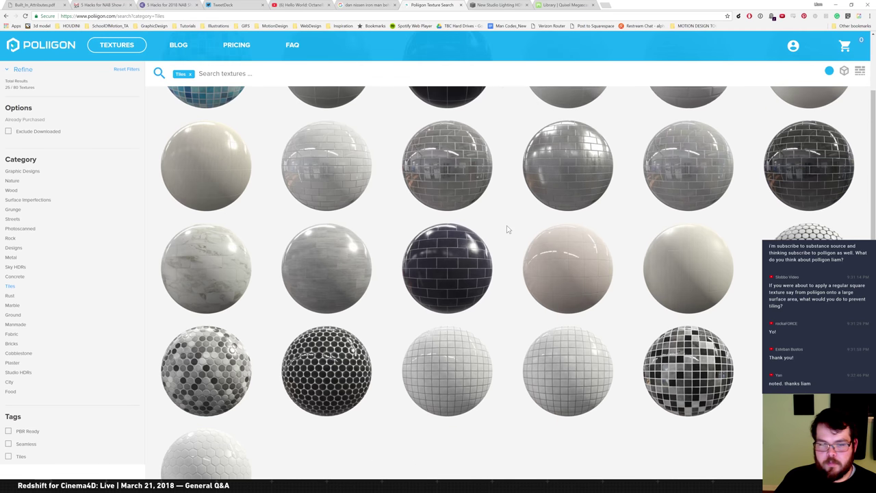
scroll(520, 205, up, 3)
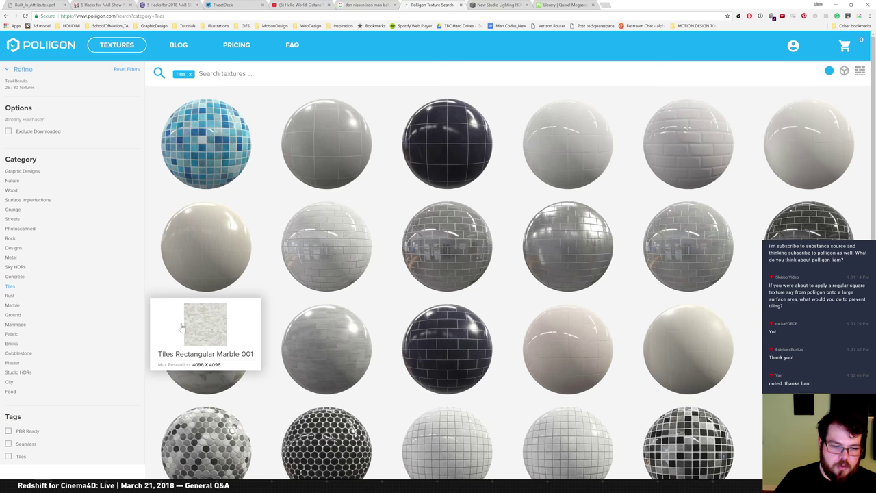
Step: Open Google Keep in a new tab and read the 'Redshift Texture Seam Avoidance' note
click(605, 7)
text(keep.google.com)
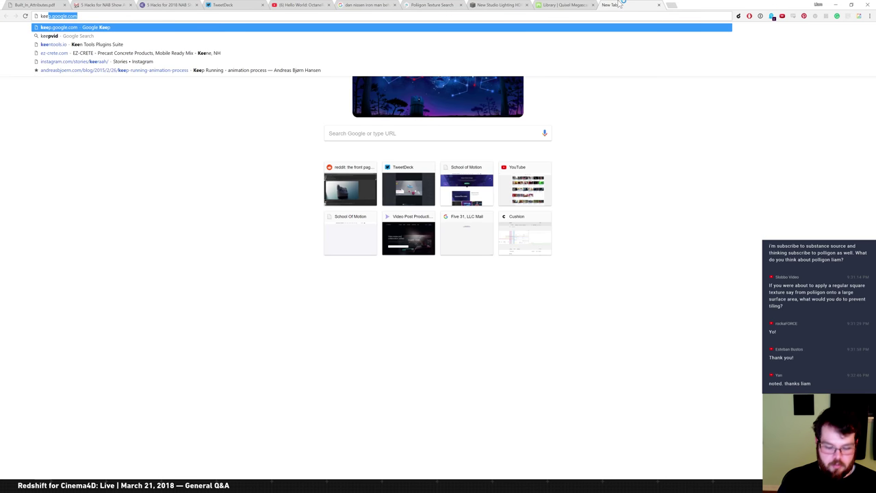
key(Return)
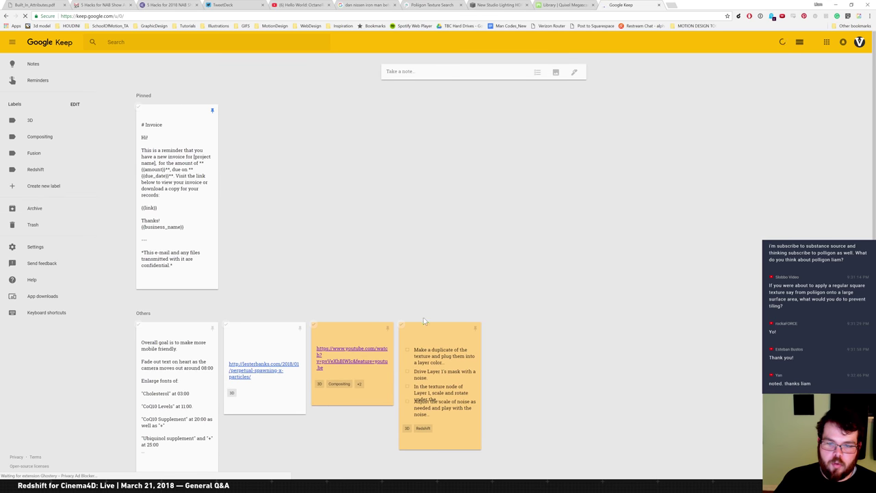
click(458, 342)
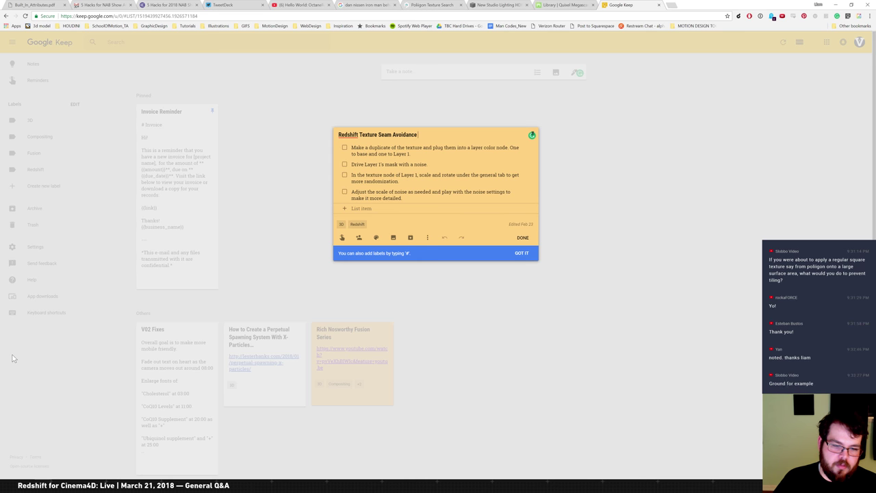
click(557, 5)
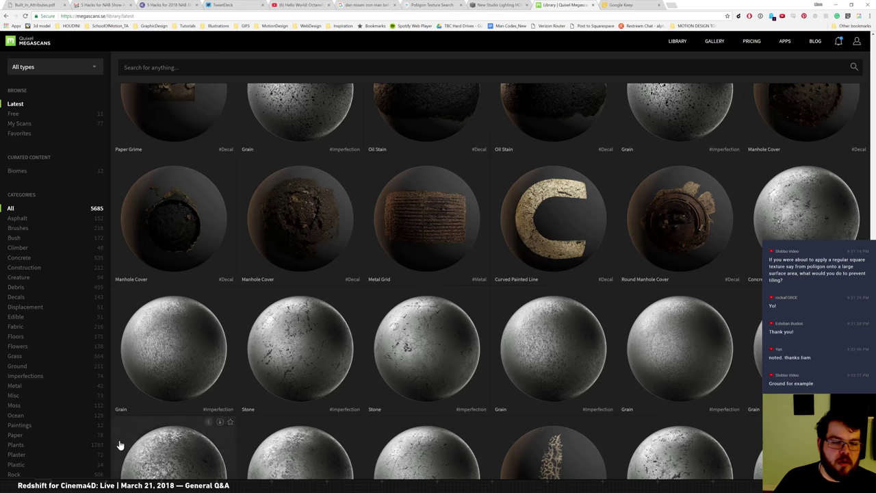
Step: Dismiss the Megascans Bridge crash report without sending it
key(alt+Tab)
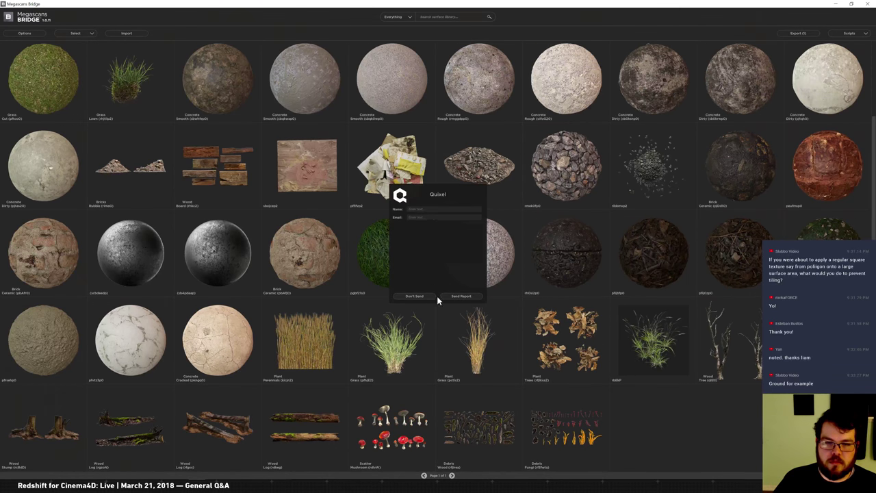
click(416, 296)
key(alt+Tab)
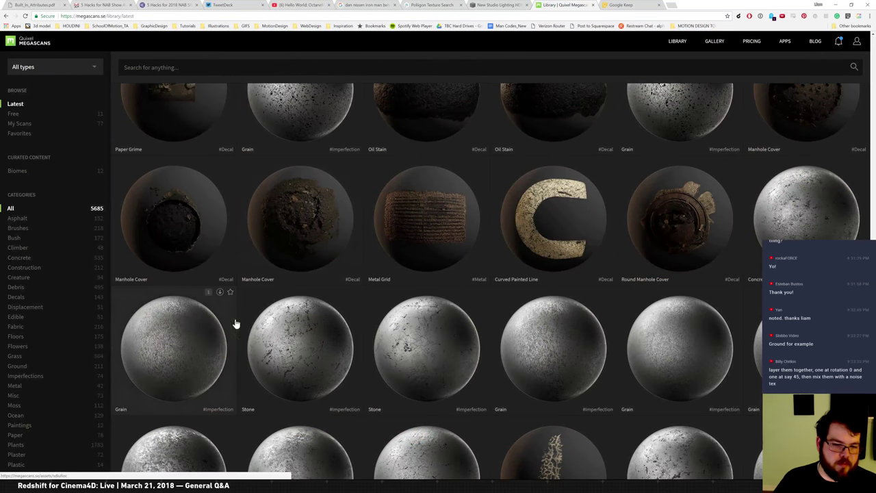
Step: Relaunch Bridge from Start and open the Soil Mulch asset's folder of texture files
key(super)
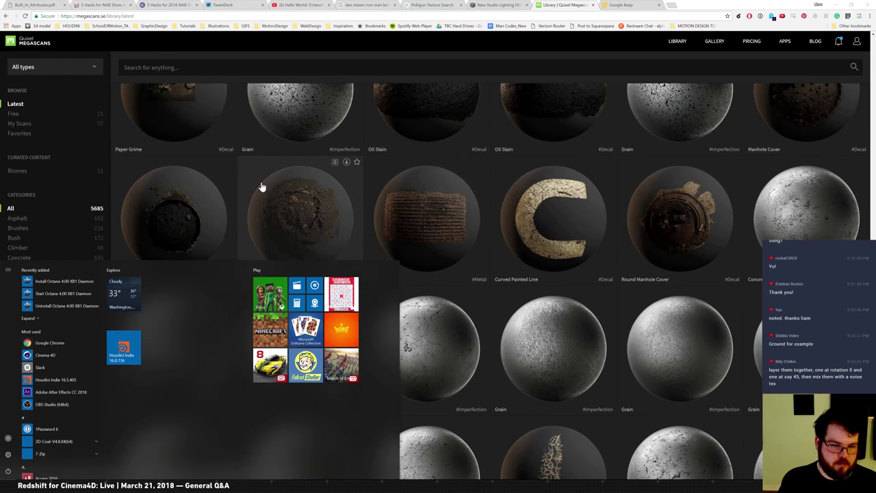
text(br)
key(Return)
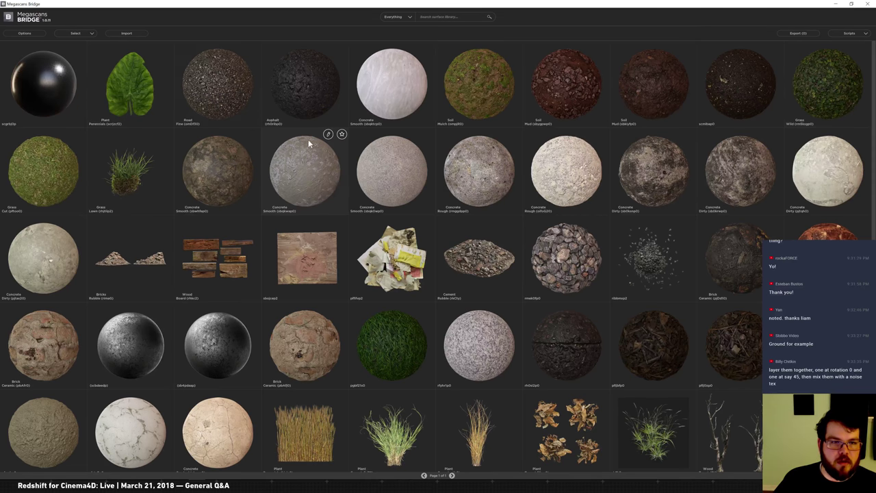
click(233, 103)
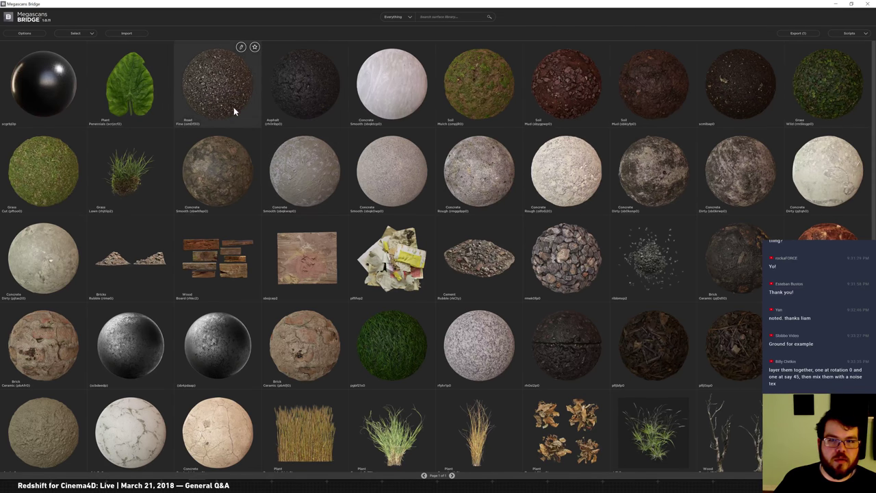
double_click(476, 98)
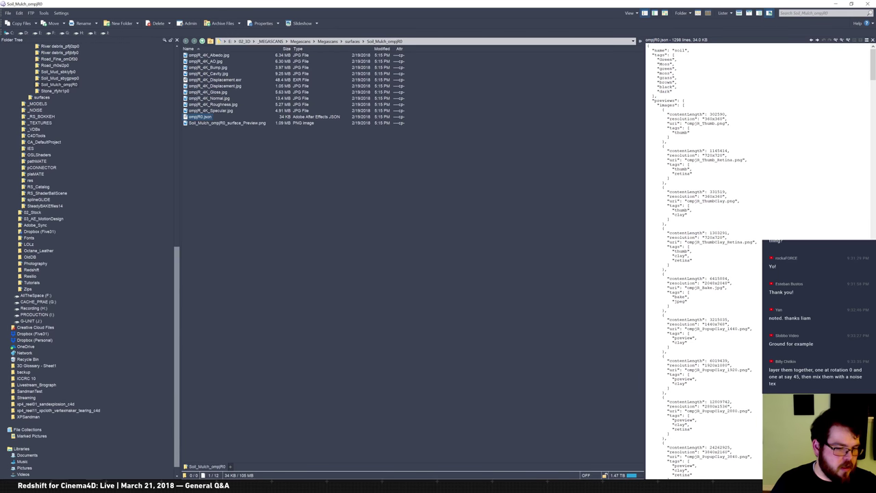
key(alt+Tab)
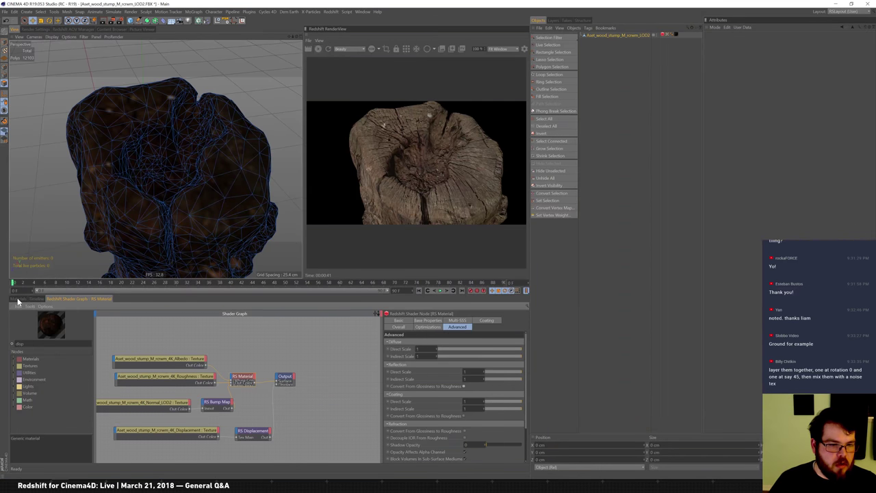
Step: Delete the wood stump object and the Tree material
click(37, 303)
click(620, 35)
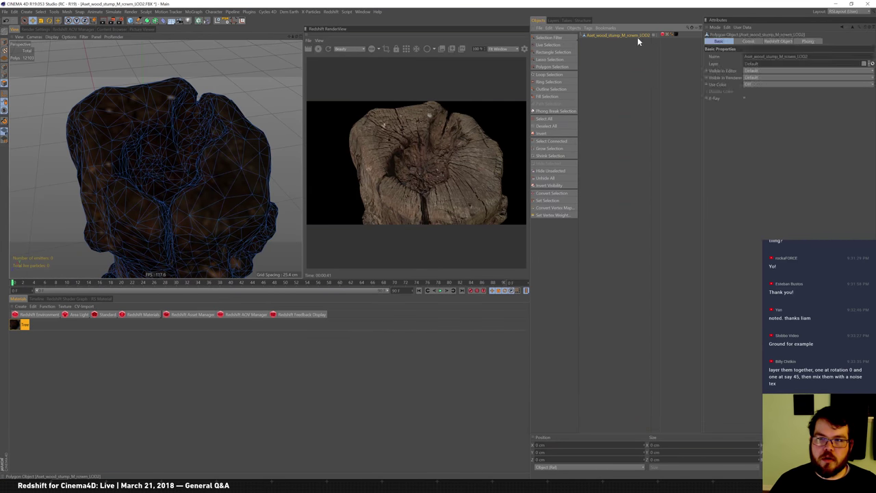
key(Delete)
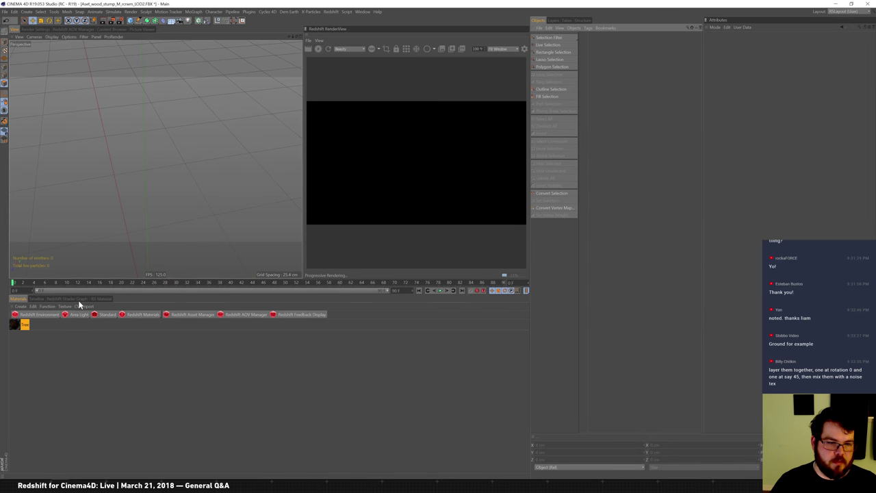
click(21, 324)
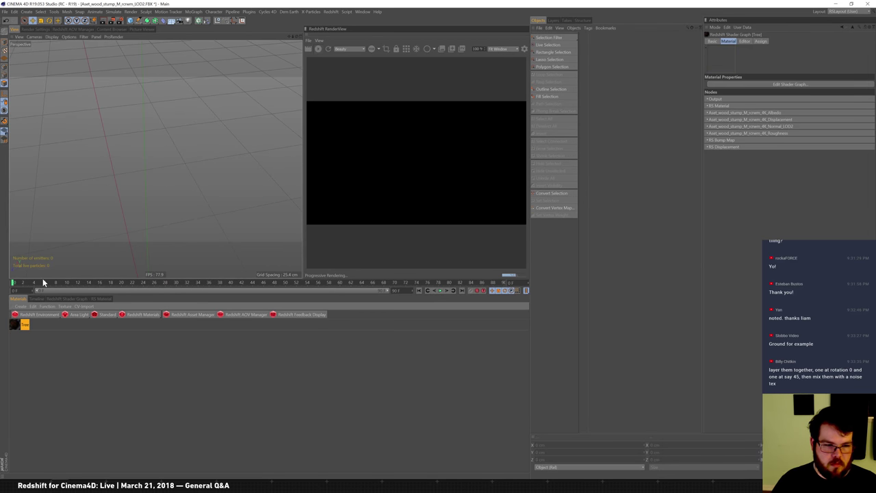
key(Delete)
Step: Create a new Redshift RS Material named 'Soil'
click(155, 317)
click(179, 319)
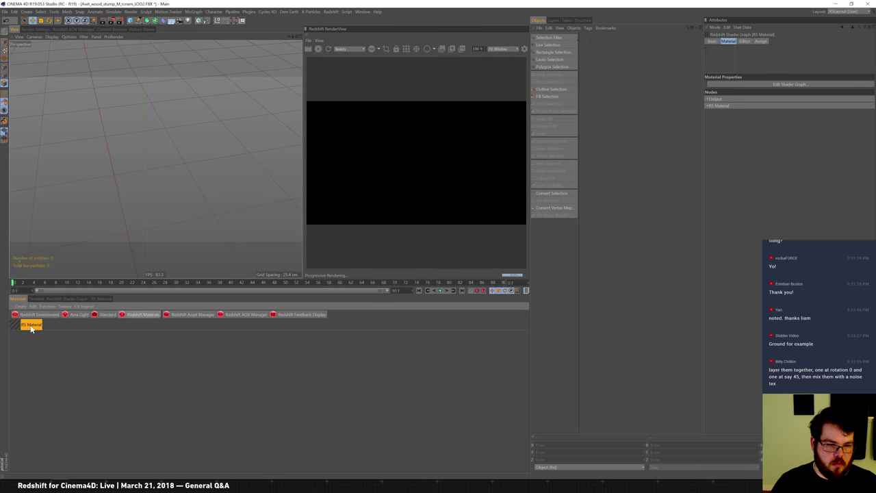
double_click(30, 326)
text(Soil)
key(Return)
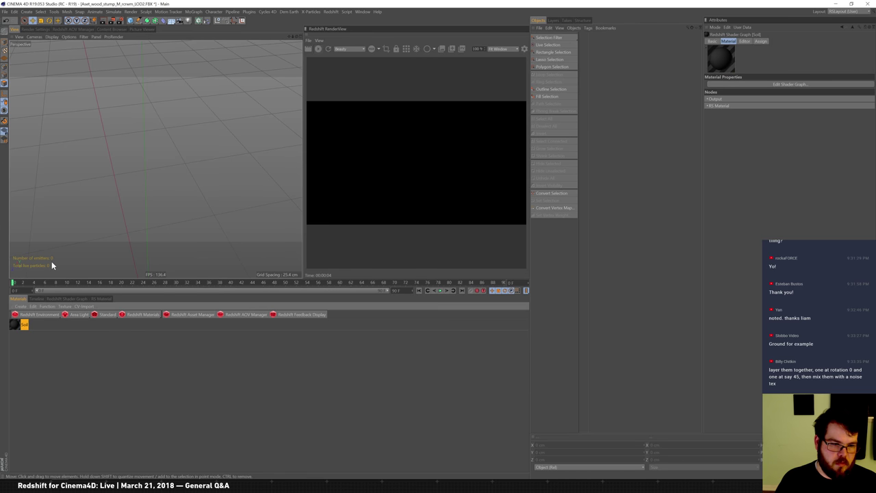
Step: Add a Plane primitive and apply the Soil material to it
click(130, 20)
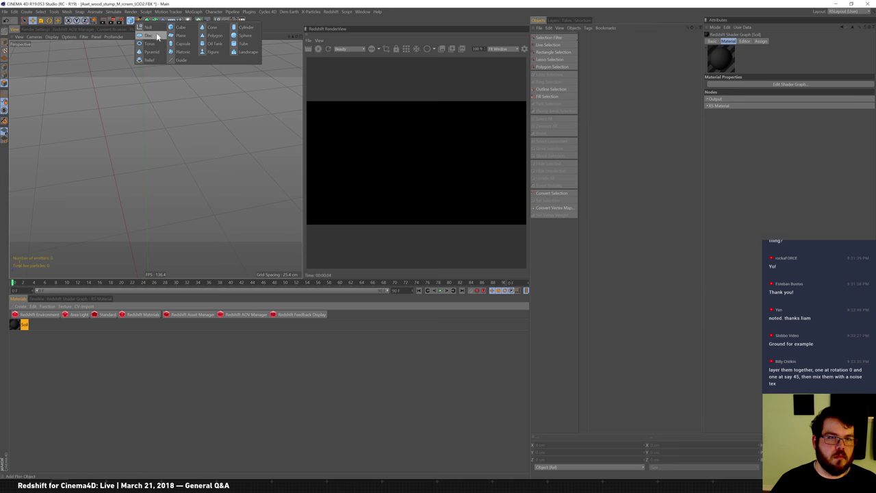
click(182, 35)
alt+drag(146, 171, 123, 180)
drag(592, 37, 593, 35)
Step: Open the Soil material's Shader Graph with the RS Material node selected
click(79, 299)
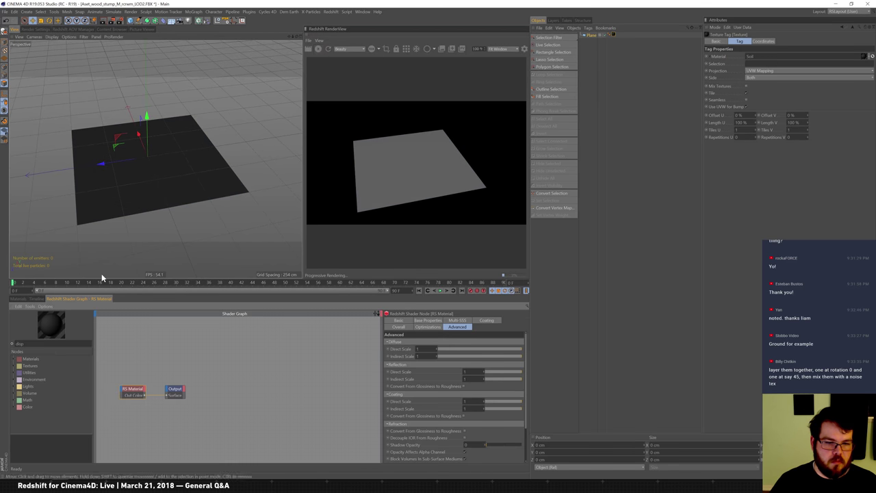
click(140, 393)
middle_drag(144, 395, 297, 375)
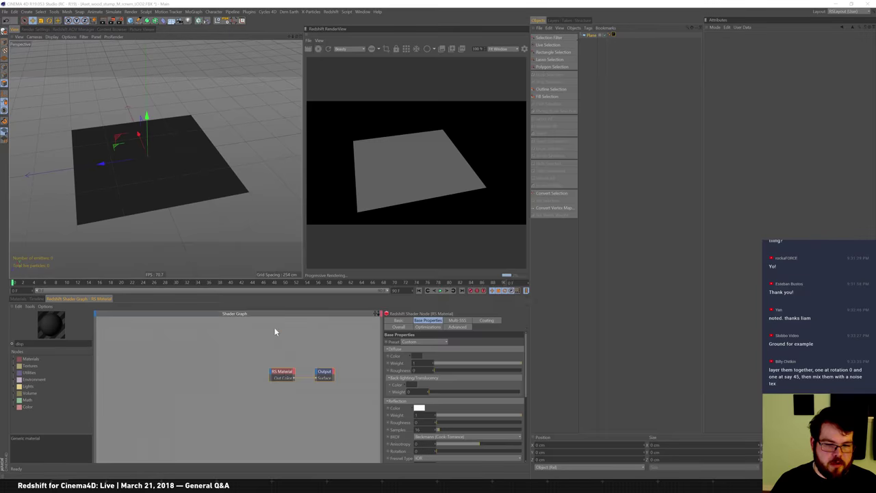
Step: In Directory Opus, select the Soil Mulch Albedo and AO texture files
key(alt+Tab)
alt+click(213, 313)
click(209, 55)
shift+click(218, 61)
Step: Drag the Albedo, AO, Displacement, Normal and Roughness JPGs into the Soil shader graph, accepting each copy prompt
ctrl+click(231, 86)
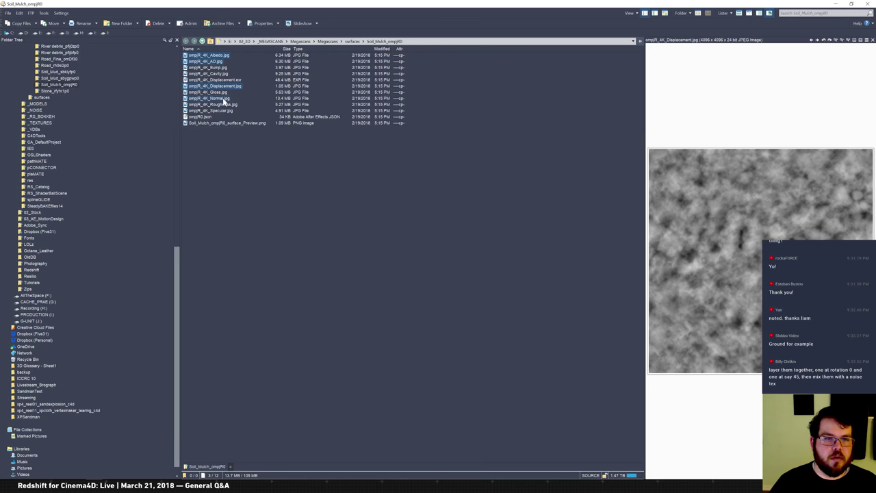
ctrl+click(209, 98)
ctrl+click(213, 104)
drag(212, 104, 174, 387)
key(alt+Tab)
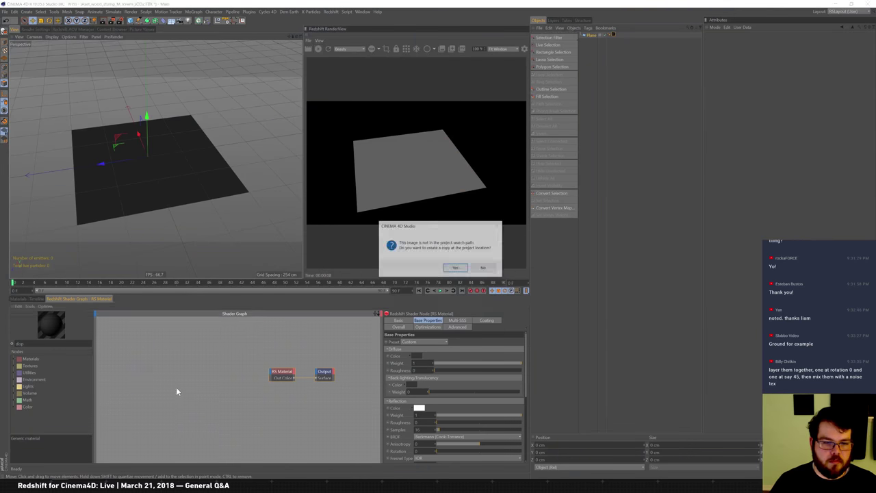
click(455, 268)
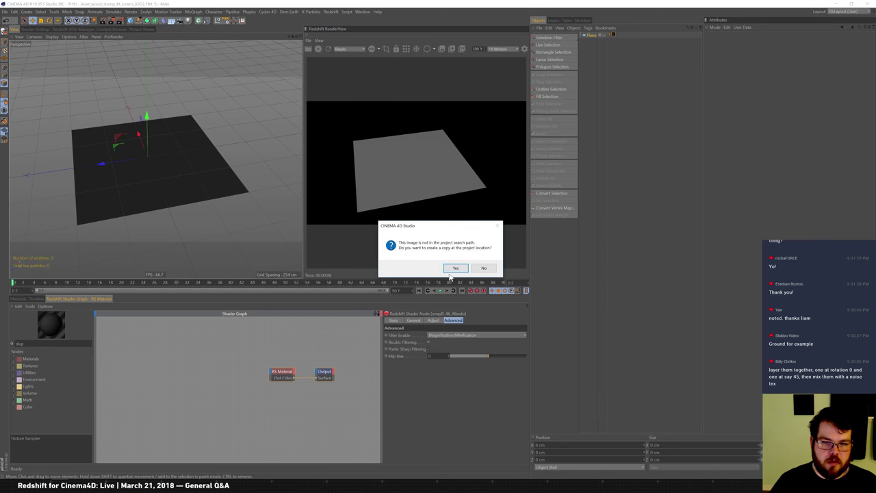
click(454, 269)
click(455, 268)
click(453, 270)
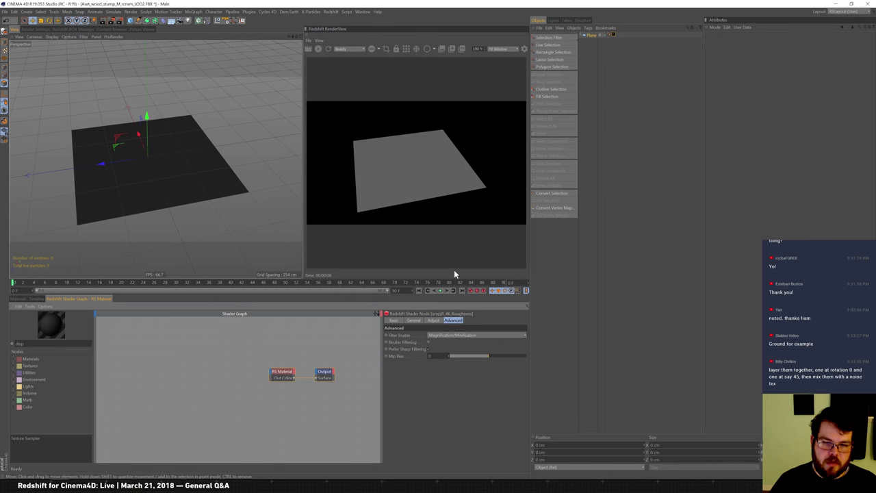
drag(188, 389, 209, 340)
click(137, 348)
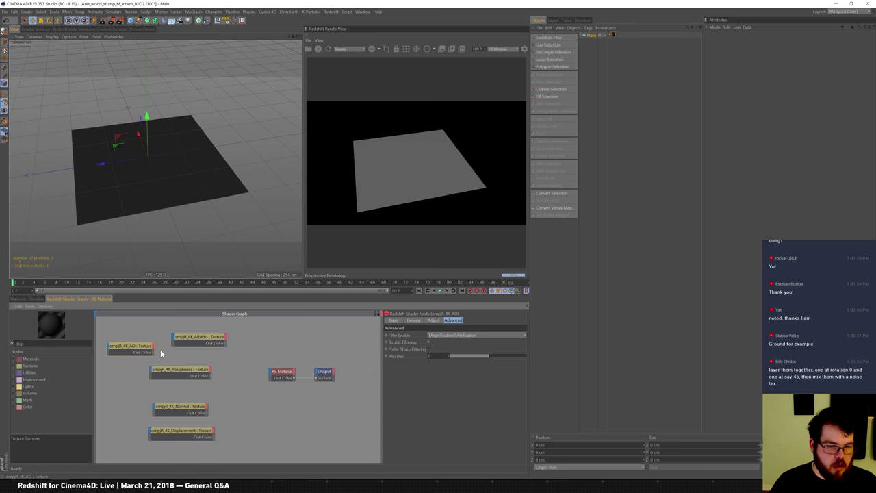
Step: Check the texture nodes' settings and enable Gamma Override on the Albedo texture
click(414, 320)
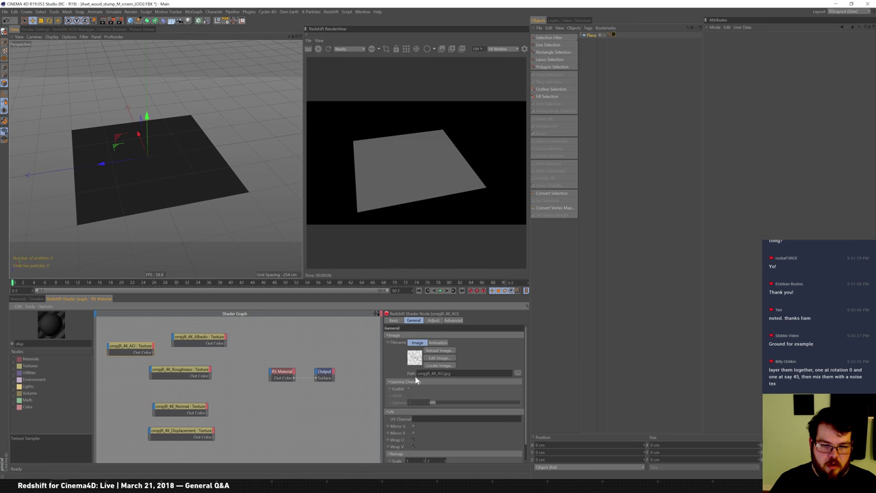
click(179, 369)
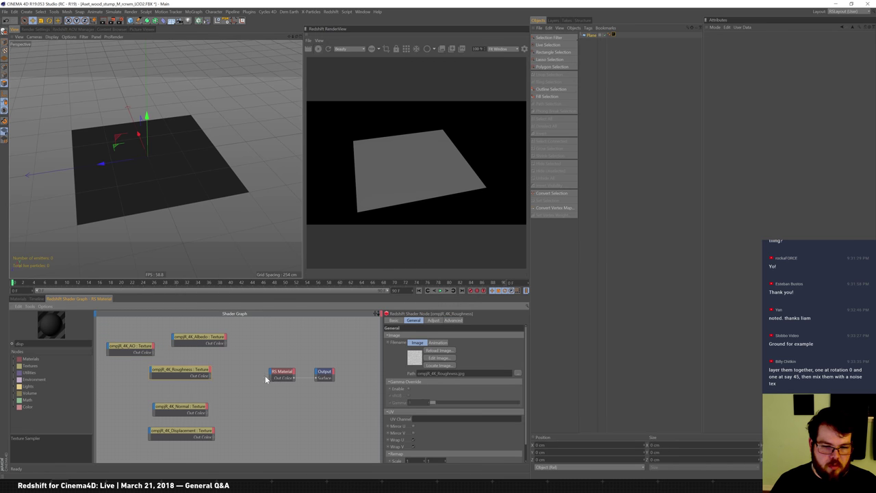
click(194, 408)
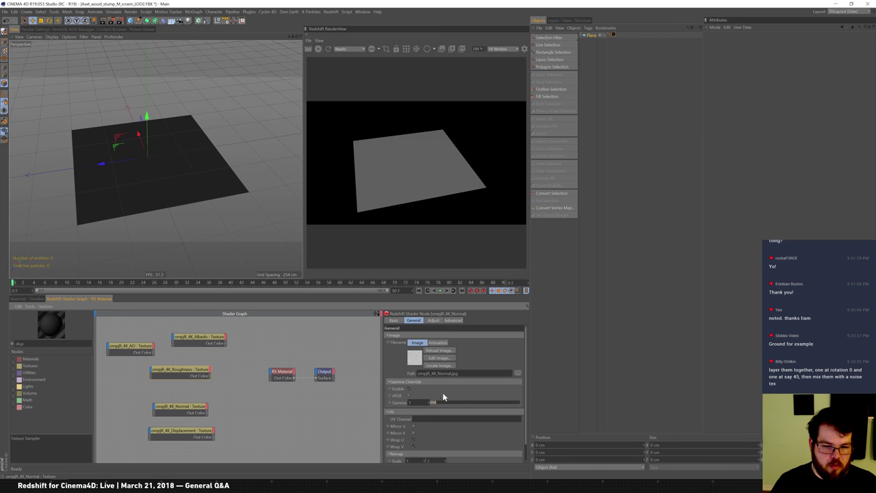
click(191, 429)
click(214, 336)
click(408, 388)
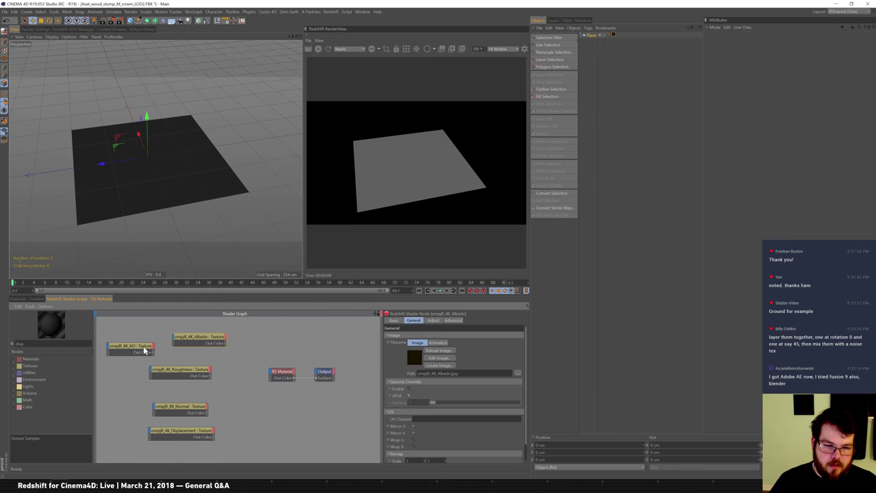
Step: Connect AO to the Albedo's Color Multiplier and tidy the node layout
drag(145, 351, 148, 341)
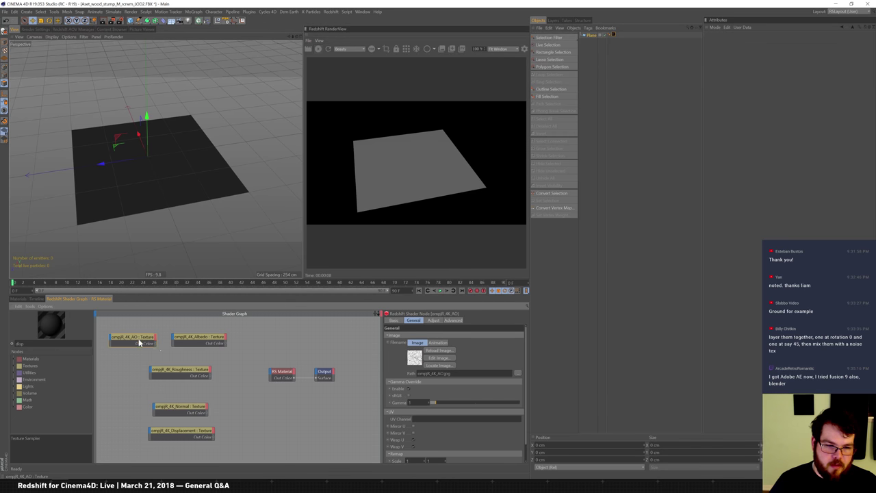
click(174, 339)
mouse_move(193, 347)
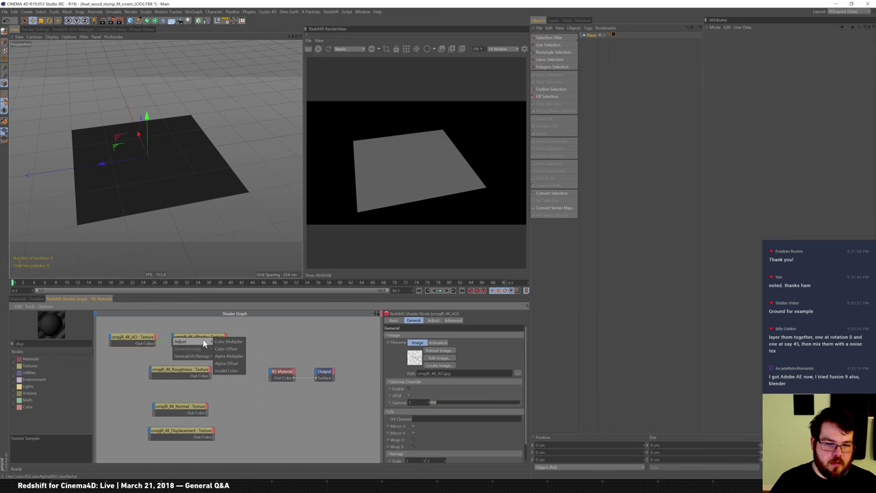
click(228, 341)
drag(289, 375, 271, 362)
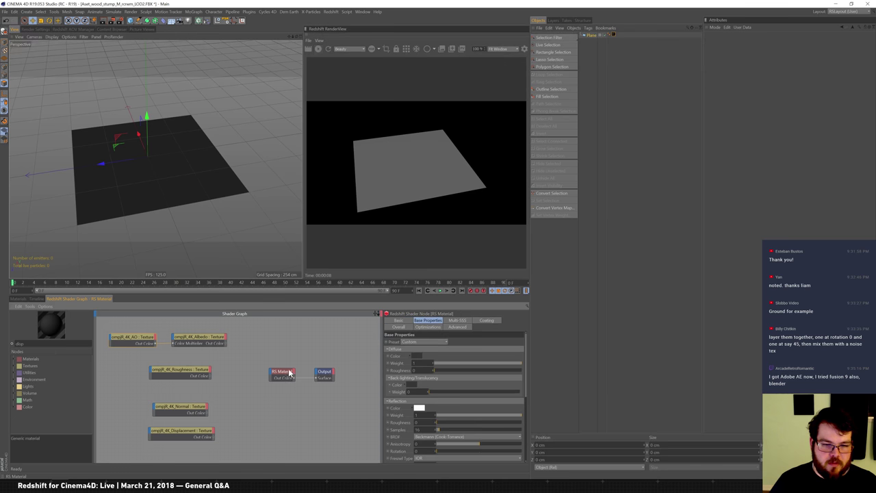
drag(223, 342, 218, 347)
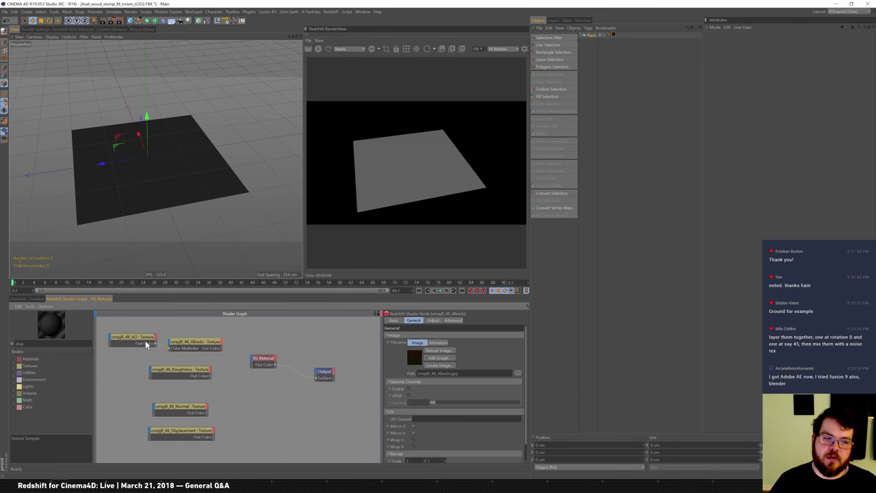
drag(150, 342, 138, 344)
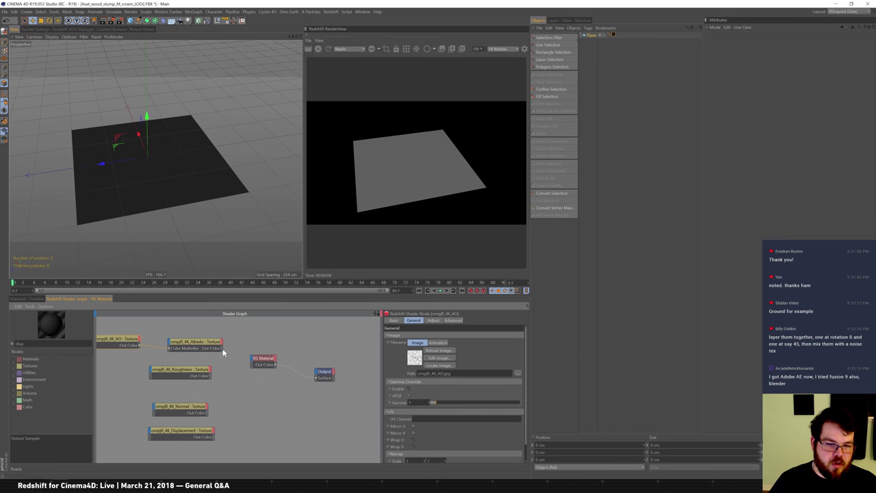
Step: Feed Albedo into the RS Material's Diffuse Color and Roughness into Reflection Roughness
click(251, 362)
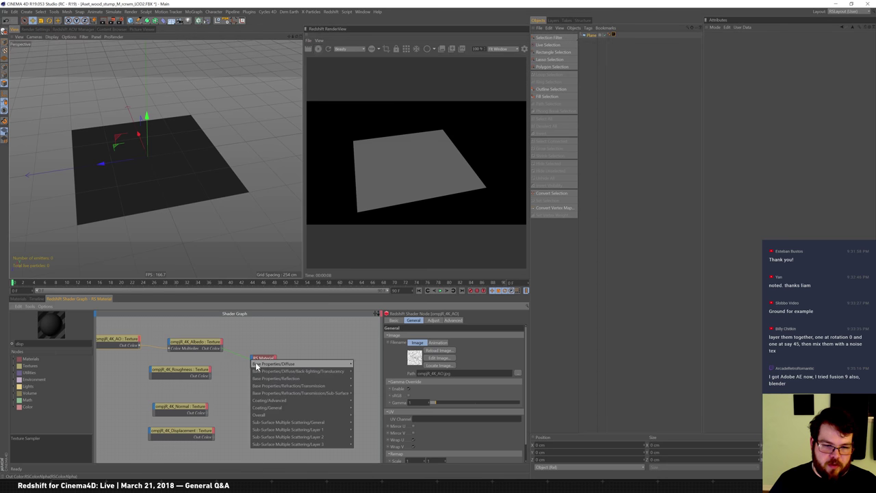
mouse_move(298, 363)
click(370, 367)
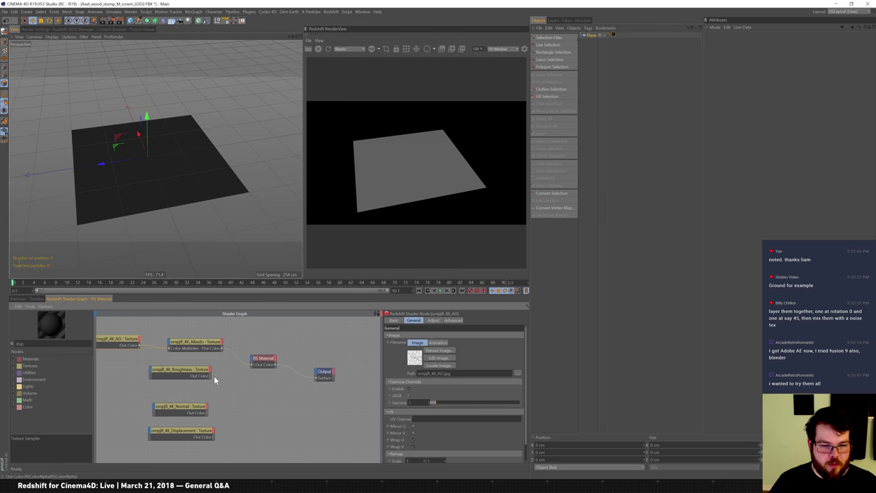
click(211, 374)
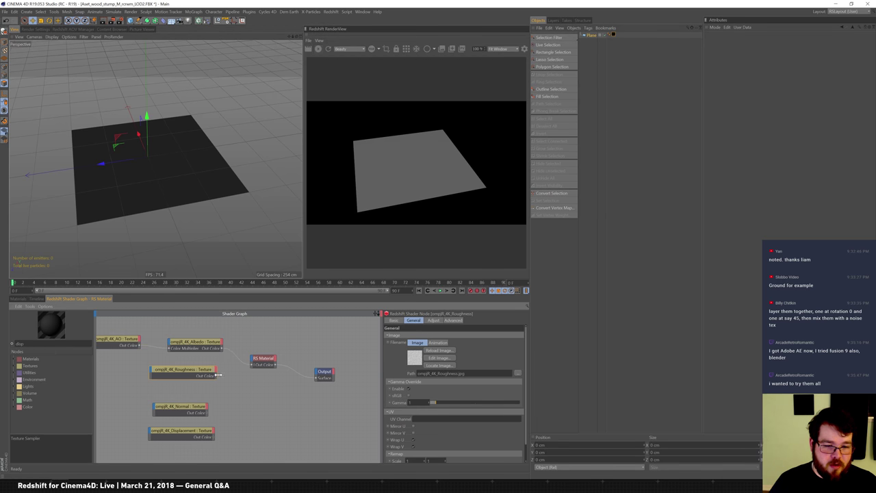
drag(210, 375, 252, 364)
mouse_move(284, 368)
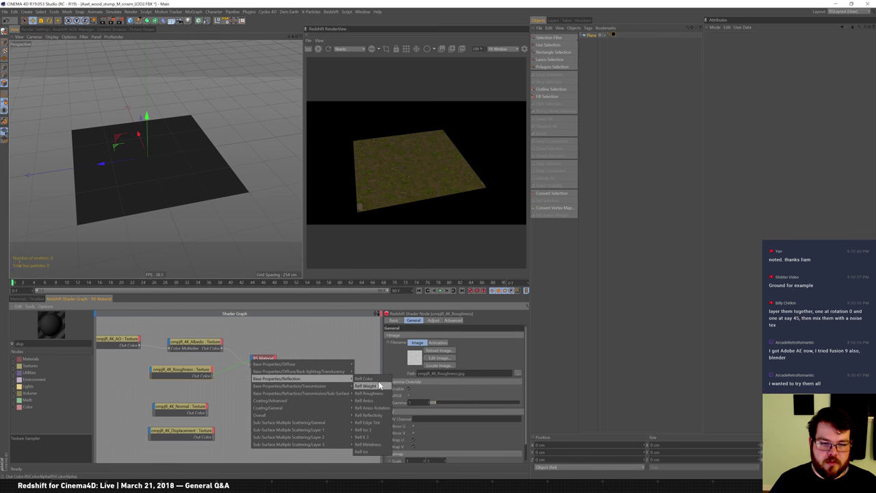
click(370, 393)
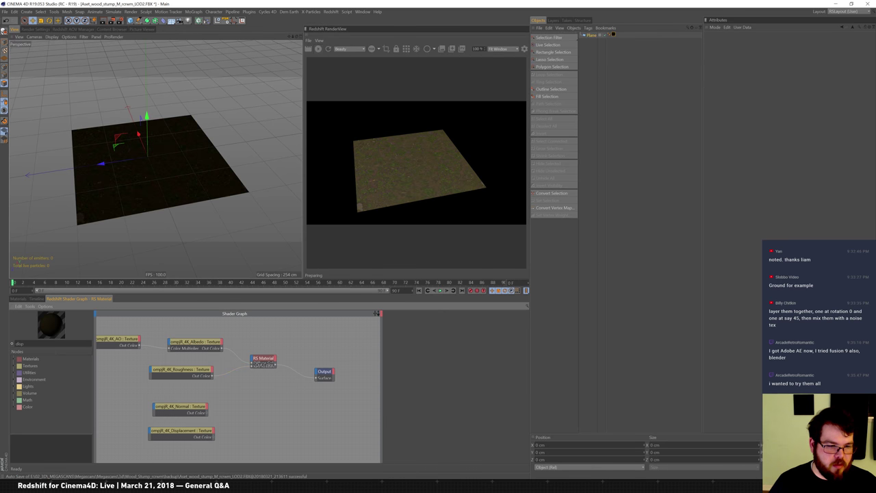
text(Bump)
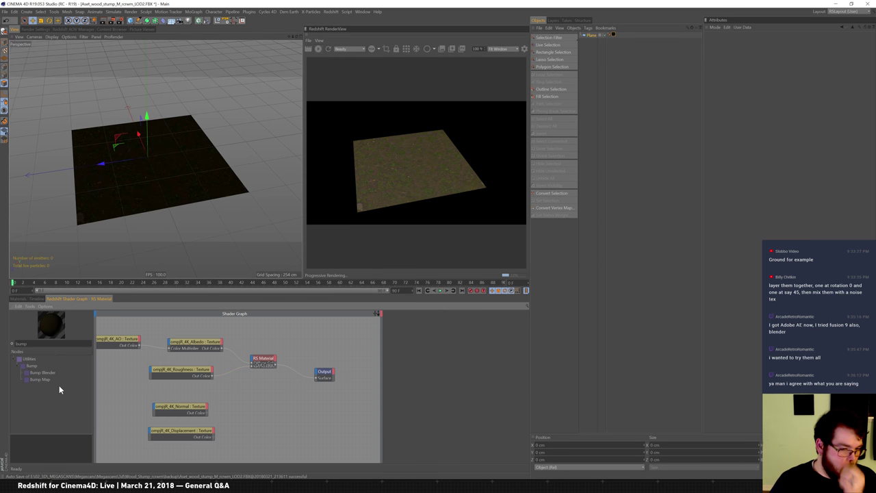
Step: Add RS Bump Map and RS Displacement nodes to the Soil shader graph
drag(36, 378, 231, 404)
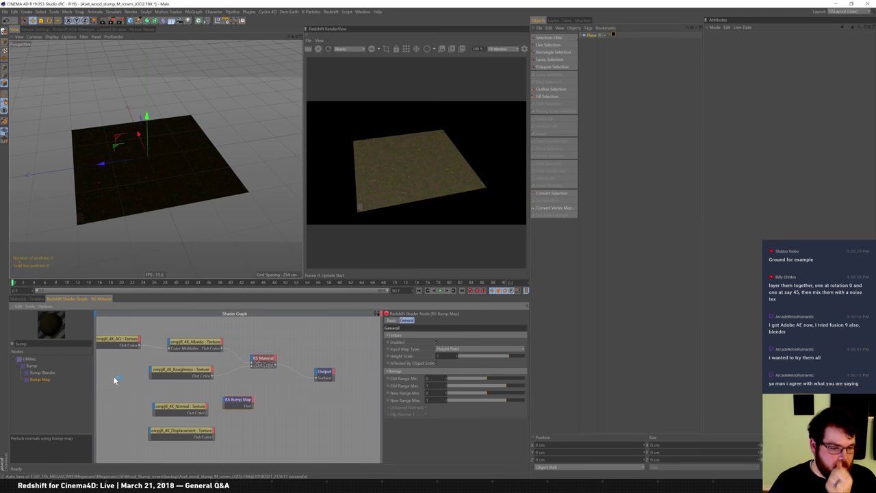
double_click(41, 343)
text(dis)
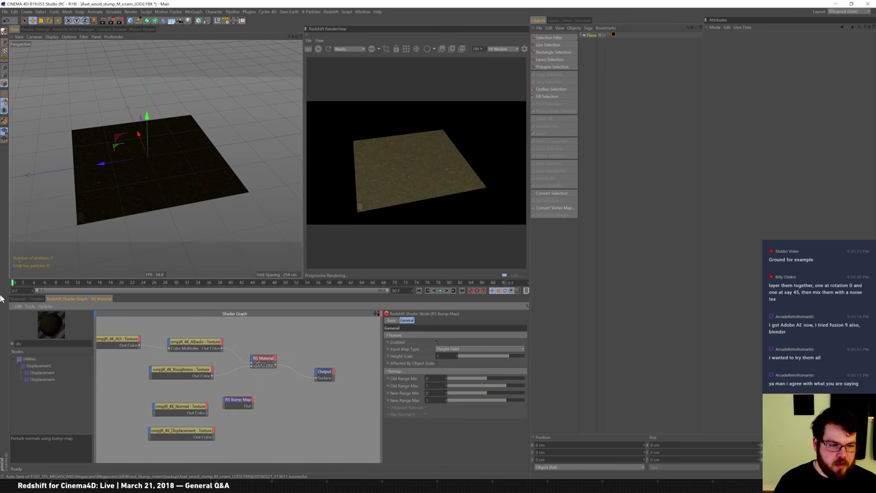
drag(39, 372, 239, 435)
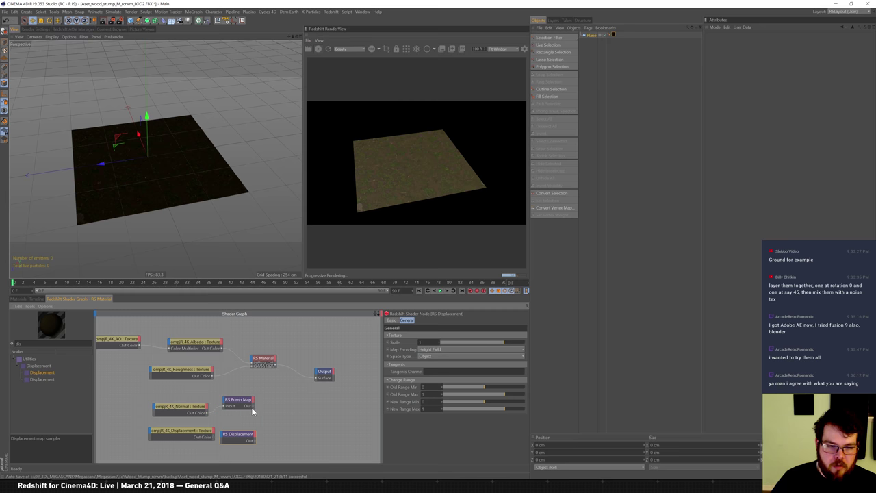
Step: Connect Bump Map to the RS Material's Bump Input and the Displacement texture to RS Displacement's Tex Map
drag(251, 360, 252, 361)
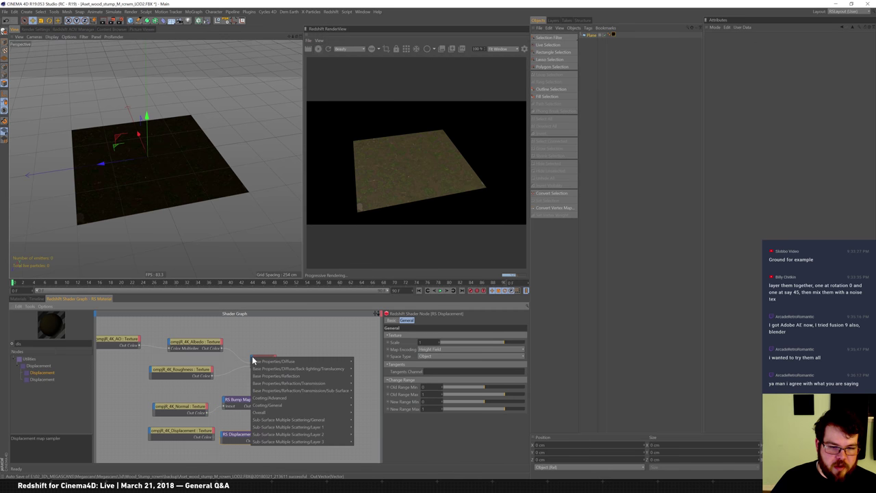
mouse_move(300, 416)
click(370, 433)
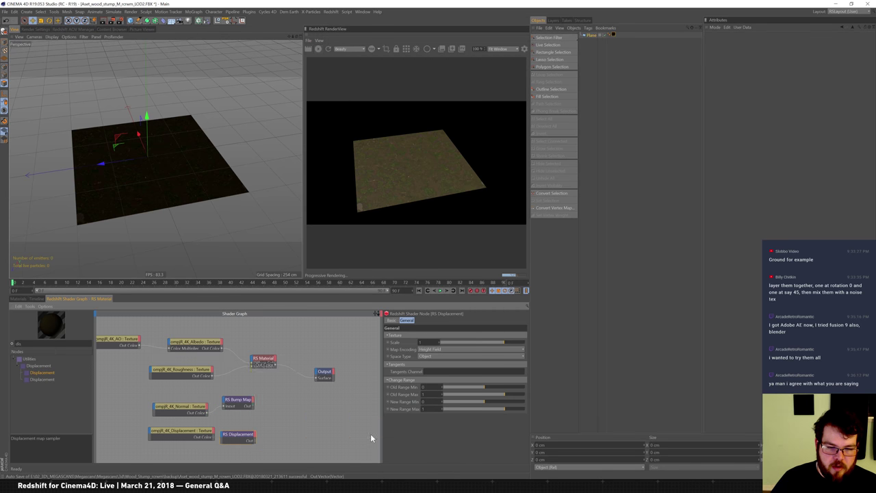
click(213, 436)
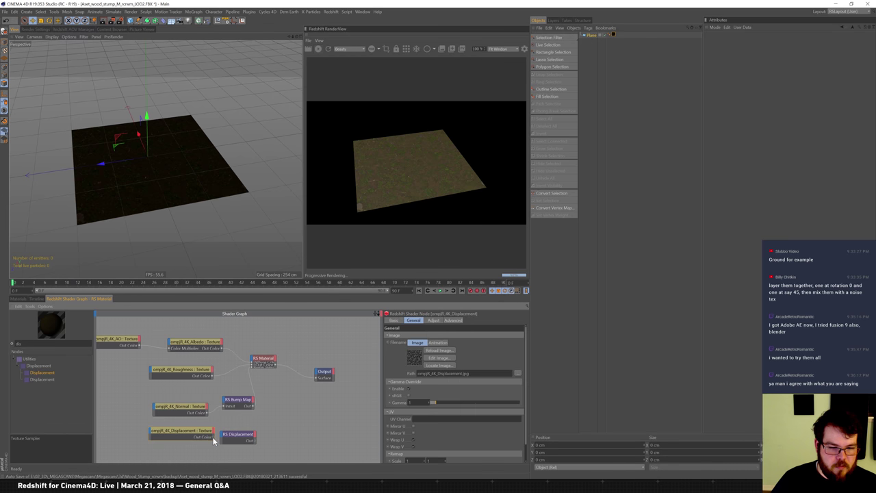
click(222, 436)
mouse_move(238, 446)
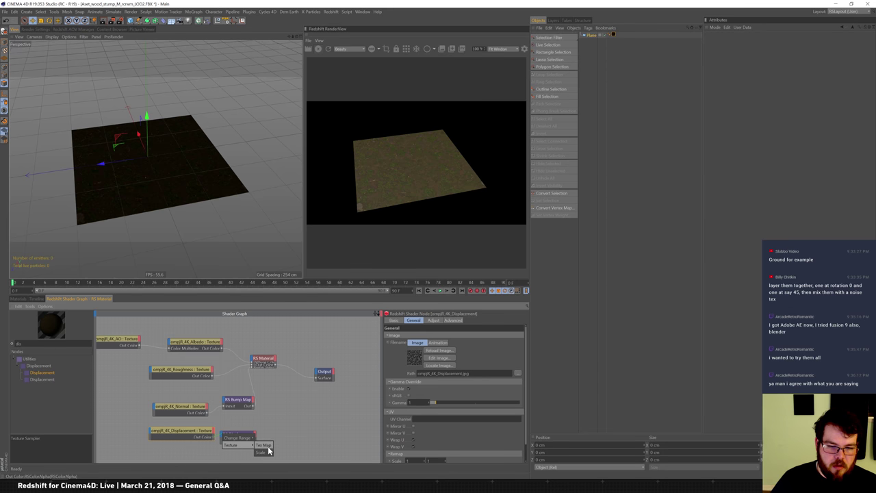
click(265, 446)
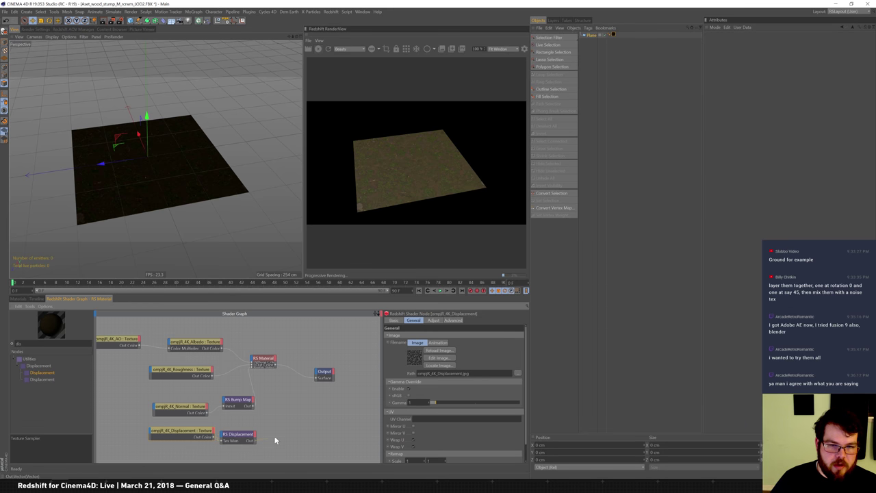
click(317, 374)
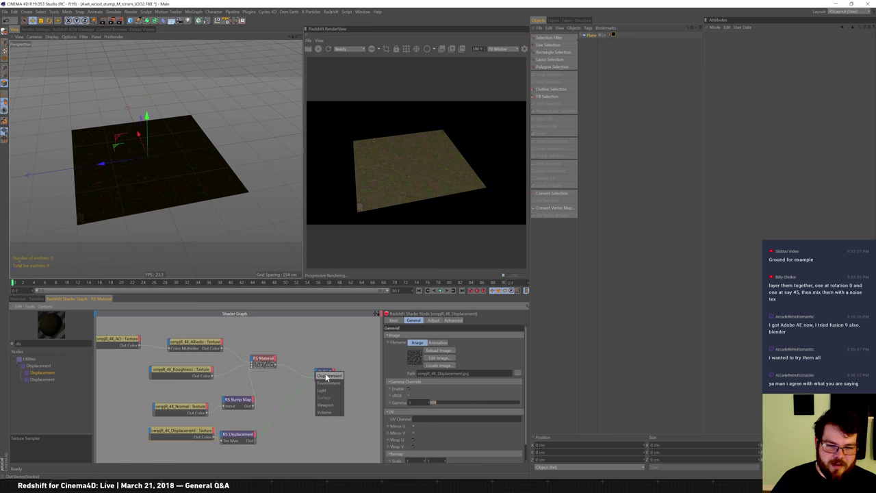
click(227, 360)
click(240, 370)
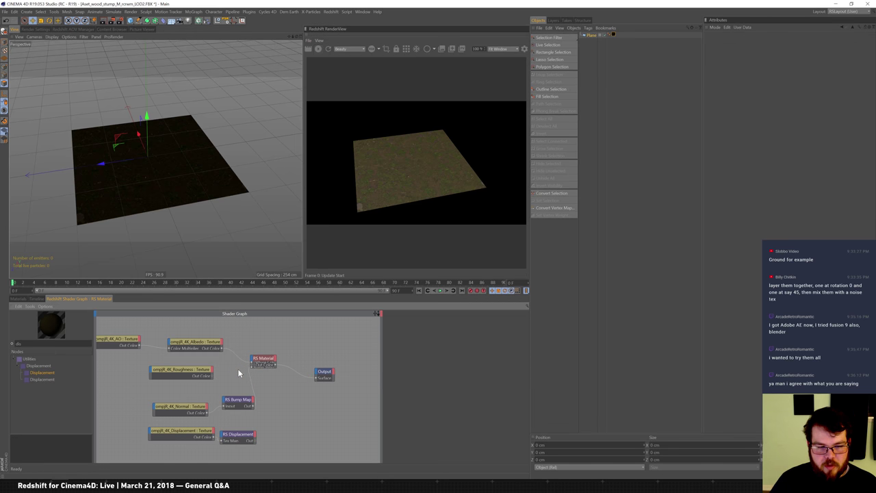
Step: Box-select and delete the Normal, Displacement, Bump Map and RS Displacement nodes, then select Plane
drag(264, 457, 197, 400)
key(Delete)
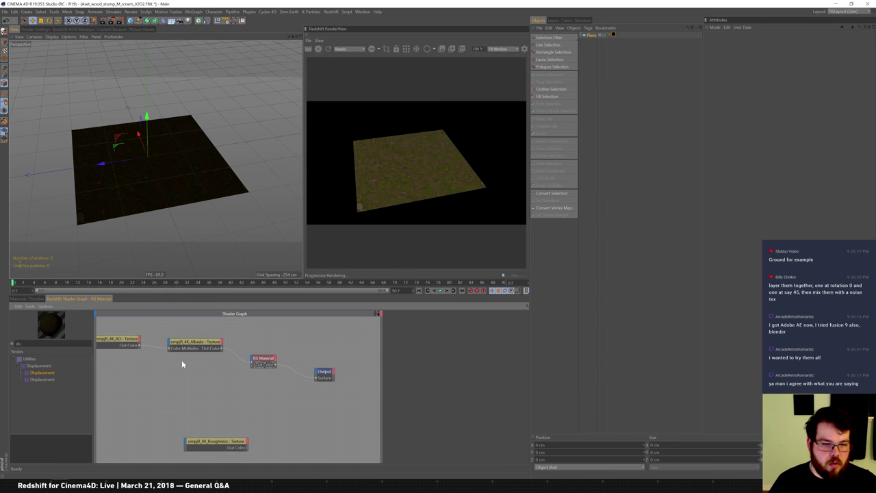
scroll(150, 203, up, 5)
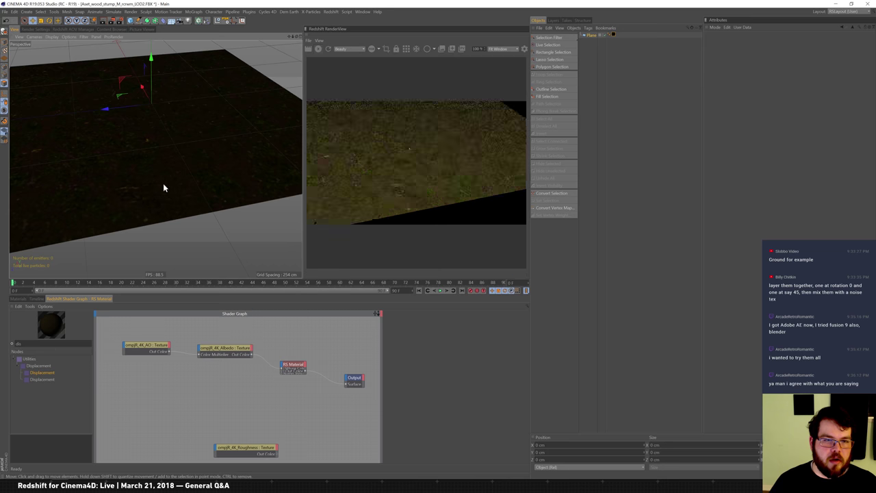
alt+drag(208, 183, 143, 145)
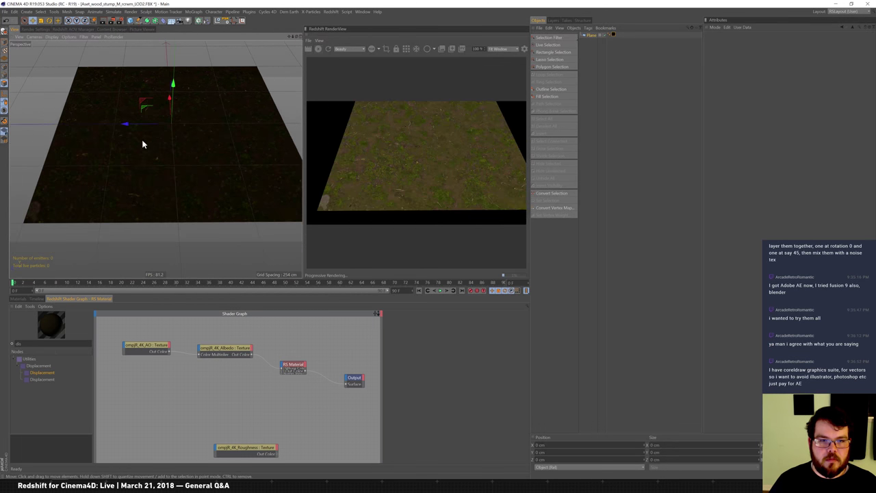
mouse_move(98, 184)
alt+mouse_down()
mouse_move(104, 166)
mouse_move(98, 171)
alt+mouse_up()
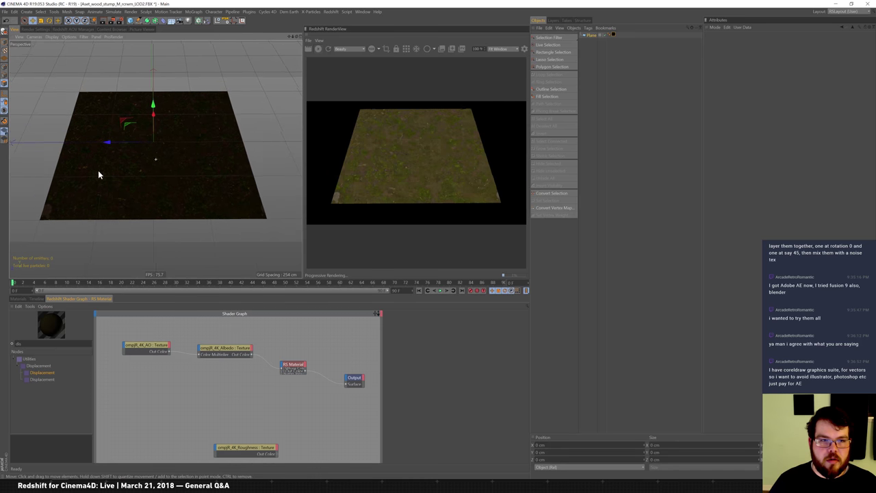
click(591, 36)
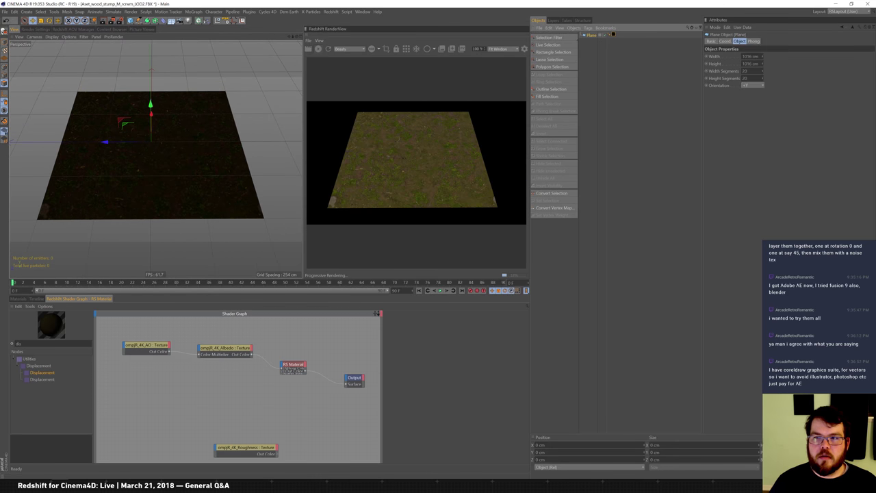
Step: Set the plane's Width and Height to 2000 cm
double_click(761, 56)
text(2000)
key(Tab)
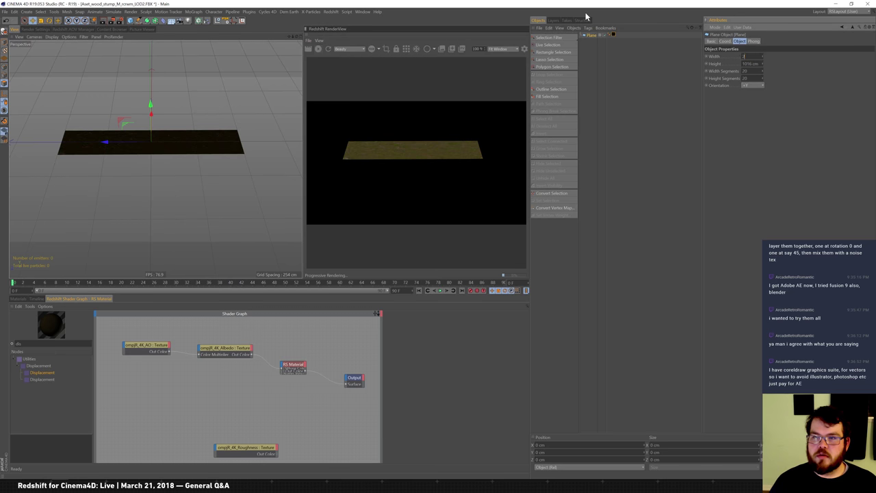
text(200)
key(Return)
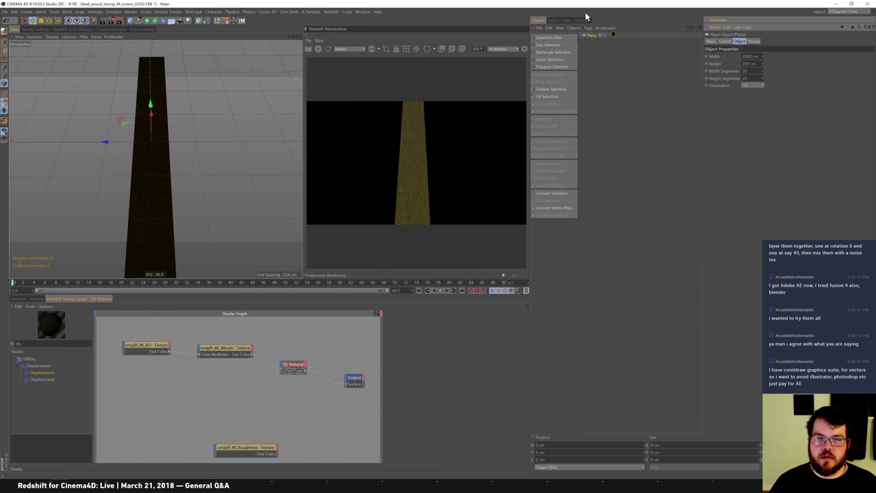
double_click(761, 63)
text(2000)
key(Return)
Step: Frame the enlarged plane in the viewport and start a node search for 'co'
scroll(105, 195, down, 3)
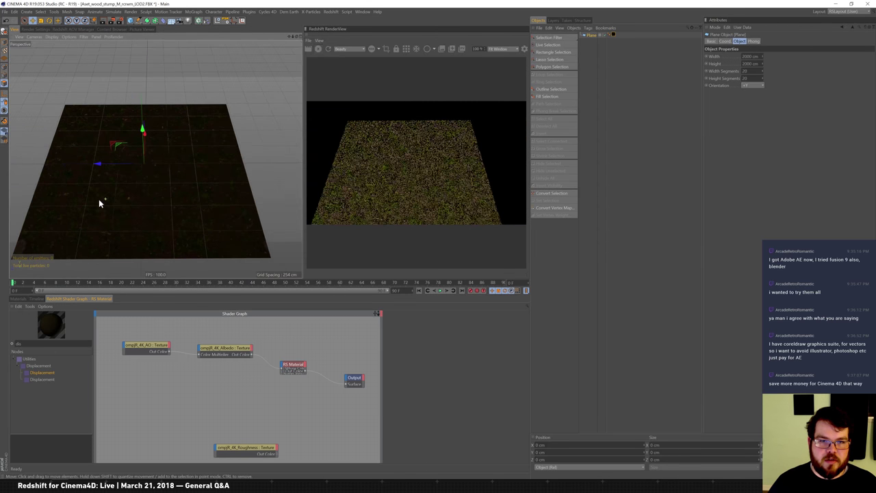
alt+middle_drag(101, 199, 115, 158)
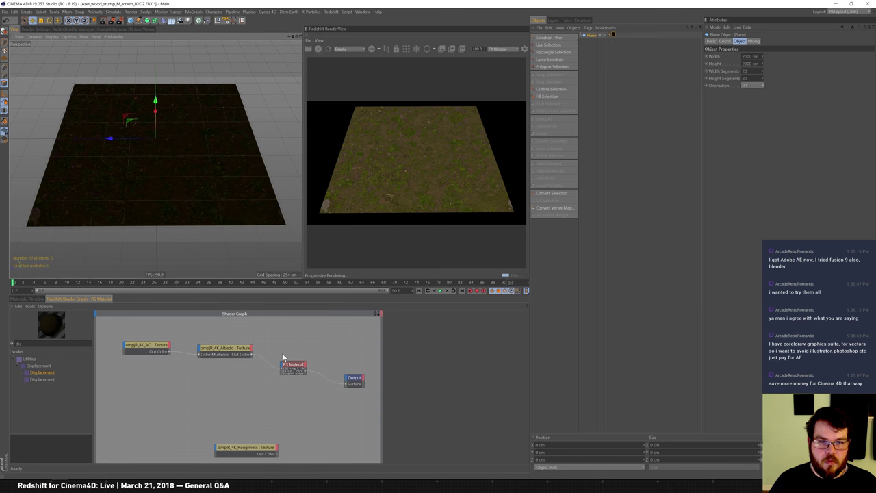
key(BackSpace)
key(BackSpace)
key(BackSpace)
text(color)
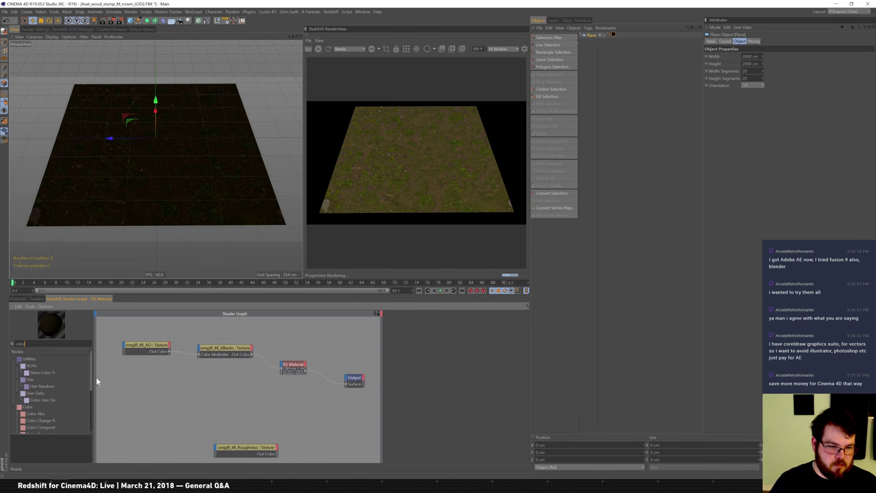
Step: Add an RS Color Layer fed by the Albedo texture and duplicate the AO and Albedo nodes
drag(91, 380, 94, 418)
drag(154, 398, 266, 390)
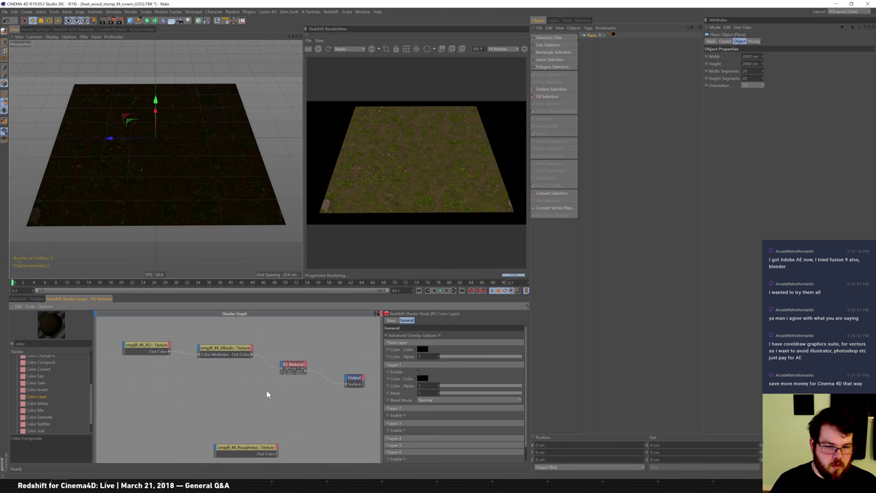
drag(252, 354, 235, 392)
drag(141, 377, 201, 388)
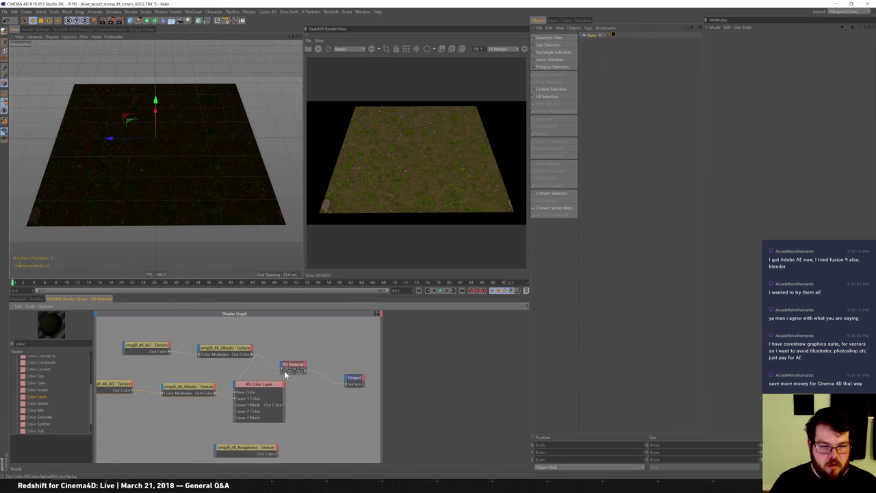
Step: Rearrange the RS Material and Color Layer nodes, then add an RS Noise node via a 'noise' search
drag(284, 367, 314, 380)
drag(262, 386, 274, 376)
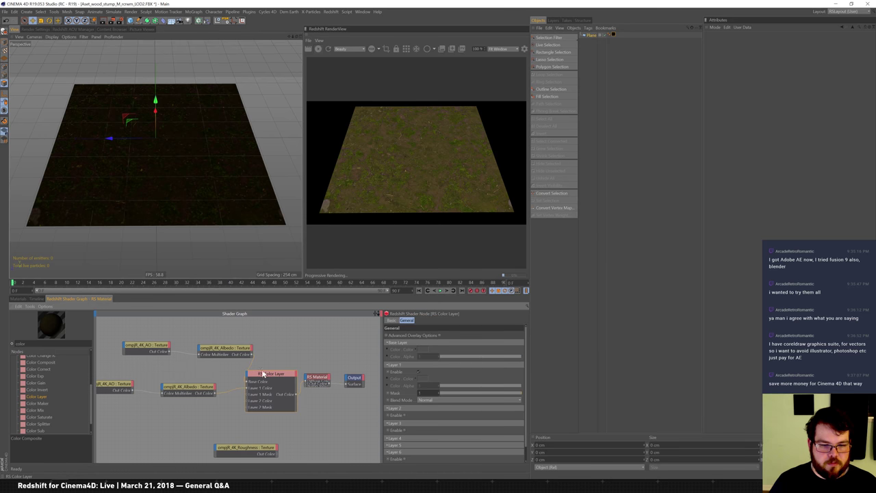
double_click(21, 343)
key(BackSpace)
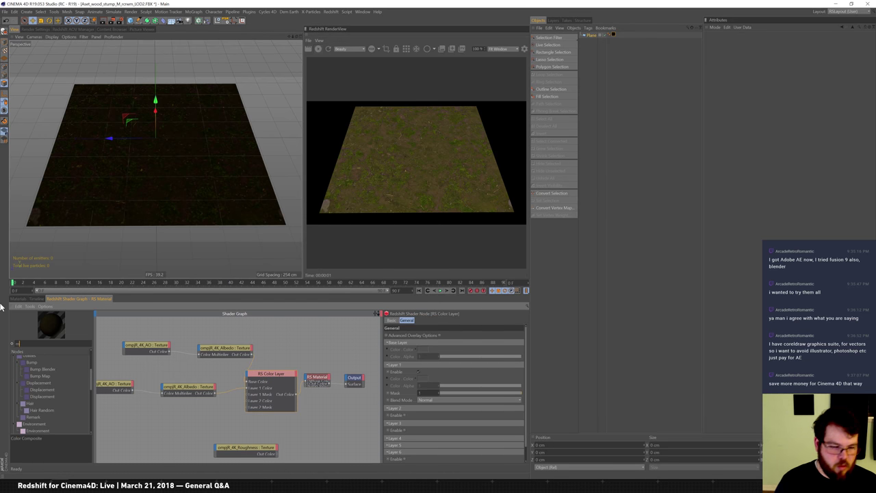
text(noise)
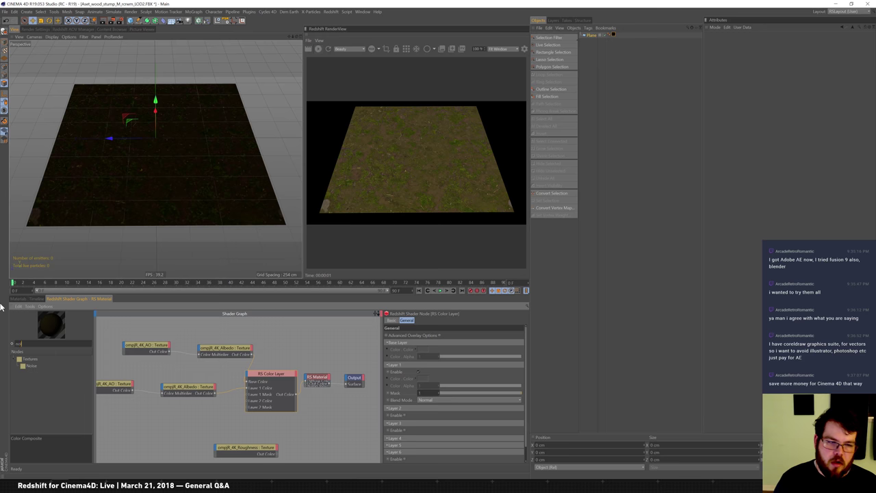
drag(26, 365, 248, 388)
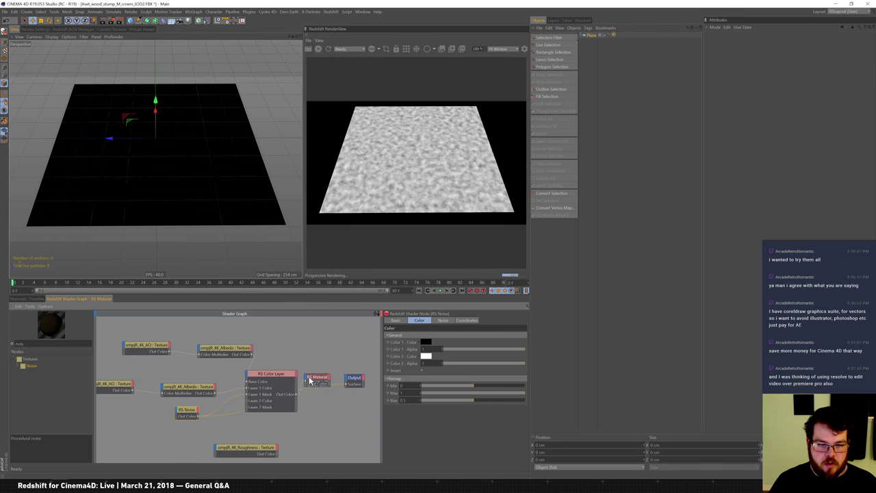
Step: Set the RS Noise Overall Scale to 0.05 and lower its Remap Bias to darken it
click(467, 319)
double_click(436, 356)
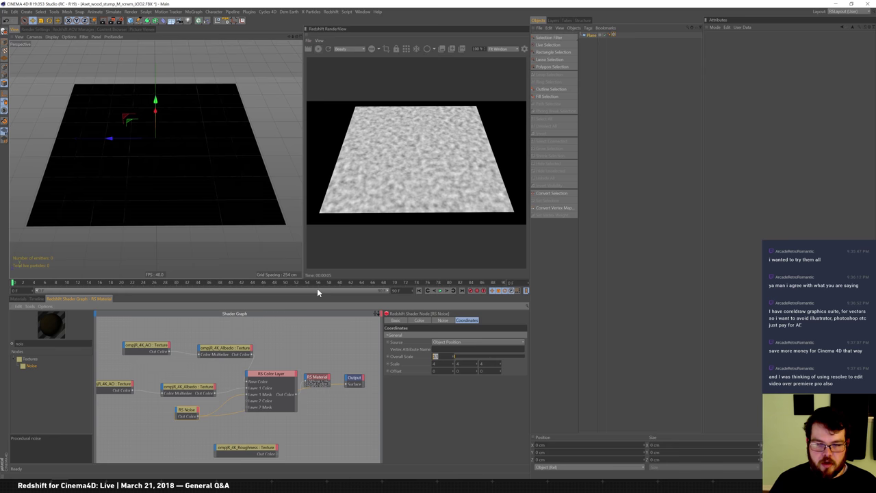
text(0.05)
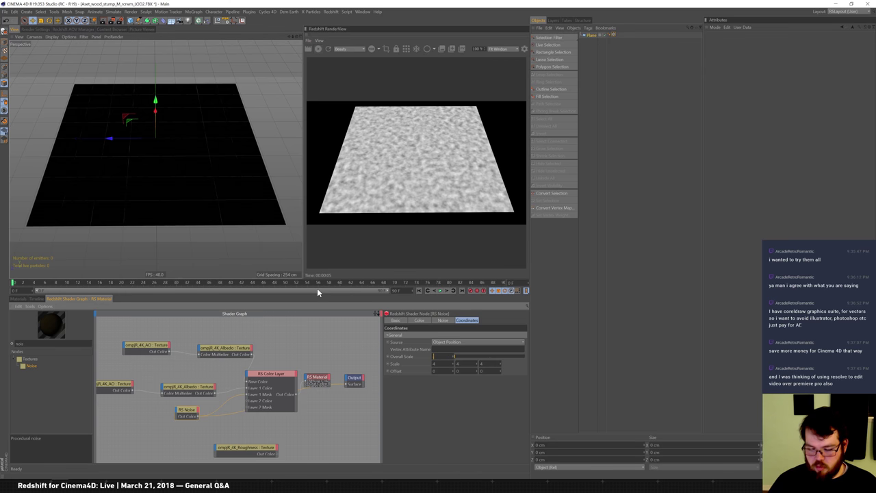
key(Return)
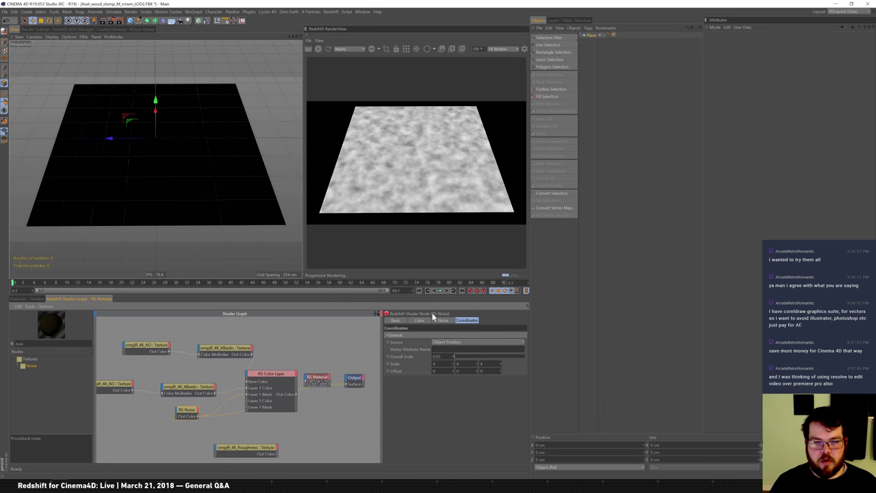
click(442, 319)
click(421, 321)
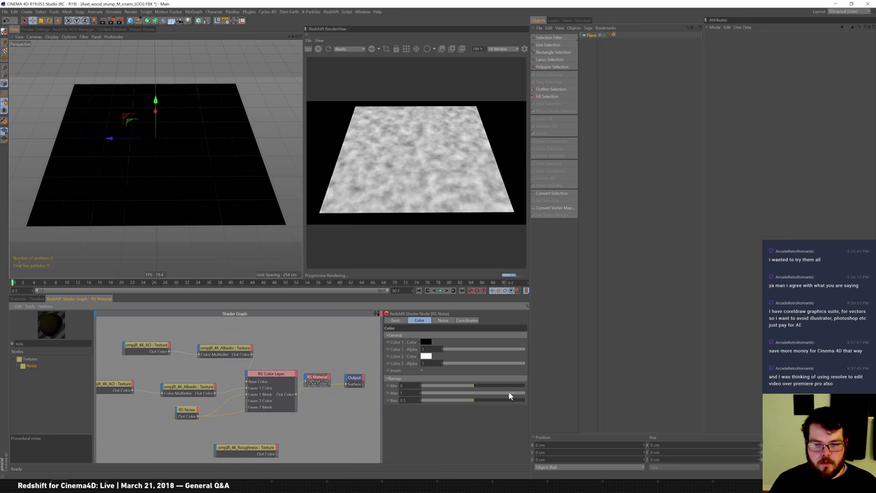
drag(489, 400, 433, 399)
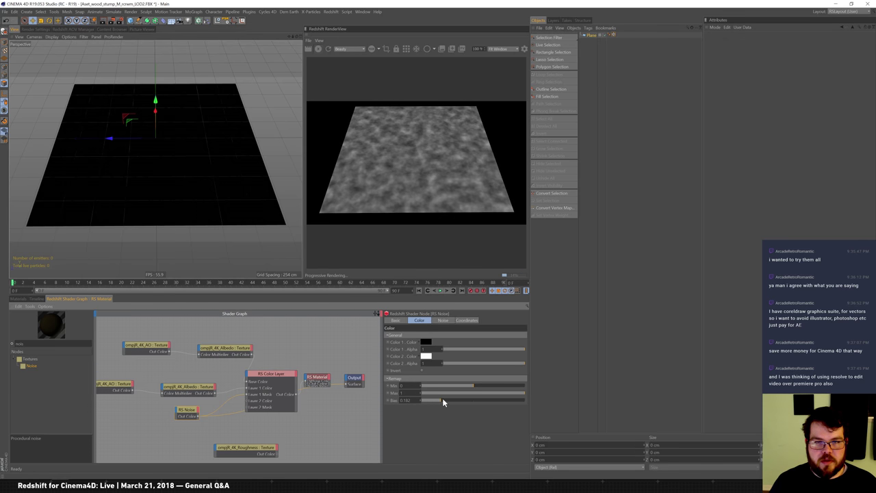
Step: Reduce the noise's Fractal Complexity to 1 for a smoother pattern, then select RS Material
click(443, 320)
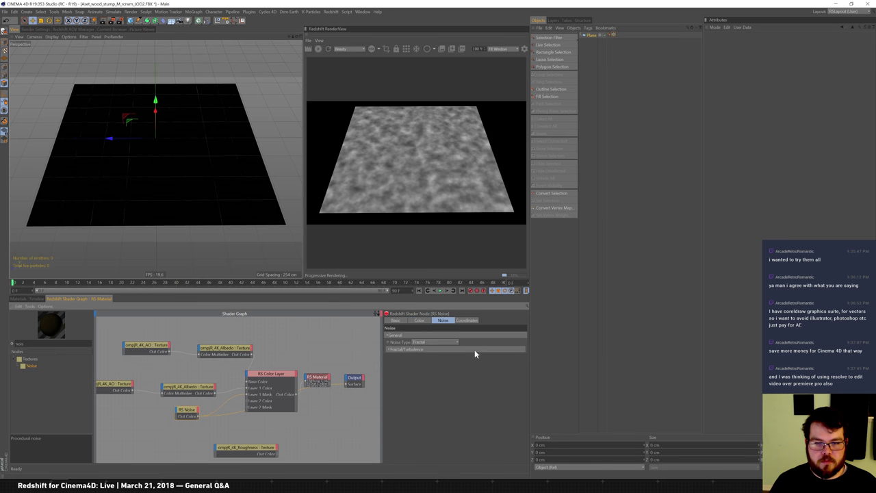
click(401, 350)
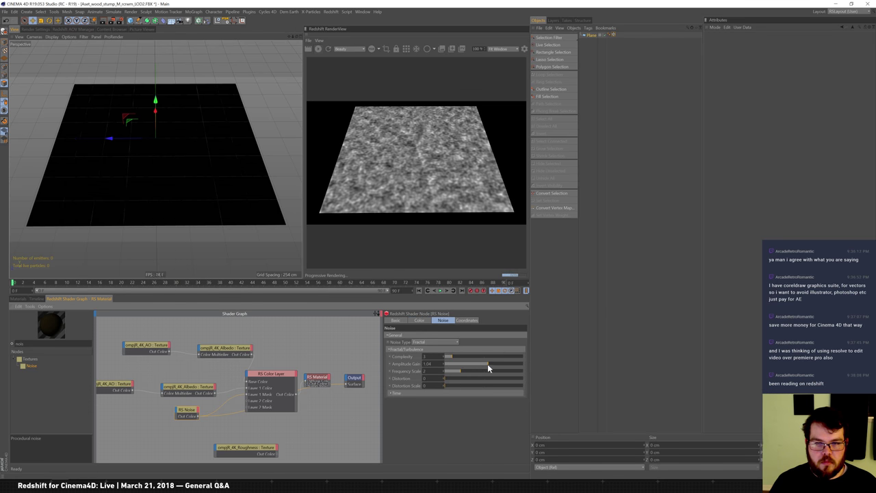
drag(453, 356, 447, 356)
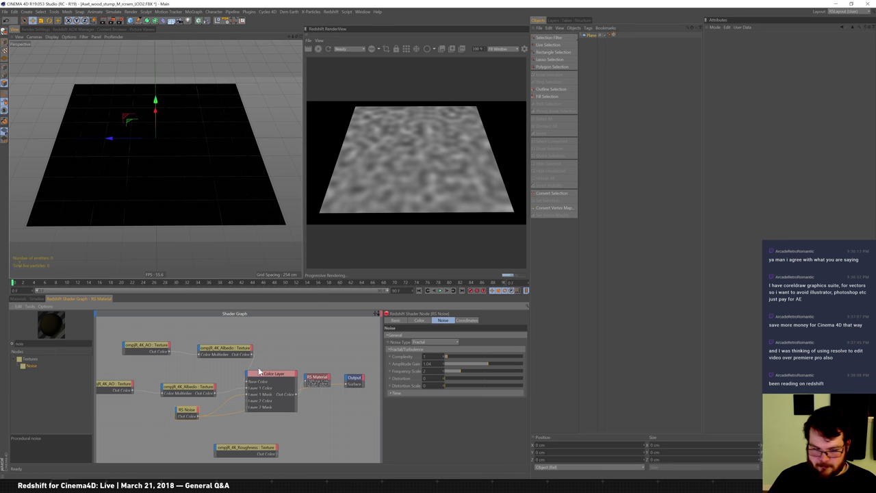
click(321, 378)
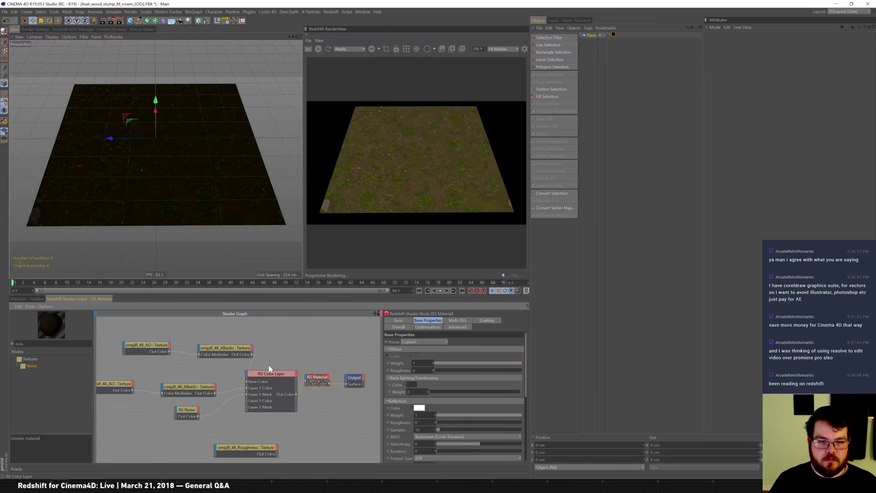
Step: Inspect the Albedo texture and RS Color Layer nodes and nudge the RS Material node down
click(240, 350)
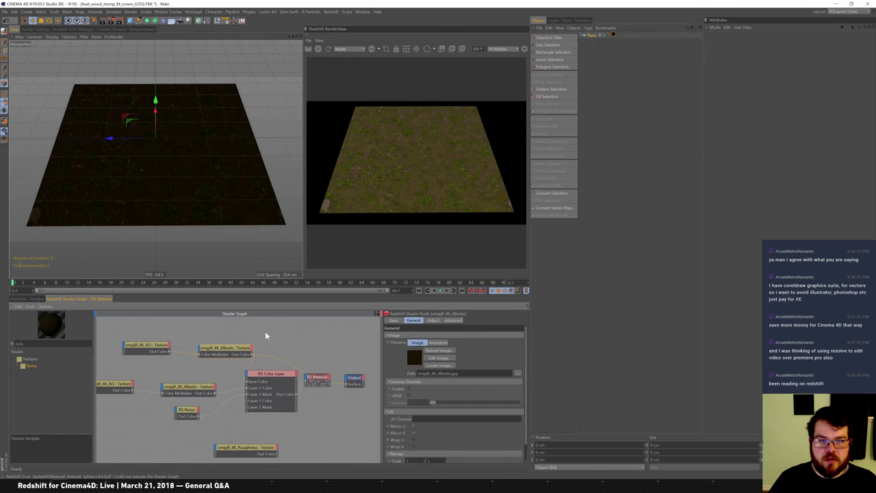
click(265, 374)
drag(324, 378, 325, 391)
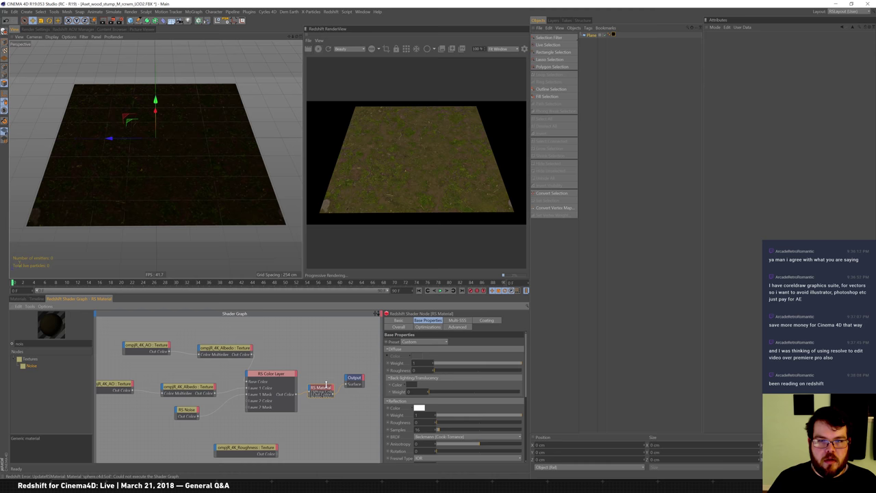
scroll(188, 156, up, 2)
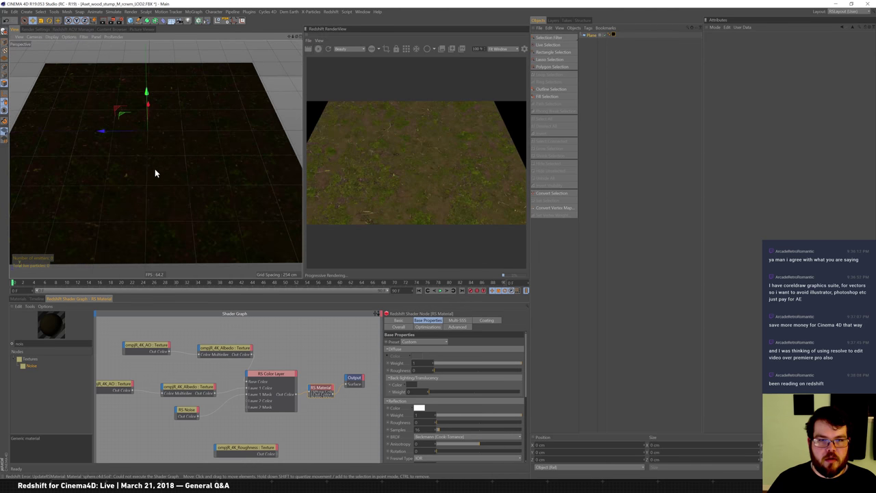
Step: Rotate the duplicated Albedo texture by 45 degrees
click(277, 373)
click(200, 388)
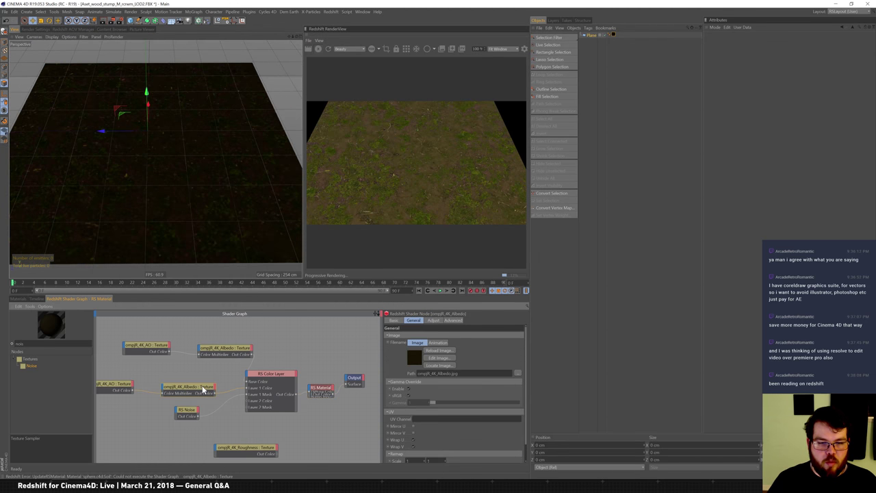
scroll(525, 396, down, 1)
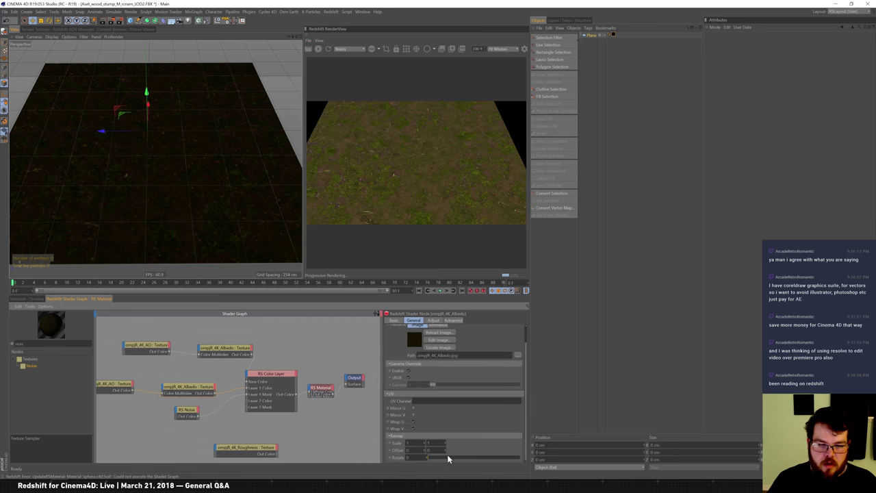
text(45)
key(Return)
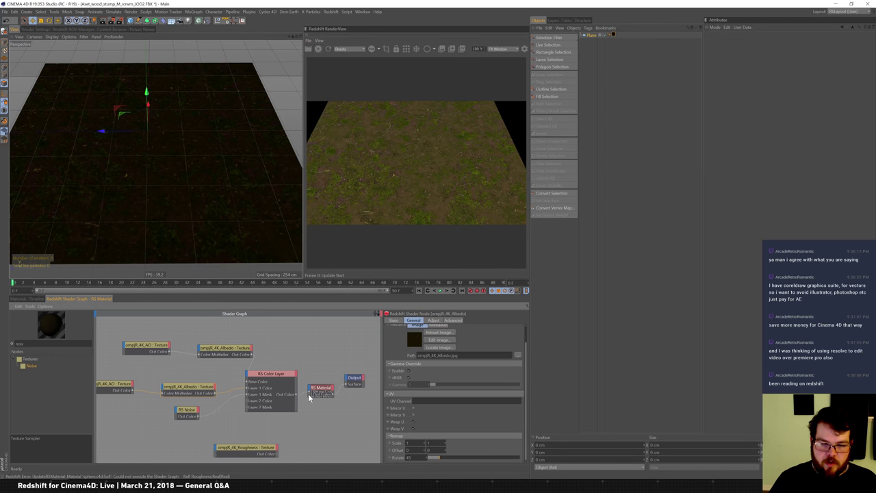
Step: Review the AO, both Albedo textures, the Color Layer and the RS Material node settings
click(120, 384)
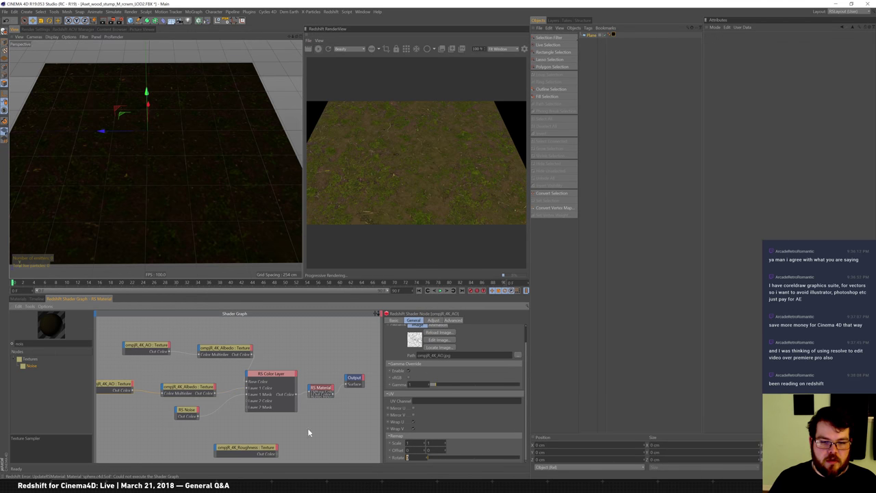
click(205, 390)
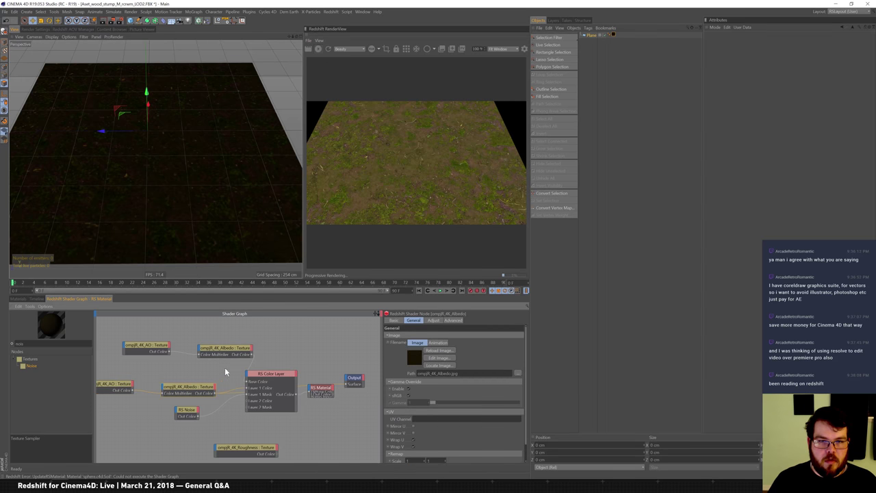
click(235, 349)
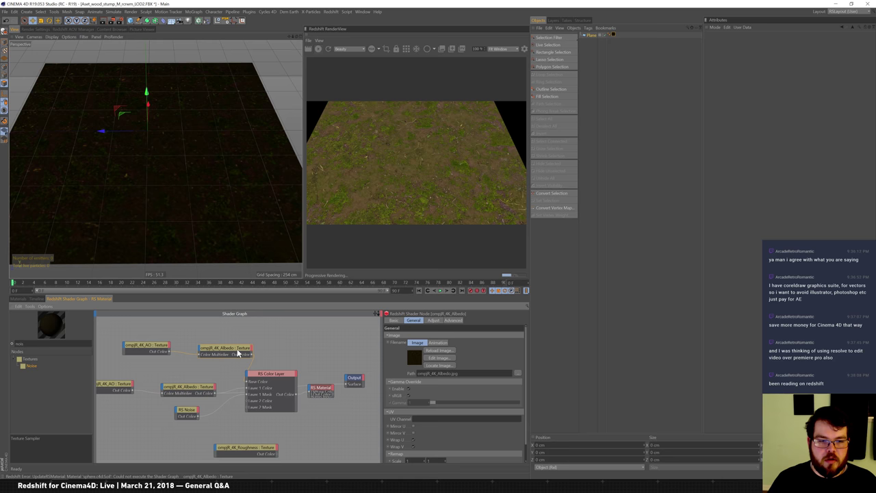
click(213, 388)
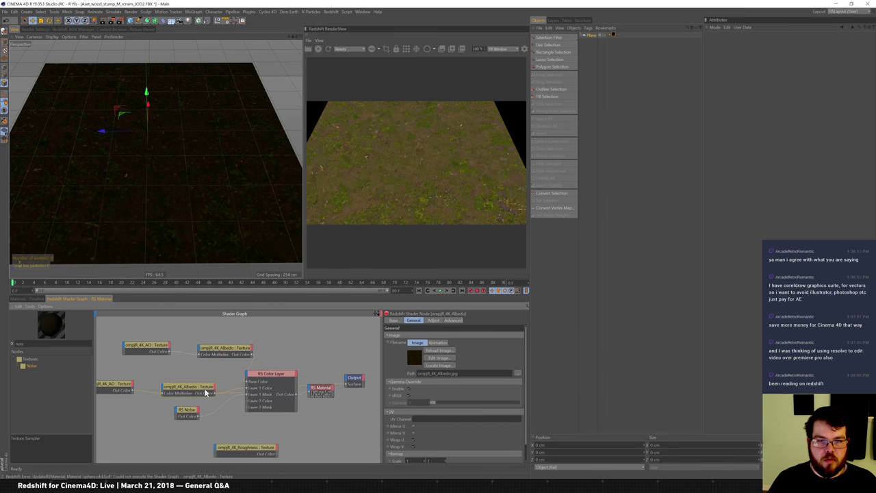
click(286, 380)
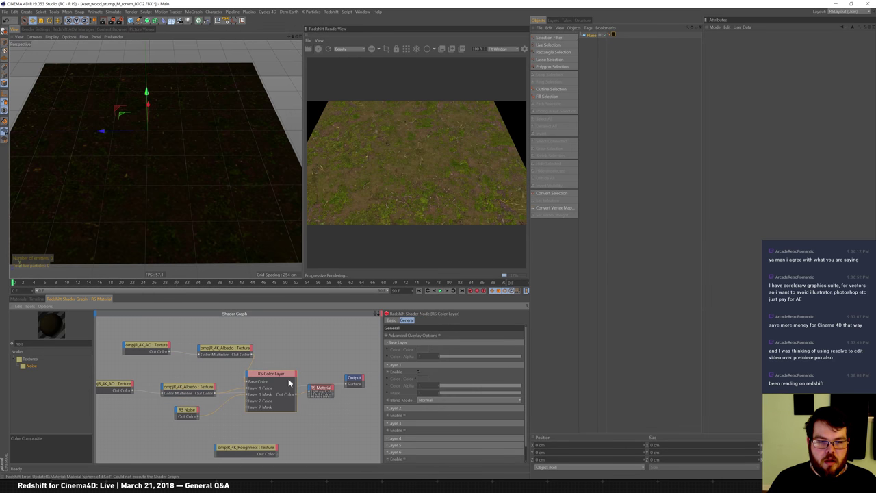
click(332, 387)
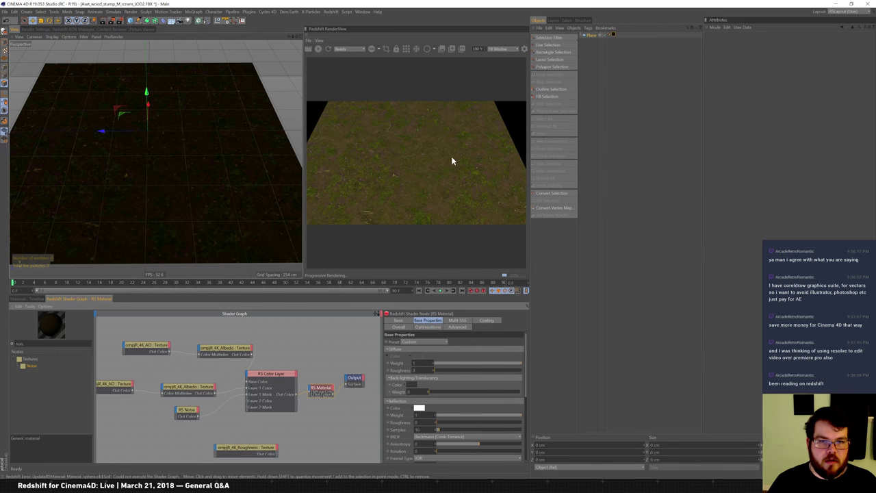
Step: Orbit and zoom the viewport to check how the noise-masked soil breaks up tiling
alt+drag(127, 191, 116, 142)
alt+drag(133, 187, 165, 159)
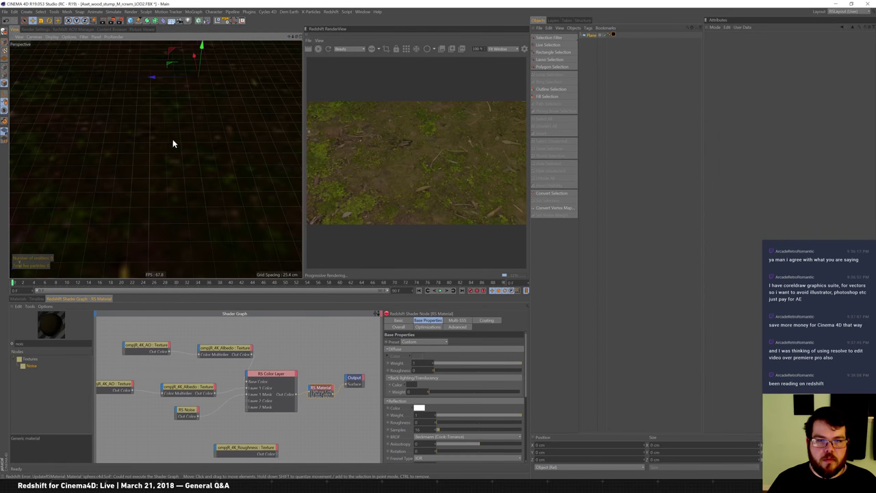
scroll(130, 136, down, 5)
alt+drag(156, 141, 181, 152)
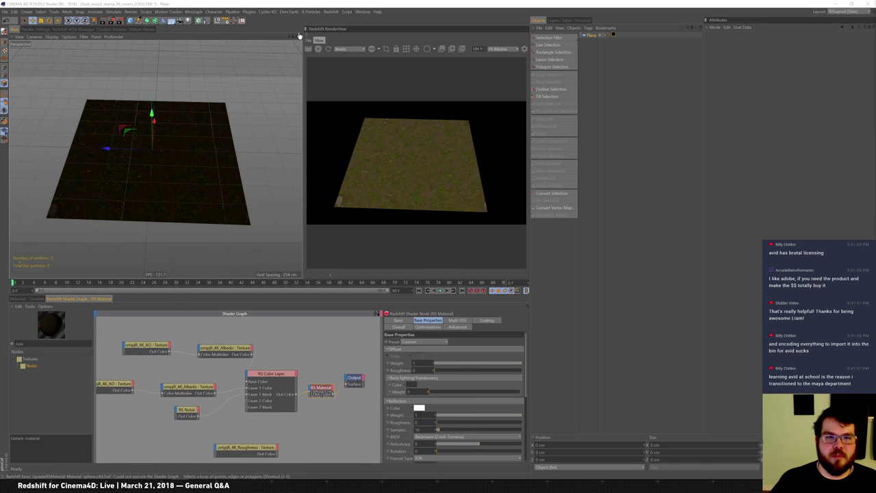
Step: Resize the soil plane to 5000 cm and orbit over the enlarged surface
click(34, 299)
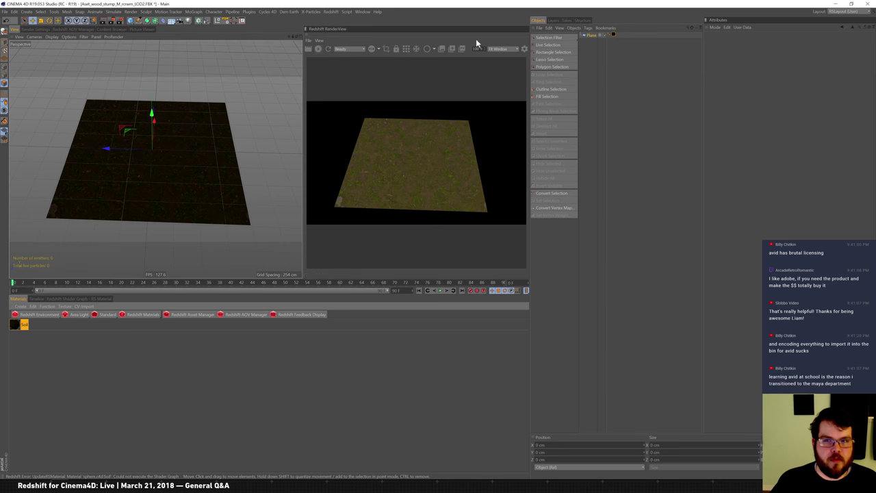
click(592, 35)
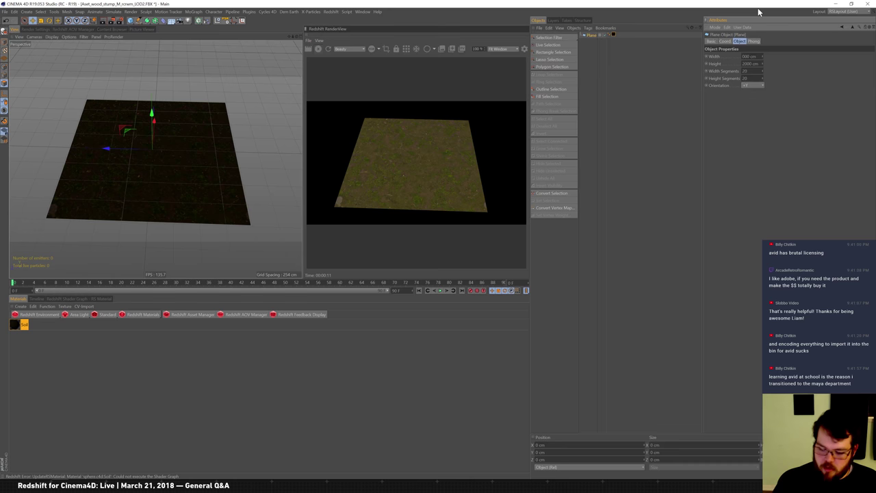
text(5000)
key(Tab)
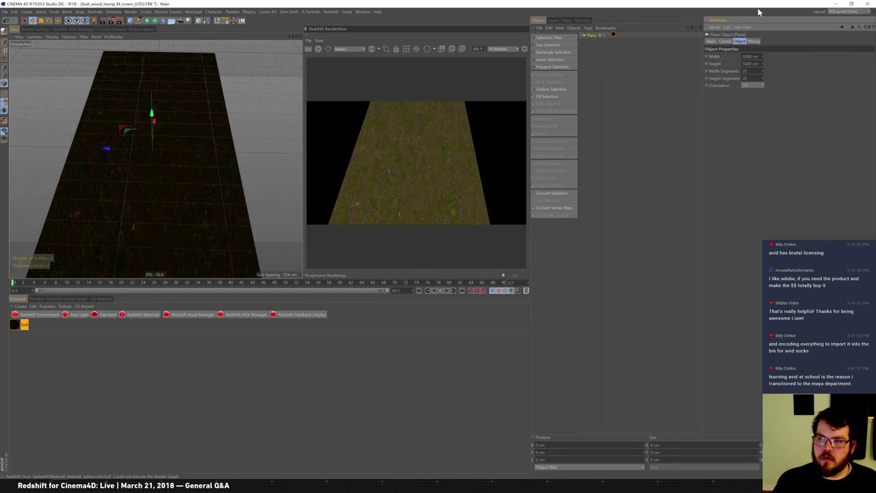
scroll(173, 162, down, 5)
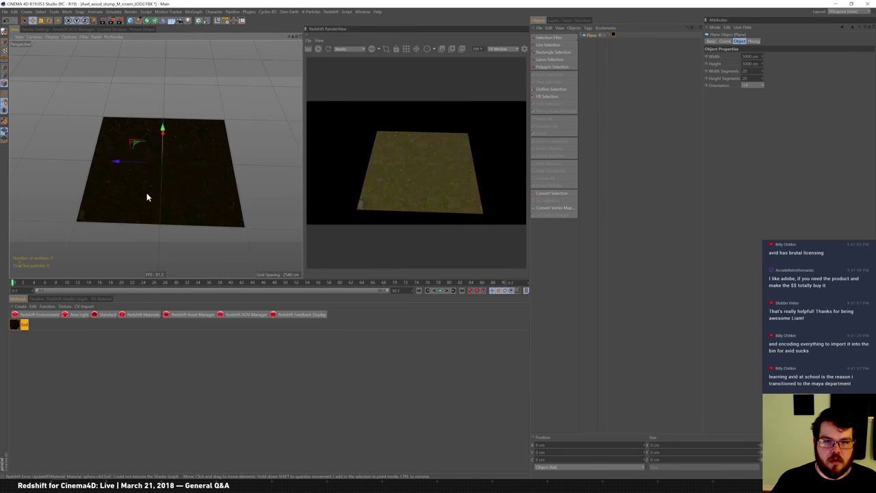
scroll(164, 188, up, 3)
scroll(155, 174, up, 3)
alt+drag(86, 150, 136, 157)
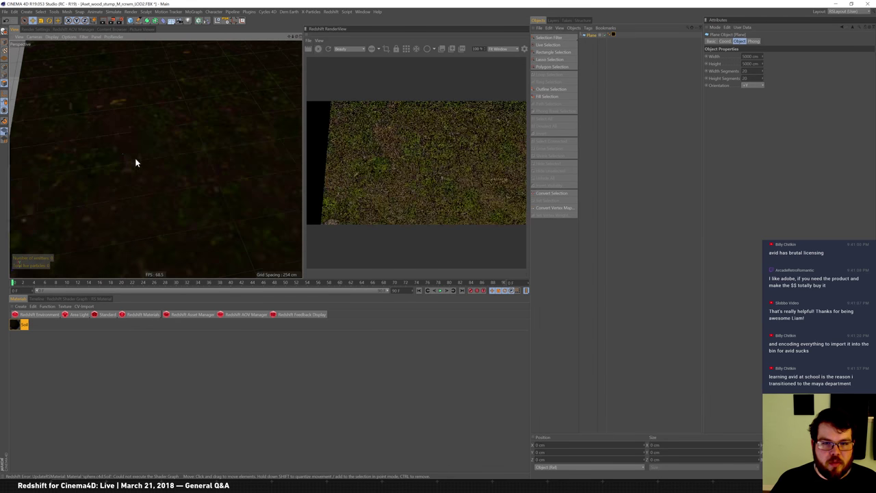
mouse_move(137, 123)
alt+mouse_down()
mouse_move(137, 141)
mouse_move(125, 132)
mouse_move(162, 119)
mouse_move(72, 143)
mouse_move(78, 152)
mouse_move(164, 141)
mouse_move(141, 137)
mouse_move(203, 149)
mouse_move(85, 136)
mouse_move(212, 155)
mouse_move(182, 133)
mouse_move(145, 144)
mouse_move(151, 136)
alt+mouse_up()
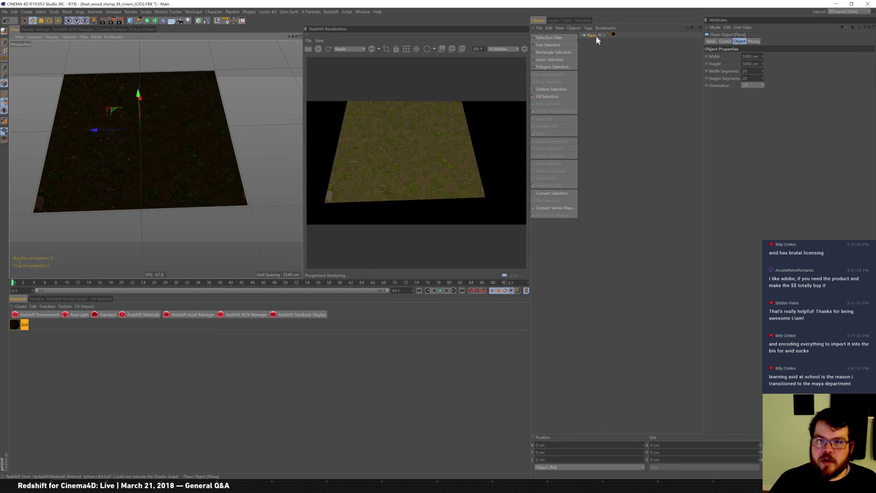
Step: Set the Soil texture tag's Tiles U and V to 2 and frame the tiled plane
click(614, 35)
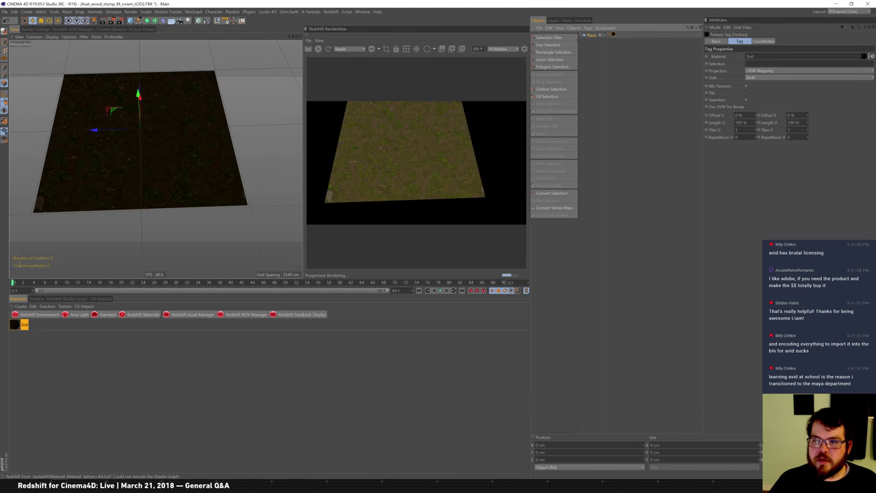
text(2)
key(Tab)
text(2)
key(Return)
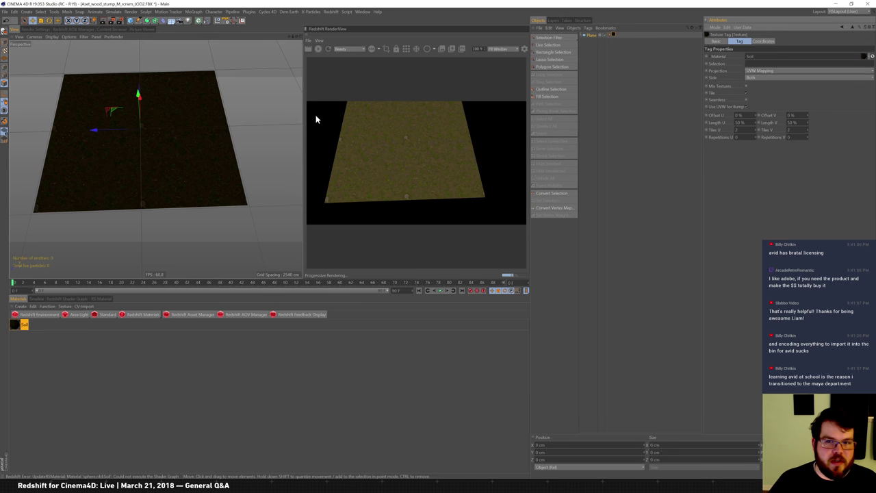
key(h)
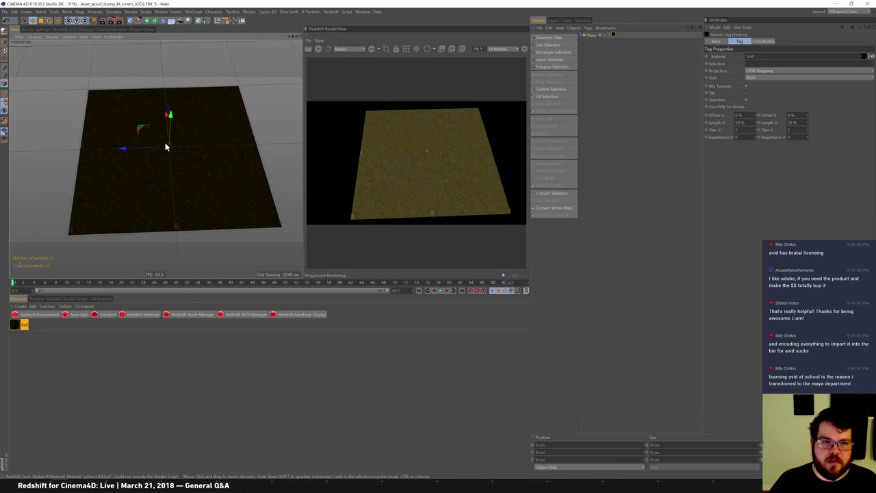
scroll(196, 141, up, 6)
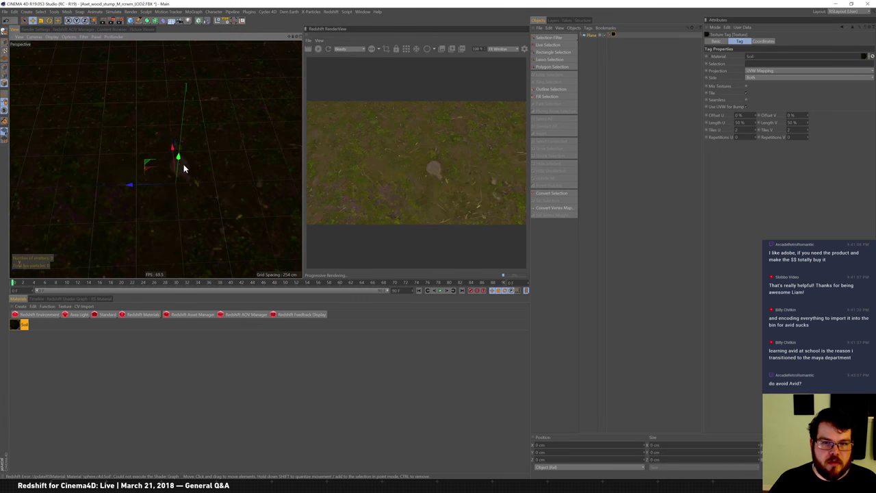
scroll(185, 171, down, 6)
scroll(195, 151, up, 2)
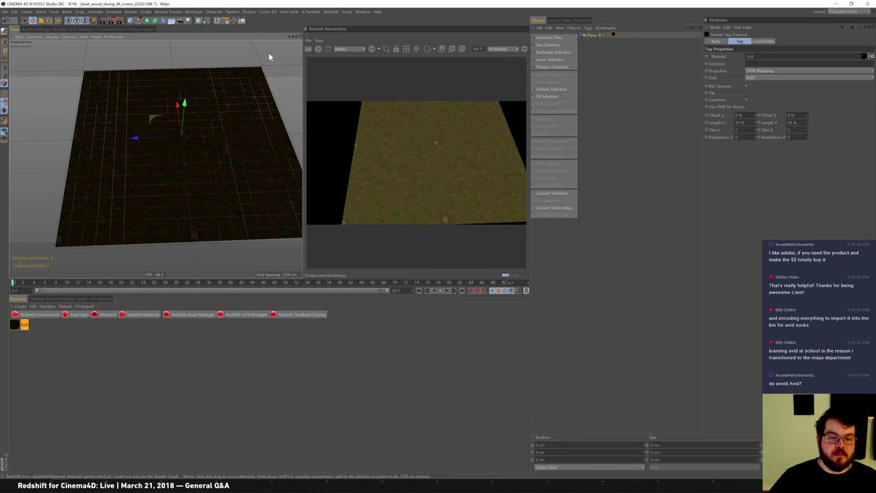
scroll(219, 157, down, 2)
alt+drag(209, 158, 175, 163)
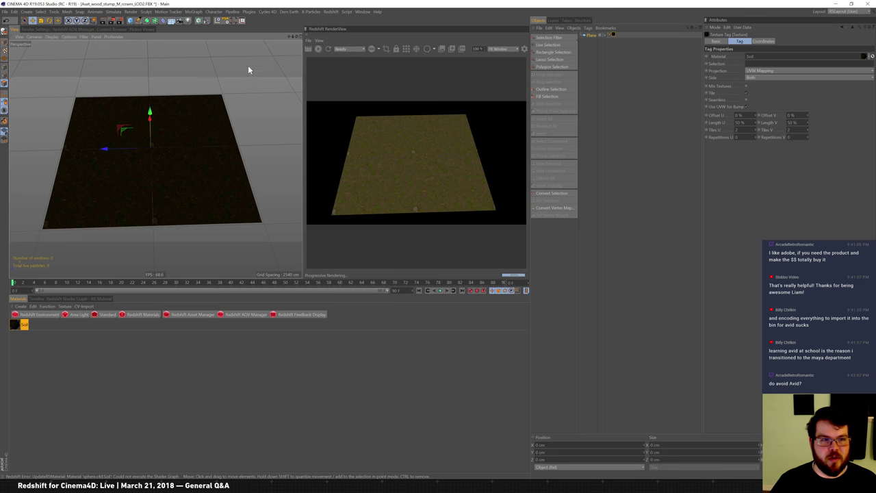
alt+drag(205, 160, 221, 164)
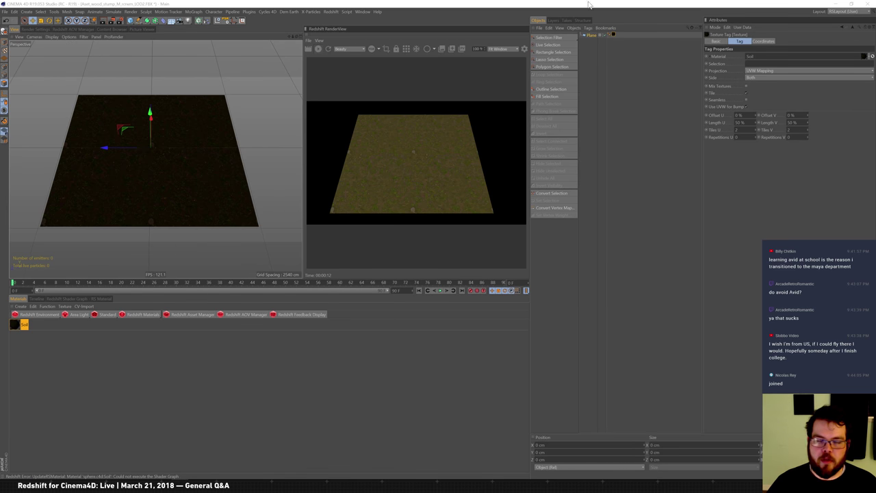
Step: Delete the Plane object to empty the scene, then bring the Megascans browser forward
click(589, 35)
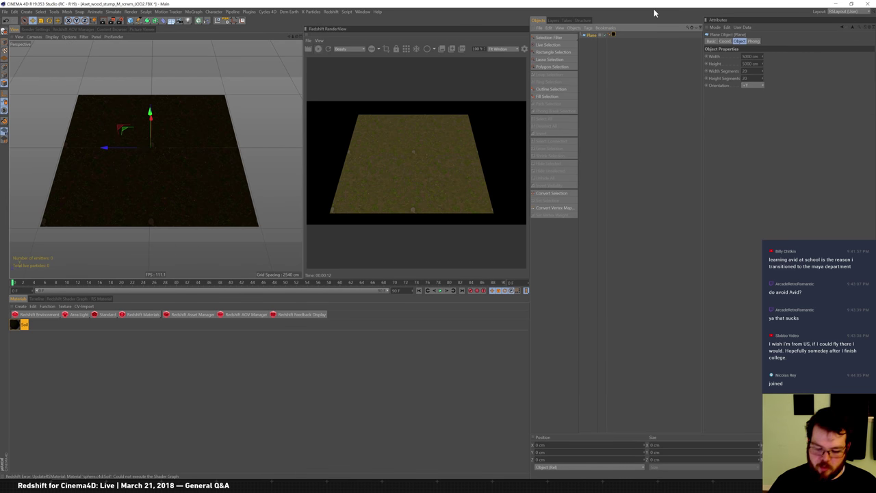
key(Delete)
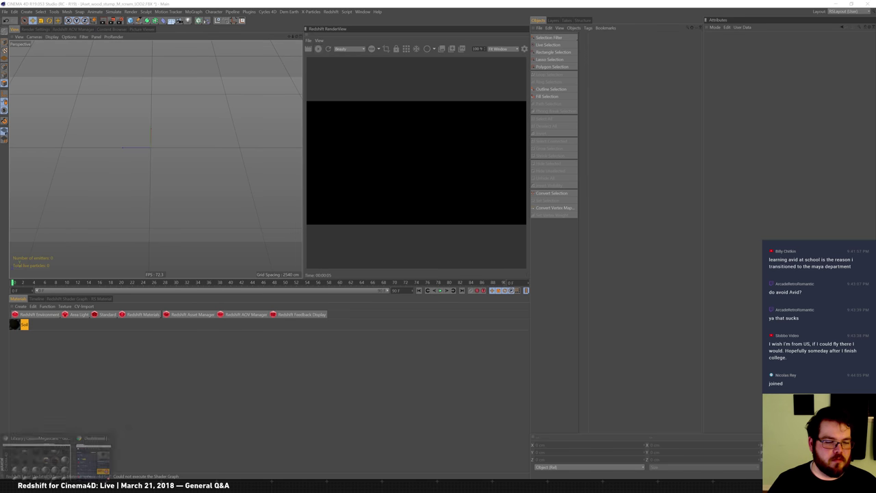
click(57, 472)
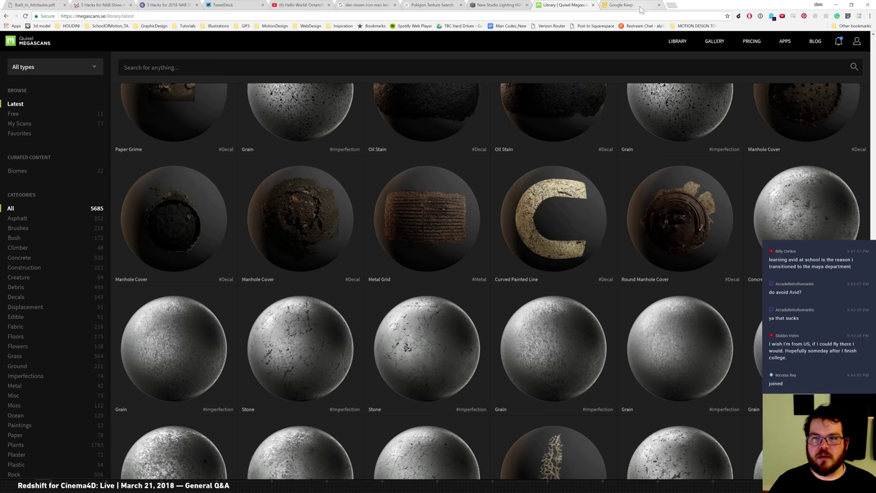
Step: Go to TurboSquid and search for 'vape pen' models
key(ctrl+l)
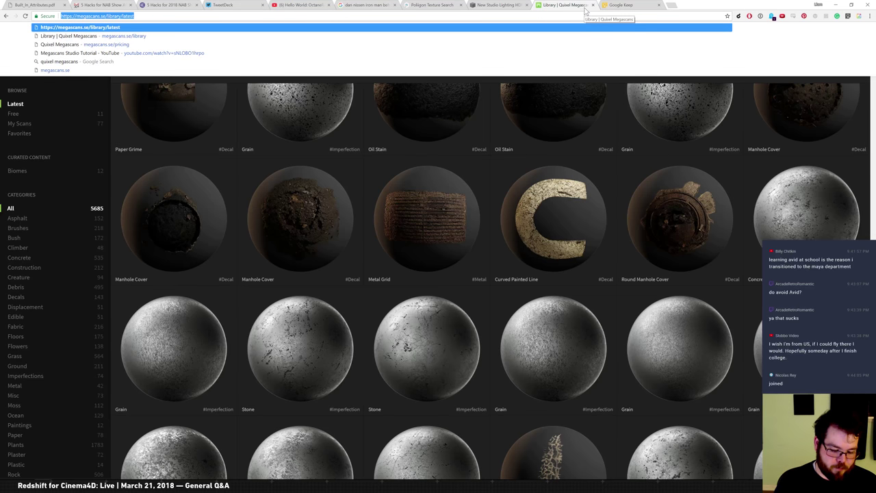
text(turbosquid)
key(Return)
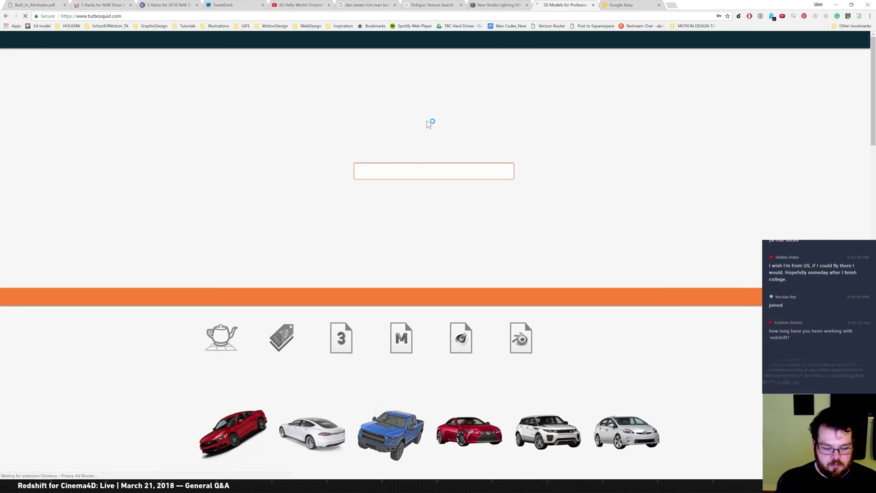
text(vape)
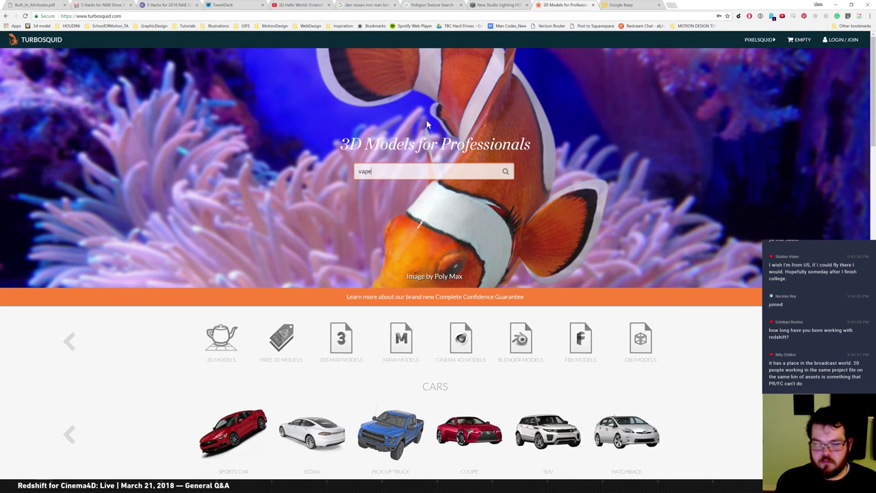
text( pen)
key(Return)
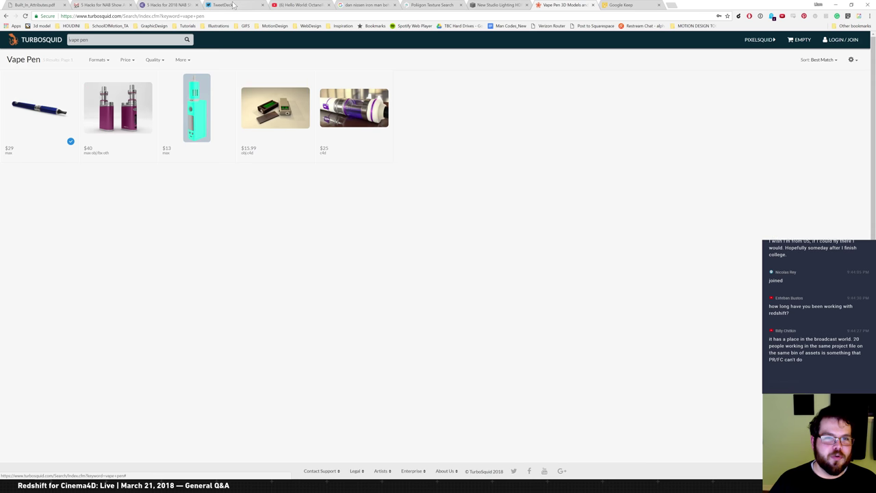
Step: Navigate to free3d.com/free-3d-models/ from the address bar
key(ctrl+l)
text(free3d)
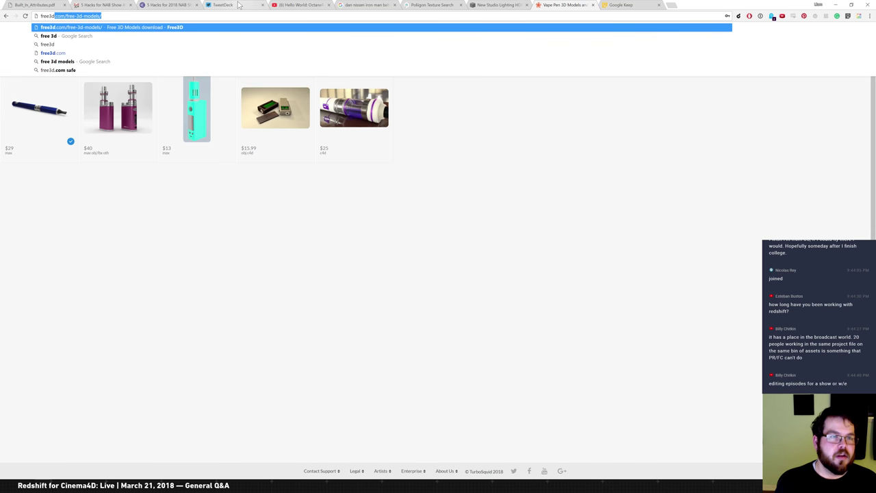
key(Return)
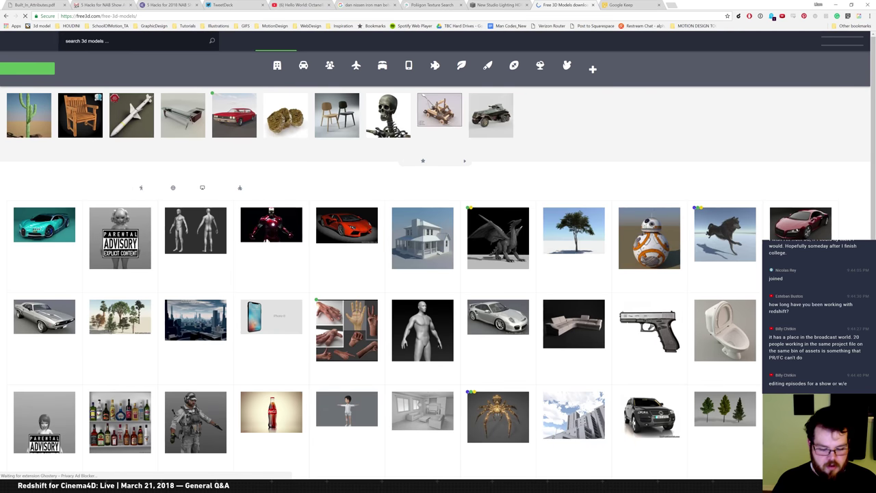
Step: Search Free3D for 'vape pen', then for 'vape' models
text(capel)
key(BackSpace)
key(BackSpace)
key(BackSpace)
text(ape pen)
key(Return)
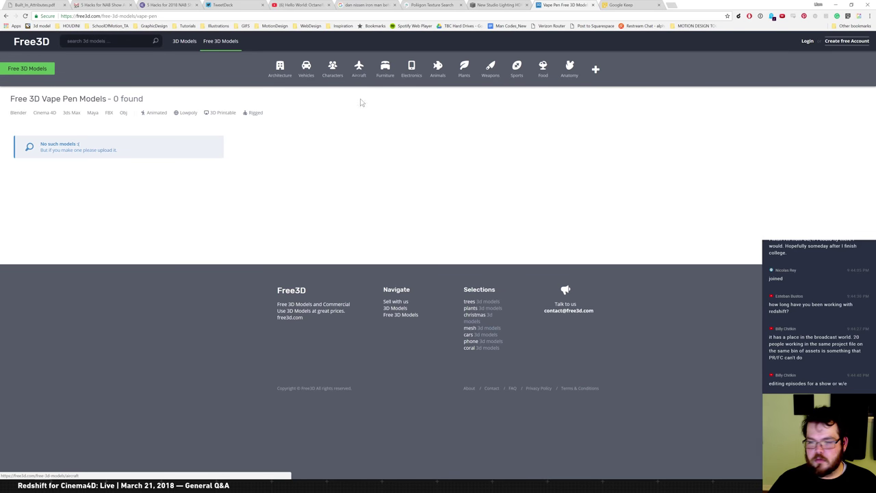
click(102, 41)
text(va)
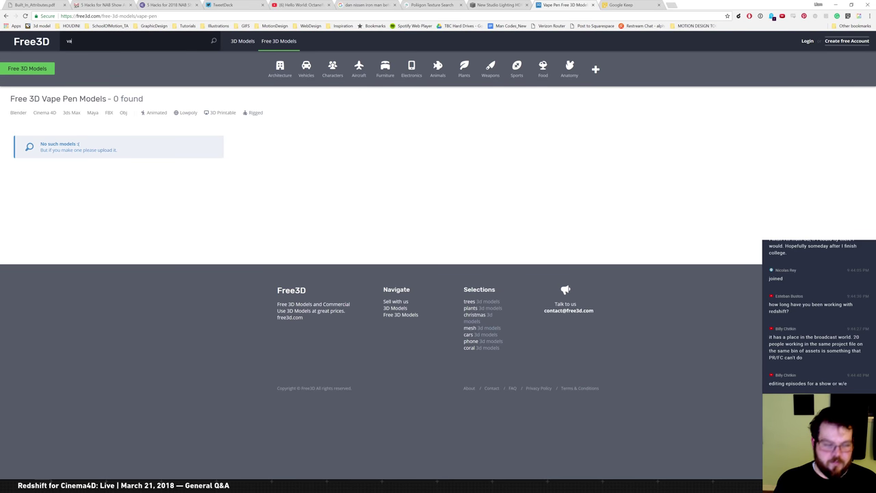
text(pe)
key(Return)
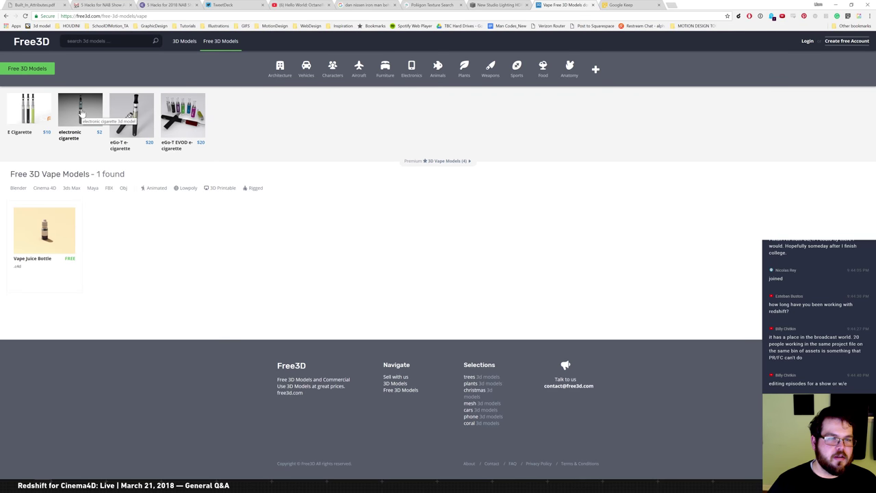
Step: Open the $2 electronic cigarette model page and scroll through its details
click(86, 116)
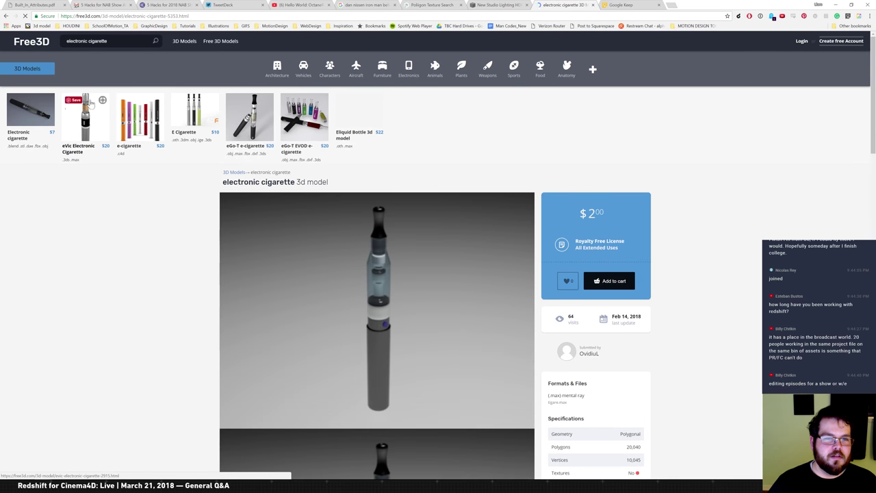
scroll(137, 253, down, 2)
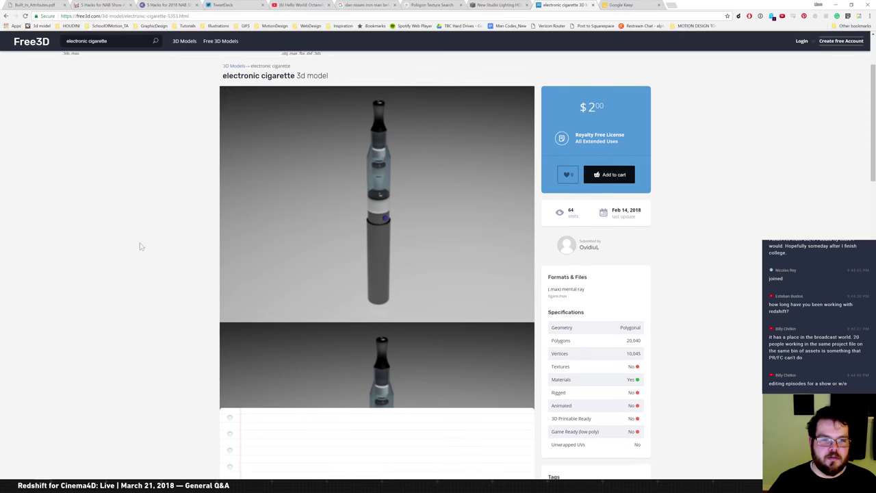
scroll(157, 212, down, 1)
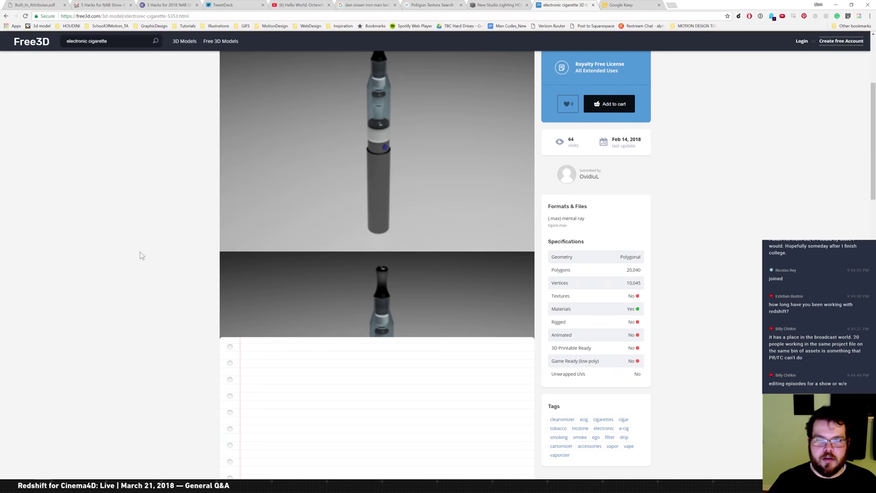
scroll(126, 272, down, 4)
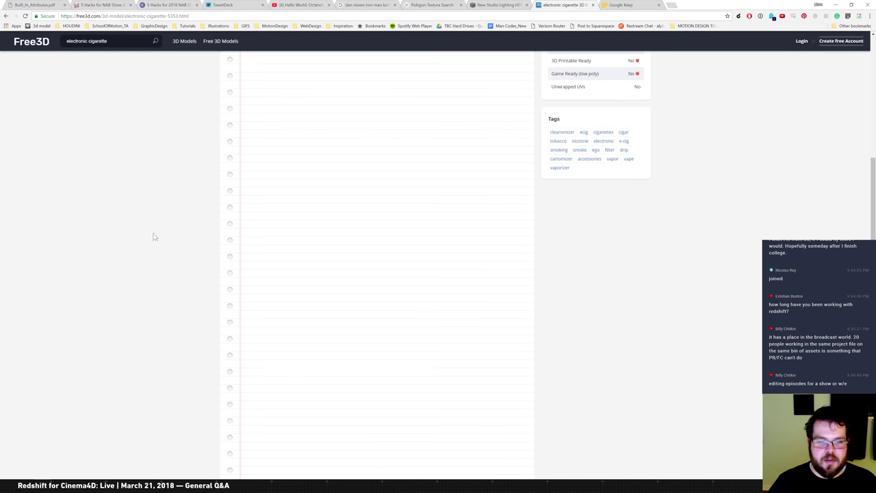
scroll(158, 226, up, 5)
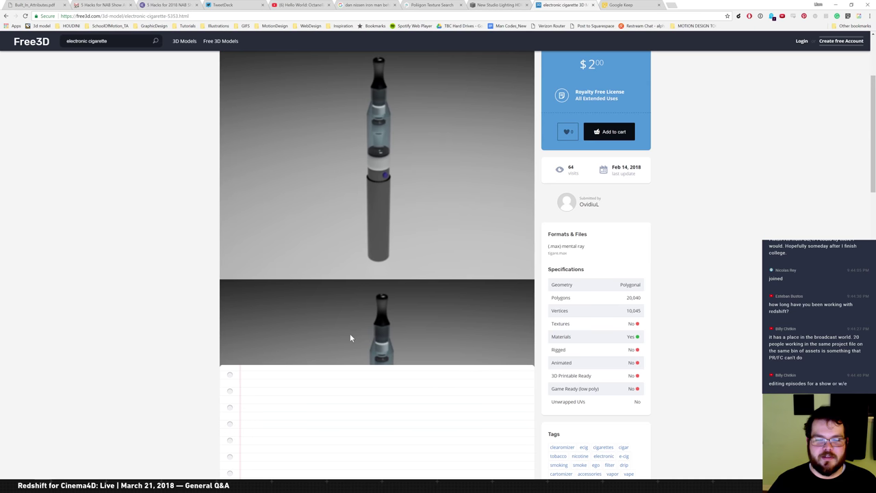
scroll(200, 229, up, 1)
scroll(200, 229, up, 2)
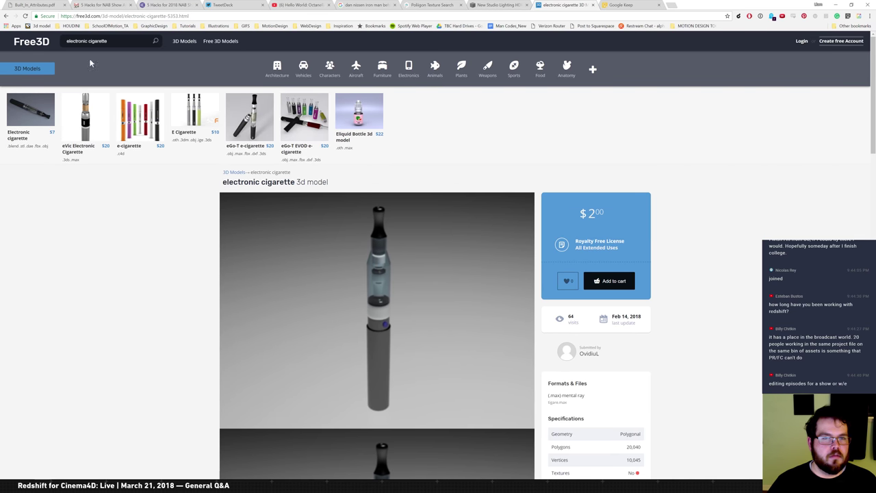
Step: Return to the Free3D home page and browse its new and trending model rows
click(41, 42)
scroll(143, 171, down, 2)
scroll(142, 174, down, 3)
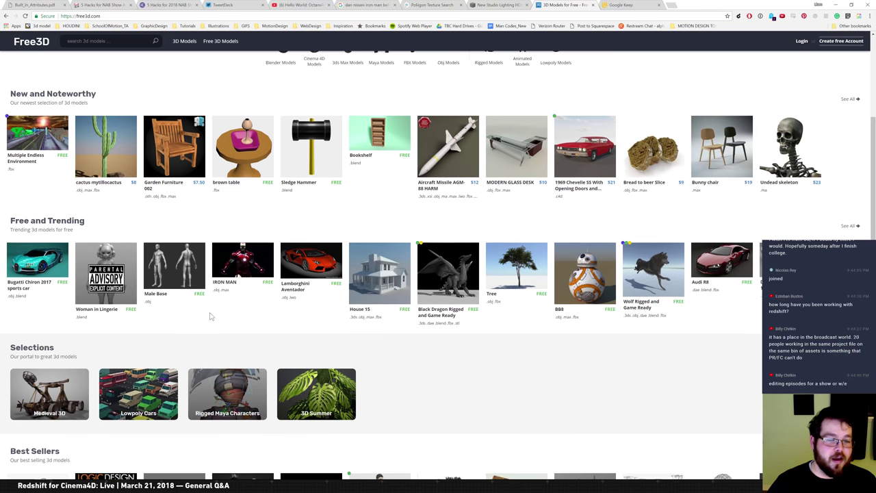
scroll(210, 316, down, 5)
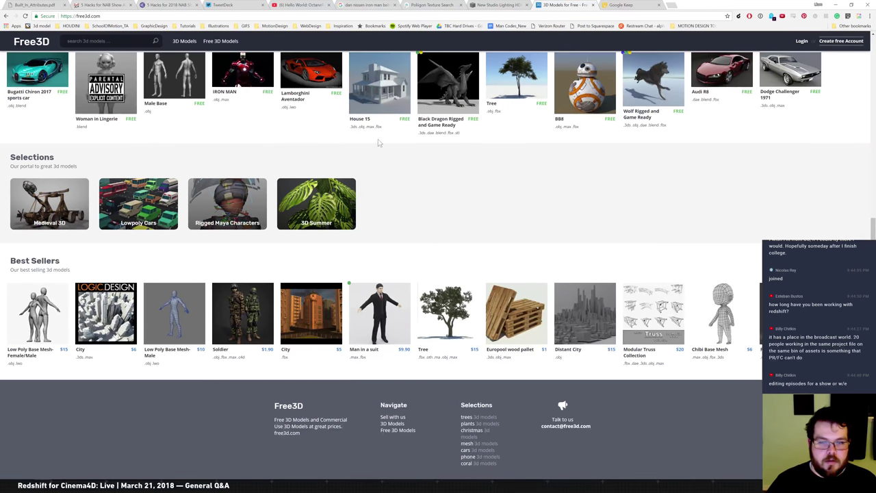
scroll(405, 139, up, 4)
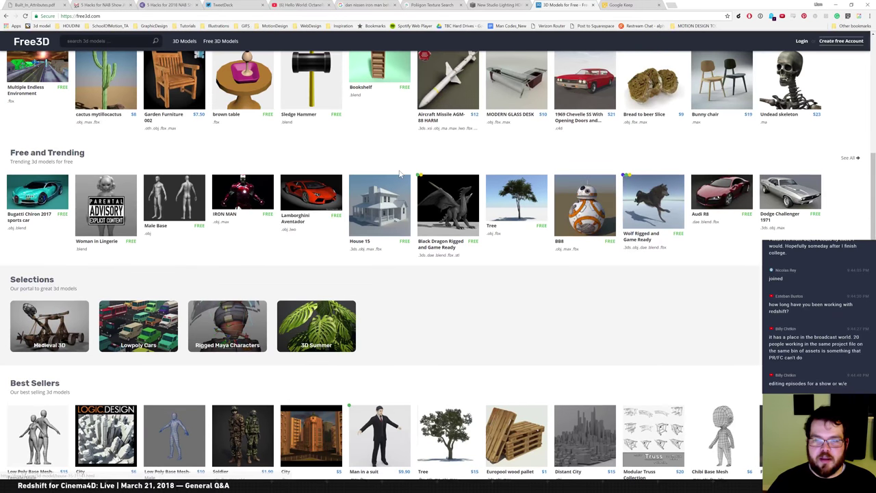
scroll(401, 175, up, 3)
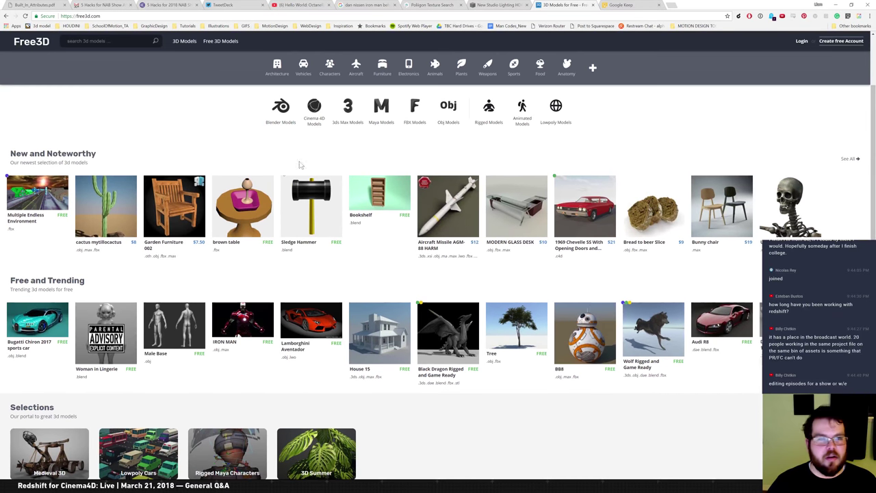
click(582, 321)
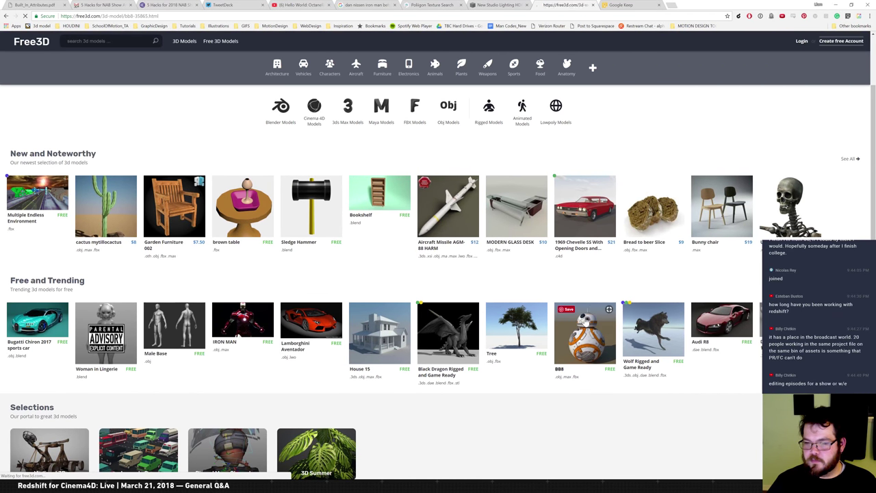
scroll(183, 234, down, 3)
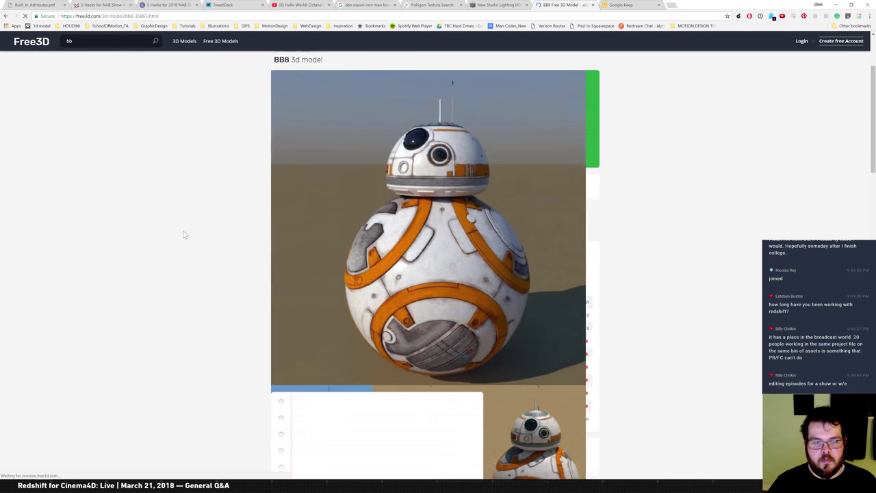
click(771, 15)
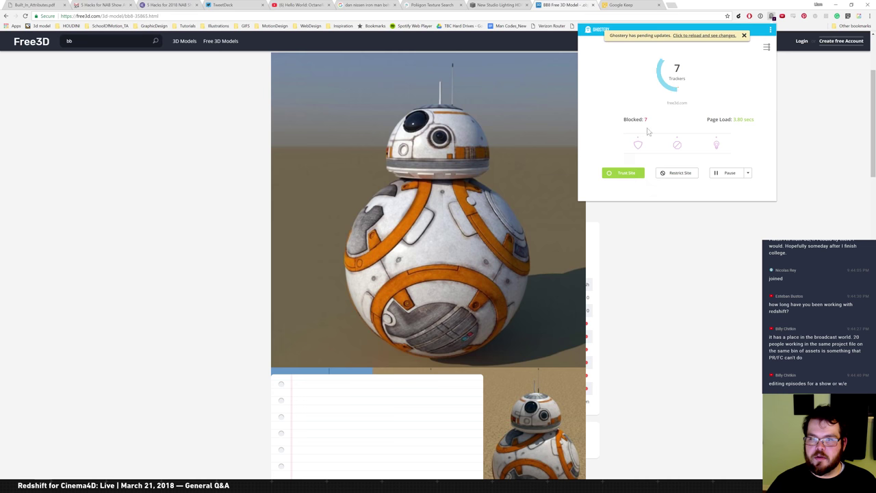
click(704, 36)
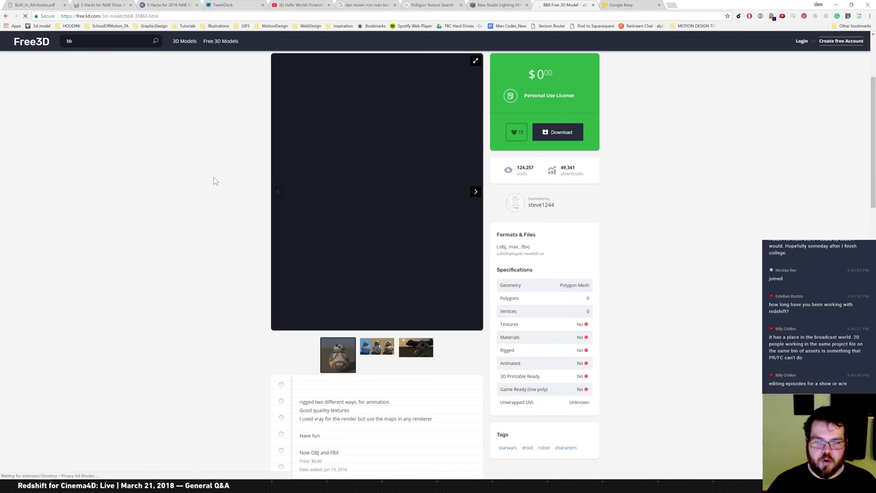
click(381, 348)
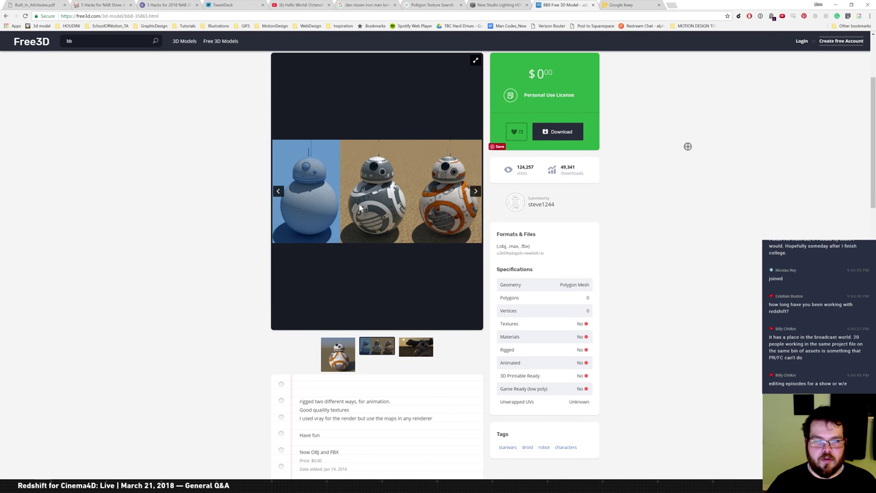
click(416, 347)
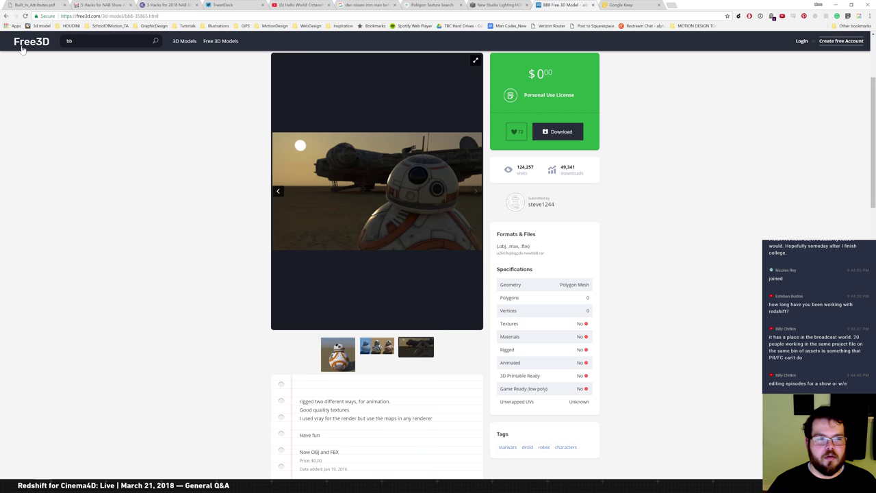
click(7, 15)
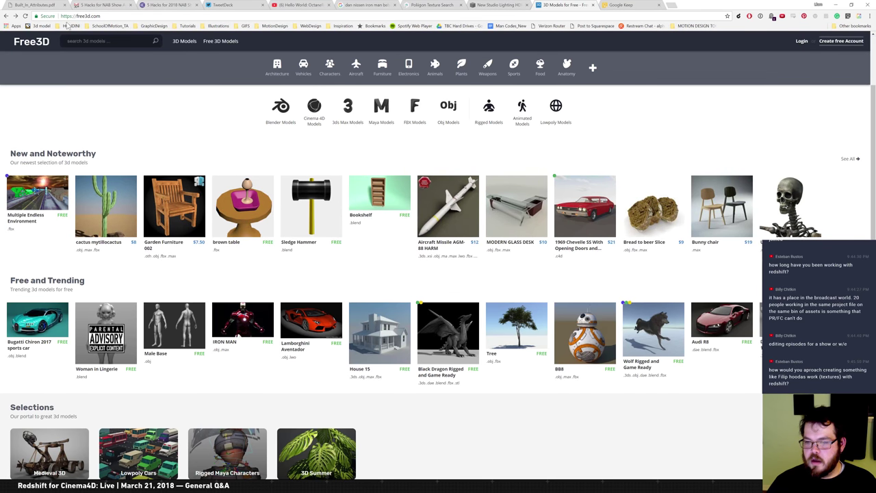
Step: From the Google Keep tab, run a Google search for the 3D artist's name
click(630, 7)
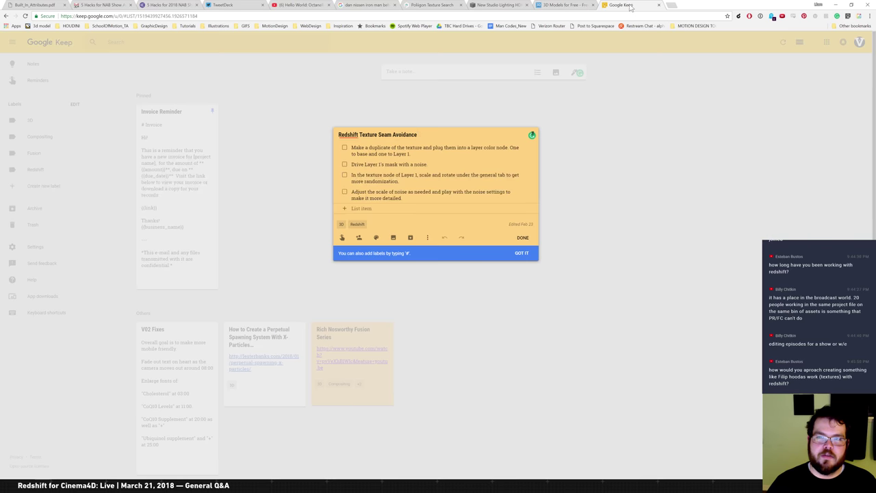
key(ctrl+l)
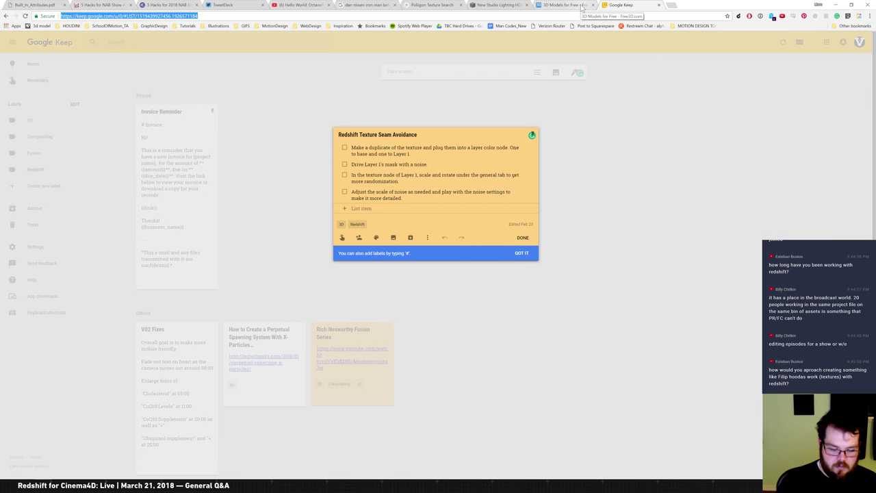
text(filip h)
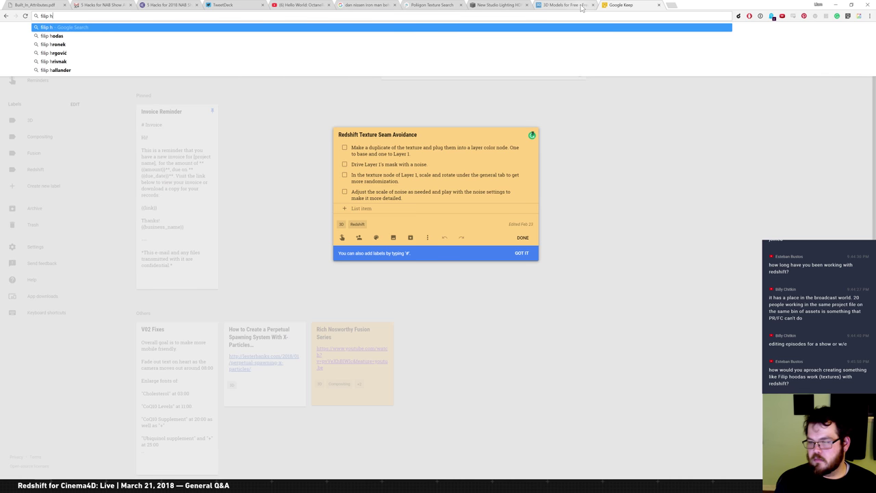
text(odas)
key(Return)
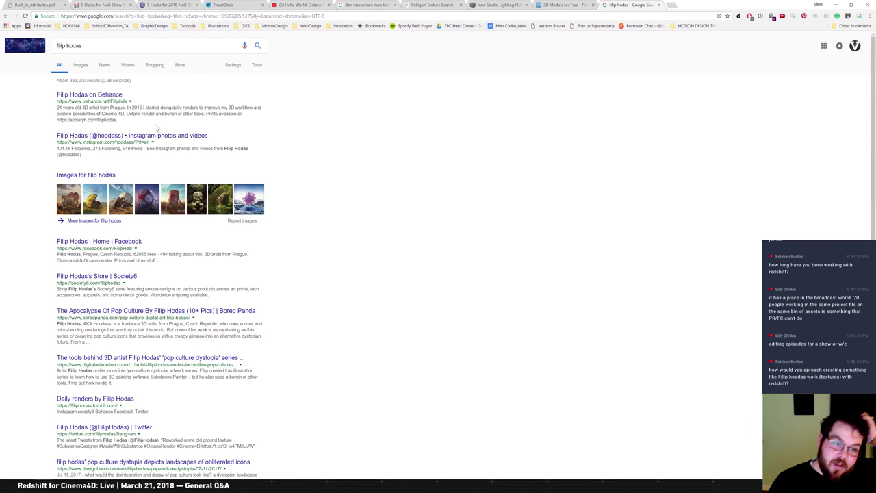
Step: Go to the 3D artist's Instagram profile and view the 'The Monsutābru Colony' desert sphere post
click(153, 136)
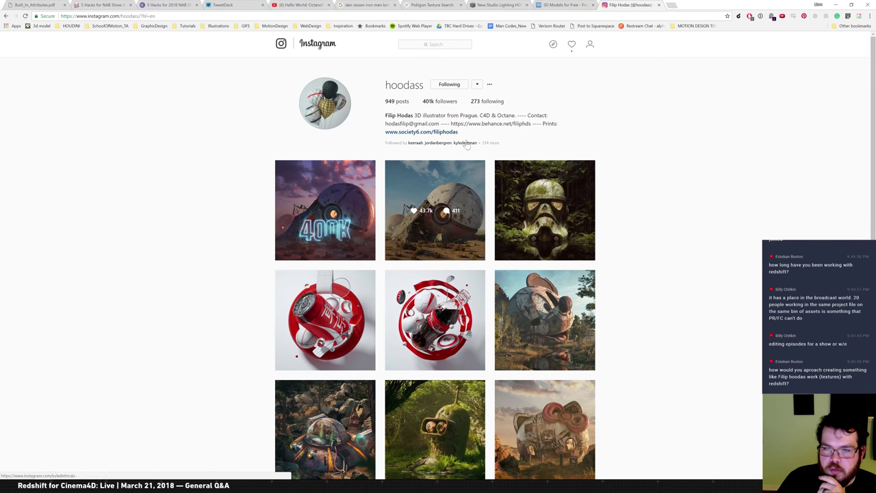
click(437, 183)
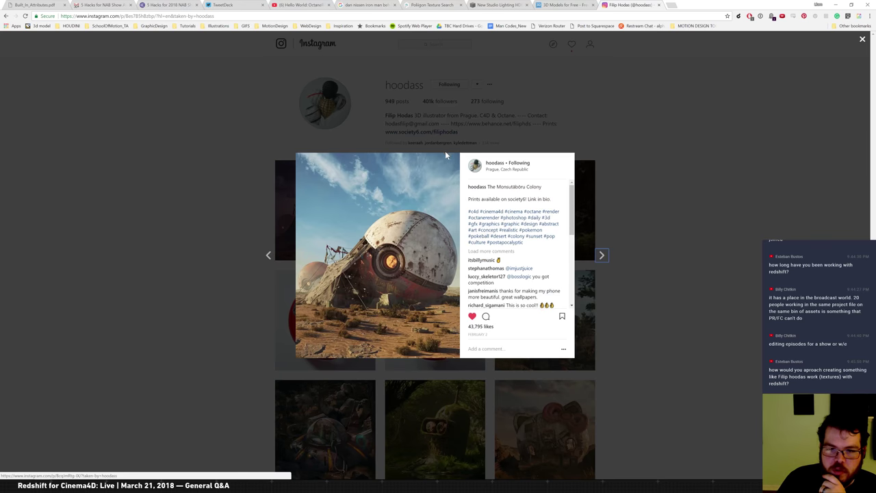
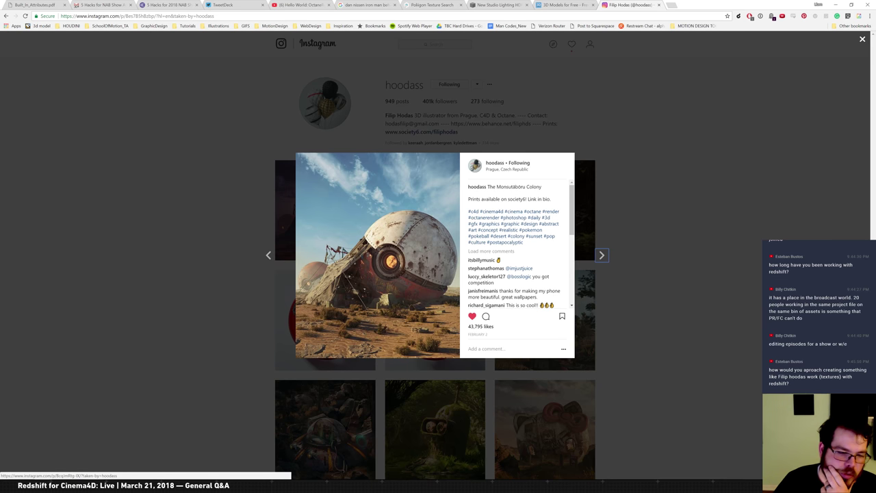
Step: Delete the leftover Soil material and start a File > Merge Objects
click(64, 486)
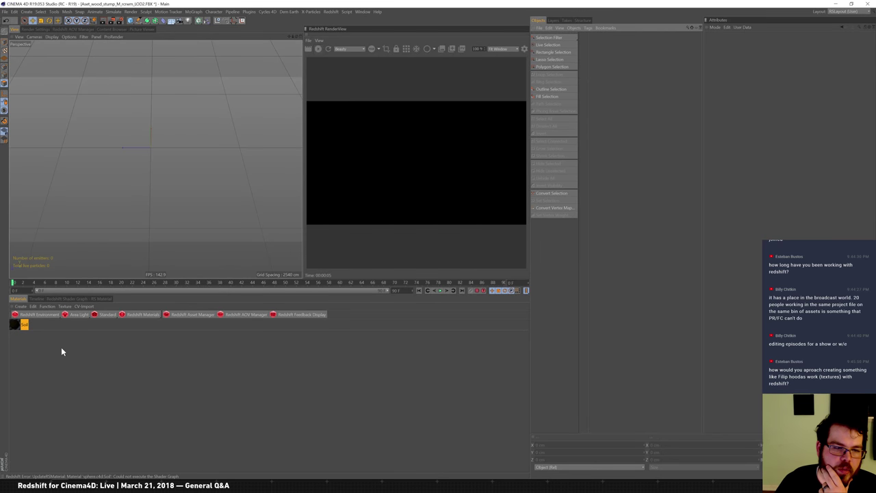
click(24, 323)
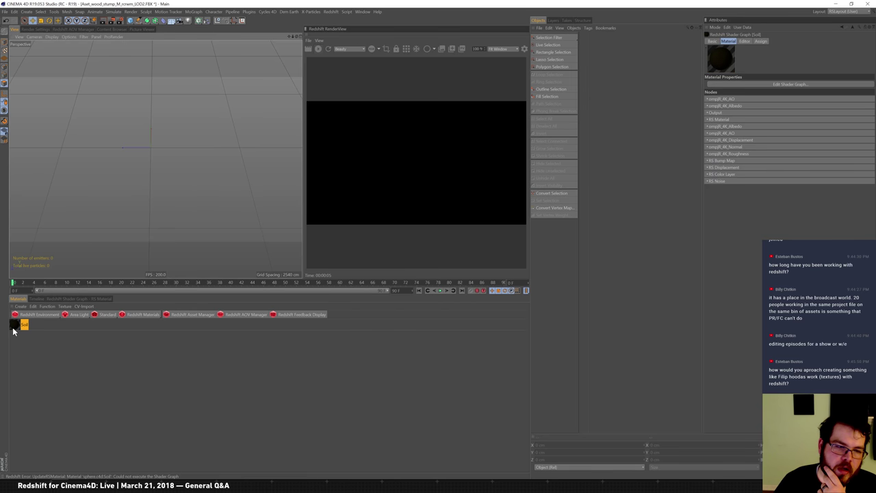
key(Delete)
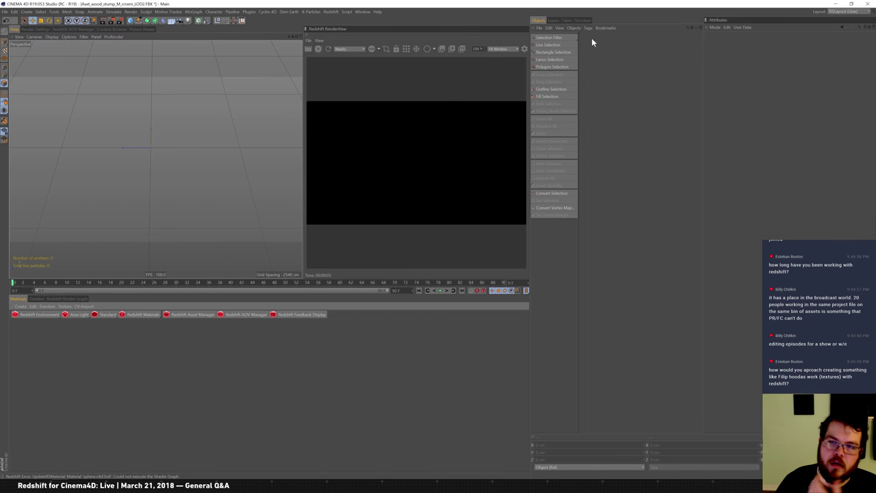
click(553, 37)
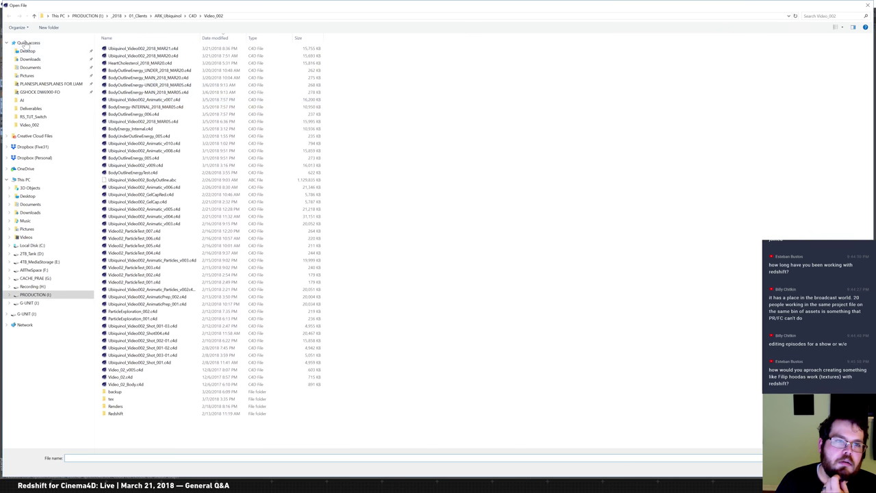
Step: Browse to E:\02_3D\_MODELS\_Science_Tech\iron-giant and open IronGiant.obj
click(40, 244)
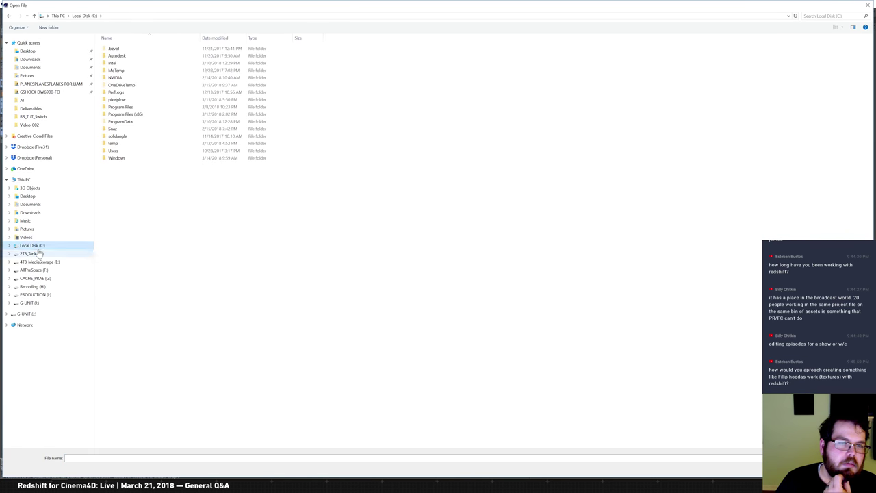
click(34, 253)
click(38, 261)
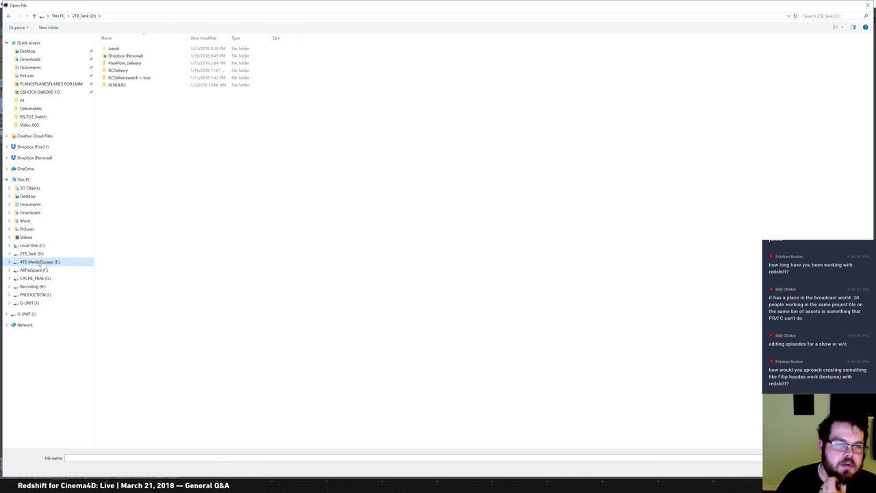
click(115, 85)
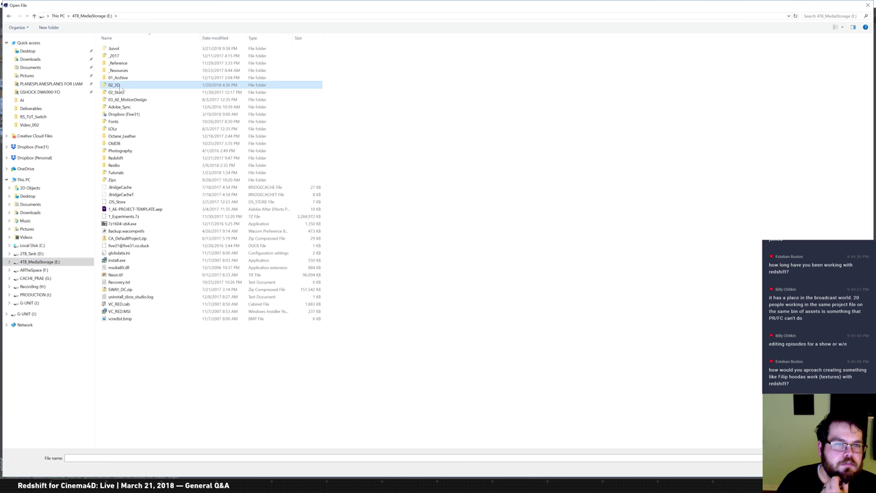
double_click(117, 88)
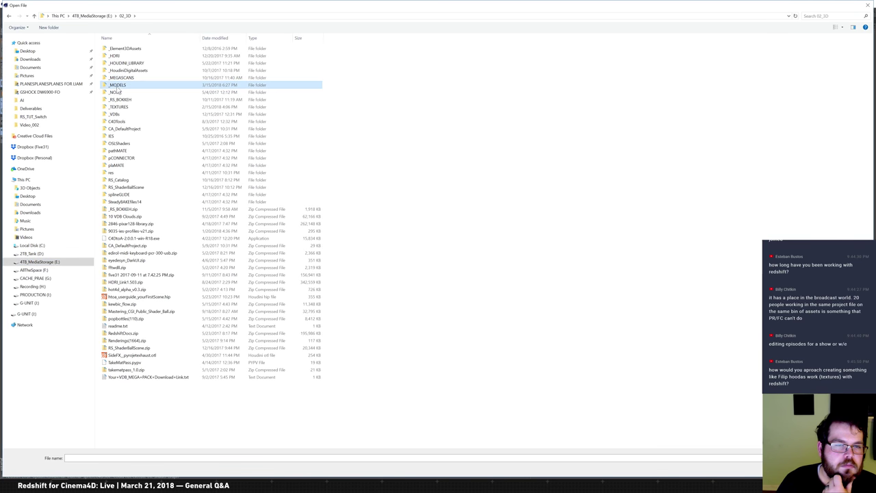
double_click(117, 86)
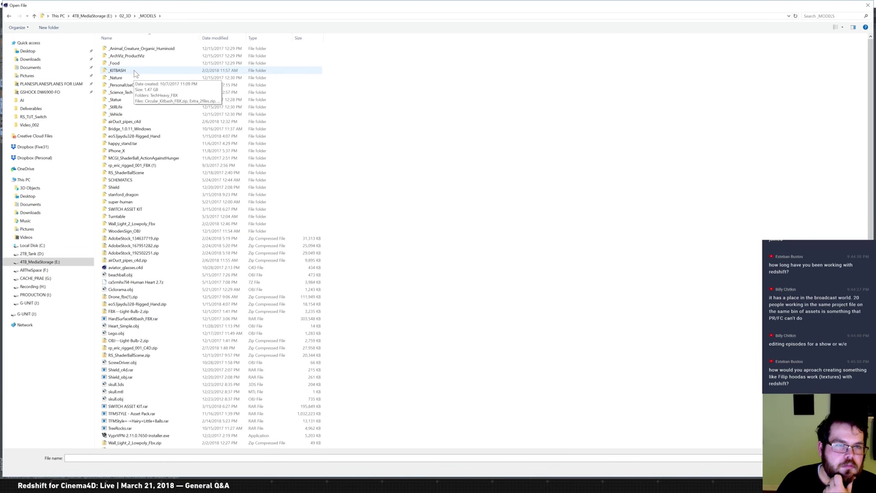
double_click(129, 92)
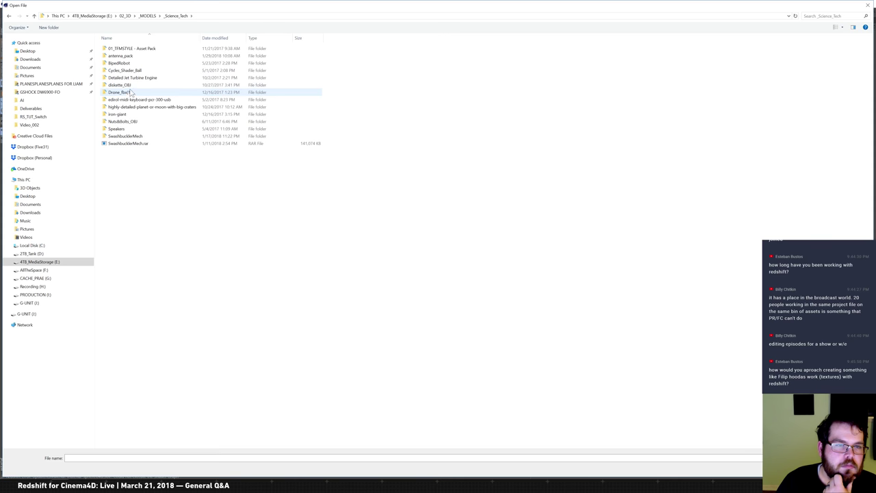
click(122, 115)
double_click(122, 115)
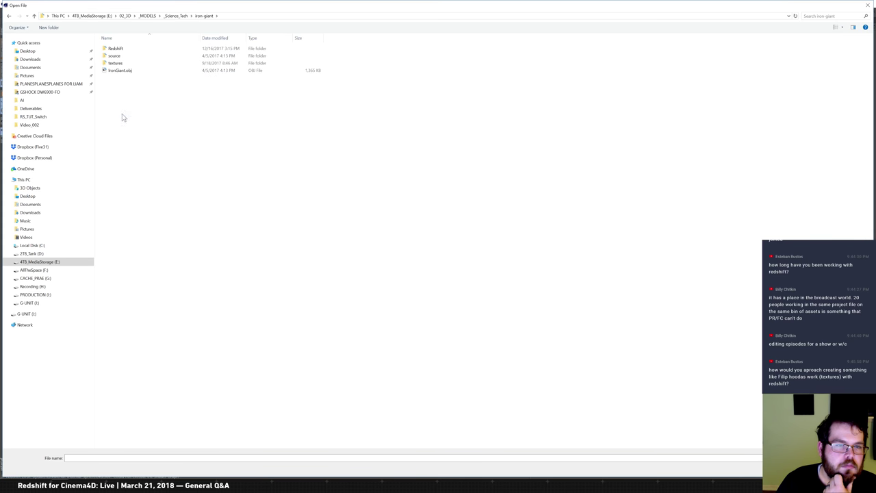
double_click(124, 71)
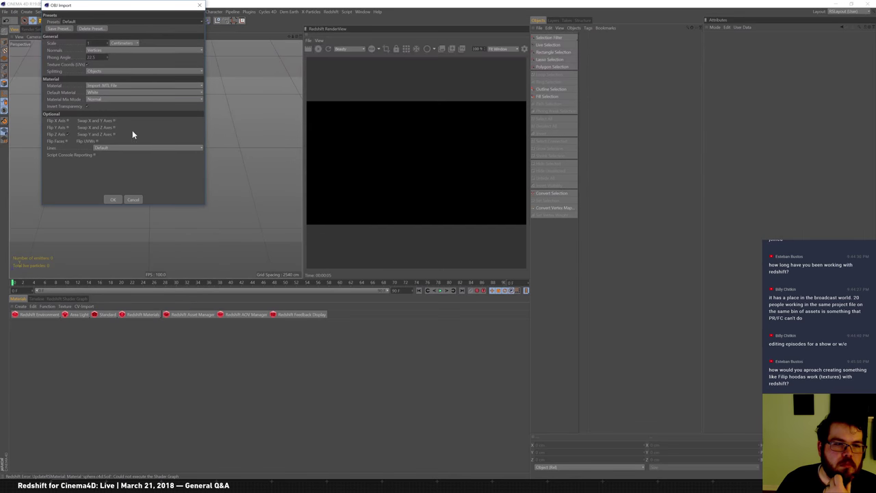
Step: Import the model with default OBJ settings and delete the floor plane beneath it
click(110, 200)
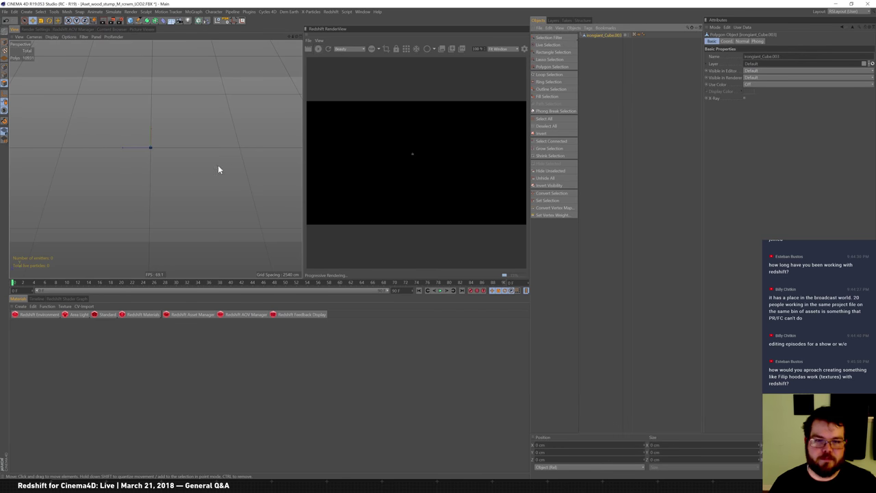
alt+drag(138, 148, 157, 210)
click(167, 205)
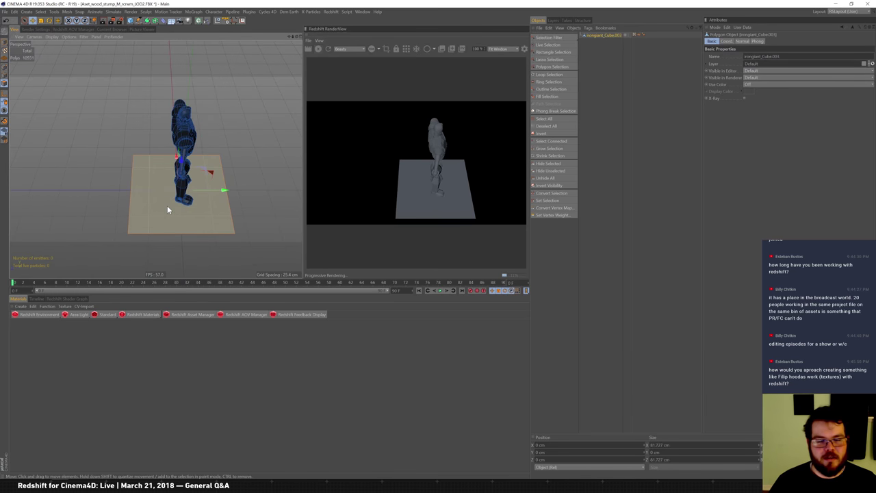
key(Delete)
Step: Frame the robot from the front and compare it with the Instagram reference
alt+drag(141, 147, 175, 143)
alt+right_drag(175, 144, 187, 127)
alt+right_drag(158, 78, 139, 160)
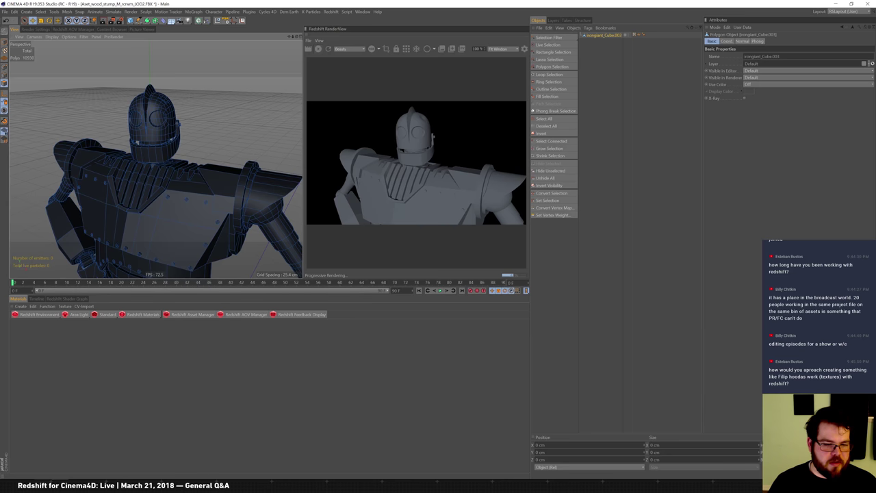
click(53, 462)
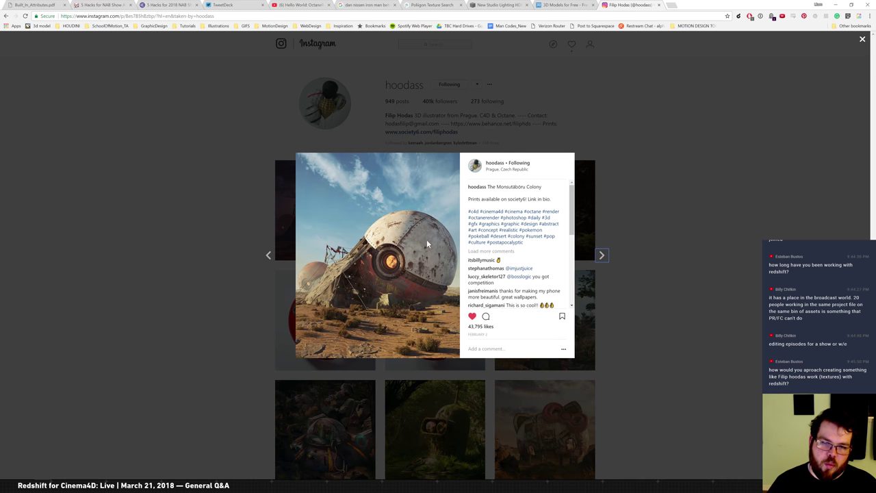
key(alt+Tab)
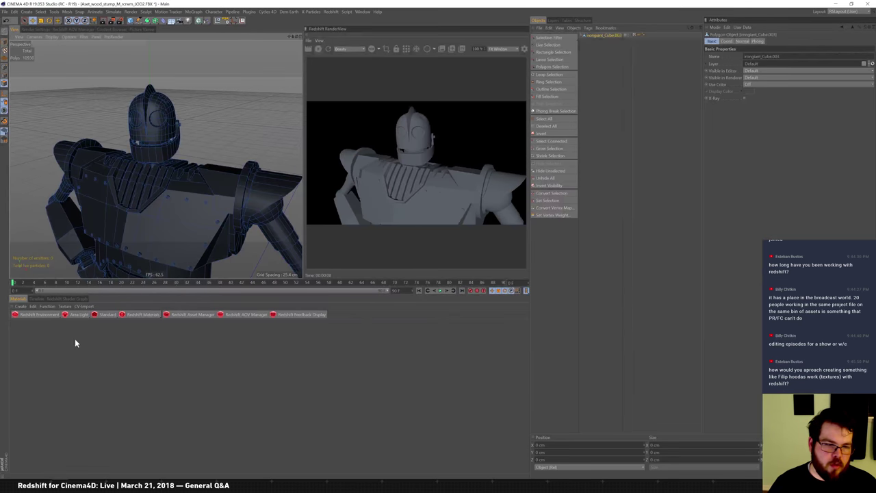
Step: Create a new RS Material and apply it to the robot
click(137, 315)
mouse_move(161, 317)
click(189, 330)
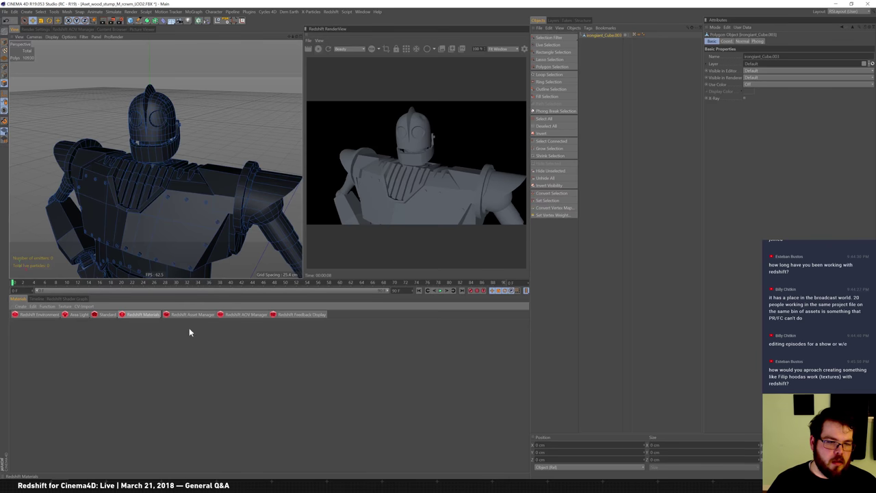
drag(514, 202, 153, 272)
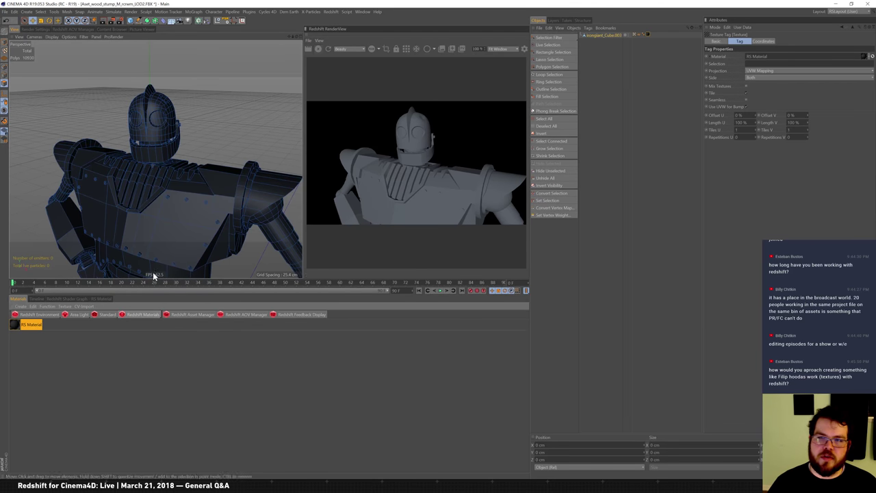
Step: Name the material 'Giant' and open its Redshift Shader Graph
click(32, 325)
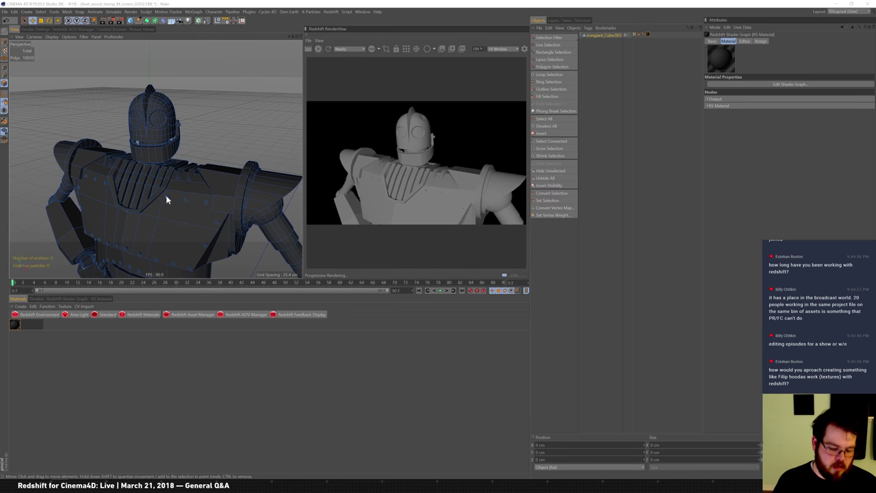
key(BackSpace)
key(BackSpace)
key(BackSpace)
key(BackSpace)
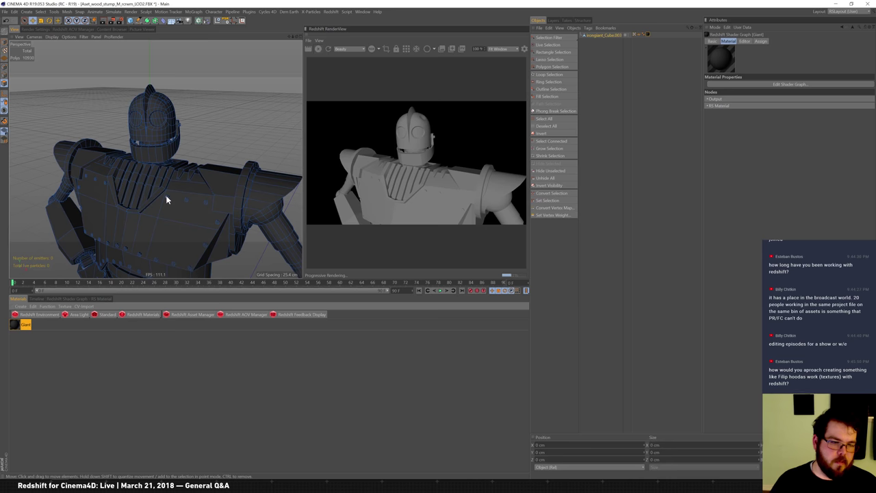
click(94, 302)
scroll(100, 239, up, 3)
key(alt+Tab)
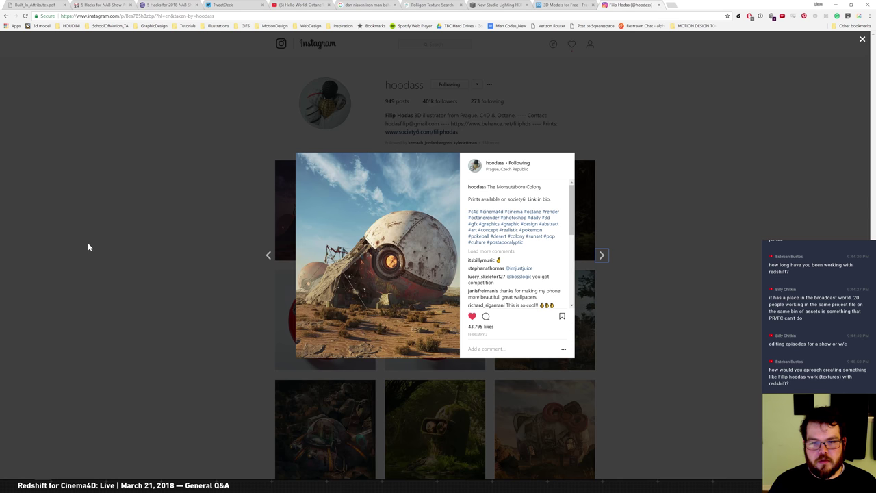
key(alt+Tab)
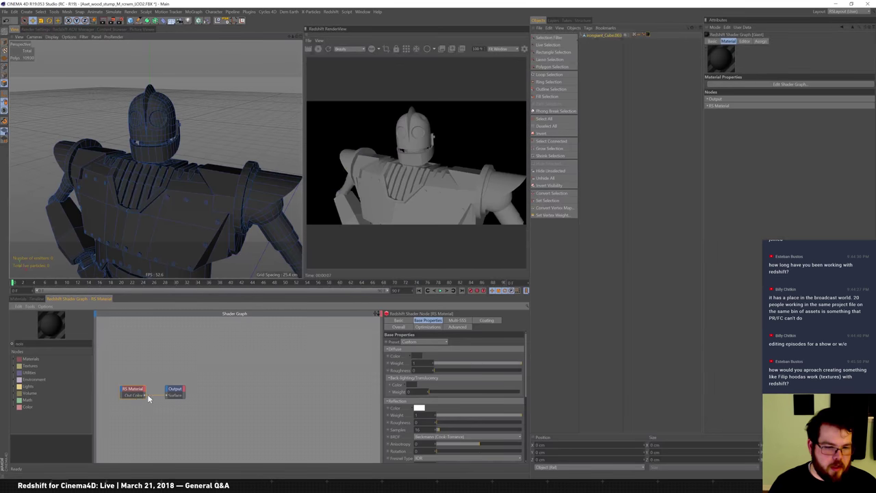
Step: Spread out the Output and RS Material nodes and make the diffuse colour pure white
click(188, 390)
drag(190, 390, 242, 385)
drag(133, 389, 162, 381)
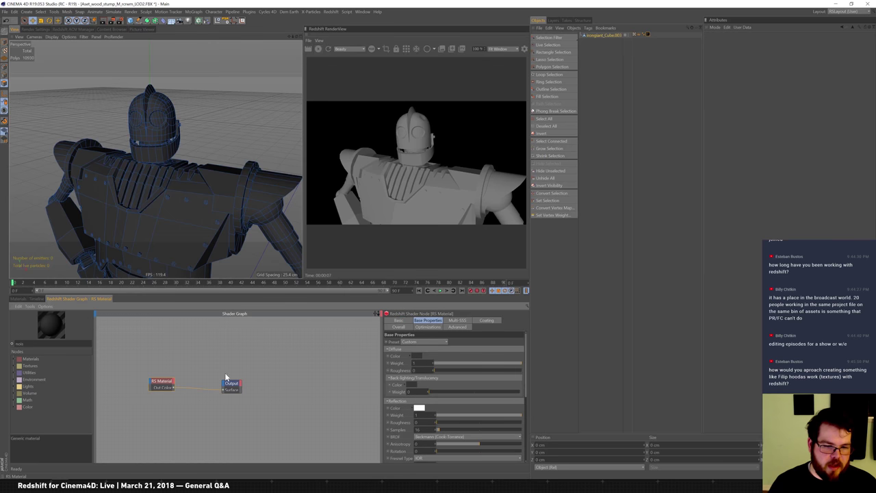
click(437, 342)
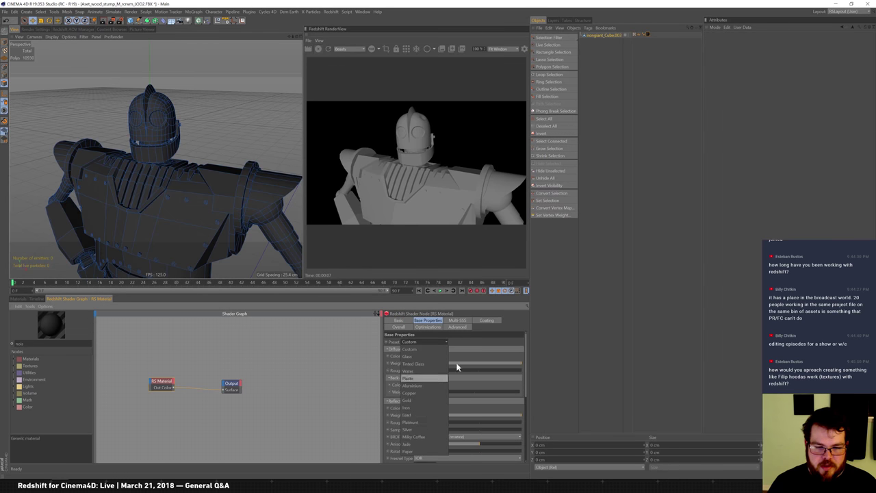
click(437, 377)
click(438, 358)
drag(438, 364, 490, 367)
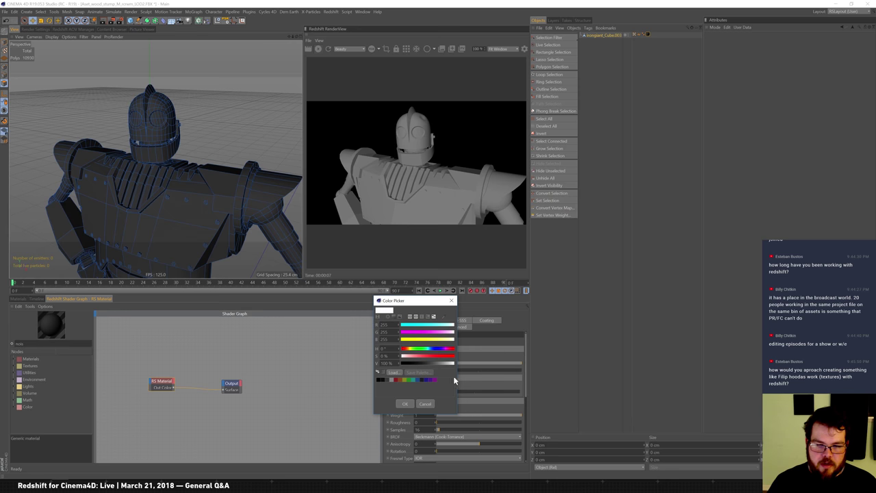
click(404, 403)
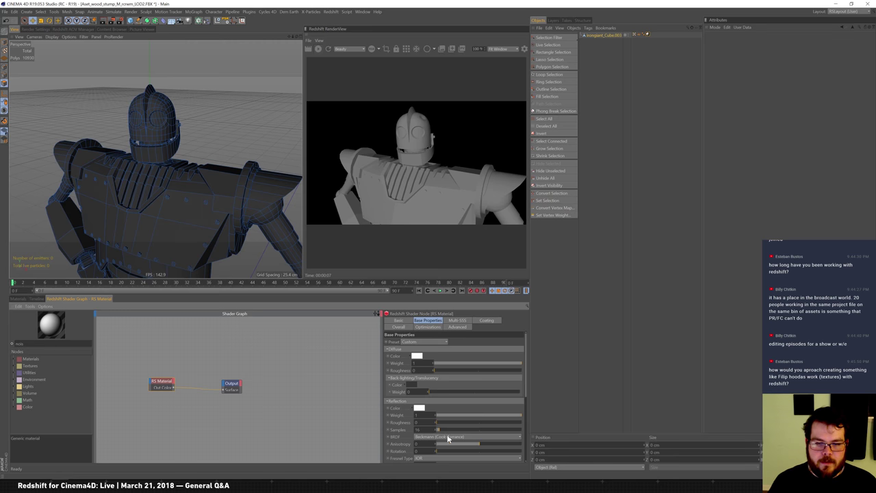
Step: Set reflection samples to 256 and bring up the renderer list in Render Settings
key(Return)
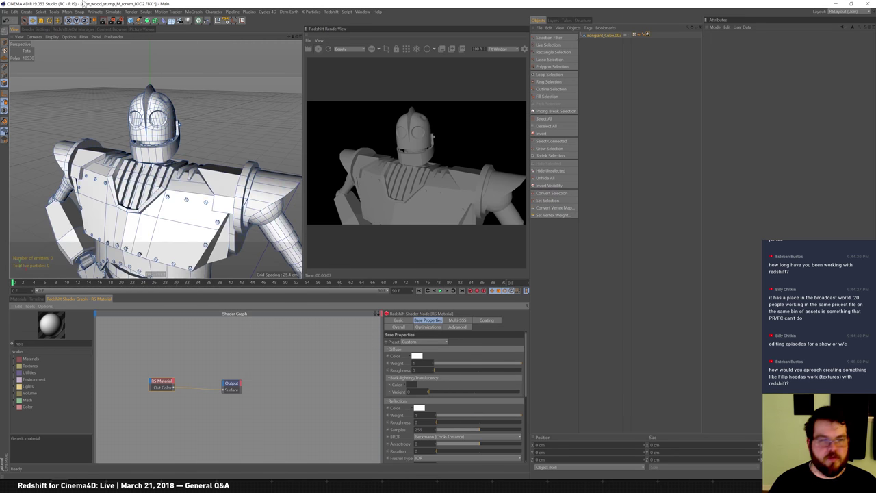
click(47, 31)
click(52, 42)
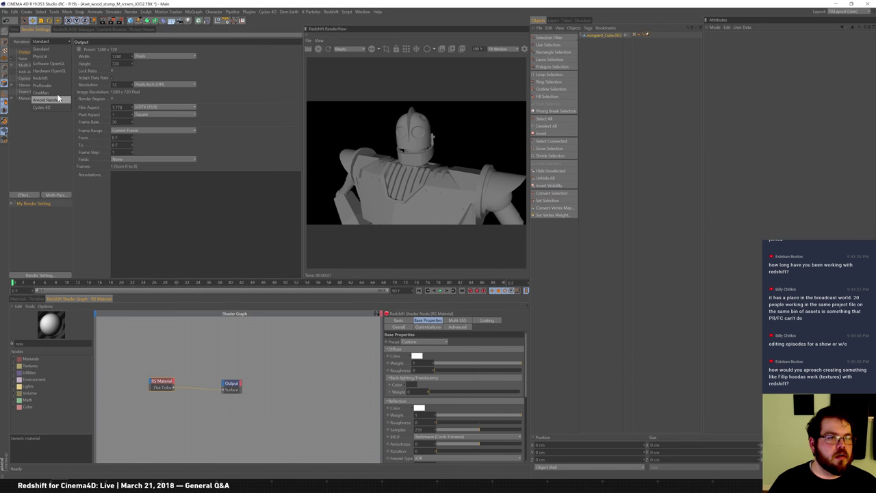
Step: Make Redshift the active renderer and return to the 3D viewport
click(51, 78)
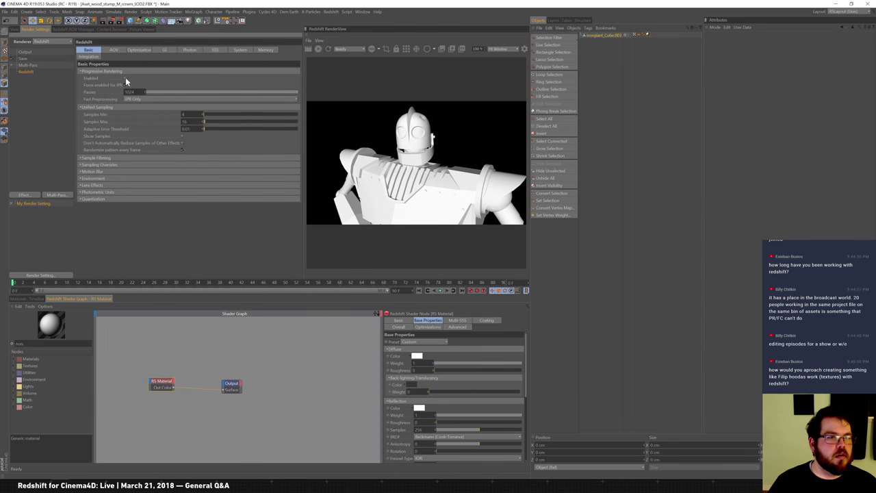
click(21, 29)
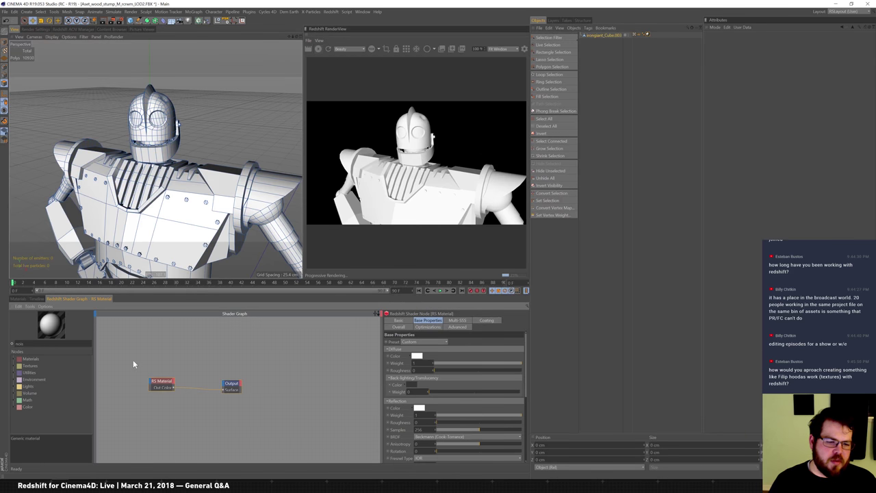
Step: Name the RS Material node 'Base' and move it further left in the graph
mouse_move(208, 362)
middle_down()
mouse_move(237, 379)
mouse_move(224, 366)
middle_up()
click(203, 369)
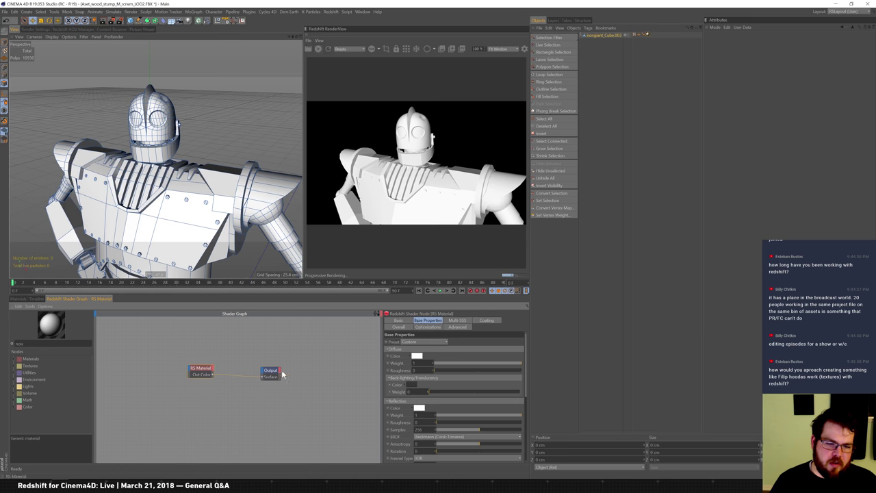
click(399, 321)
key(BackSpace)
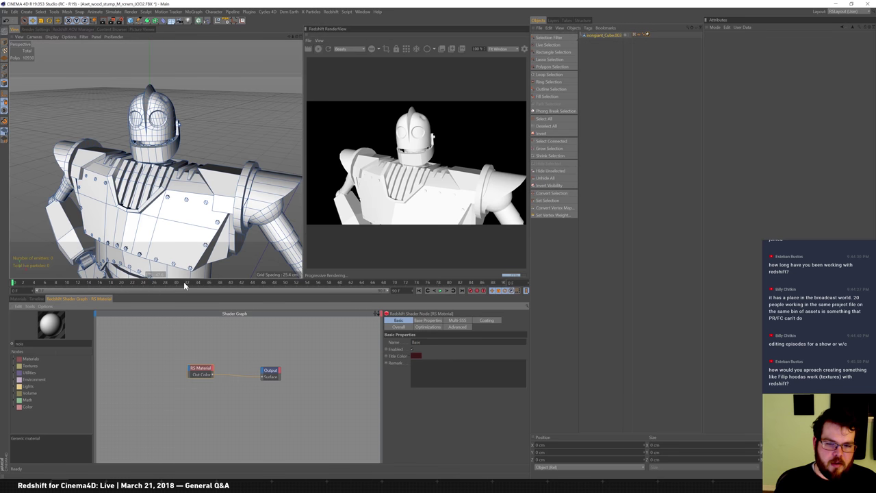
text(Base)
key(Return)
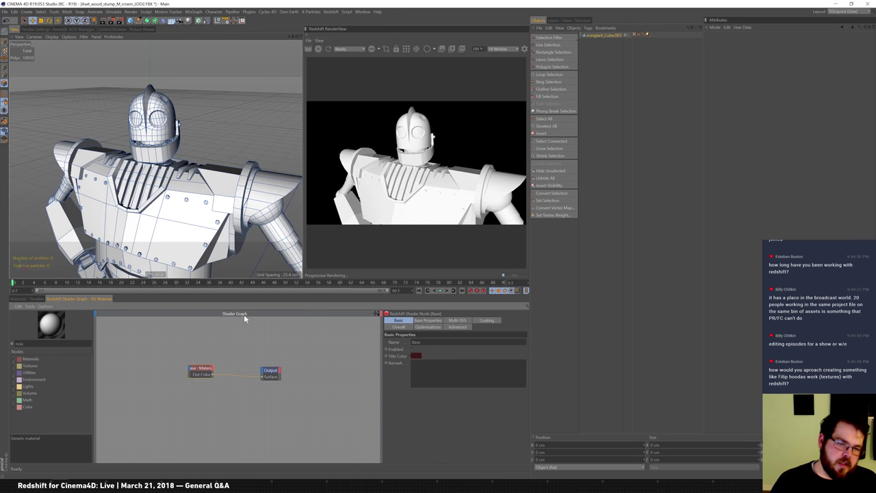
drag(200, 368, 168, 366)
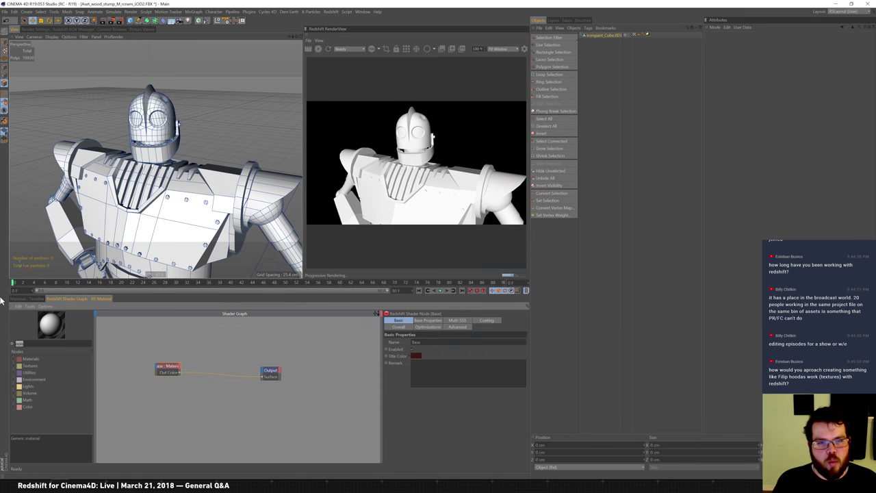
key(alt+Tab)
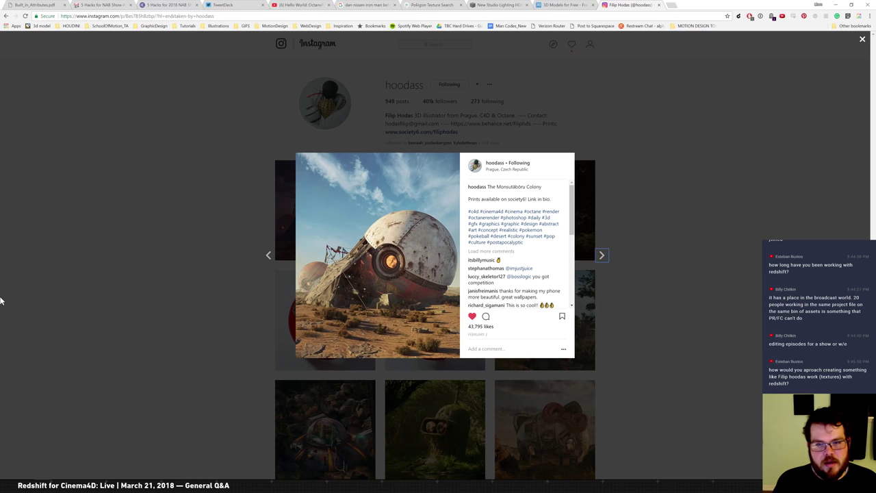
key(alt+Tab)
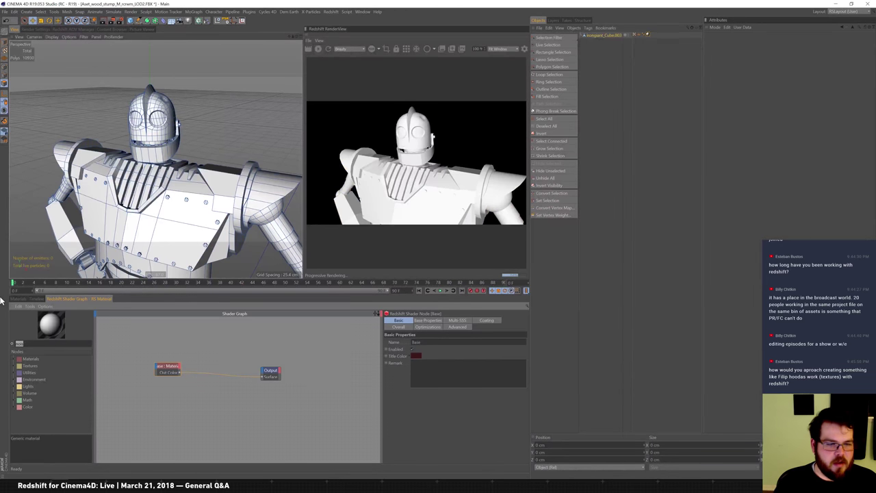
Step: Insert an RS Material Blender between Base and Output, then duplicate the Base node
text(blend)
drag(41, 387, 227, 396)
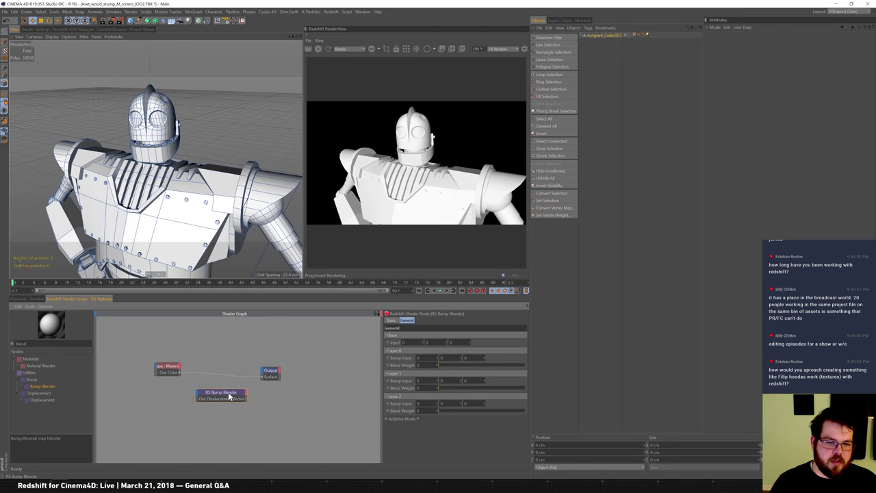
key(Delete)
drag(42, 365, 236, 397)
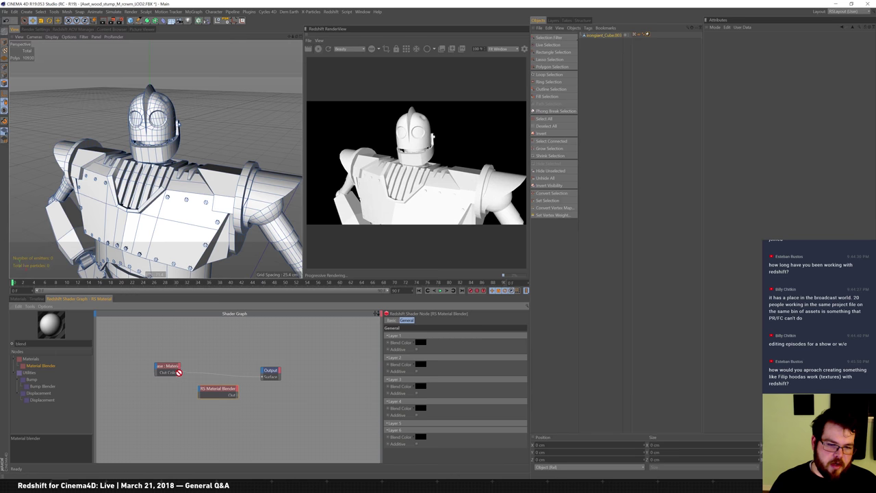
drag(201, 392, 236, 395)
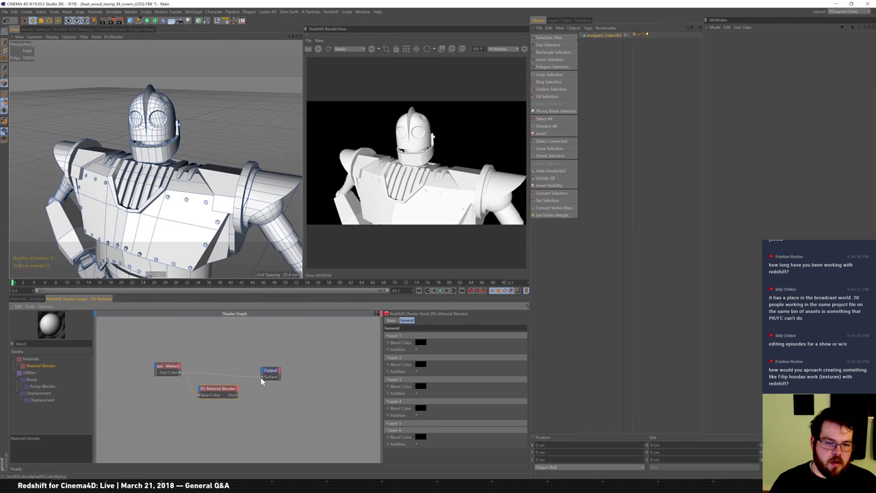
click(223, 389)
drag(222, 392, 225, 375)
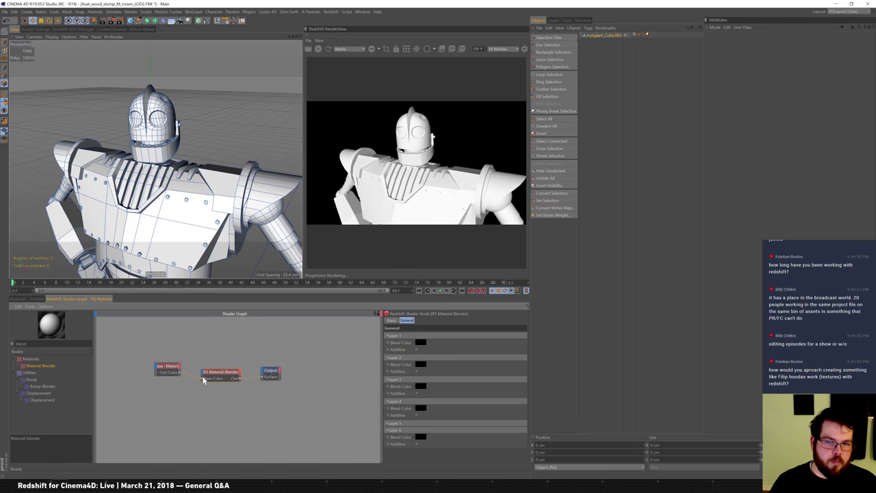
drag(162, 375, 146, 388)
Step: Name the copy 'Dingy' and connect it to the blender's Layer 1 Blend Color
text(Dirty)
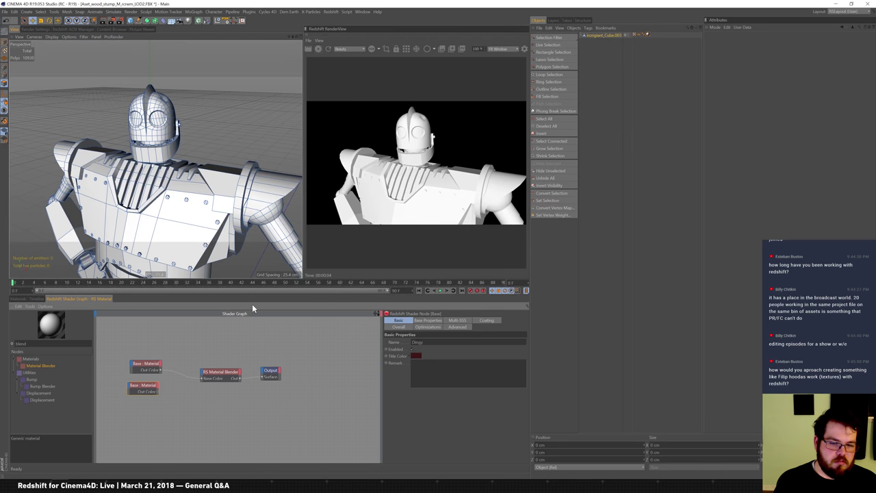
key(Return)
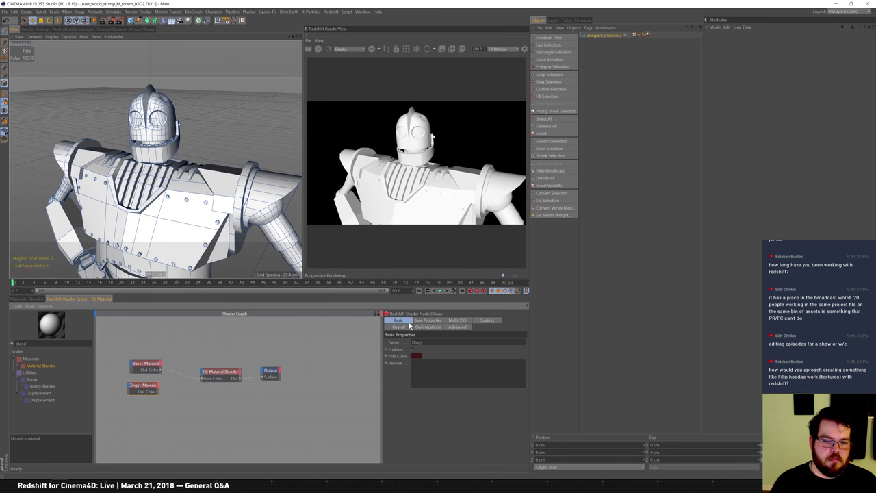
click(429, 319)
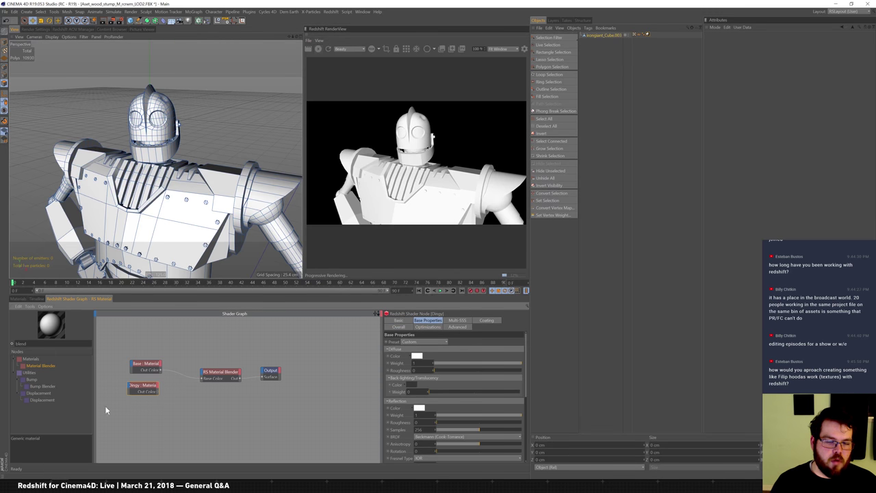
drag(158, 390, 246, 388)
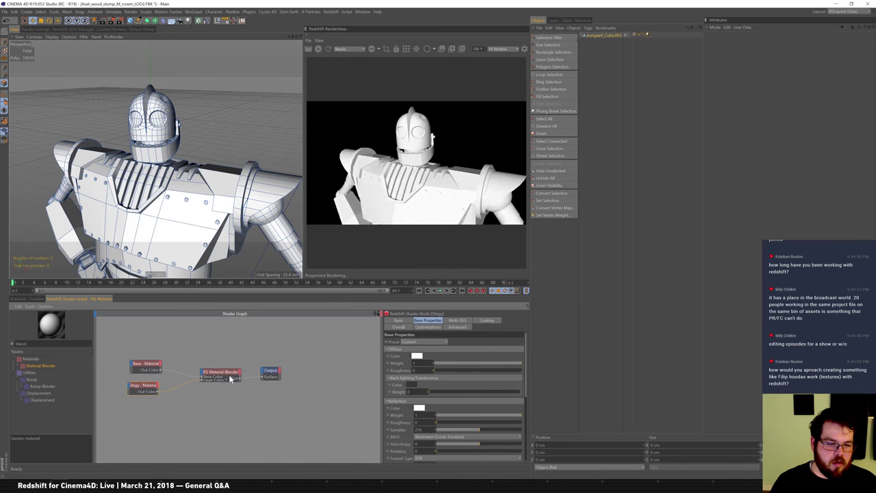
click(227, 372)
Step: Give Dingy a pale green-yellow diffuse, diffuse roughness 0.347 and reflection roughness 0.225
click(142, 385)
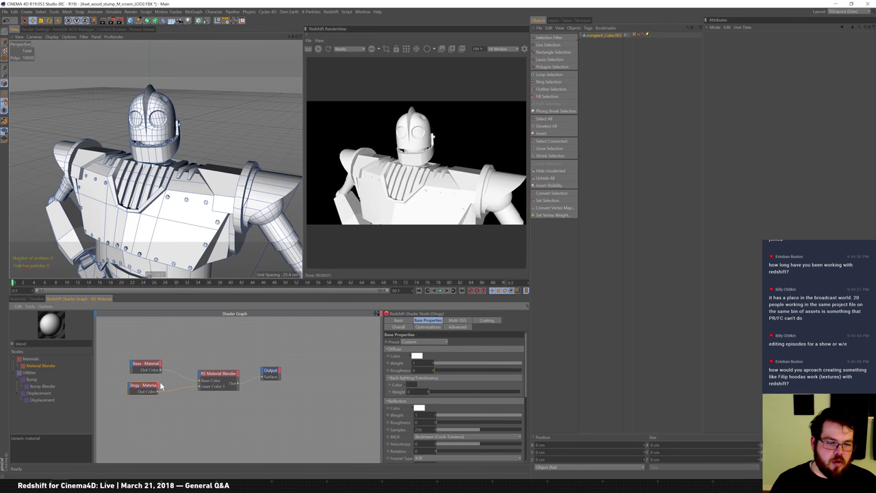
click(417, 355)
click(448, 339)
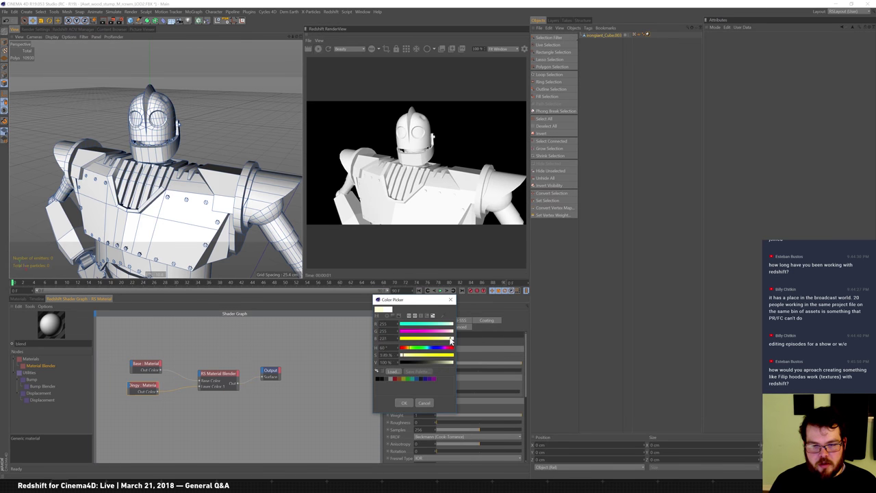
drag(411, 349, 413, 351)
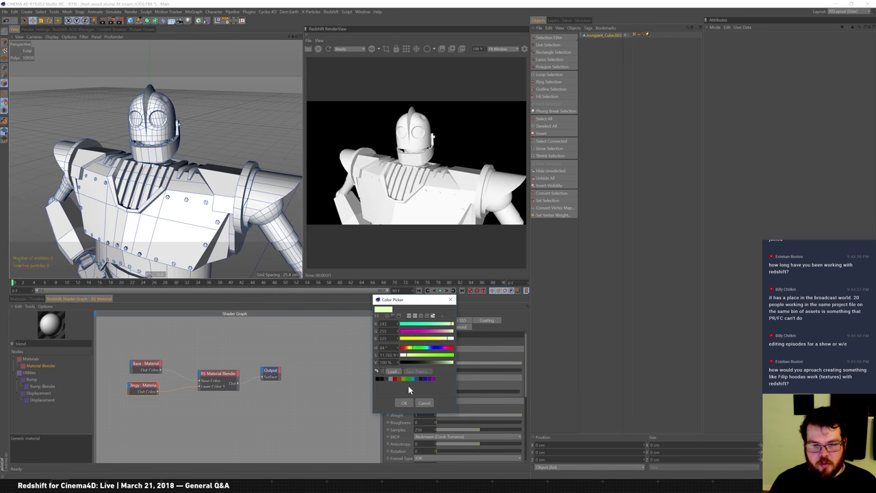
click(404, 403)
drag(451, 373, 465, 370)
drag(439, 422, 456, 422)
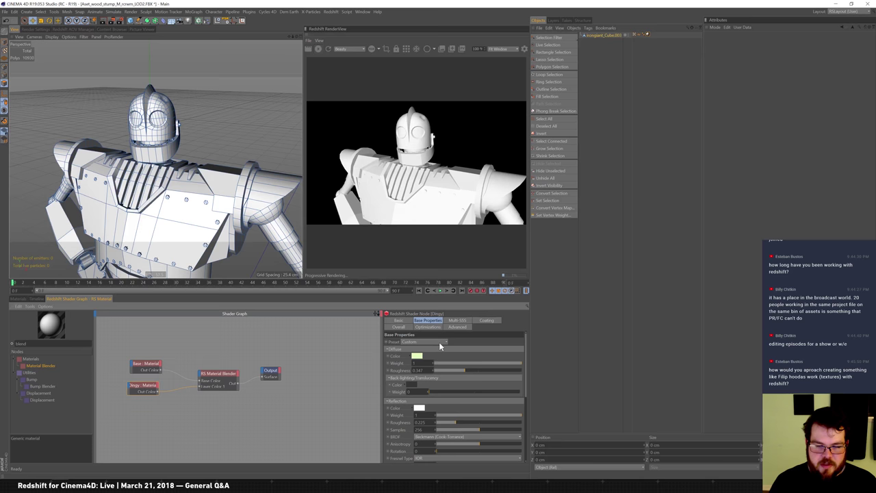
click(435, 342)
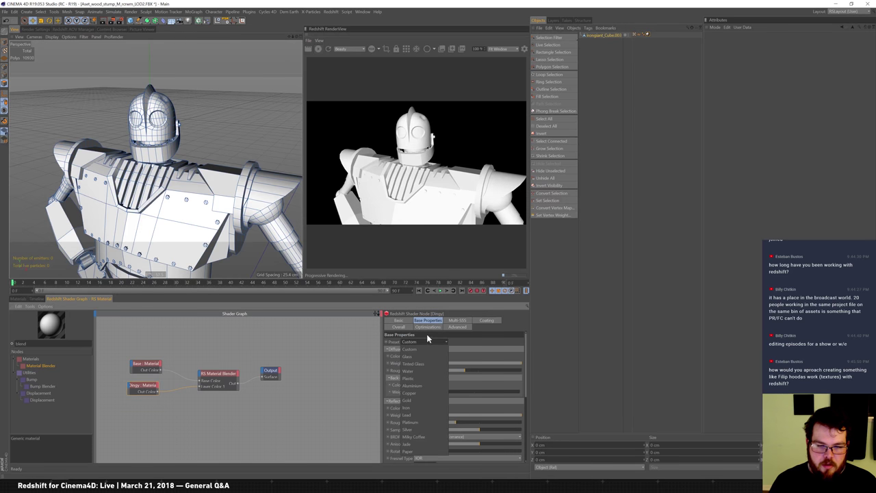
click(491, 344)
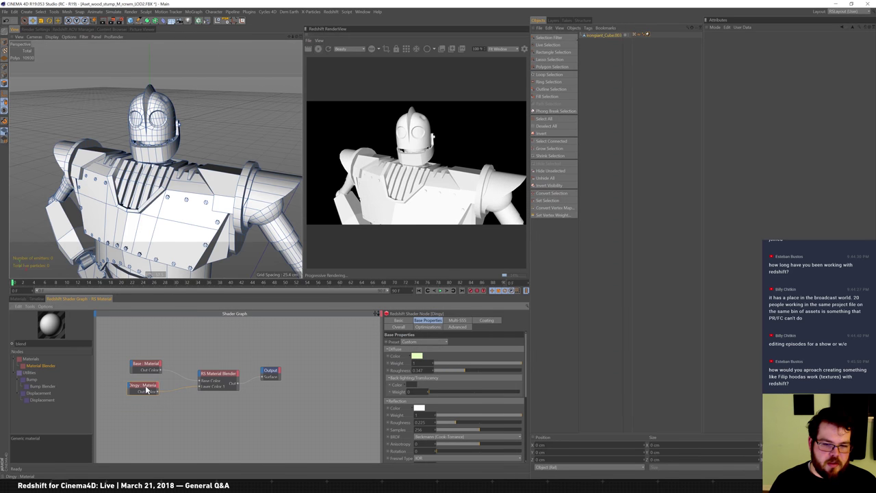
Step: Add an RS Noise node and connect it as the blender's Layer 1 blend mask
drag(141, 391, 147, 396)
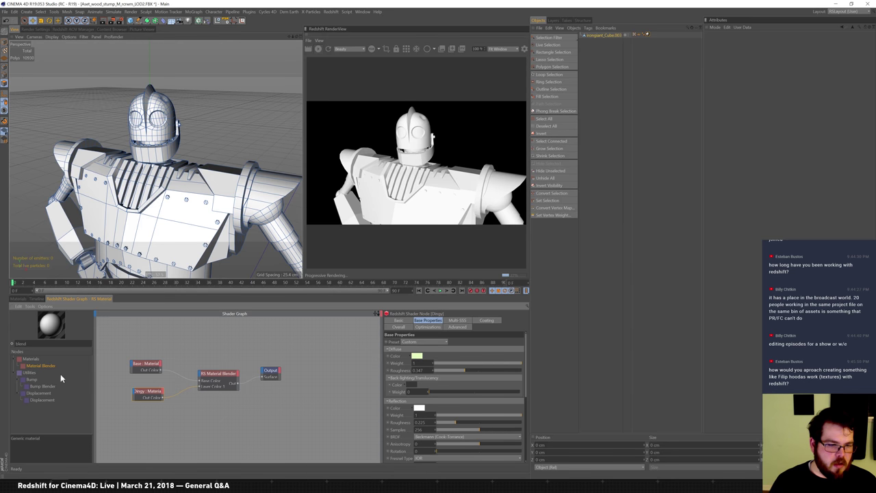
double_click(21, 343)
text(noise)
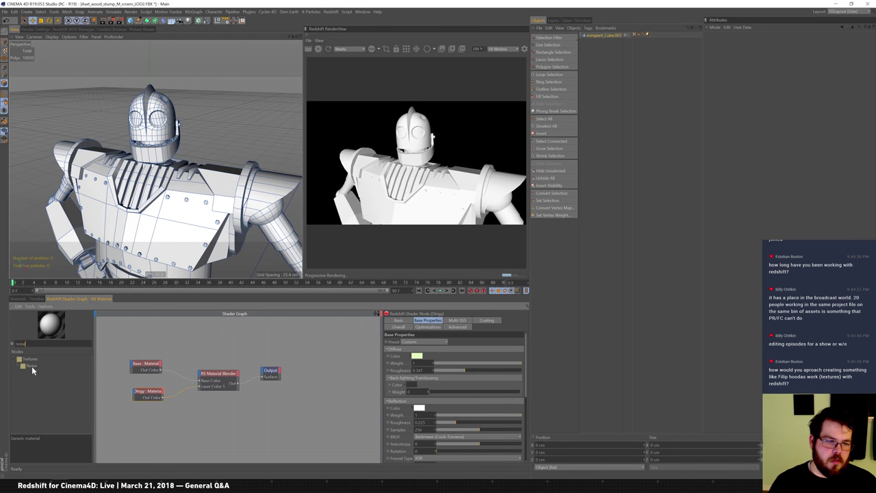
drag(31, 366, 132, 412)
click(200, 375)
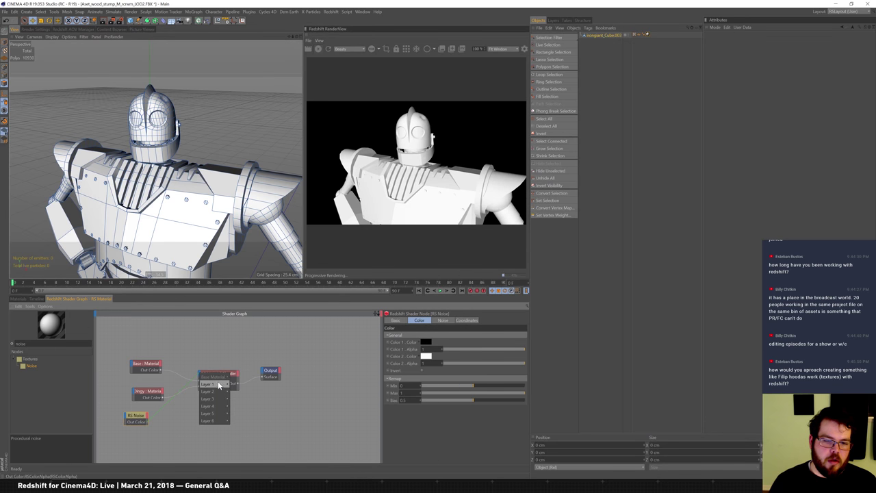
click(216, 383)
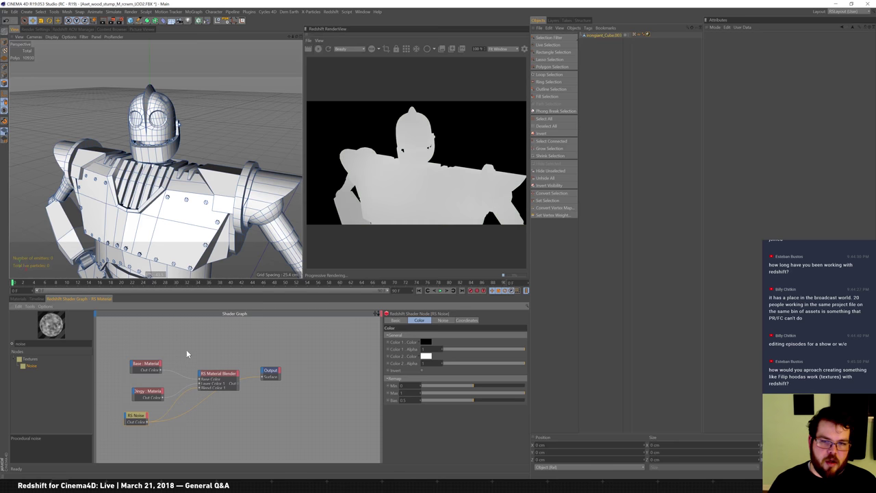
drag(221, 375, 219, 366)
drag(137, 416, 144, 420)
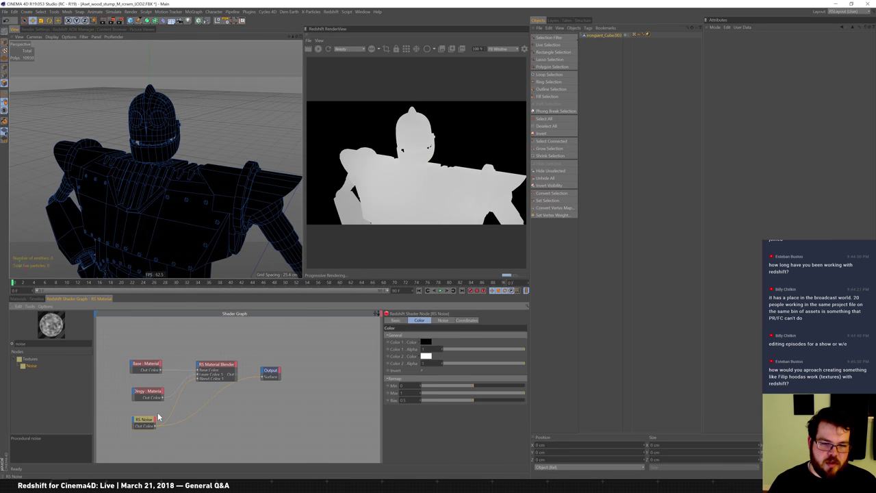
Step: Set the noise scale to 1 1 1 and adjust its remap to darken the mask
click(467, 320)
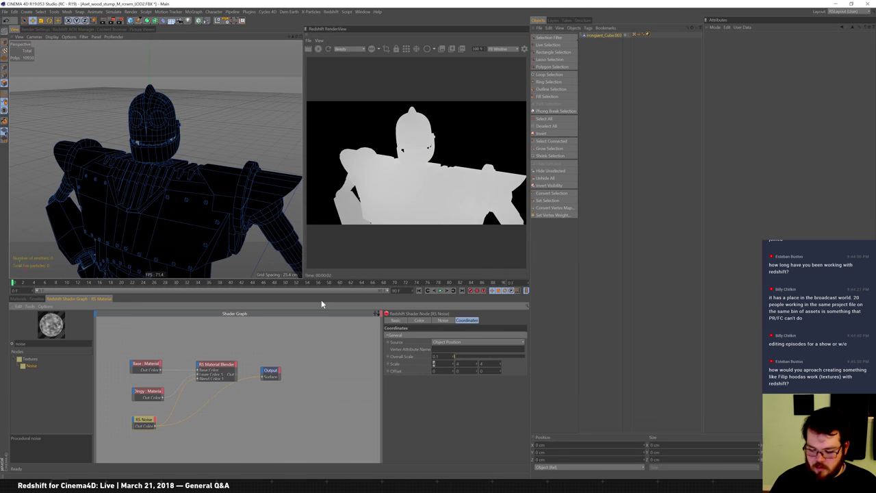
text(1)
key(Return)
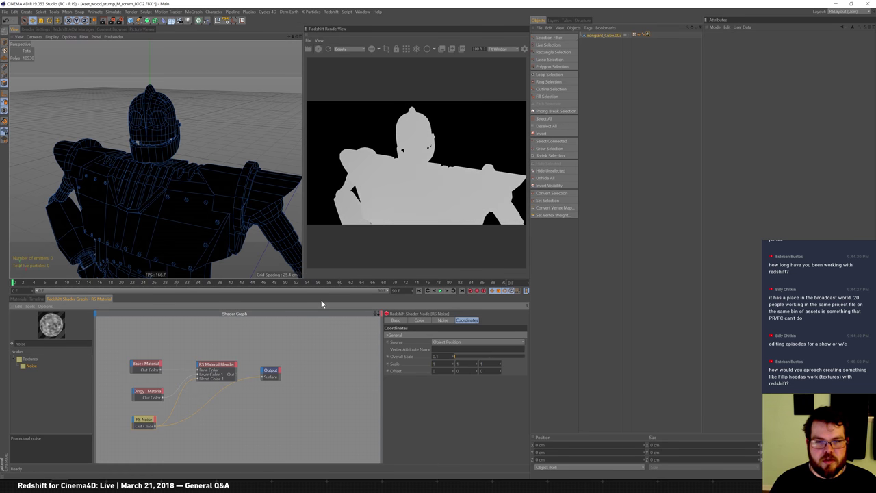
click(438, 321)
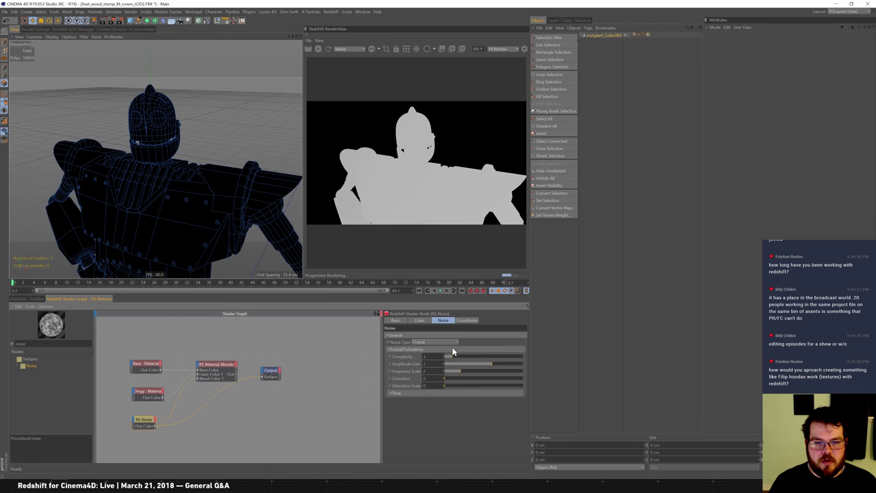
click(420, 320)
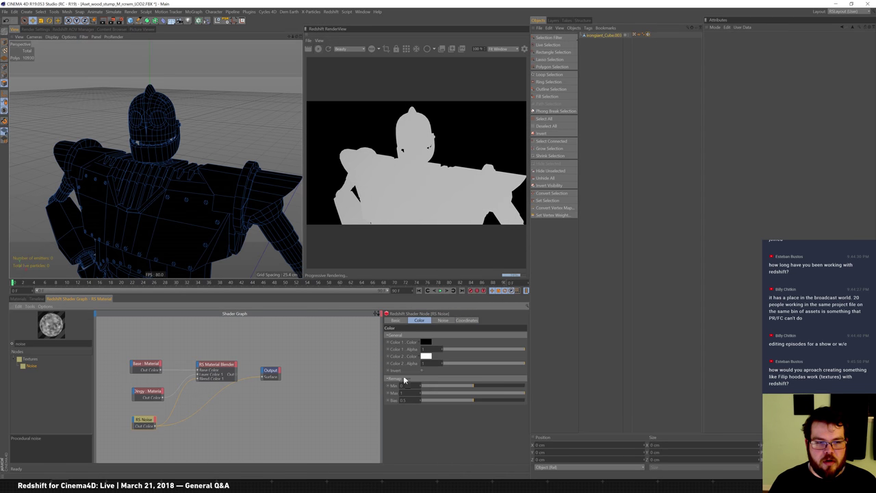
click(447, 400)
Step: Set noise complexity 3, amplitude gain 0.7 and overall scale 4
click(442, 321)
click(486, 363)
click(456, 356)
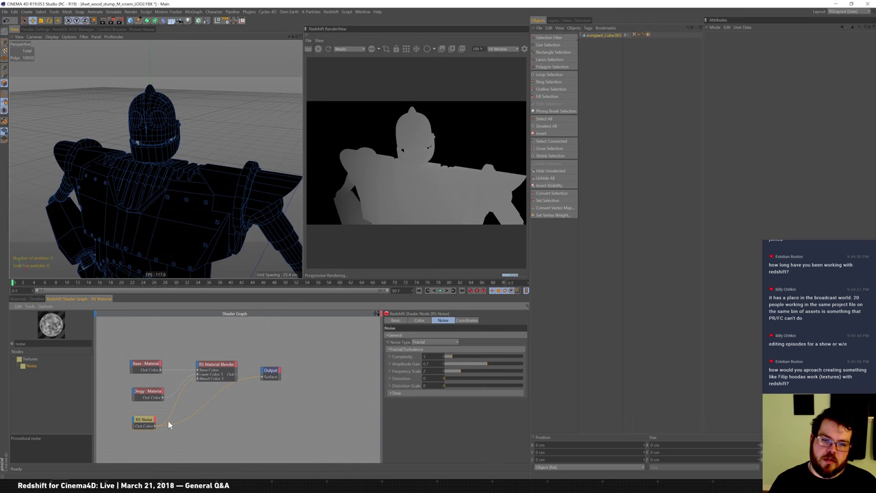
click(467, 319)
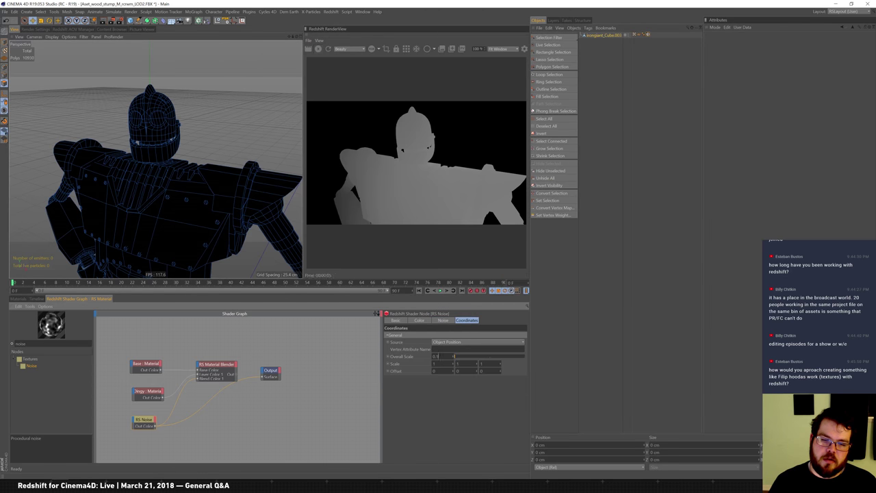
key(Return)
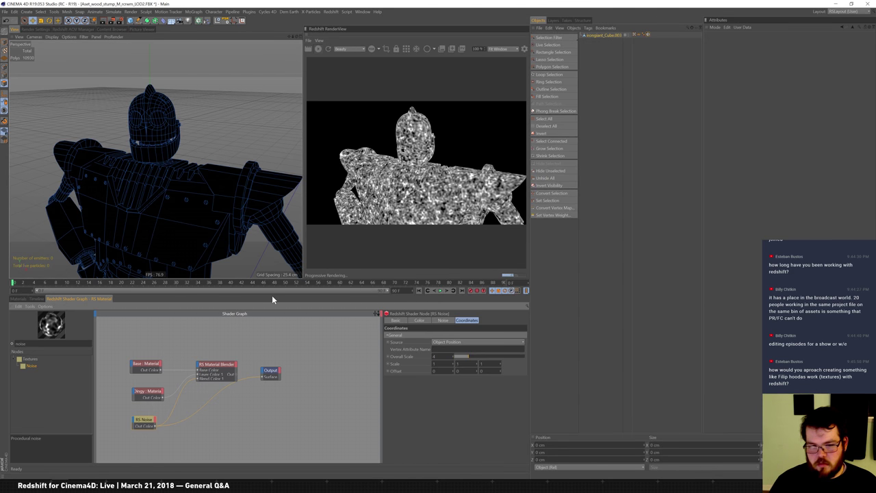
Step: Compare the RS Noise mask preview with the Material Blender result and make Layer 1 Additive
click(220, 366)
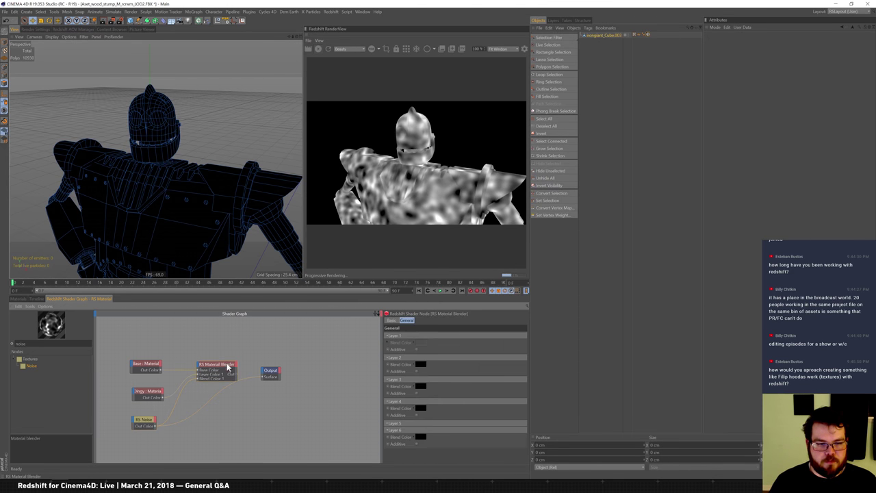
click(156, 425)
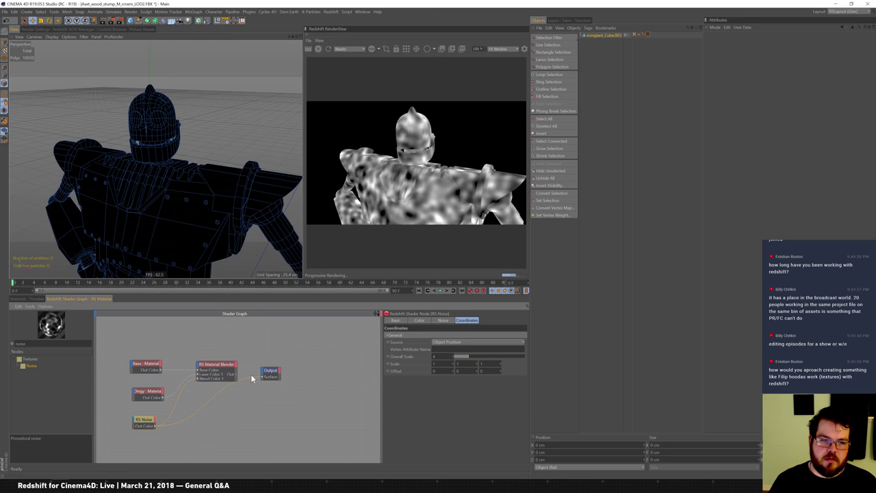
click(220, 361)
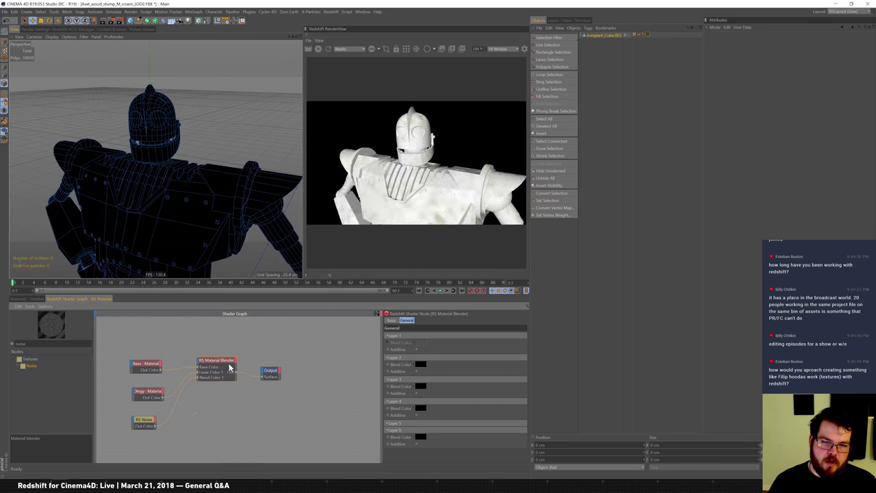
click(142, 422)
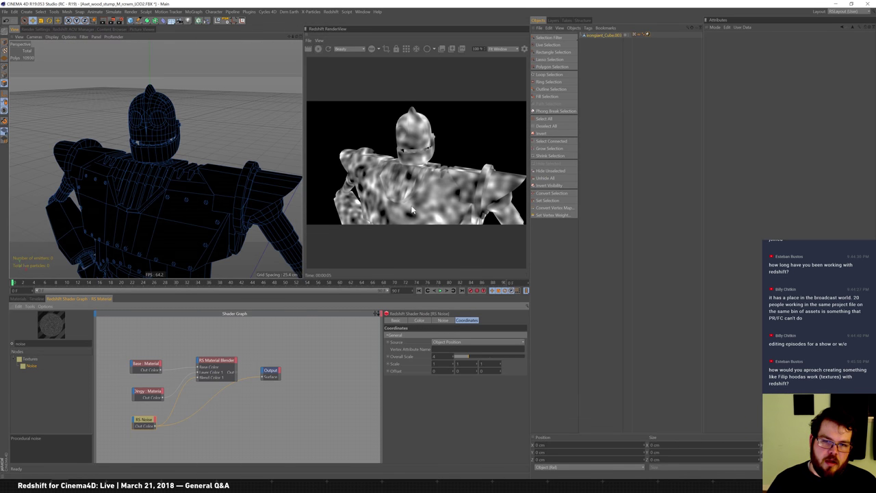
click(233, 369)
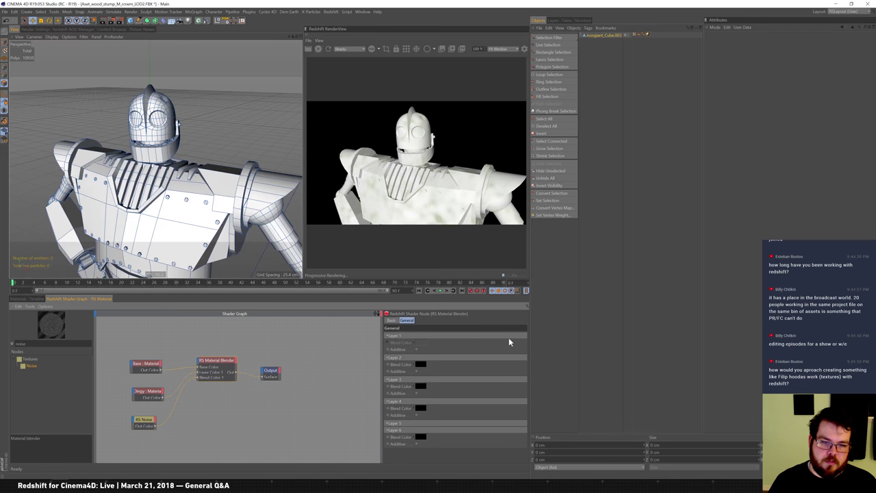
click(417, 348)
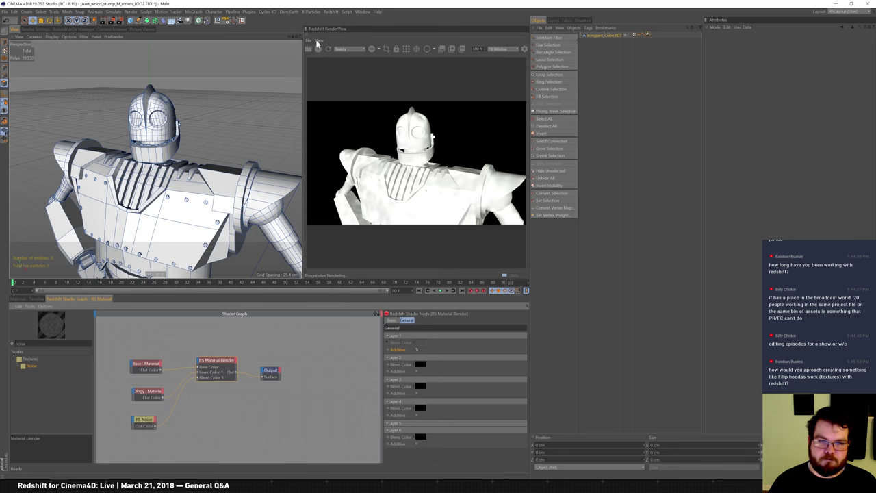
key(alt+Tab)
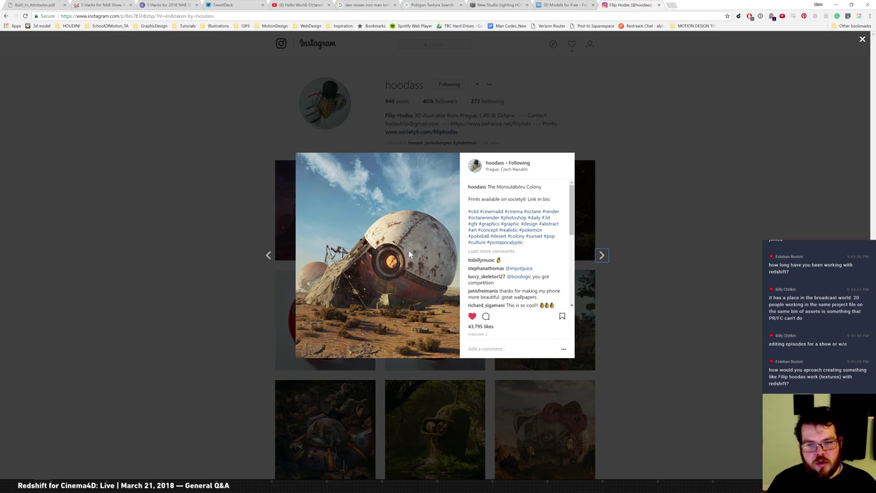
Step: Return from the rusty-sphere Instagram reference to the Cinema 4D project
key(alt+Tab)
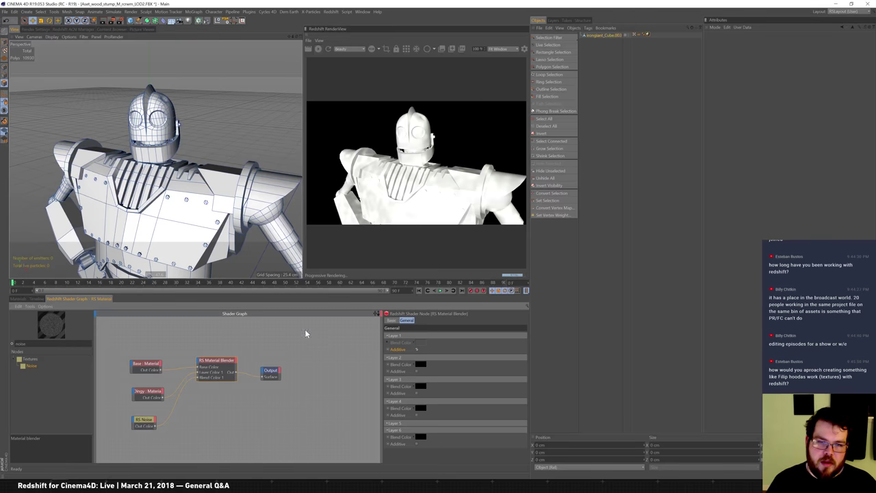
Step: Duplicate the Dingy material node and look inside the RS_C4D preset folder in the Content Browser
mouse_move(144, 418)
mouse_down()
mouse_move(153, 404)
mouse_move(138, 442)
mouse_move(144, 433)
mouse_up()
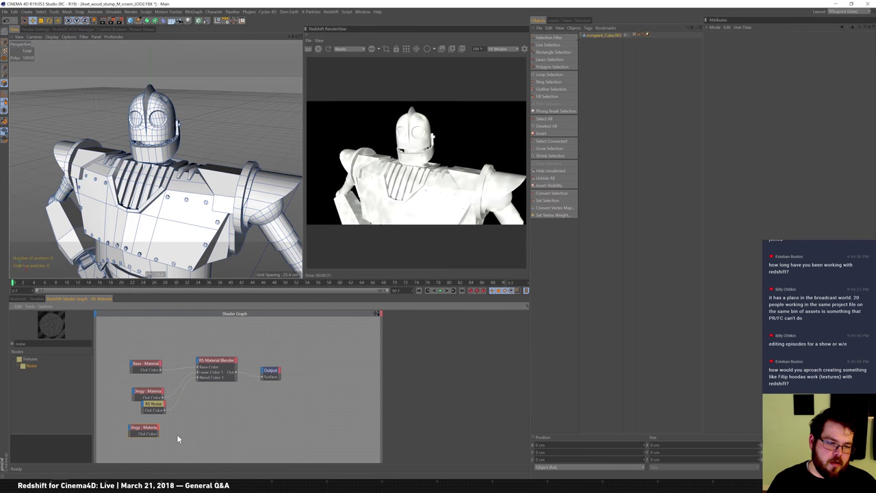
click(48, 29)
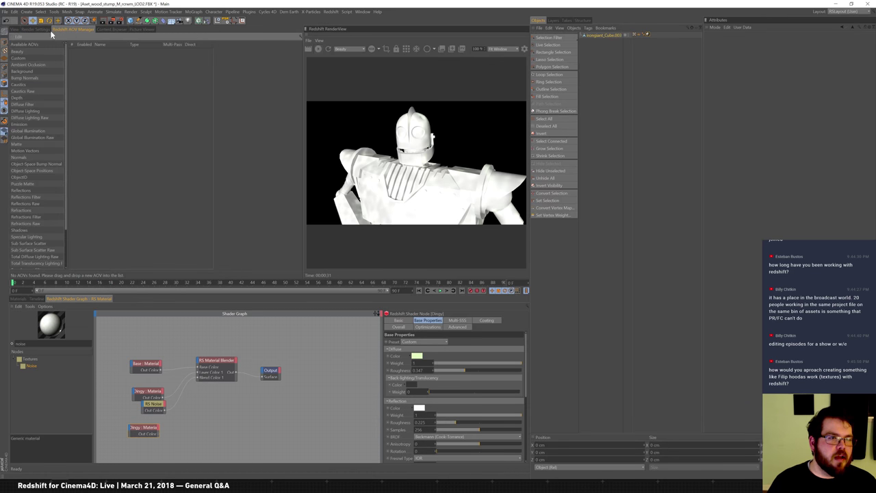
click(115, 30)
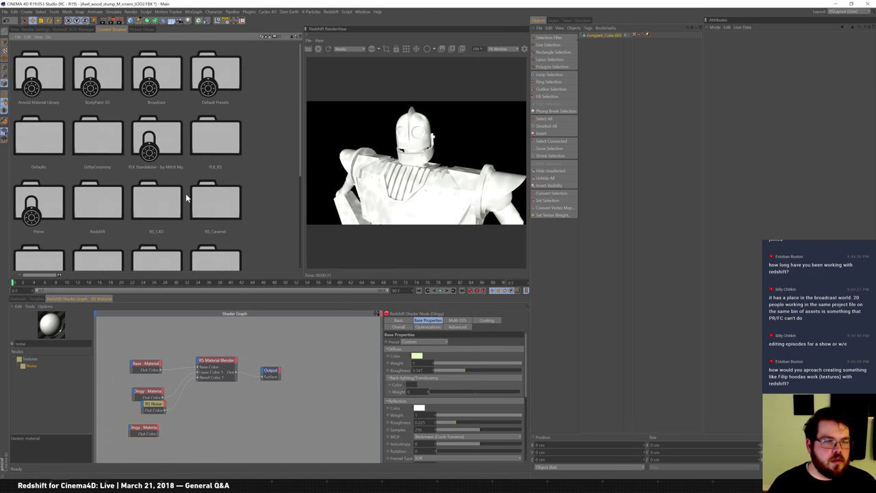
double_click(156, 205)
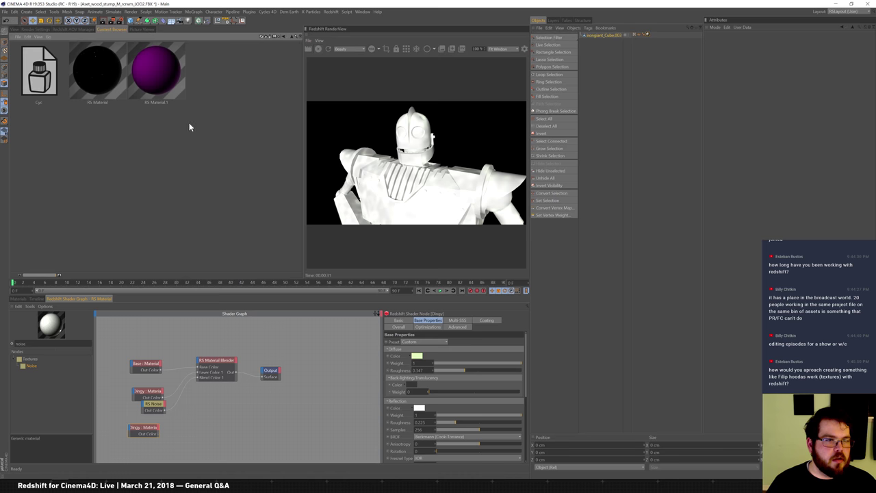
click(291, 37)
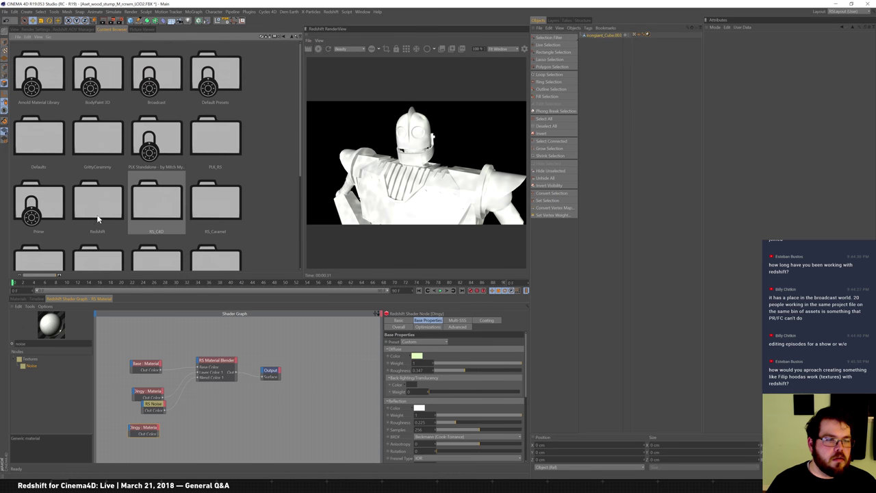
Step: Browse the clay and rubber, RS_Snow and user.lib4d preset folders
double_click(101, 219)
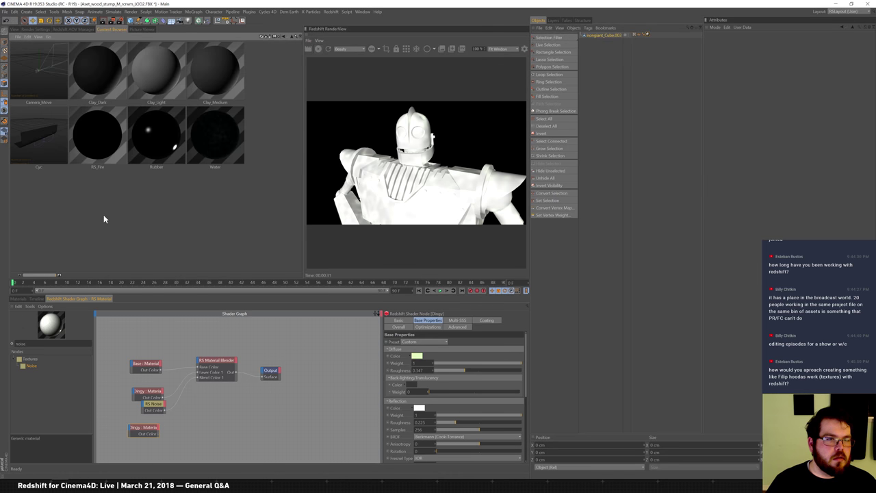
click(290, 35)
drag(299, 168, 226, 245)
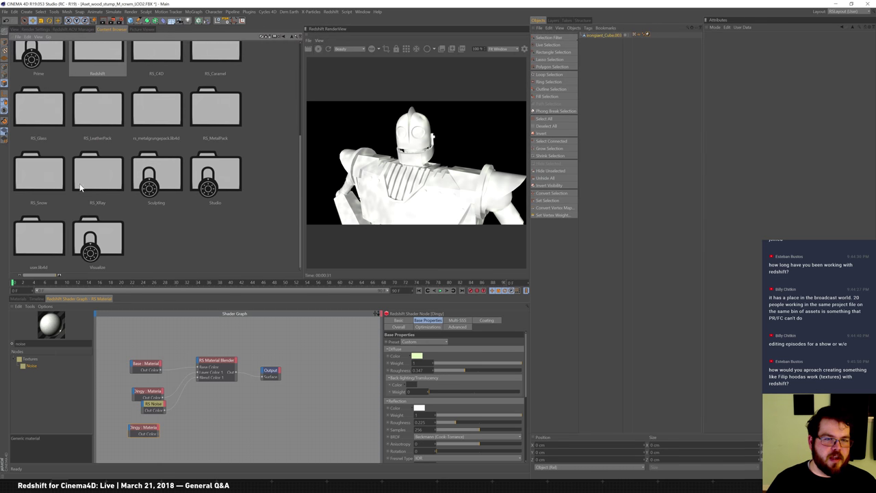
double_click(44, 168)
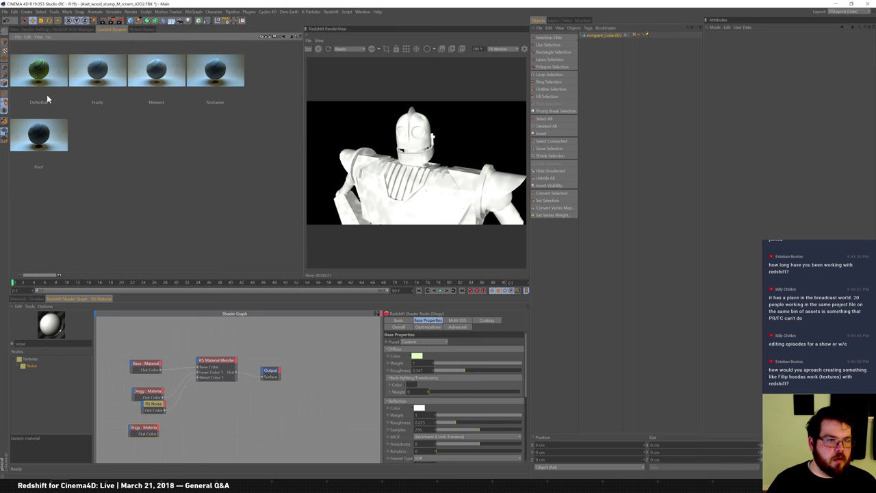
click(292, 38)
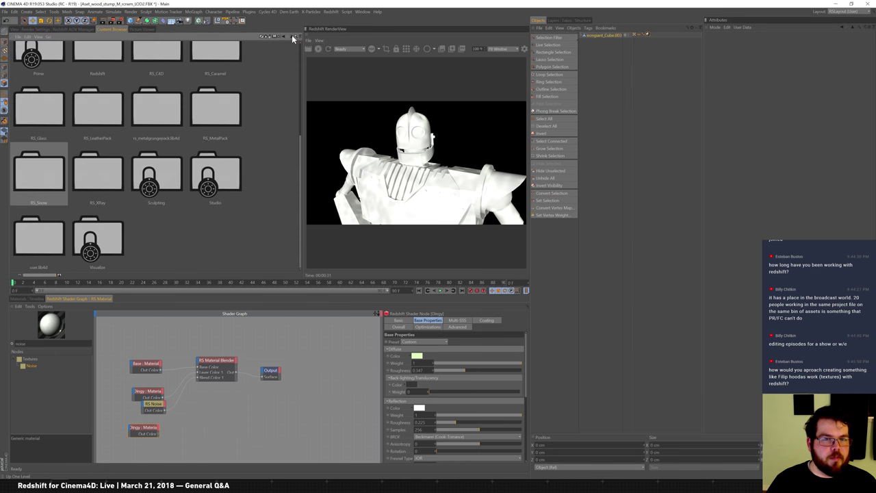
double_click(42, 245)
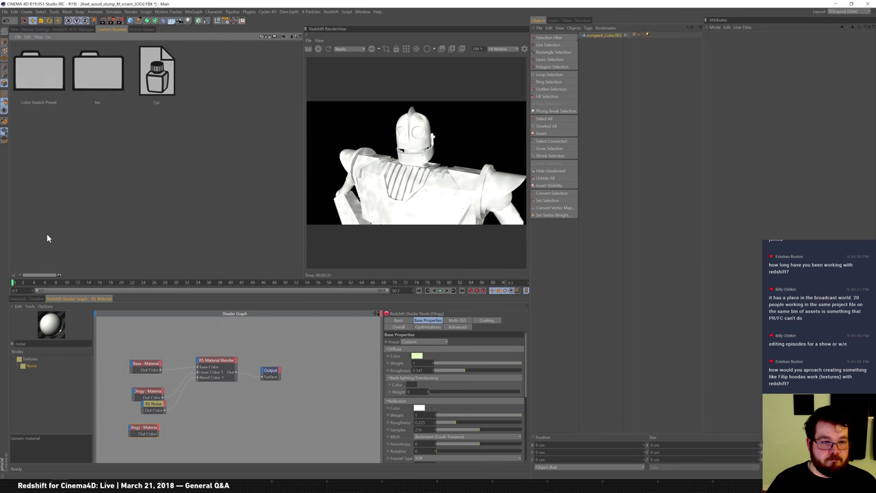
click(290, 36)
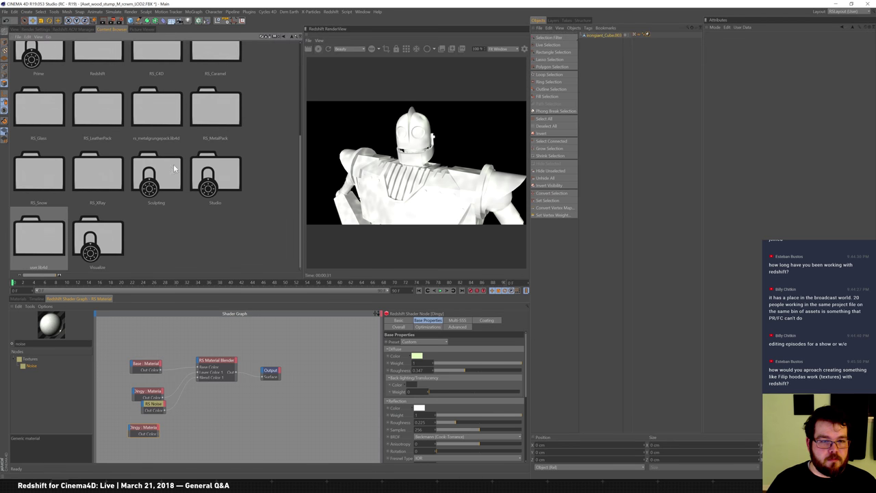
drag(299, 132, 301, 74)
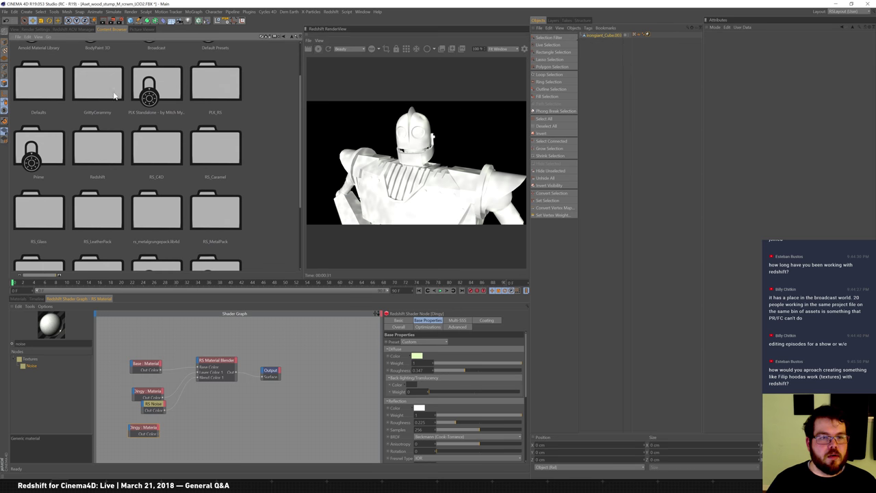
click(142, 432)
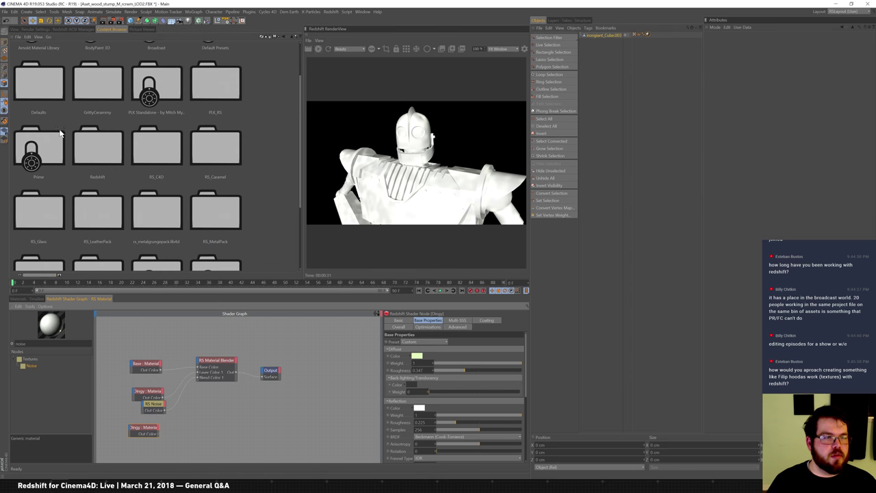
Step: Give the copied Dingy node a darker orange diffuse colour
drag(141, 431, 163, 431)
click(417, 355)
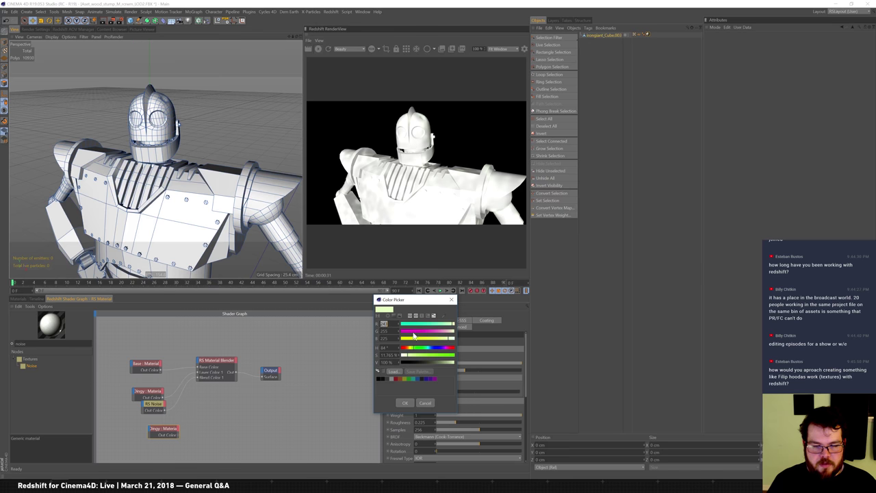
mouse_move(435, 337)
mouse_down()
mouse_move(413, 337)
mouse_move(440, 330)
mouse_up()
drag(435, 360, 438, 360)
click(404, 402)
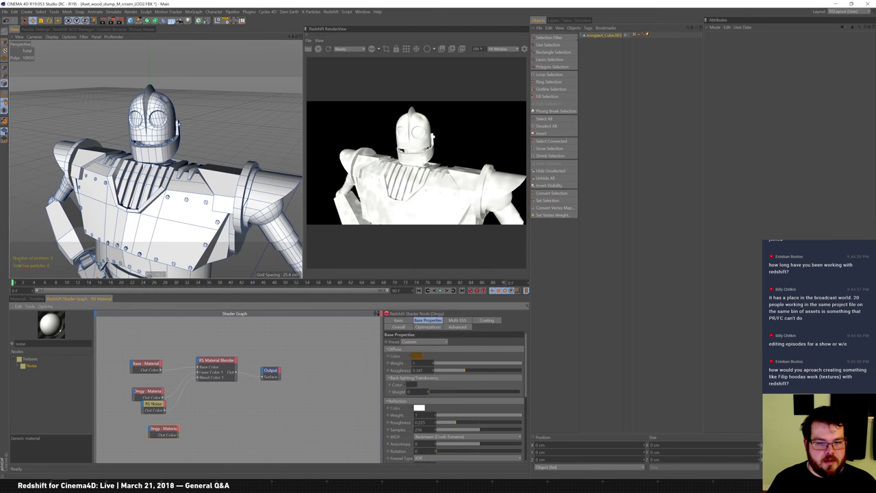
Step: Rename the copied material node to Dirt
drag(166, 431, 153, 433)
click(398, 320)
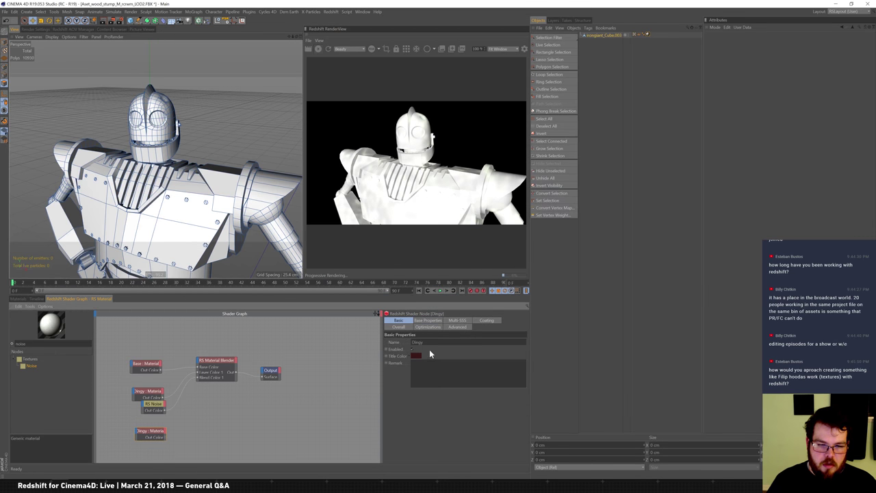
text(Dirt)
key(Return)
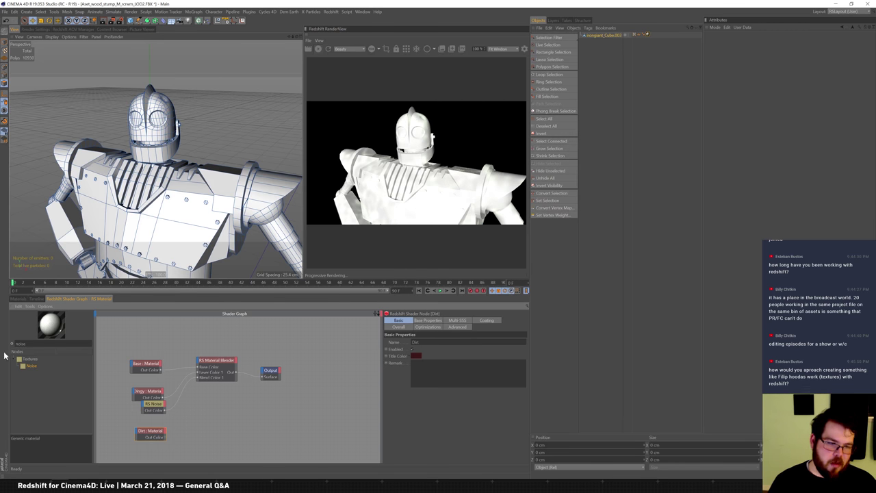
text(curv)
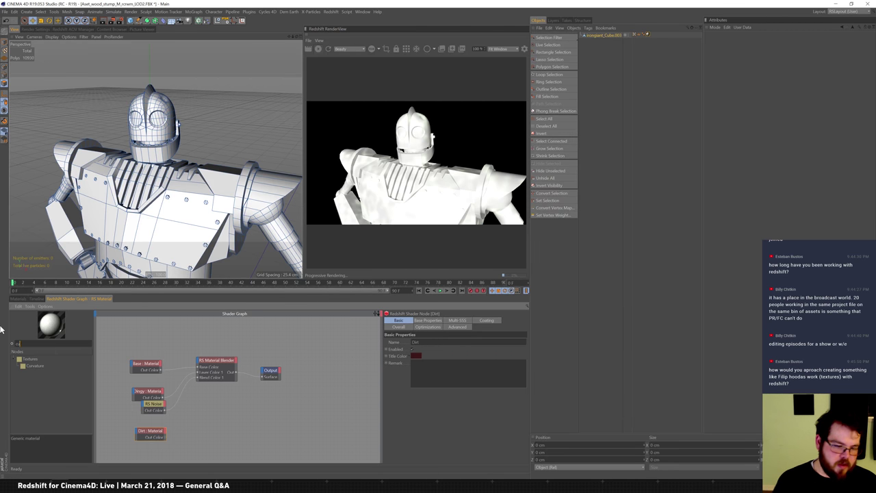
Step: Add an RS Curvature node and shrink its radius to about 0.09
drag(34, 365, 204, 423)
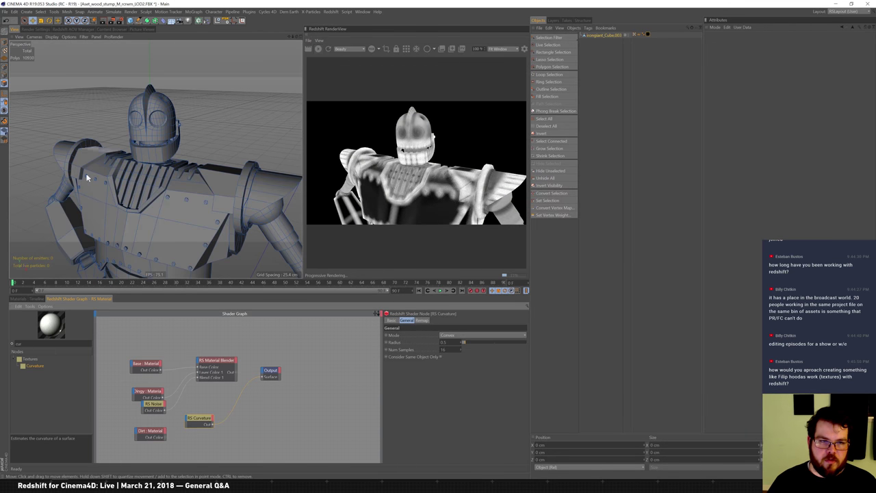
drag(465, 342, 462, 342)
click(458, 336)
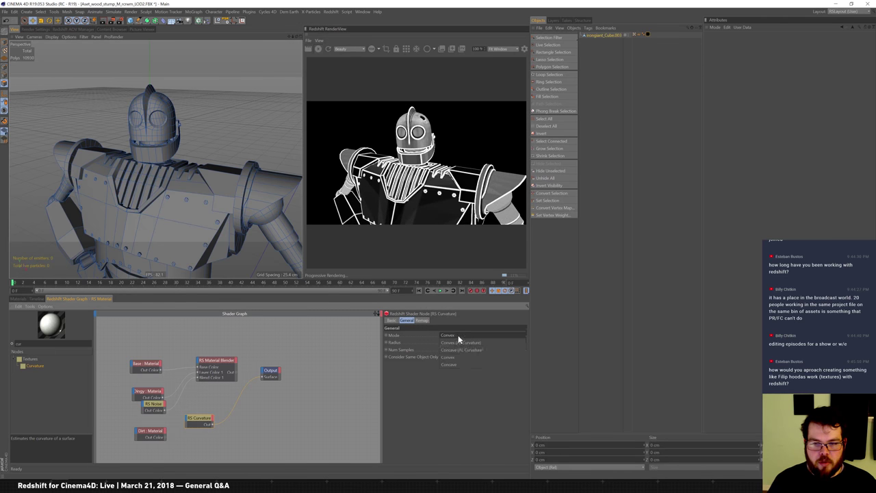
click(455, 363)
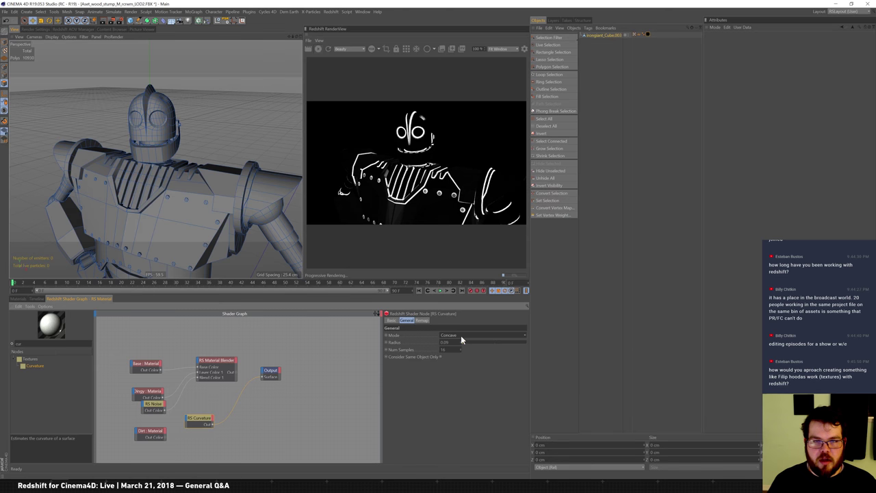
click(455, 336)
click(452, 357)
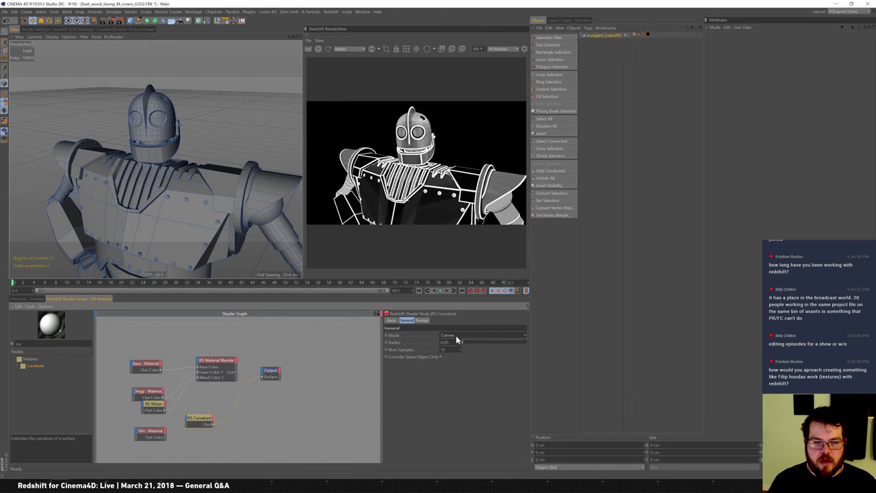
click(459, 336)
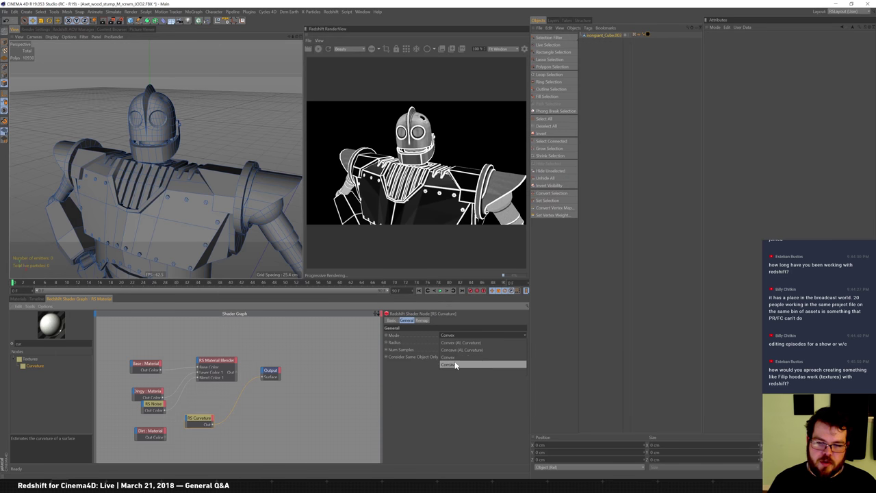
click(467, 358)
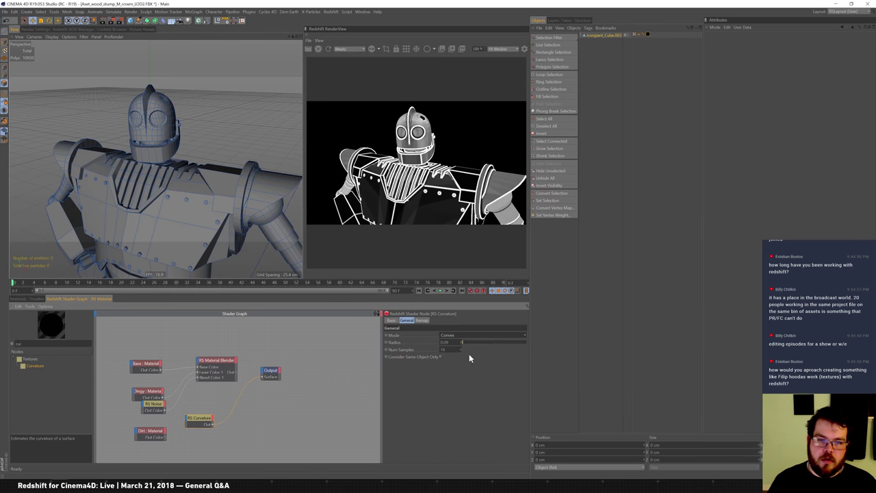
Step: Set the curvature to Concave with 32 samples and move the node below Dirt
click(463, 338)
click(460, 362)
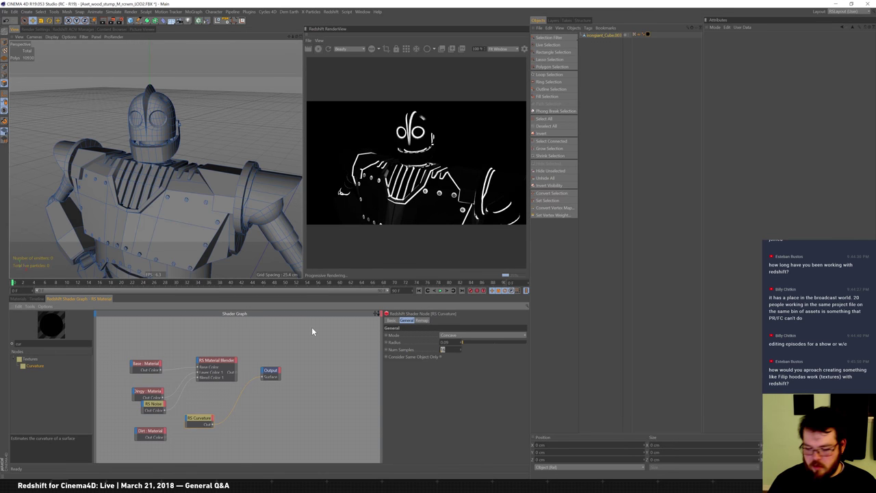
text(32)
key(Return)
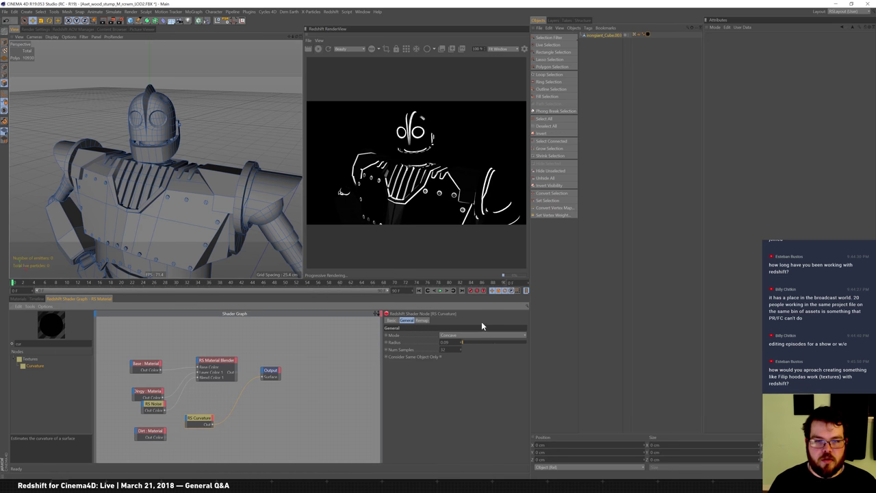
mouse_move(461, 342)
mouse_down()
mouse_move(472, 340)
mouse_move(463, 342)
mouse_up()
drag(202, 421, 241, 380)
click(163, 431)
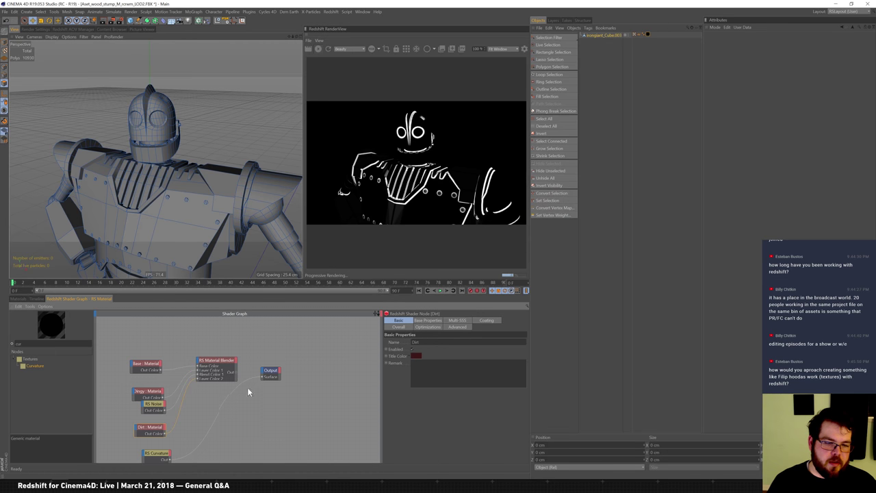
Step: Add a Layer 2 blend input to the RS Material Blender
click(198, 365)
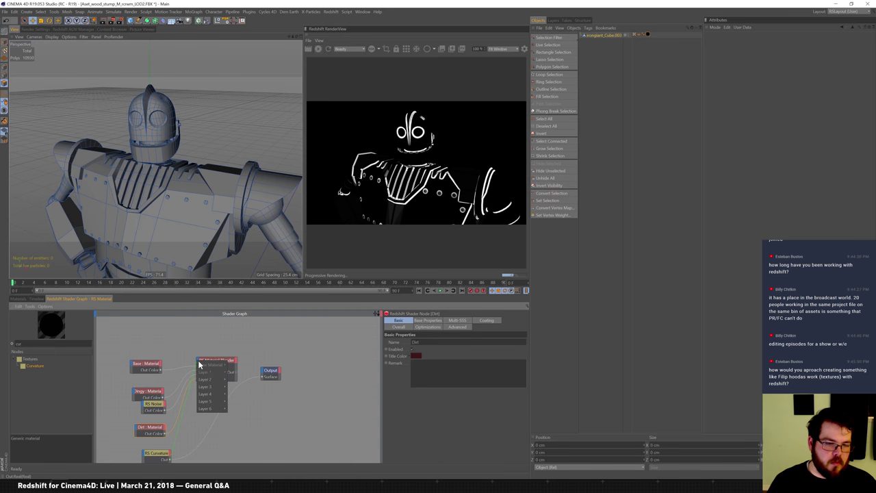
click(240, 387)
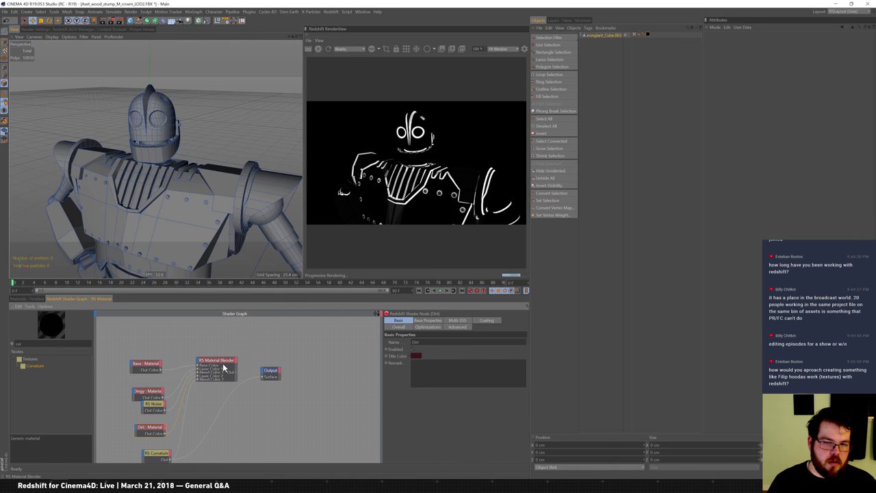
click(223, 367)
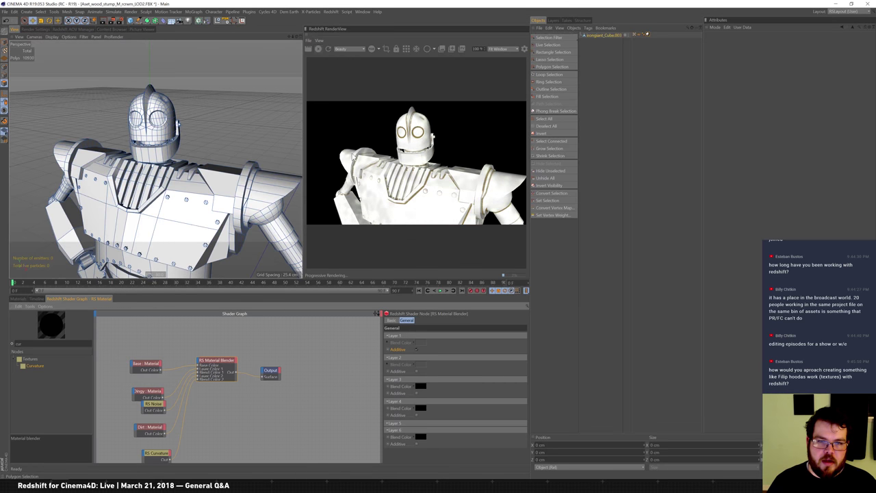
Step: Set the RS Curvature node to Convex with radius 0.12
click(154, 455)
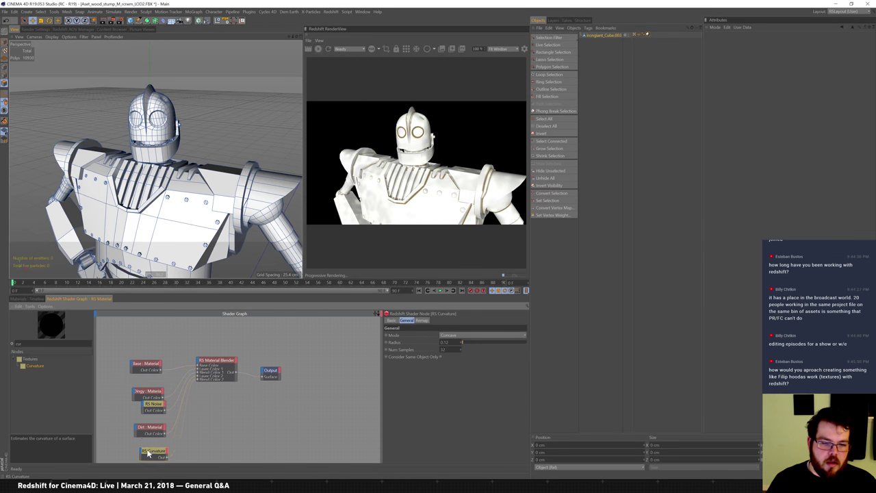
drag(462, 342, 463, 342)
click(465, 336)
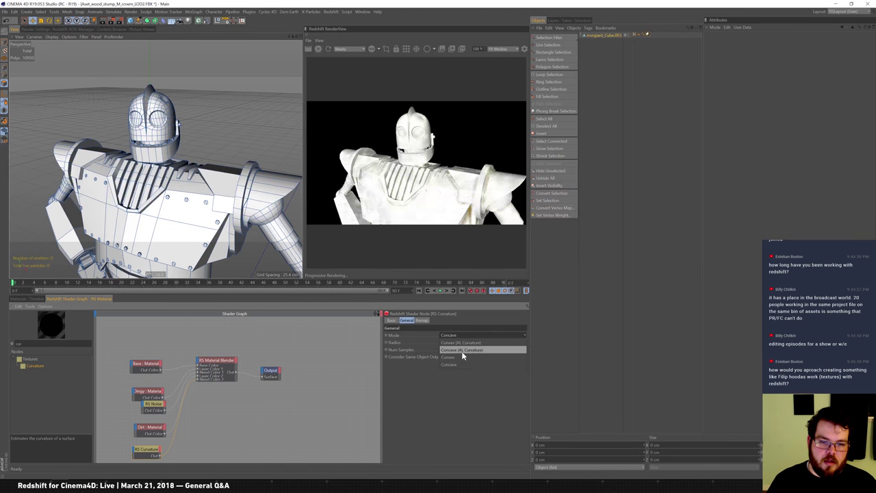
click(459, 363)
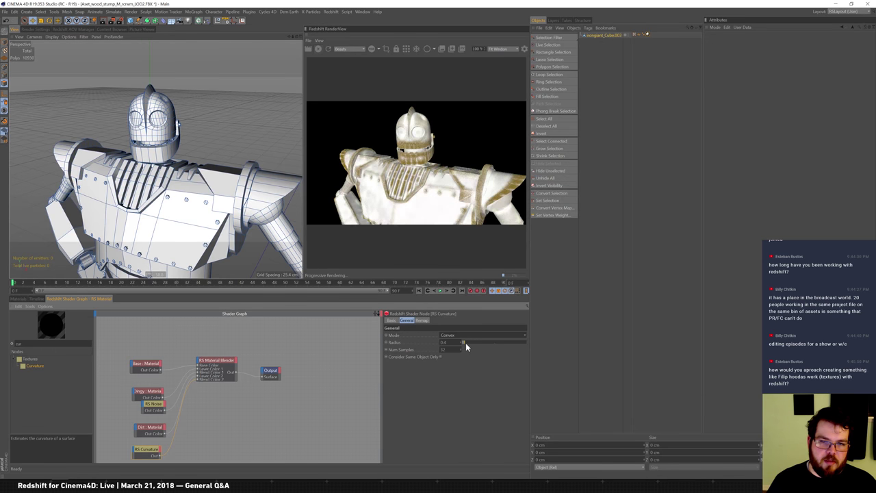
drag(464, 341, 462, 341)
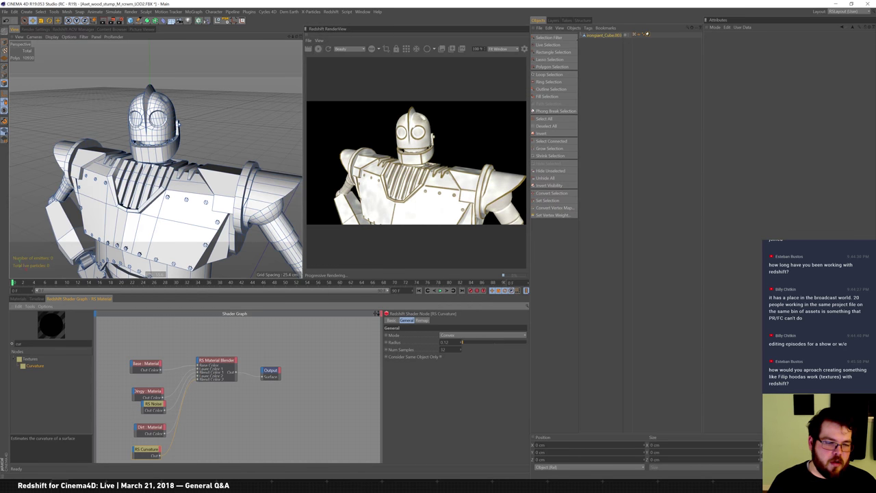
middle_drag(211, 421, 219, 402)
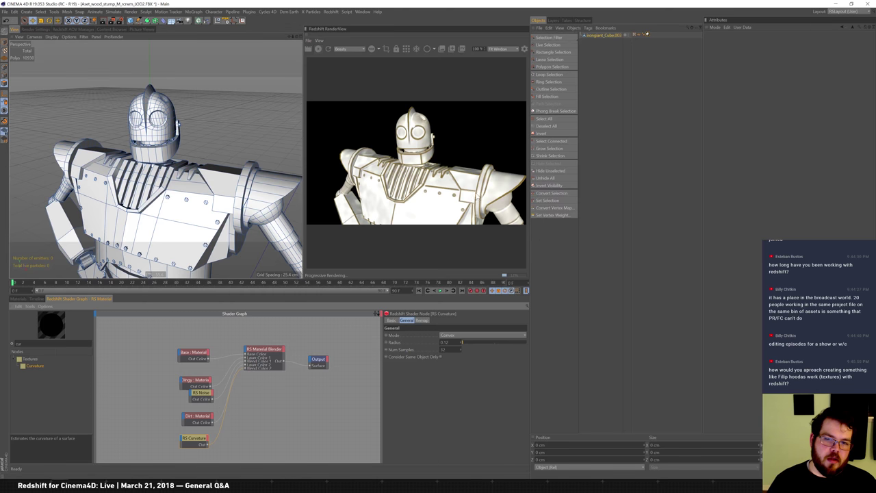
Step: Place an RS Color Layer node beside RS Curvature, then drag in an RS Noise node
drag(197, 441, 118, 446)
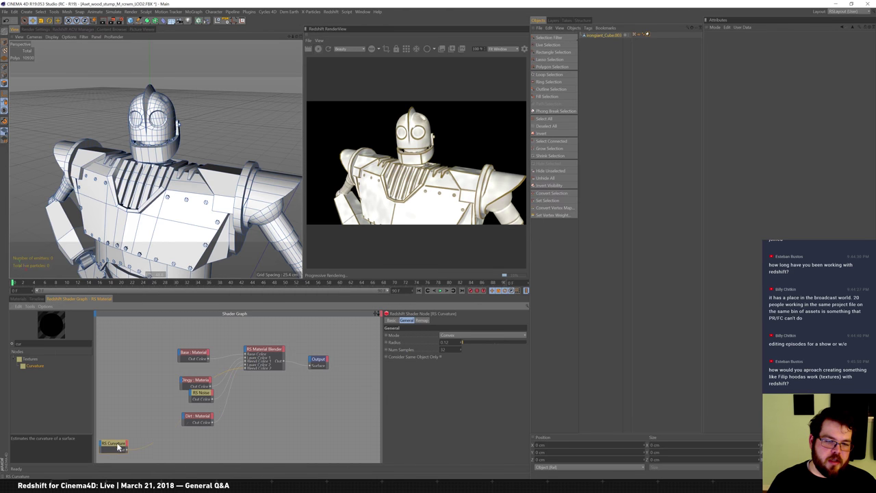
key(BackSpace)
key(BackSpace)
key(BackSpace)
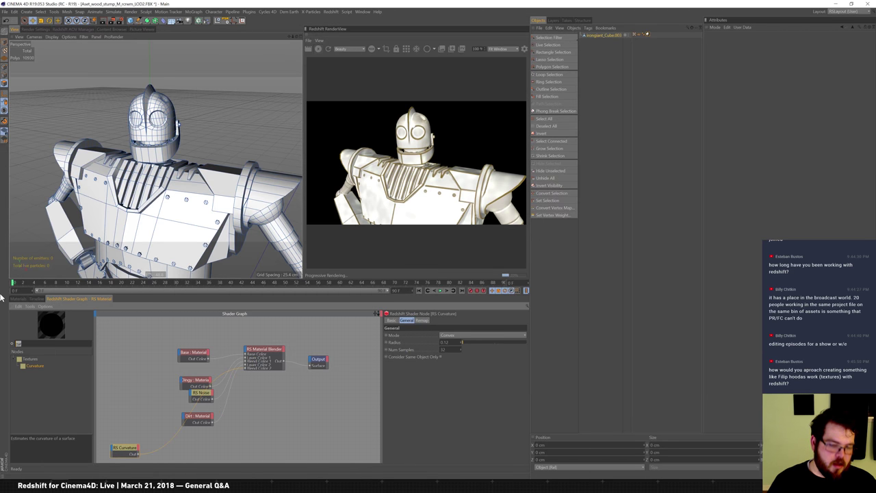
text(color)
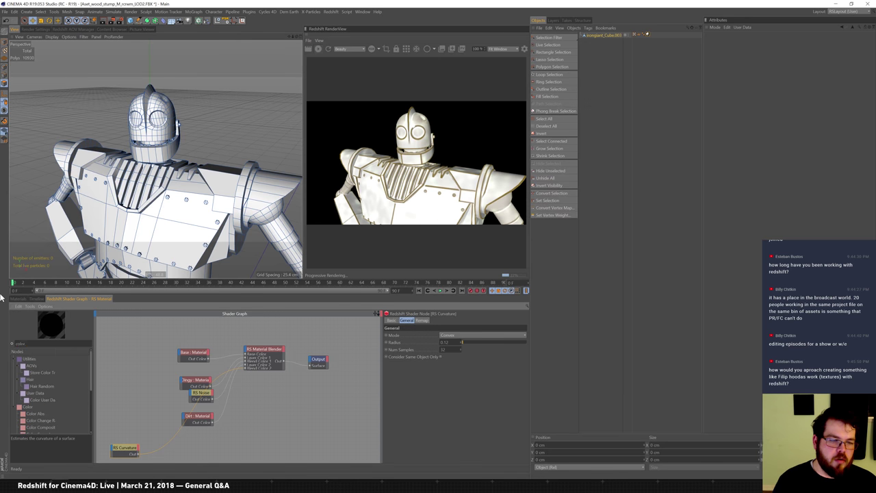
text( la)
drag(33, 365, 45, 366)
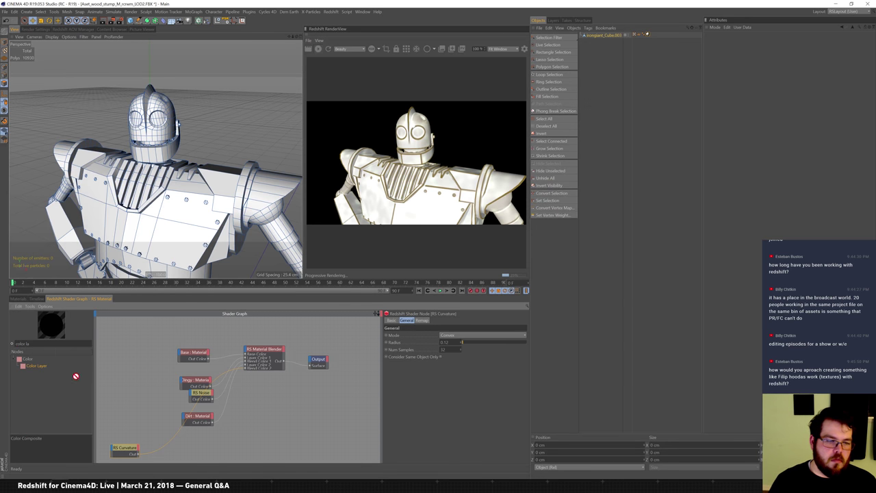
drag(179, 451, 180, 452)
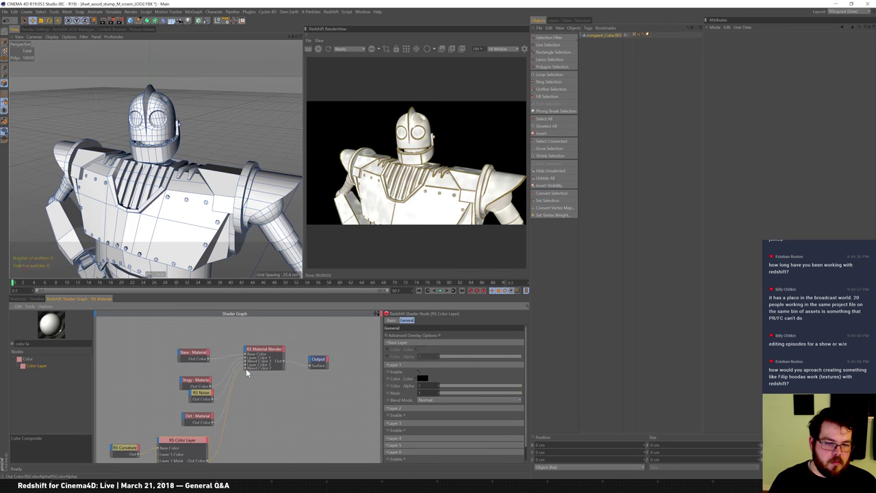
middle_drag(268, 402, 128, 366)
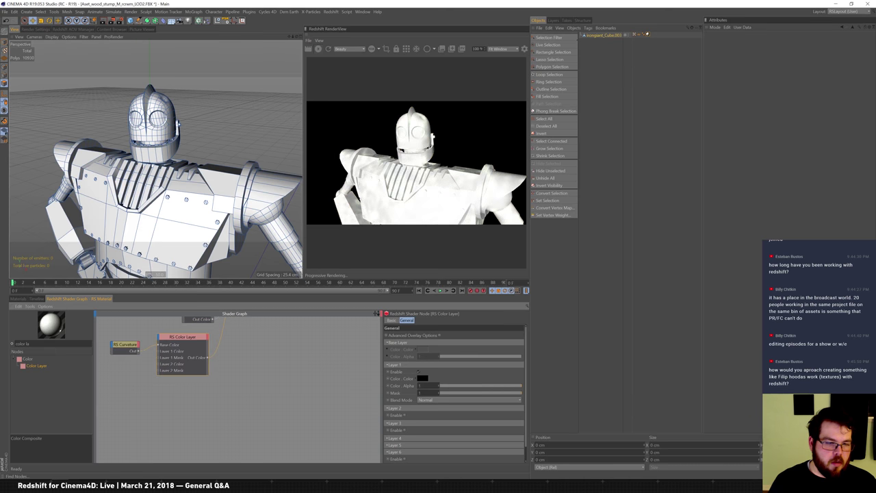
text(noise)
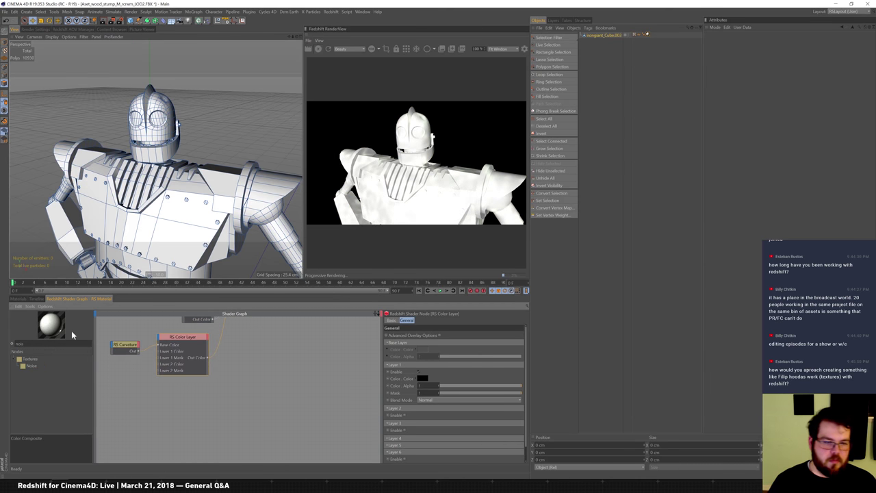
drag(68, 372, 148, 381)
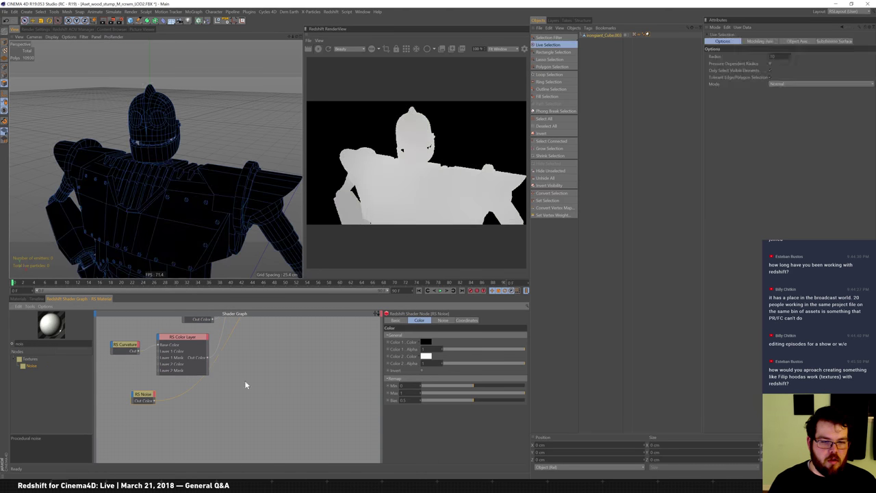
Step: Set the RS Noise scale to 1 and its overall scale to 64
middle_drag(244, 357, 289, 429)
click(467, 319)
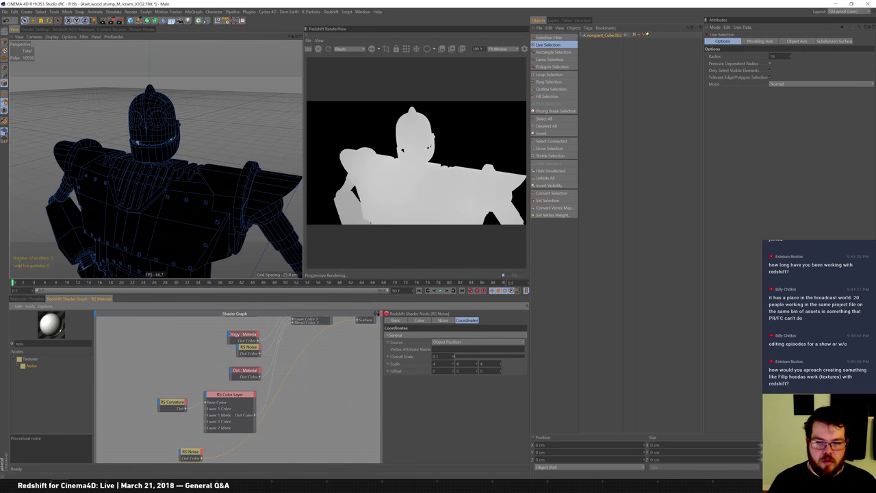
text(1)
key(Tab)
text(1)
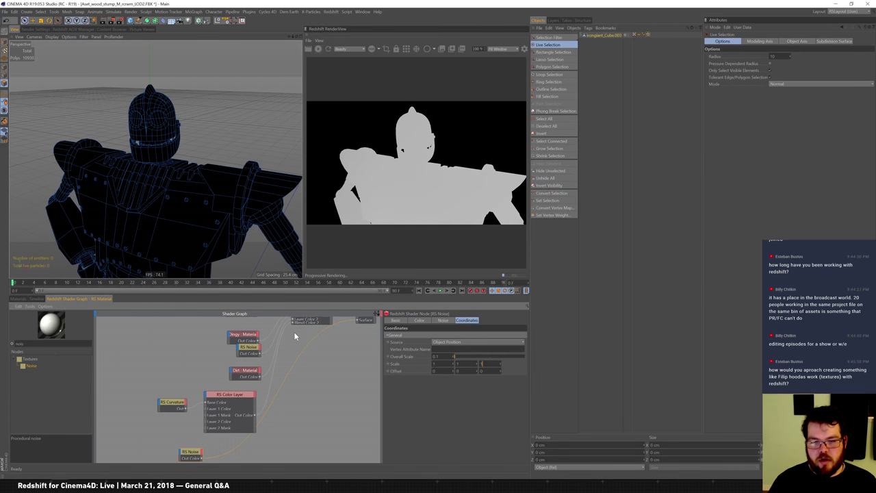
text(32)
key(Return)
click(421, 320)
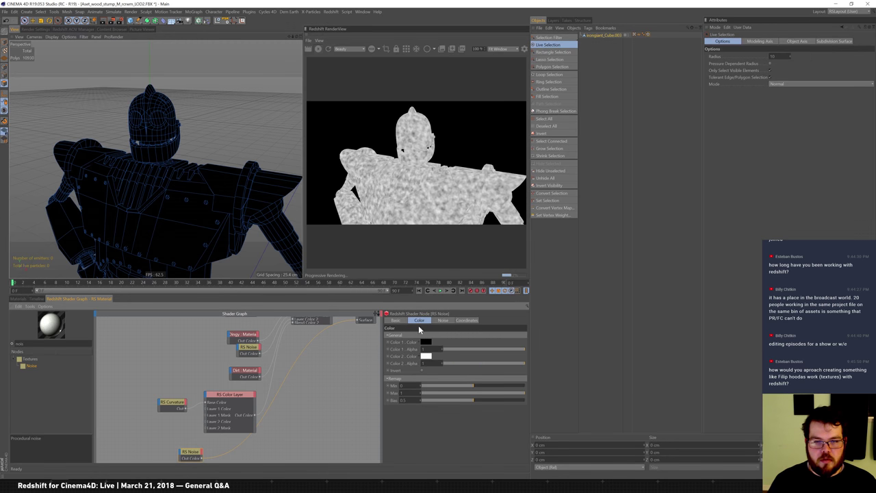
click(466, 320)
text(64)
key(Return)
Step: Position RS Noise near the curvature node and select the Material Blender
drag(199, 455, 167, 441)
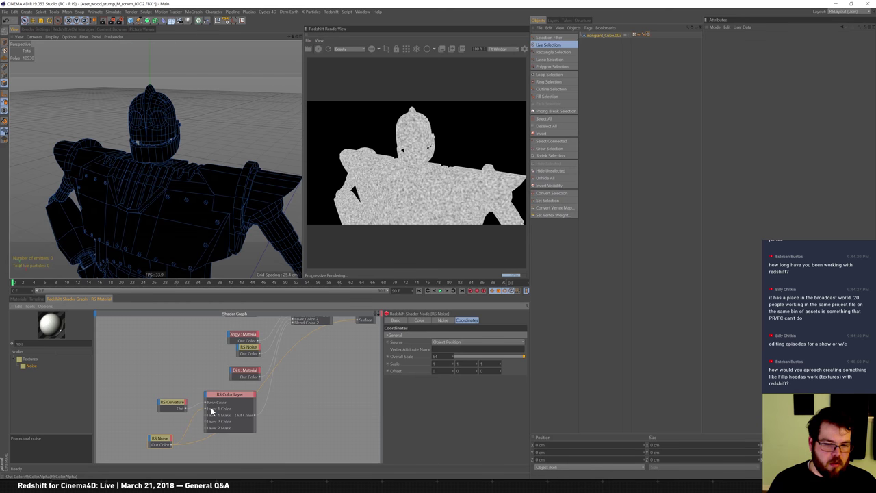
mouse_move(307, 354)
middle_down()
mouse_move(239, 417)
mouse_move(326, 363)
middle_up()
click(272, 353)
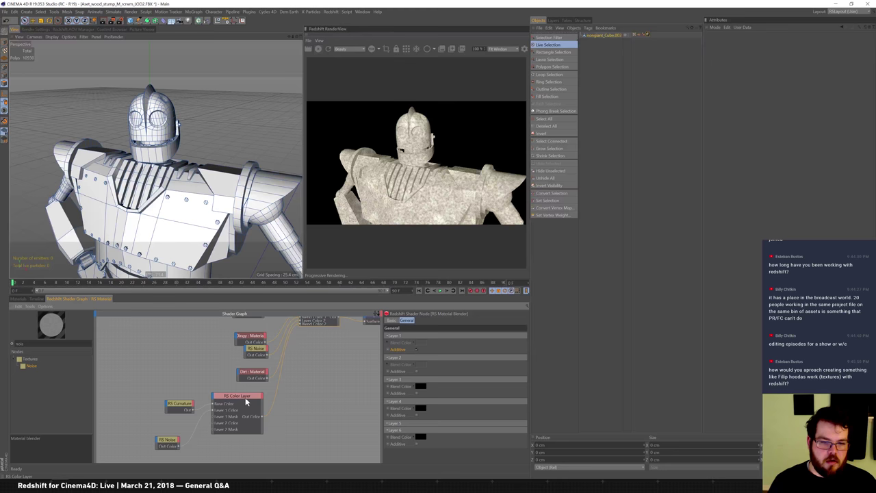
Step: Set the RS Color Layer's Layer 1 blend mode to Subtract
click(245, 399)
click(440, 401)
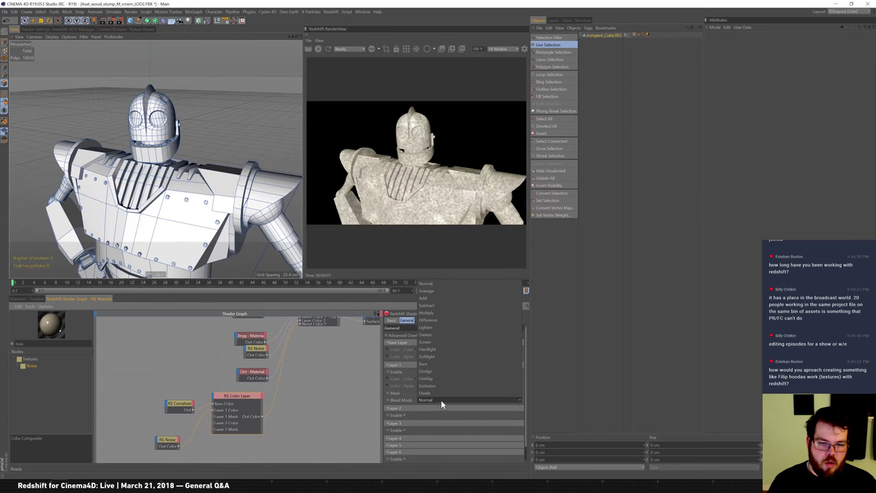
click(461, 305)
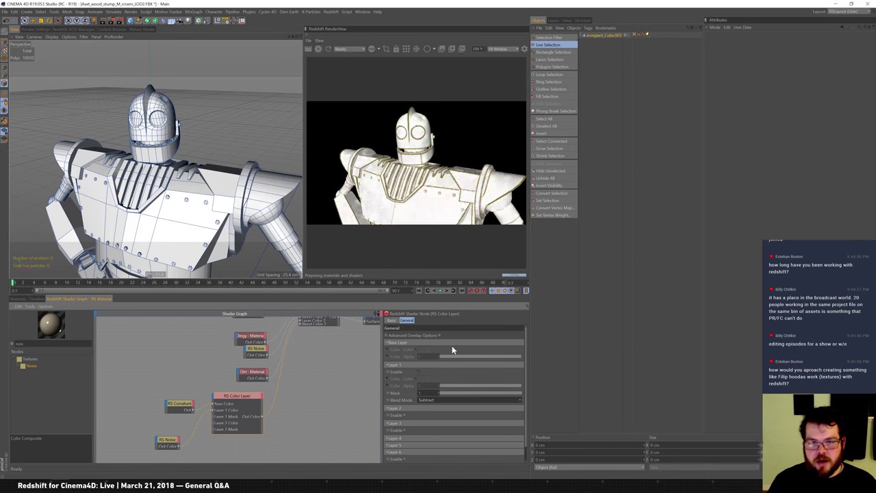
scroll(215, 214, up, 8)
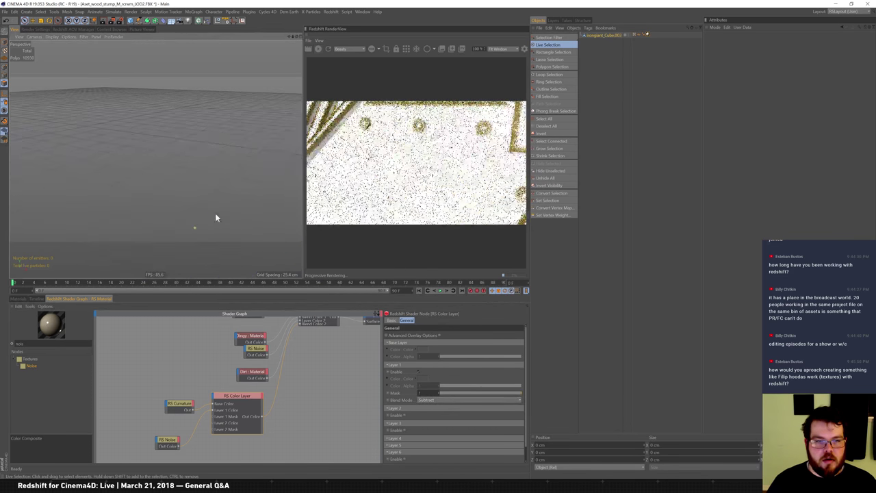
scroll(195, 181, down, 8)
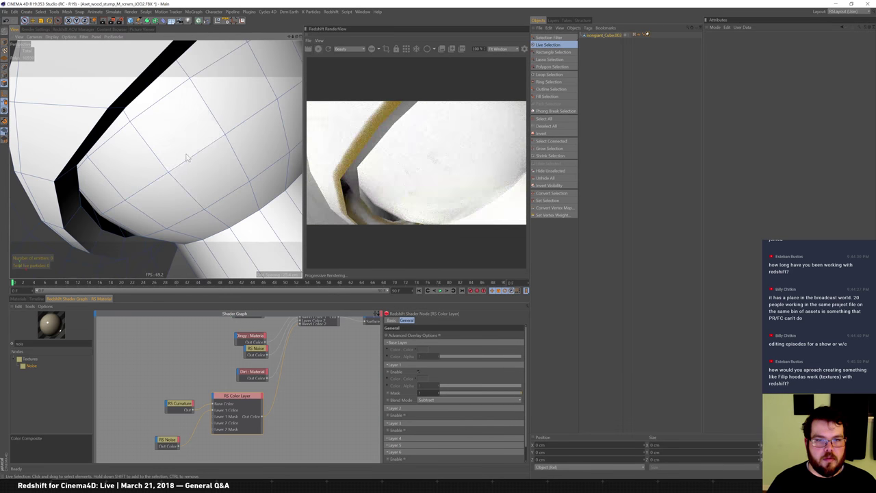
scroll(219, 188, up, 5)
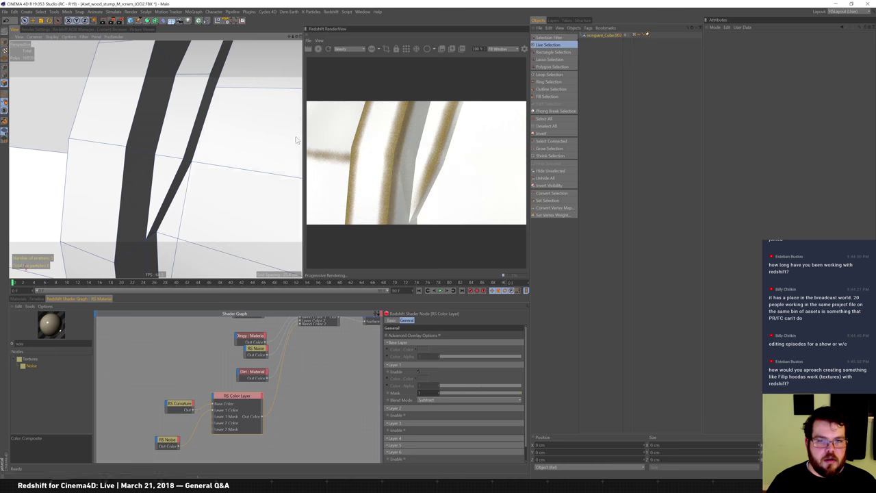
Step: Lower the RS Noise bias in its color settings
click(165, 442)
click(419, 320)
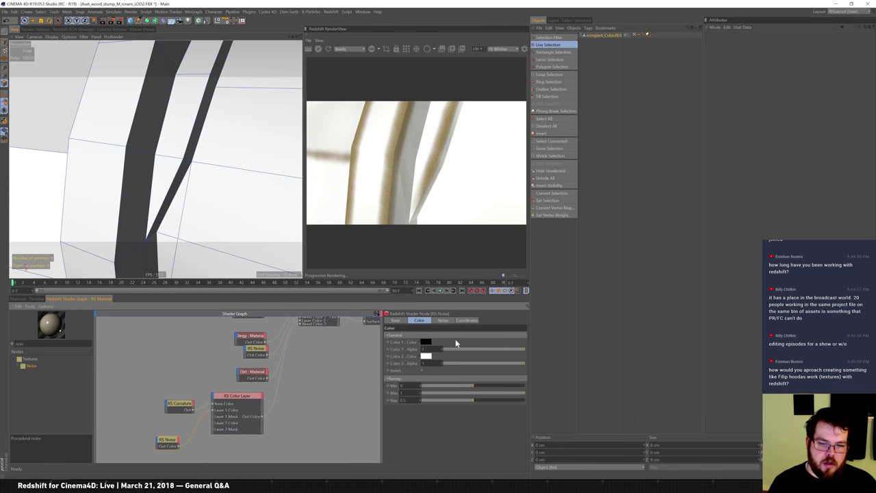
drag(474, 400, 442, 403)
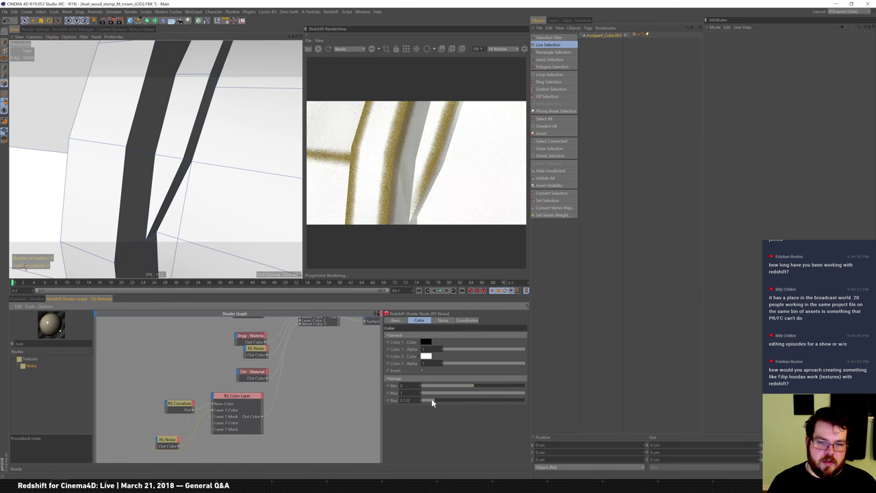
Step: Switch the Color Layer's Layer 1 blending to Add and check the Material Blender
click(241, 398)
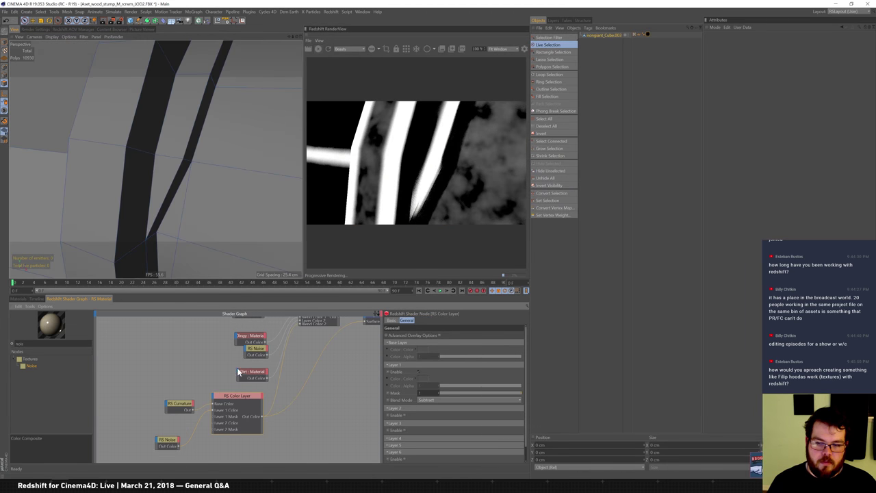
scroll(190, 152, down, 3)
alt+drag(189, 152, 168, 160)
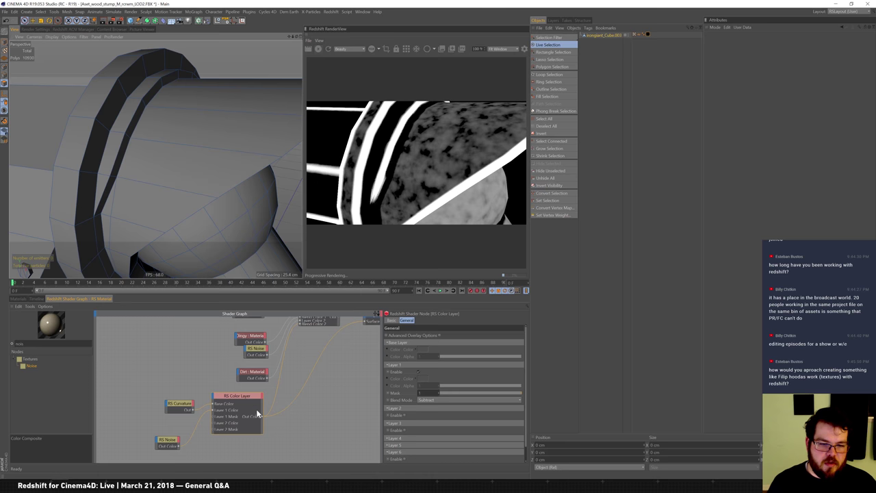
click(448, 400)
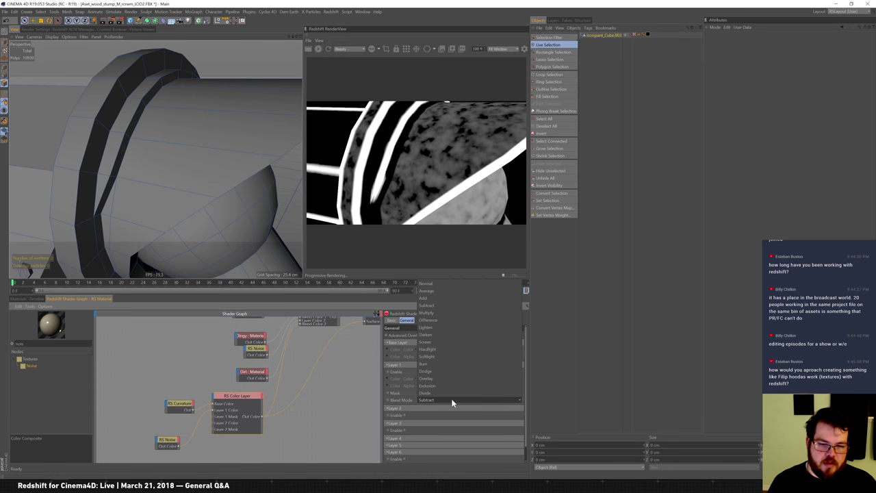
click(457, 302)
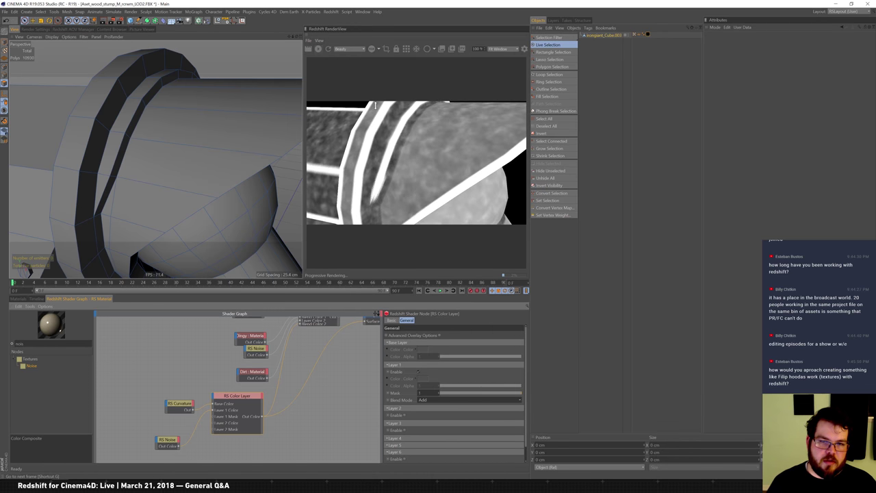
click(330, 321)
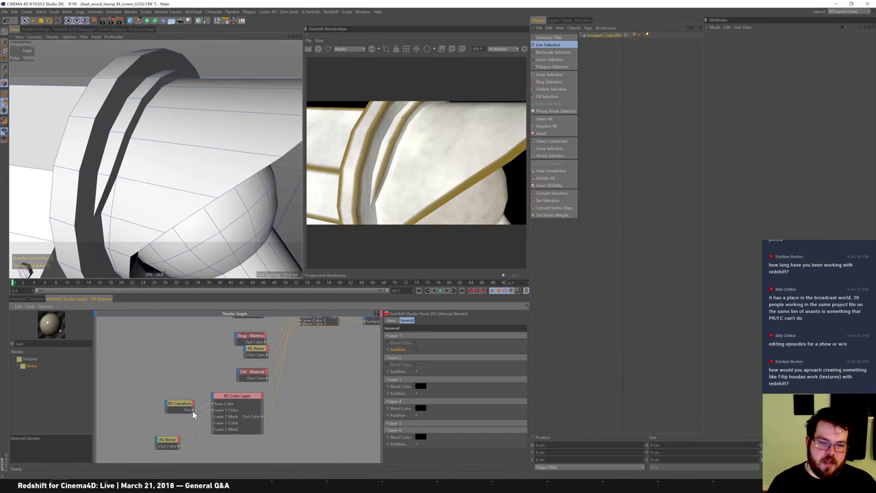
click(259, 403)
Step: Swap the RS Color Layer for an RS Color Composite node and reposition RS Noise
key(BackSpace)
key(BackSpace)
key(BackSpace)
key(BackSpace)
text(comp)
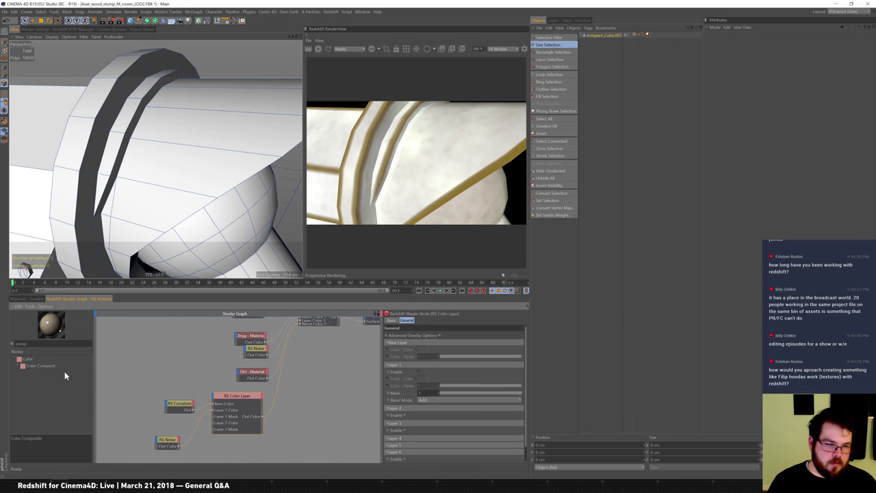
drag(231, 438, 211, 414)
click(242, 404)
key(Delete)
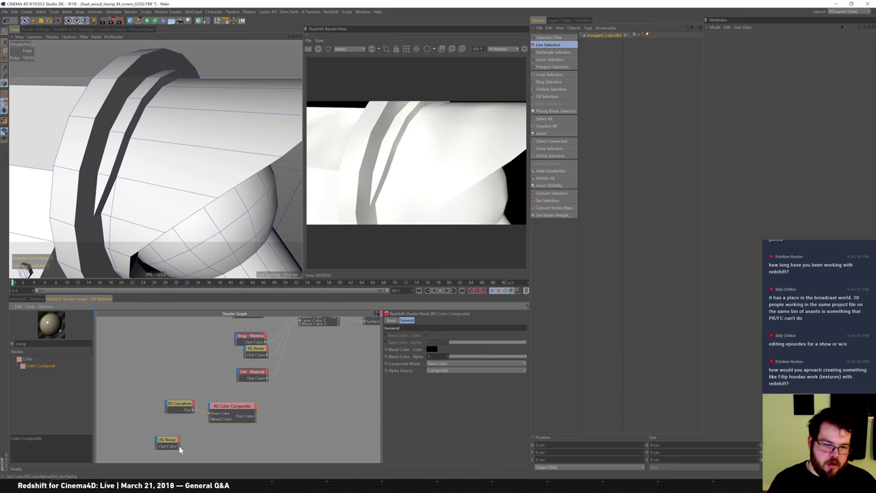
click(179, 446)
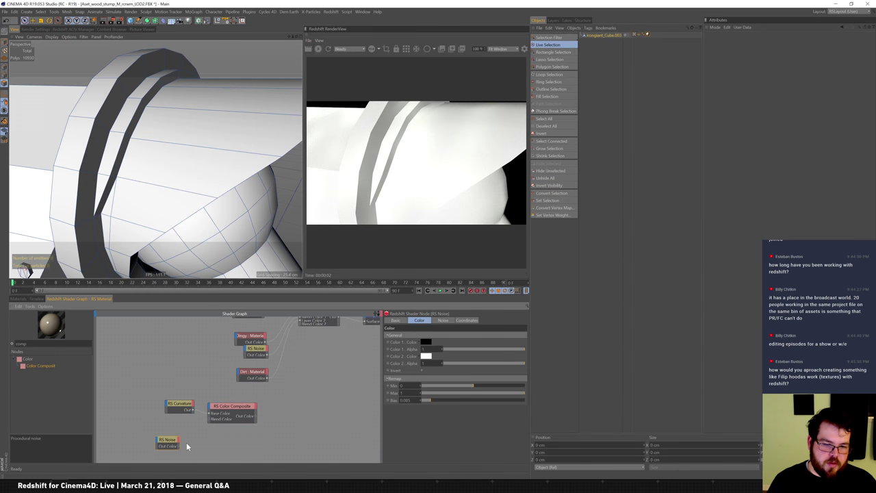
drag(168, 440, 171, 431)
scroll(216, 421, up, 1)
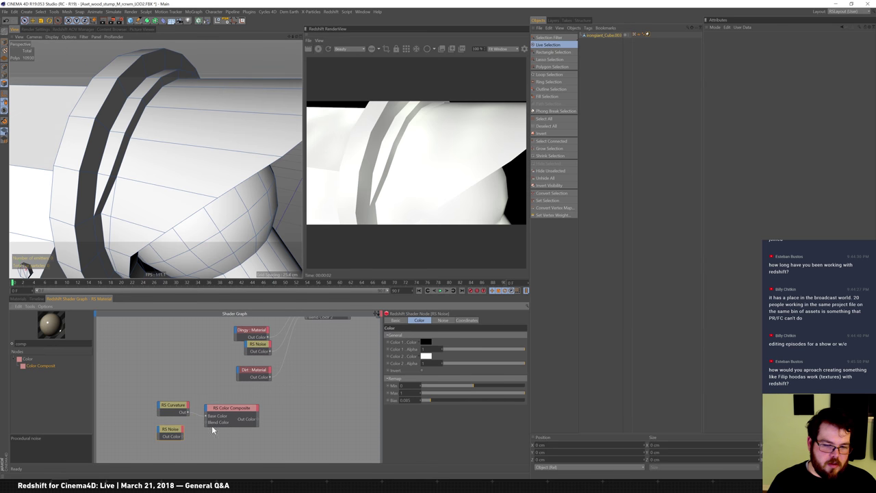
middle_drag(309, 382, 274, 337)
Step: Set the RS Color Composite mode to Subtract
click(182, 457)
click(473, 363)
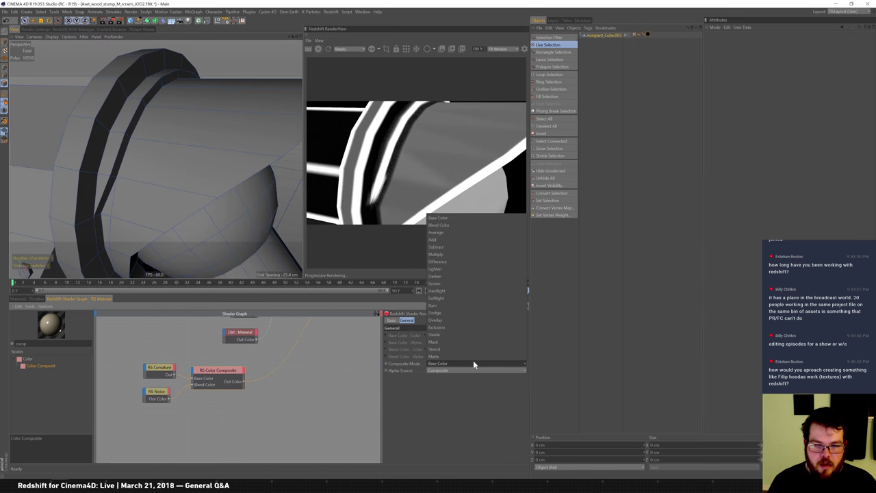
click(470, 247)
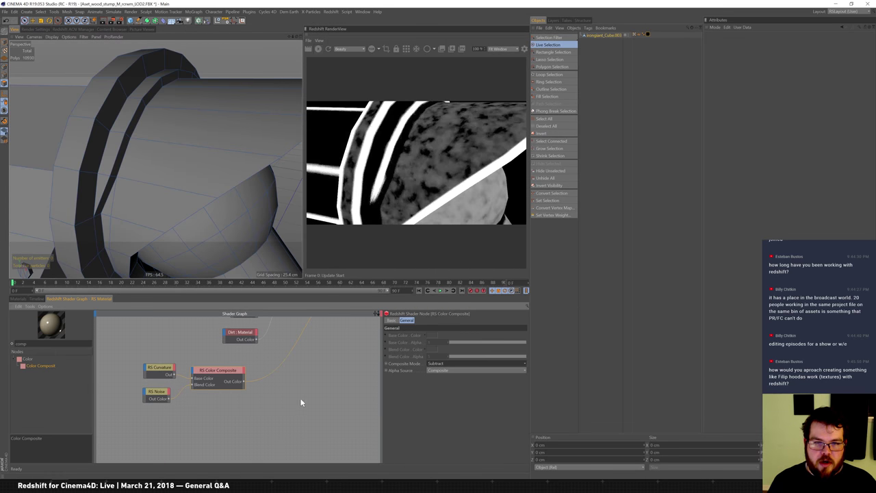
middle_drag(294, 400, 270, 442)
middle_drag(223, 406, 189, 447)
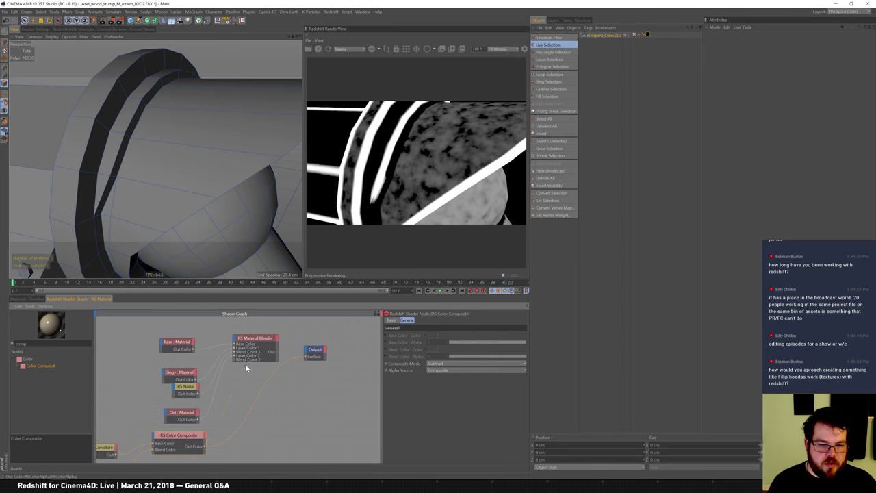
Step: Select the RS Color Composite node and keep its alpha source set to Composite
right_click(257, 392)
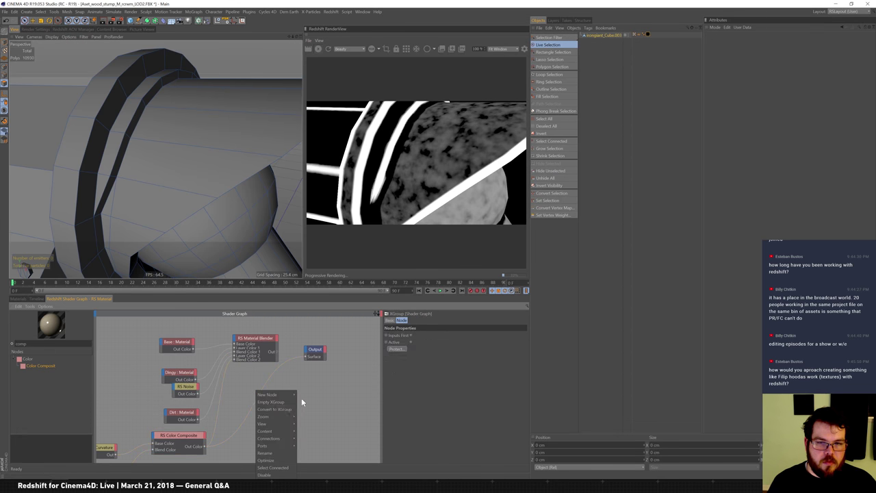
click(255, 350)
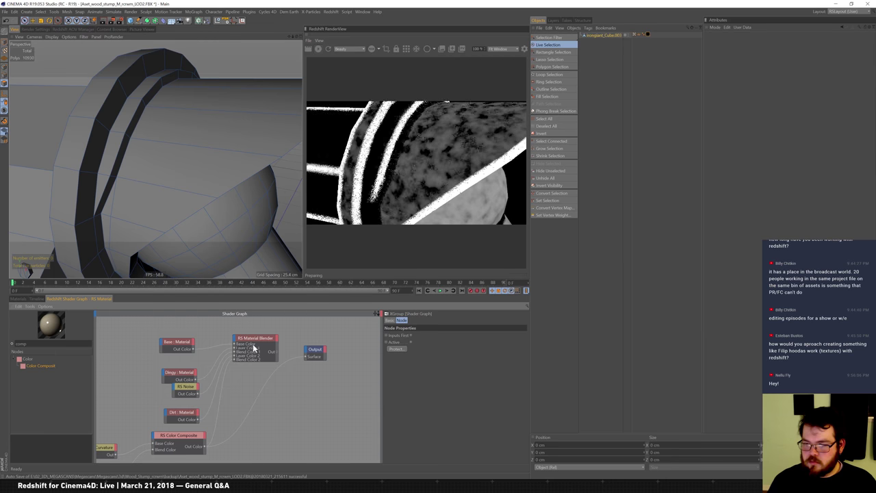
click(255, 350)
middle_drag(236, 411, 250, 383)
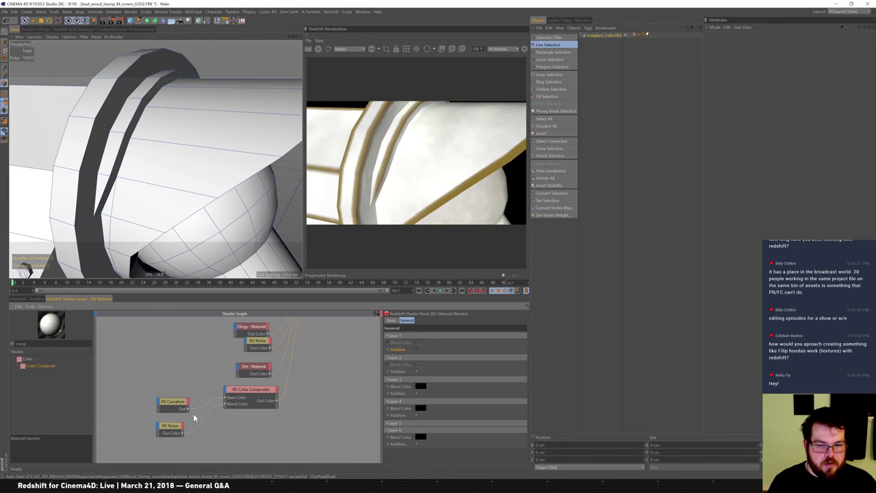
click(260, 390)
click(458, 370)
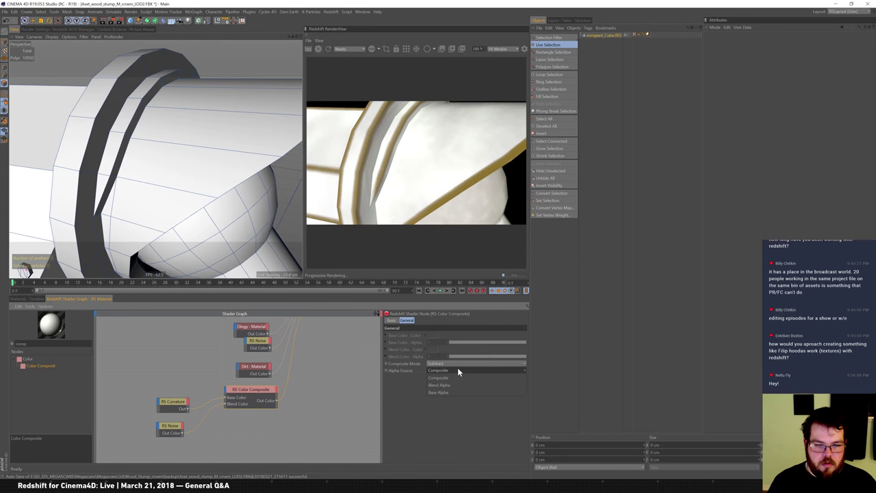
click(204, 413)
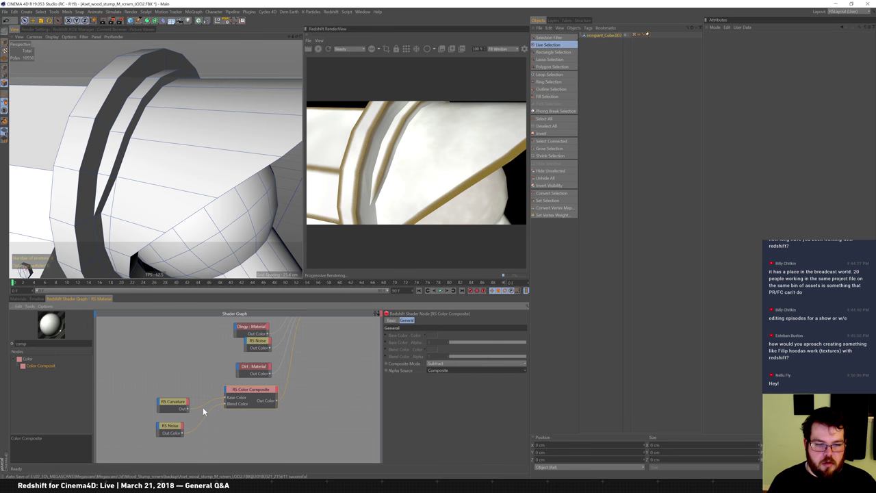
Step: Wire the RS Curvature output into the RS Color Composite and remove the Blend Color wire
drag(187, 411, 225, 405)
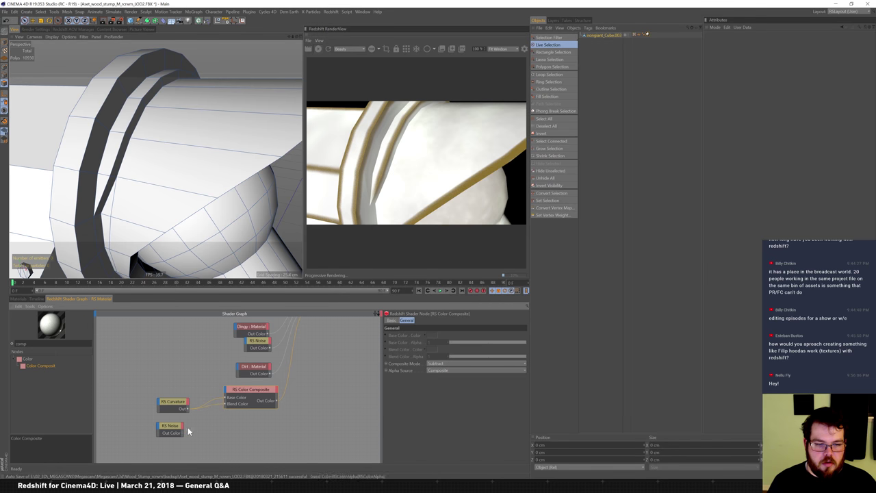
click(182, 431)
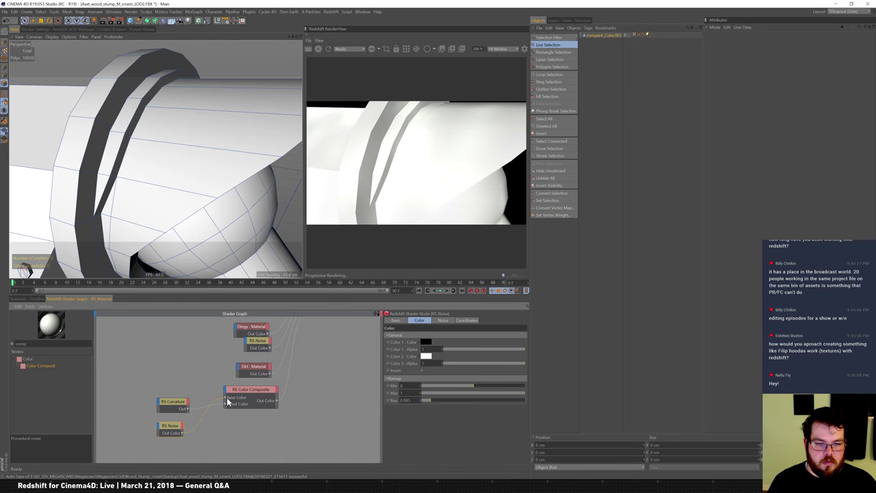
click(270, 393)
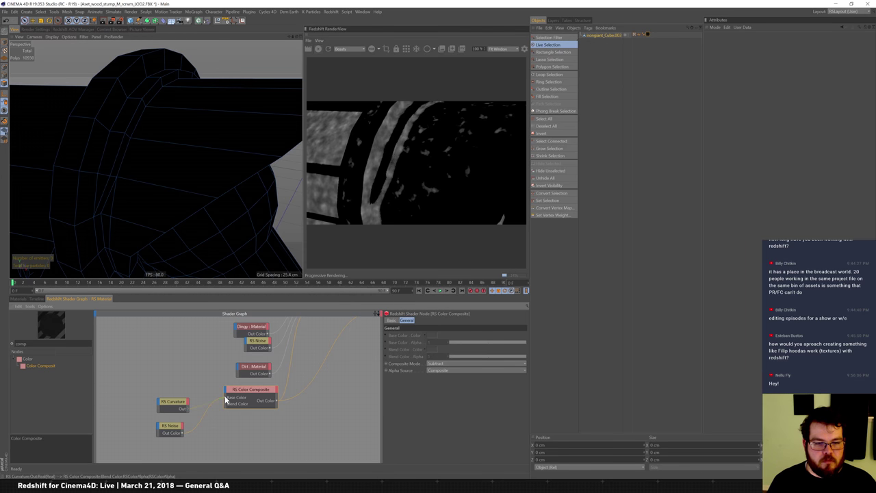
drag(225, 401, 182, 426)
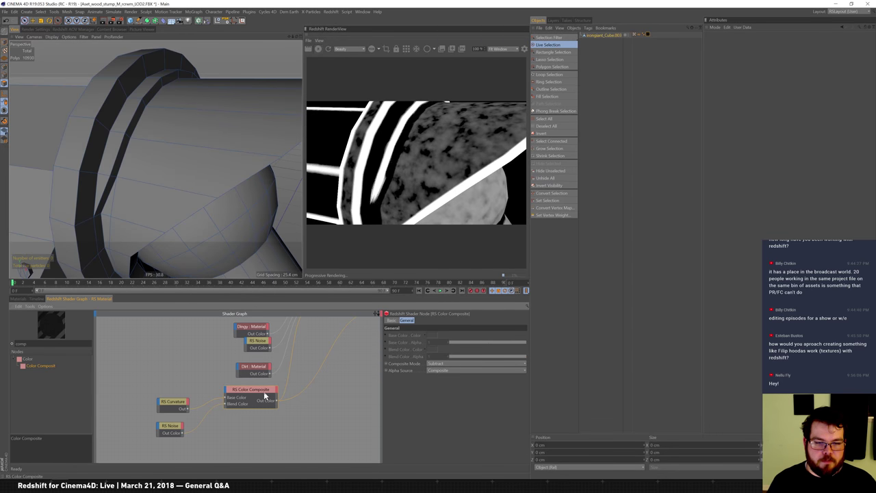
click(462, 363)
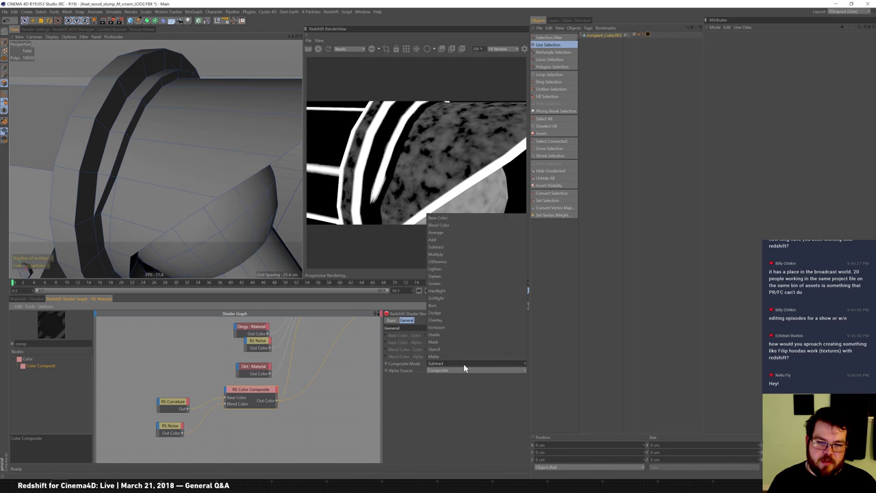
Step: Set the RS Color Composite's Composite Mode to Exclusion
click(463, 364)
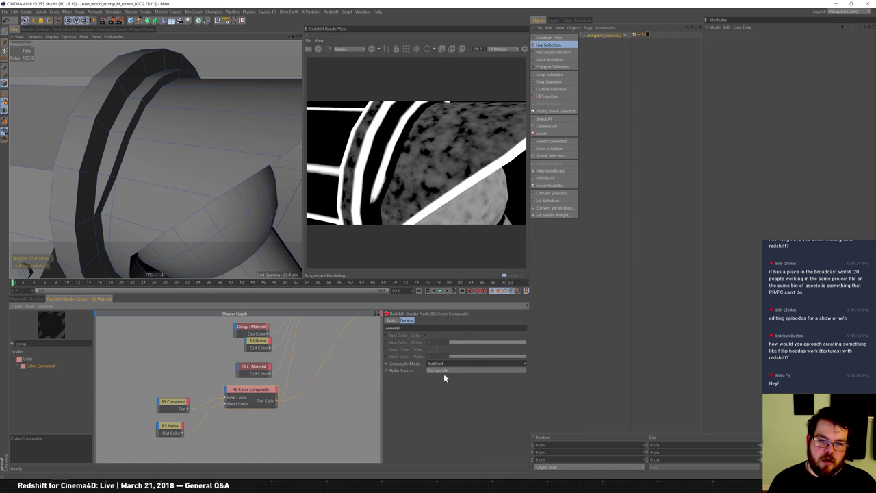
click(455, 363)
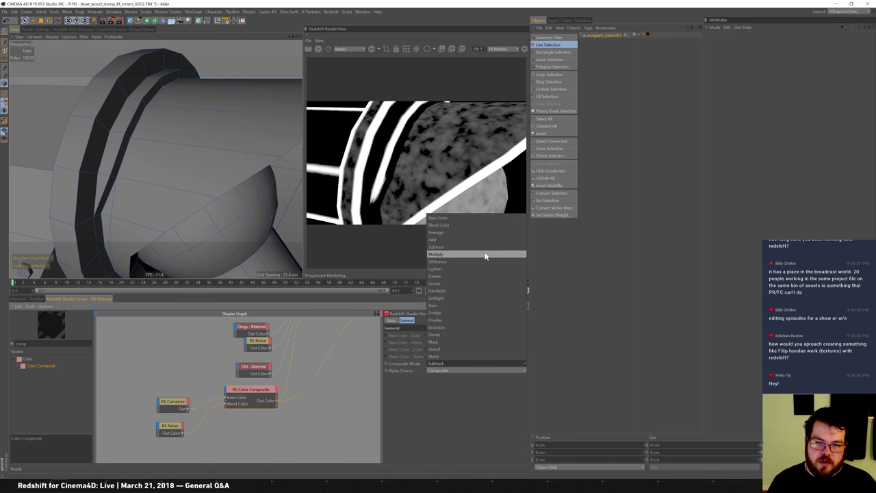
click(457, 326)
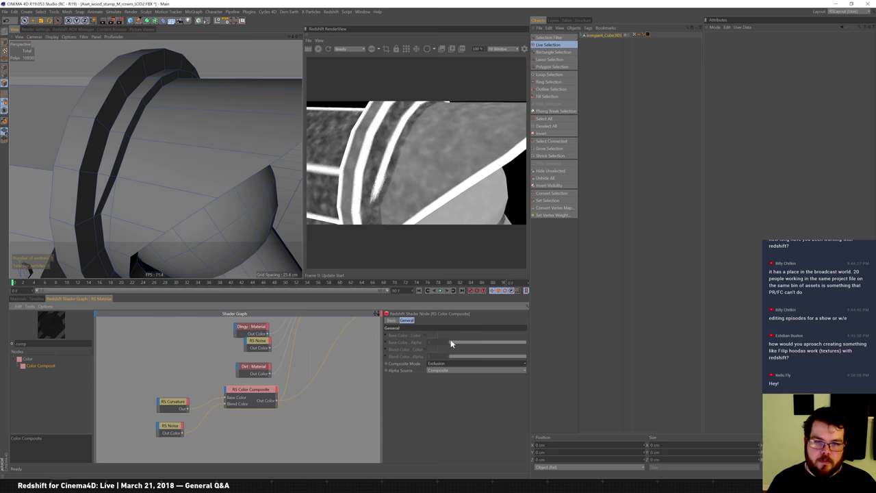
middle_drag(326, 360, 245, 380)
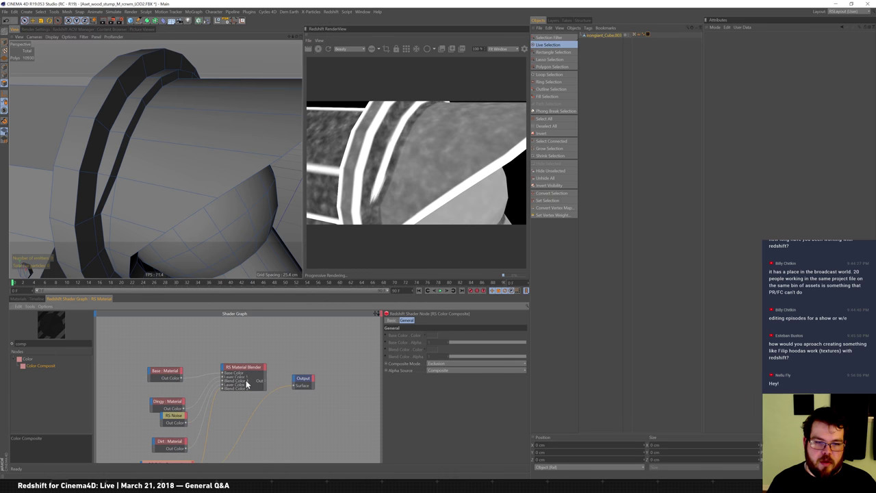
click(257, 371)
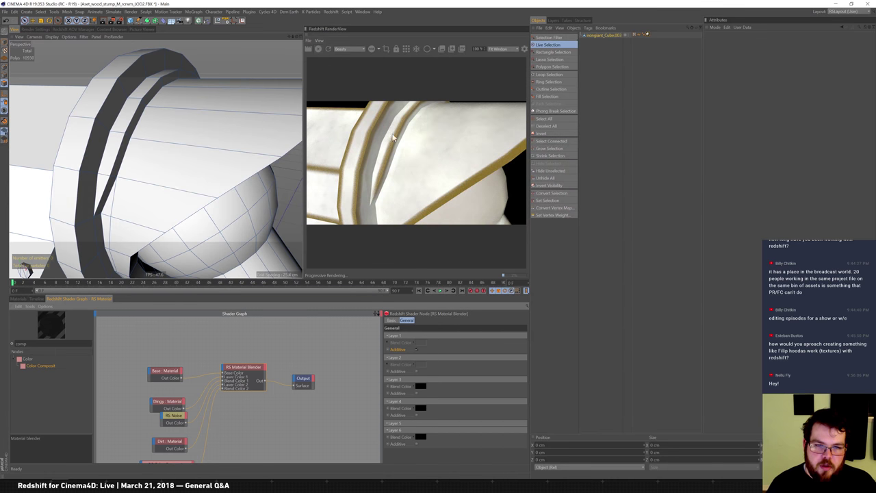
Step: Lower the RS Noise Amplitude Gain to 1.04
middle_drag(269, 344, 317, 277)
click(136, 434)
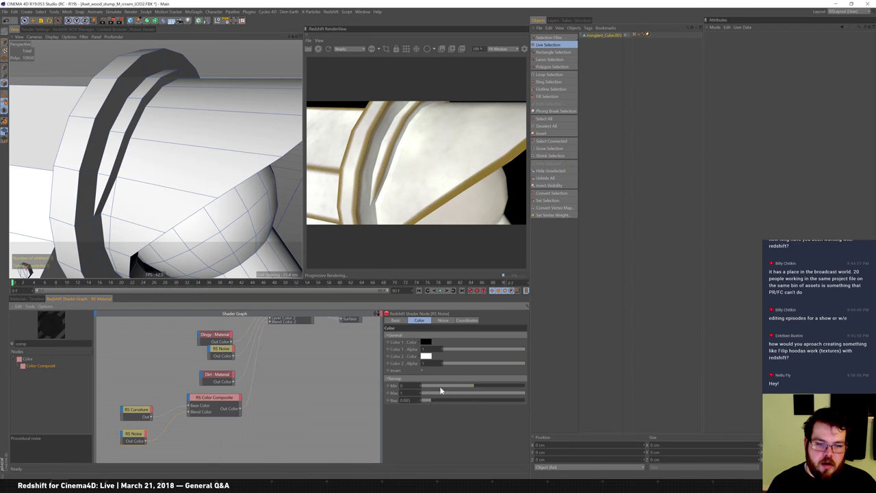
click(446, 321)
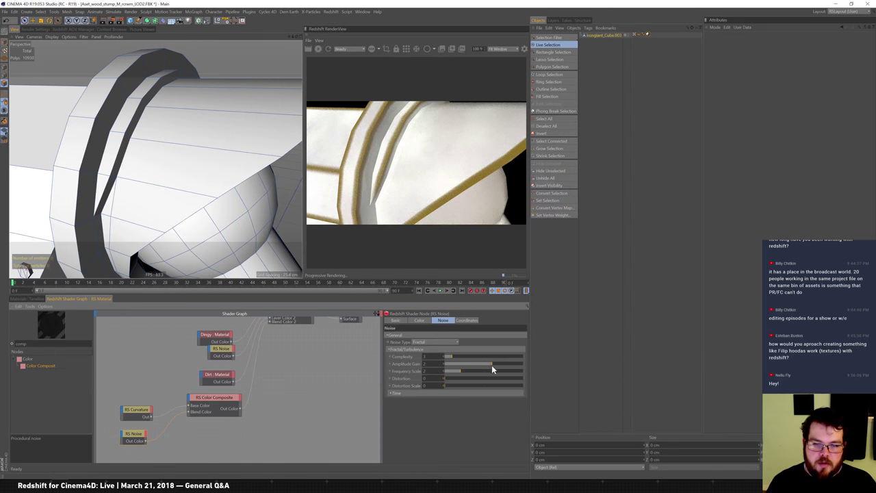
drag(488, 364, 489, 364)
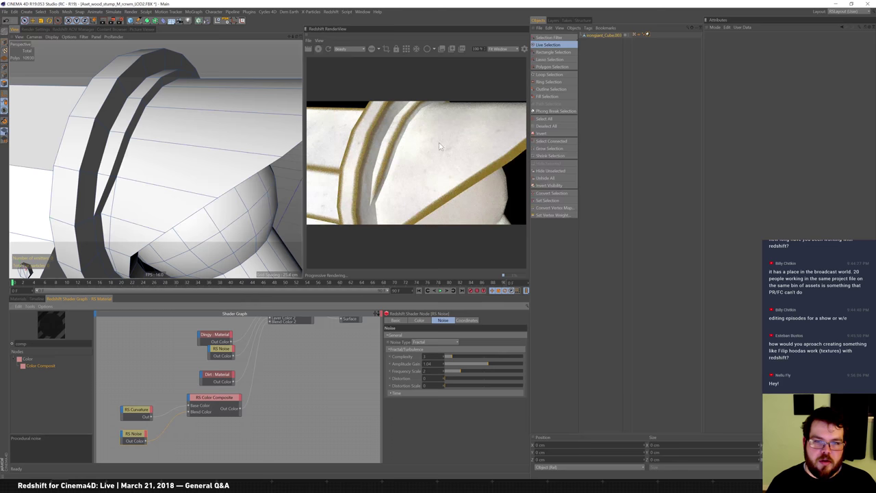
Step: Frame the whole robot with H and orbit to review the render
key(h)
scroll(220, 197, up, 8)
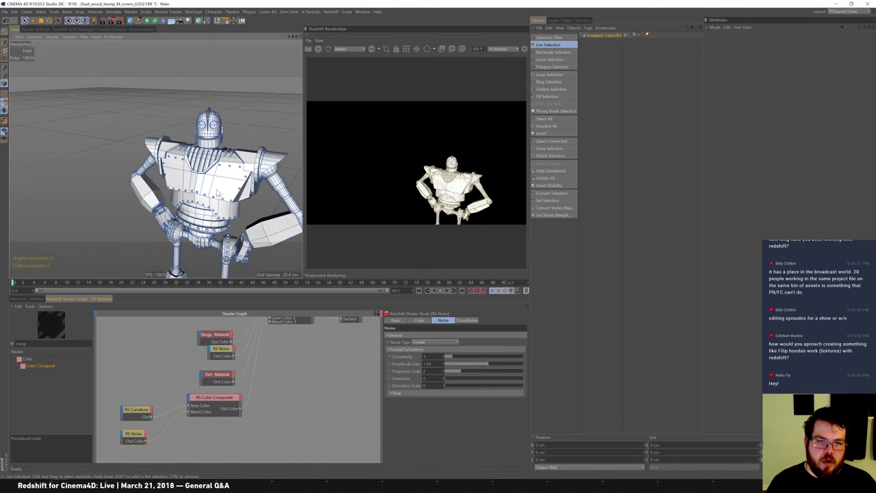
alt+drag(220, 197, 301, 41)
Step: Compare the robot render against the Instagram Pokéball-wreck post, then close that post
key(alt+Tab)
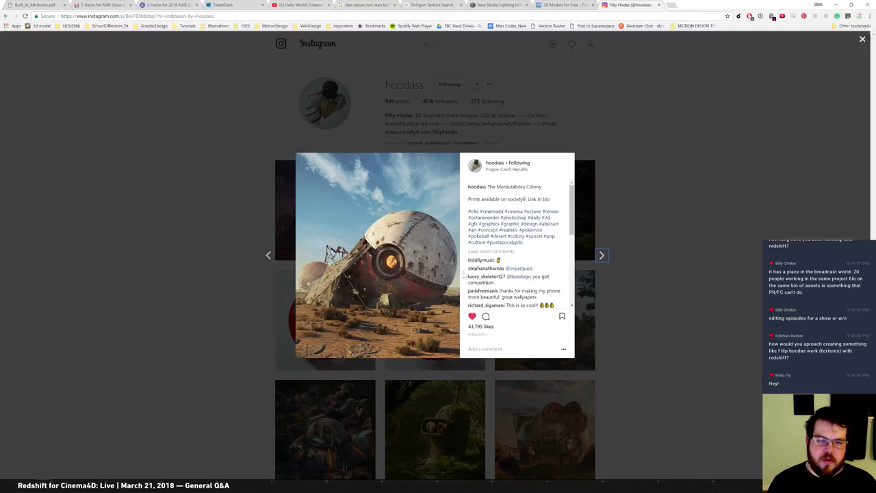
key(alt+Tab)
key(alt+Tab)
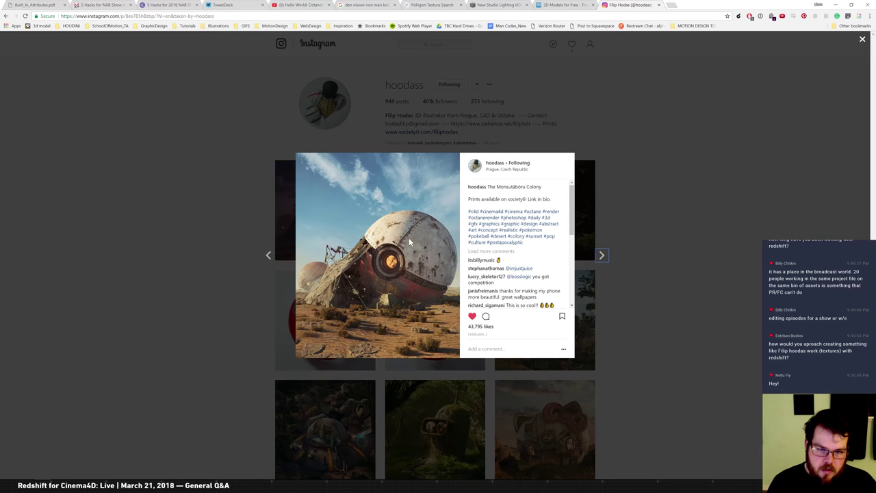
key(alt+Tab)
middle_drag(246, 400, 279, 357)
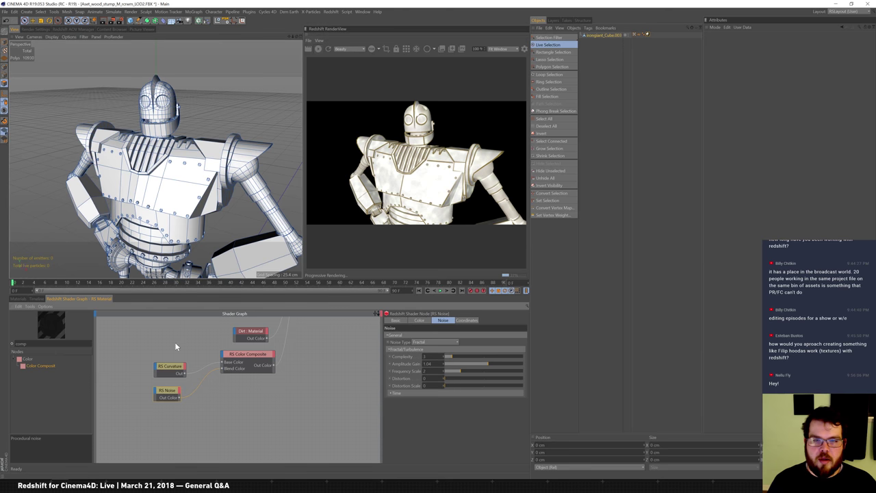
mouse_move(154, 183)
alt+mouse_down()
mouse_move(130, 178)
mouse_move(171, 184)
mouse_move(158, 201)
mouse_move(162, 224)
mouse_move(167, 192)
mouse_move(147, 184)
alt+mouse_up()
key(alt+Tab)
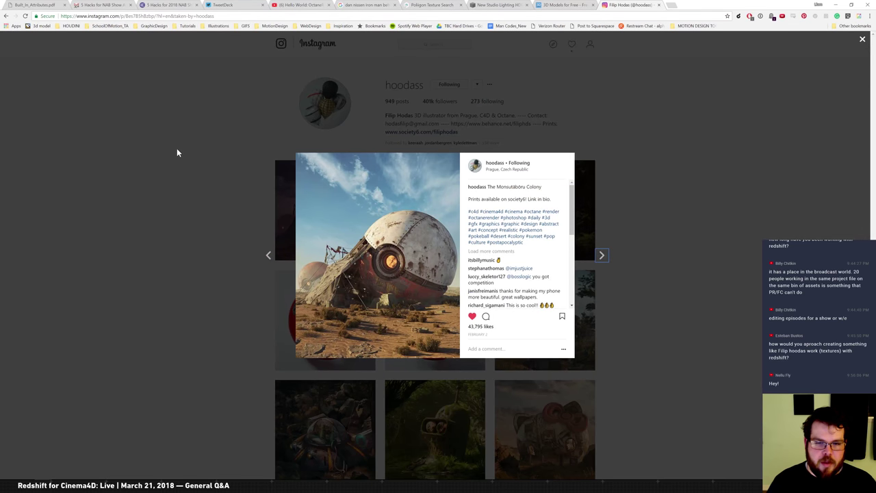
key(alt+Tab)
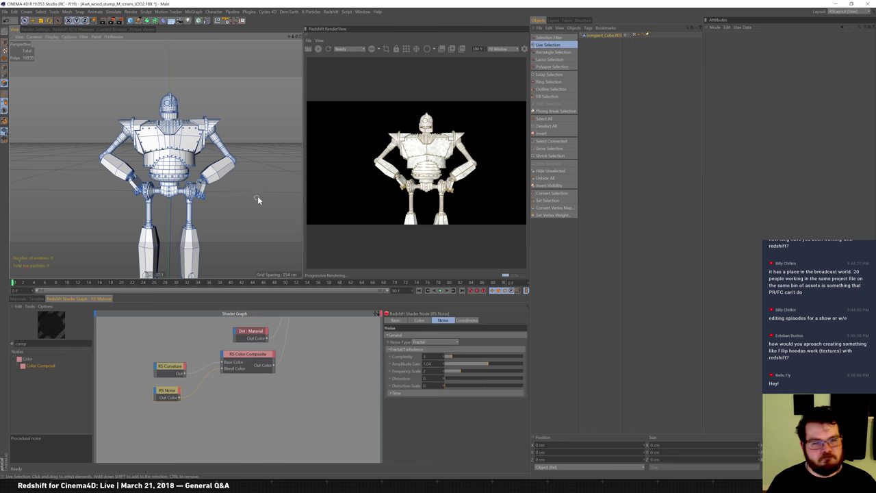
key(alt+Tab)
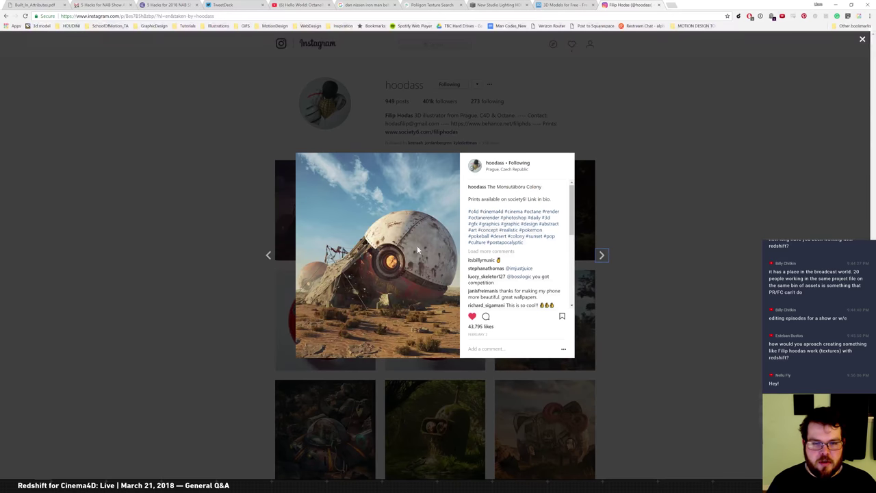
click(211, 215)
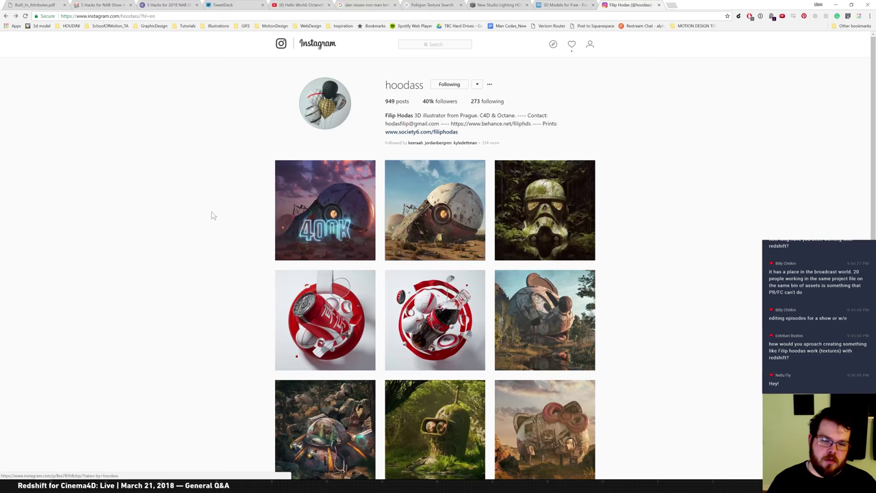
Step: Scroll far down the profile grid and open the pink sponge-blob post
scroll(171, 254, down, 5)
scroll(185, 260, down, 4)
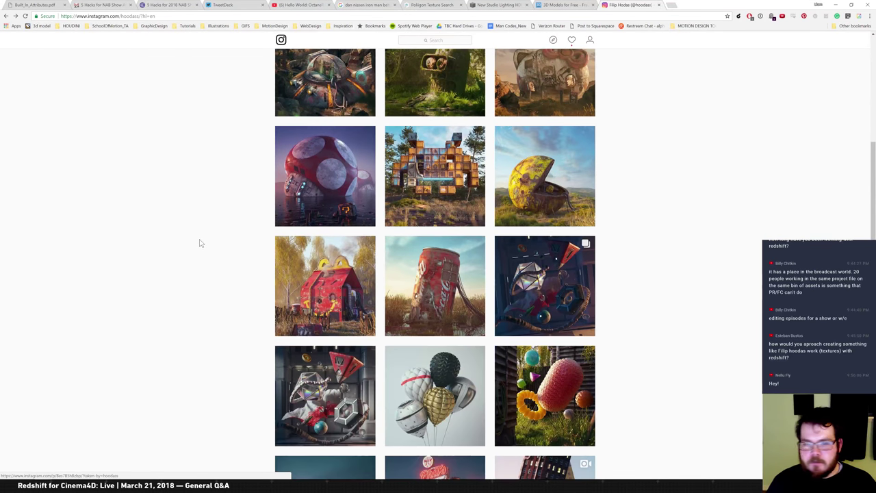
scroll(198, 246, down, 1)
scroll(199, 254, down, 4)
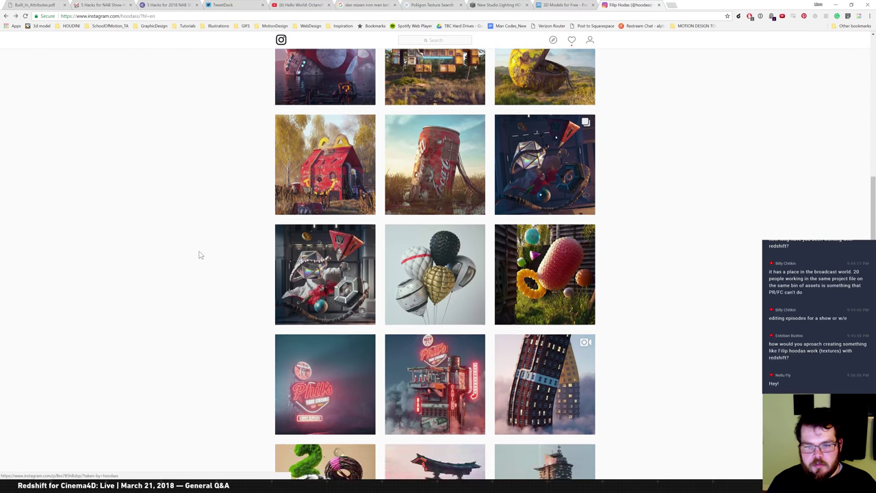
scroll(199, 219, down, 1)
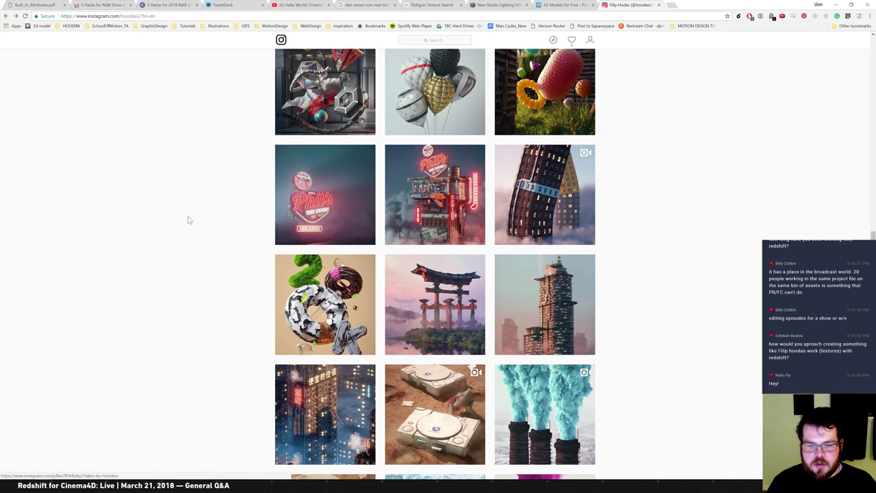
scroll(188, 219, down, 3)
scroll(198, 209, down, 5)
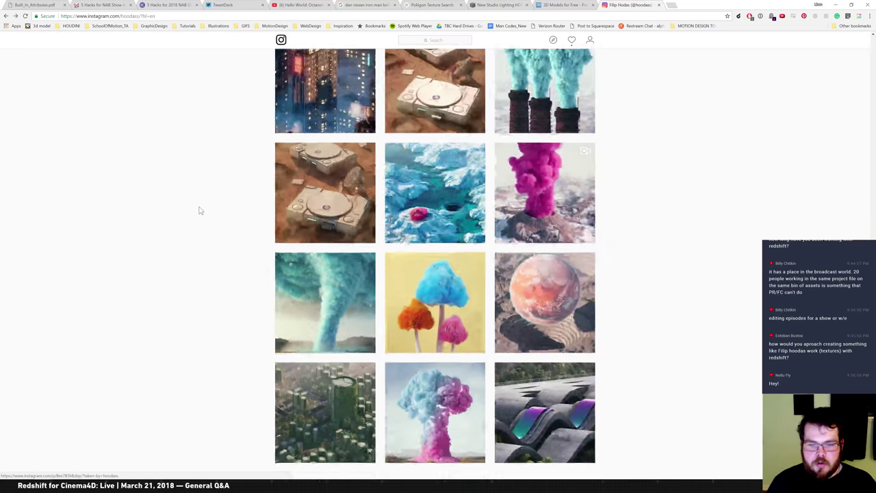
scroll(231, 175, down, 1)
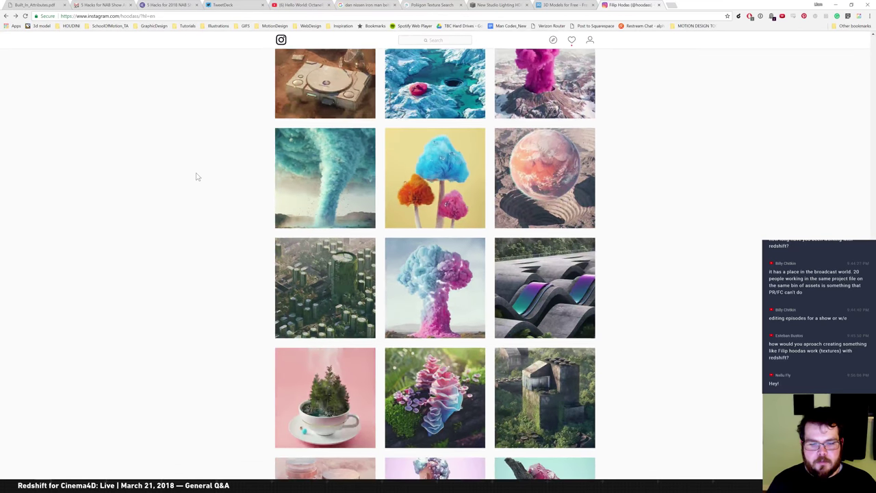
scroll(199, 150, down, 3)
scroll(192, 240, down, 3)
scroll(193, 240, down, 6)
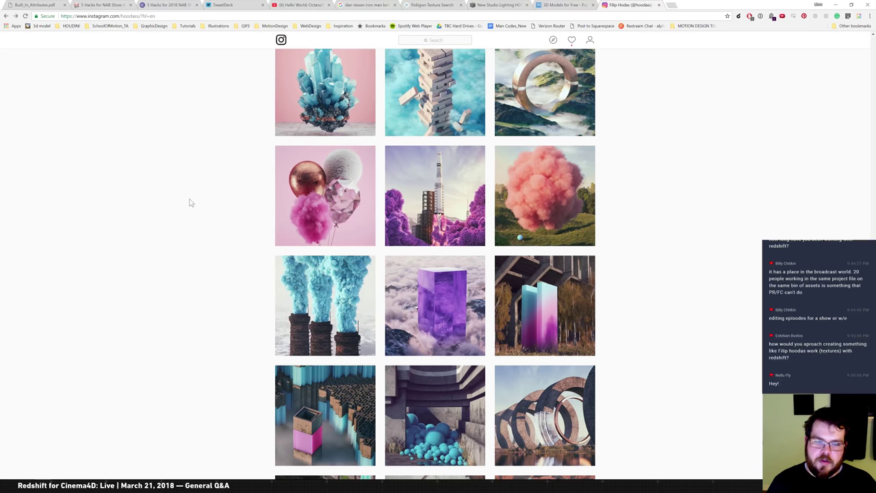
scroll(190, 205, down, 3)
scroll(198, 164, down, 3)
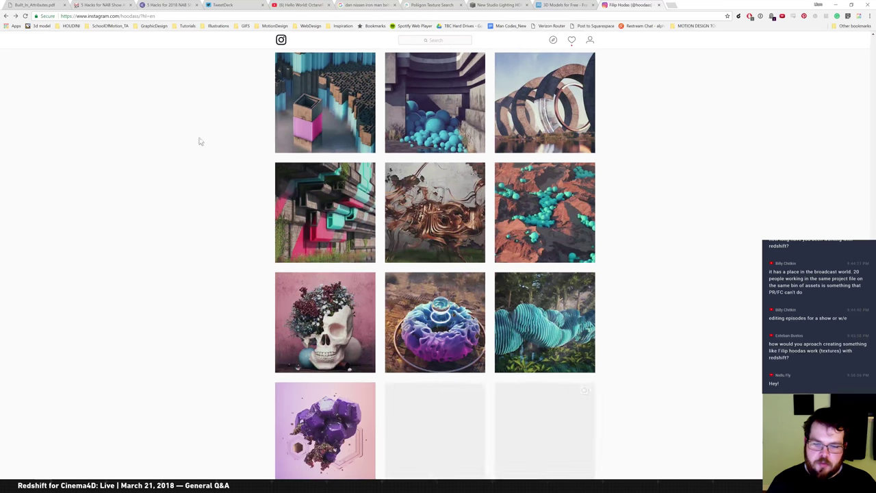
scroll(194, 218, down, 1)
scroll(200, 198, down, 3)
scroll(204, 246, down, 2)
scroll(203, 247, down, 2)
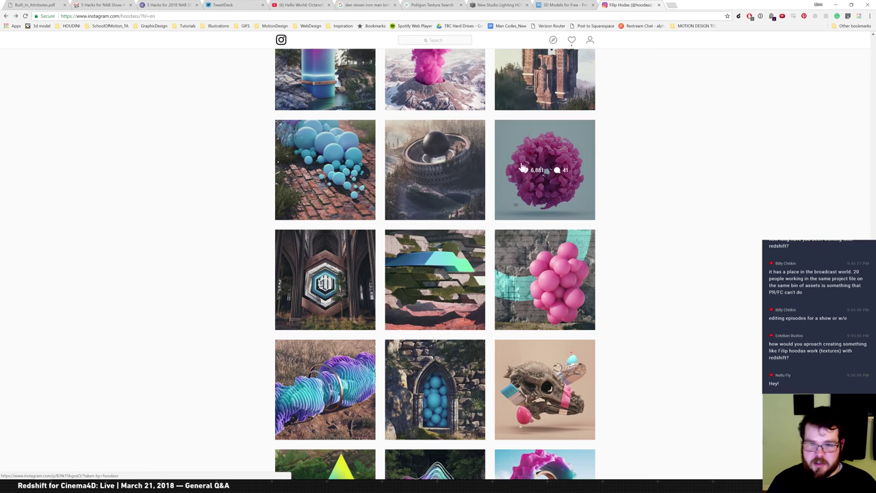
click(562, 148)
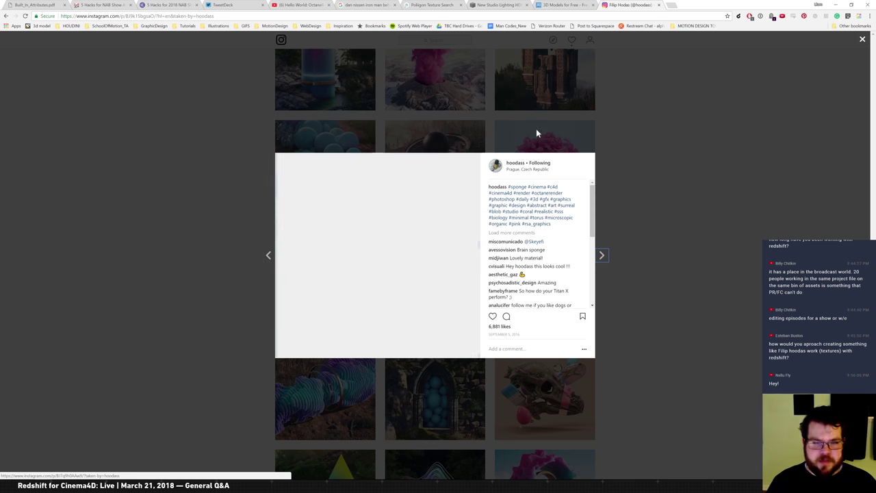
Step: Zoom and orbit to the robot panel with two hexagon bolts, then close the pink sphere post
key(alt+Tab)
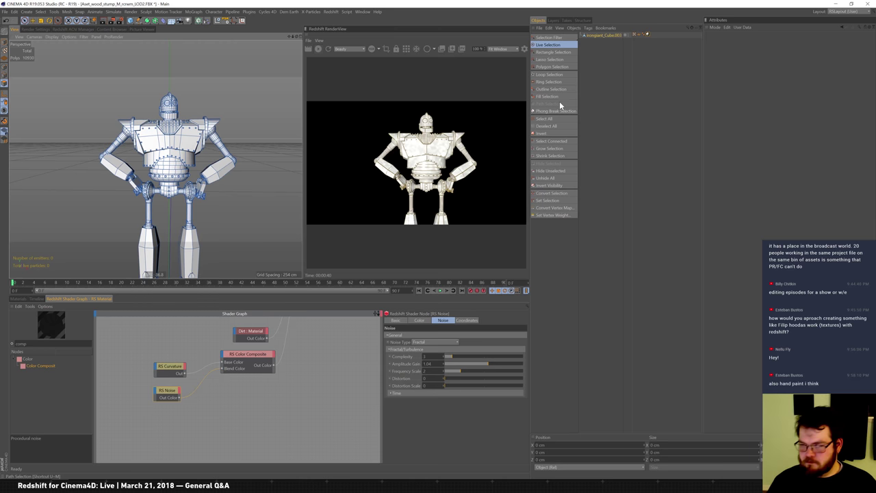
key(alt+Tab)
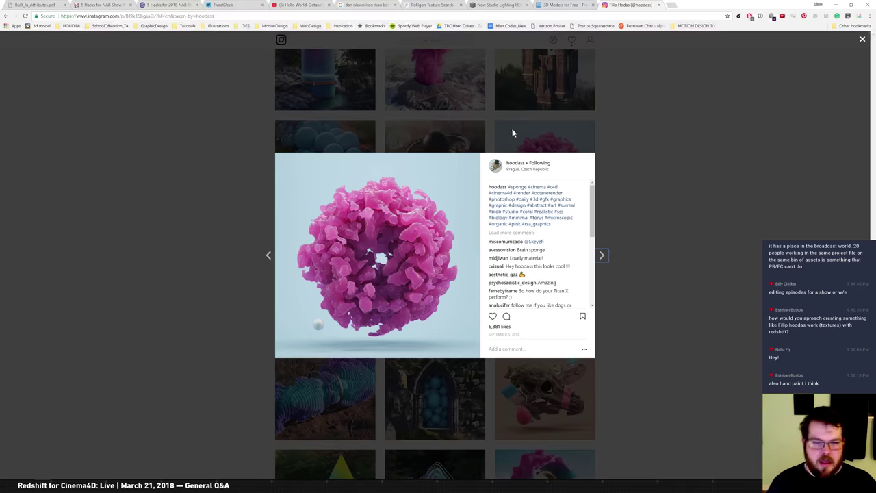
key(alt+Tab)
scroll(240, 128, up, 10)
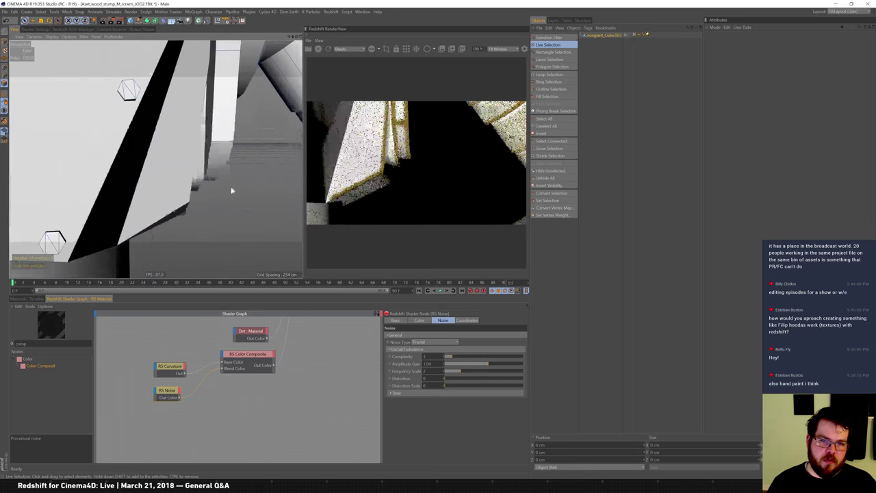
alt+drag(231, 191, 202, 176)
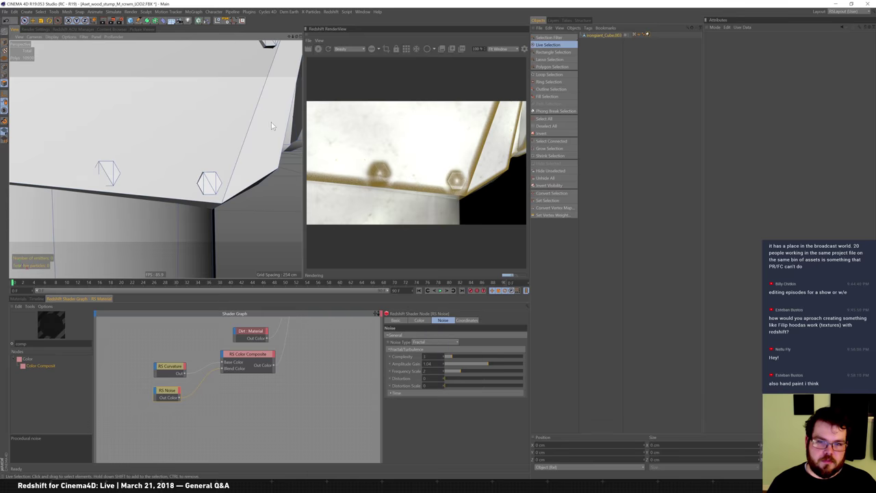
key(alt+Tab)
click(186, 127)
scroll(196, 109, down, 15)
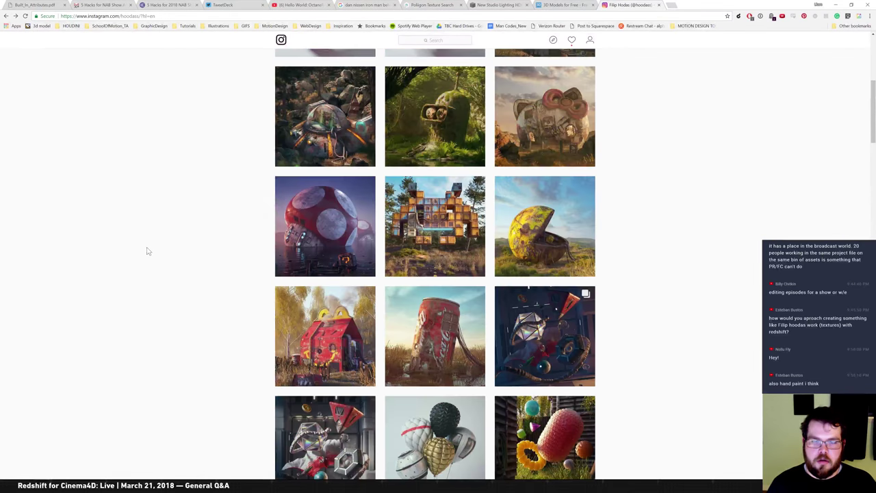
scroll(139, 199, up, 3)
scroll(229, 189, up, 2)
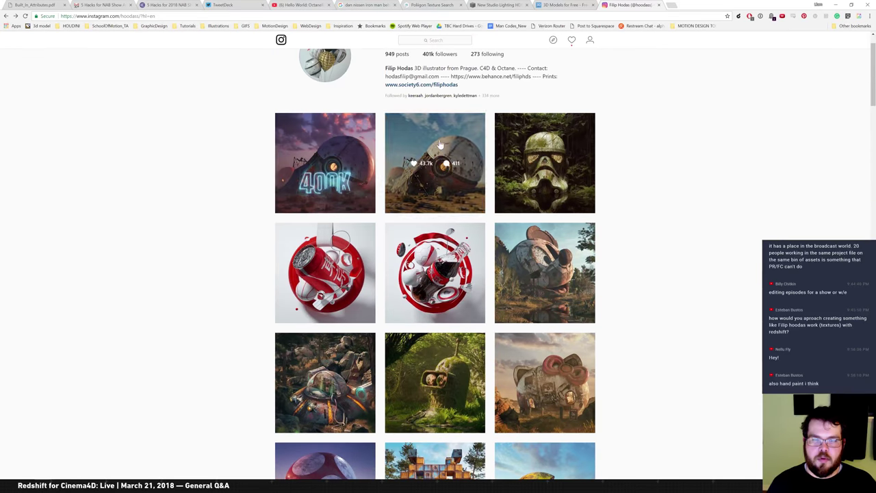
click(439, 134)
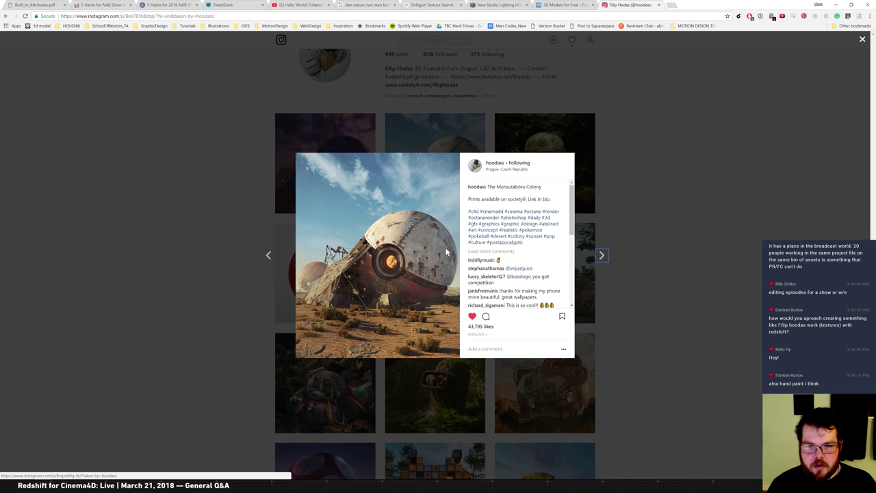
click(156, 221)
scroll(309, 167, up, 1)
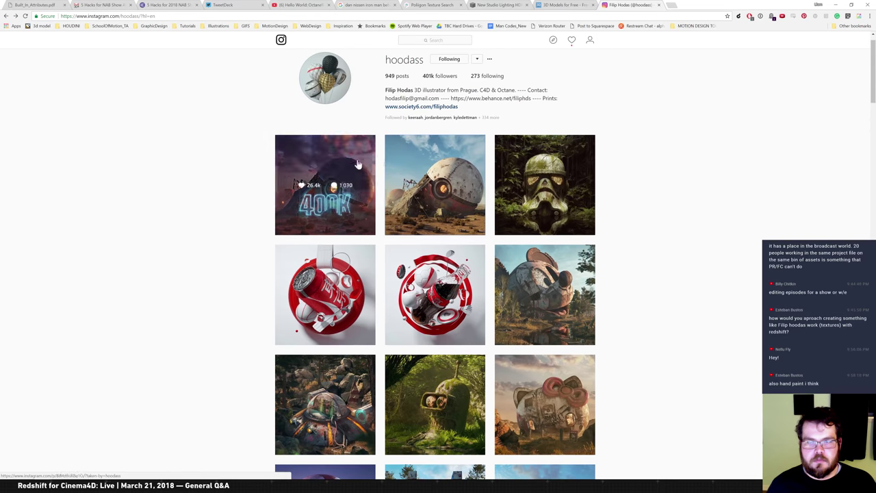
click(446, 107)
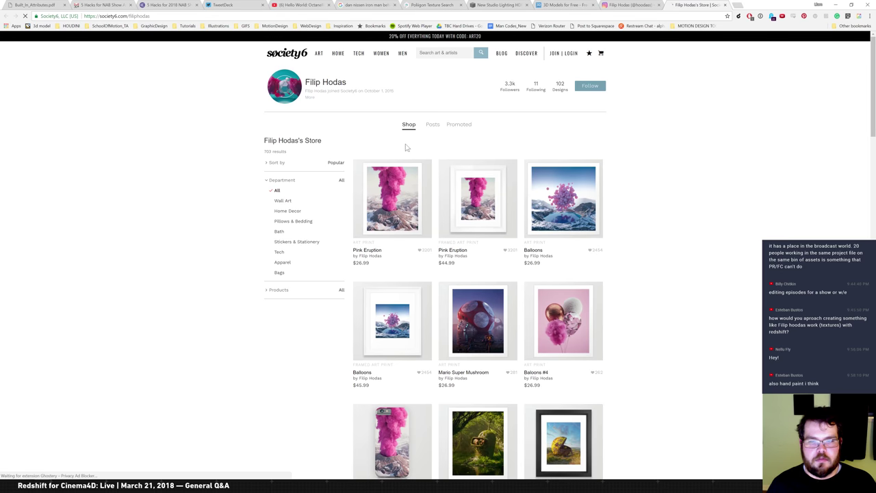
Step: Scroll through the Society6 store's prints and products, then switch to Cinema 4D
scroll(170, 284, down, 3)
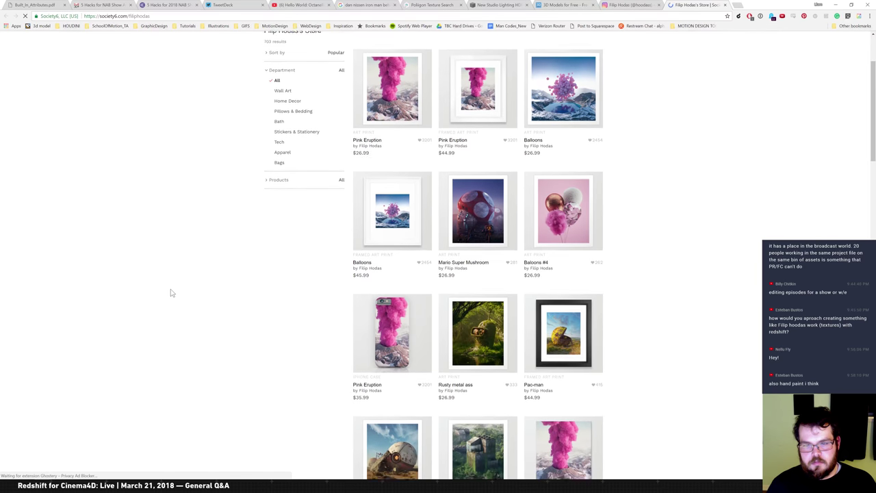
scroll(170, 293, down, 2)
scroll(182, 279, down, 2)
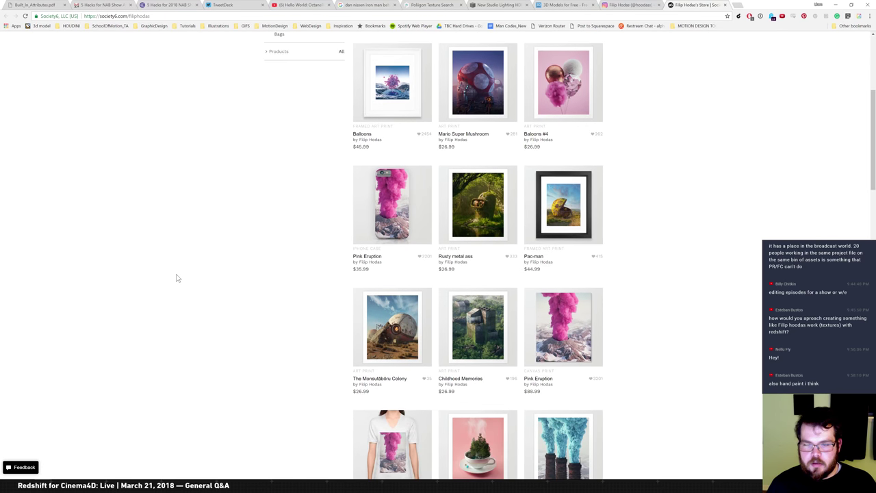
scroll(181, 267, down, 5)
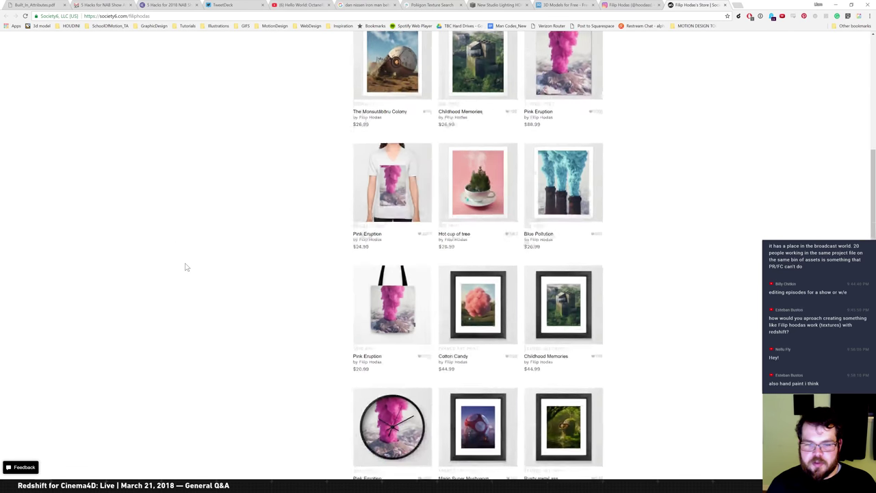
scroll(193, 189, down, 4)
scroll(193, 189, up, 15)
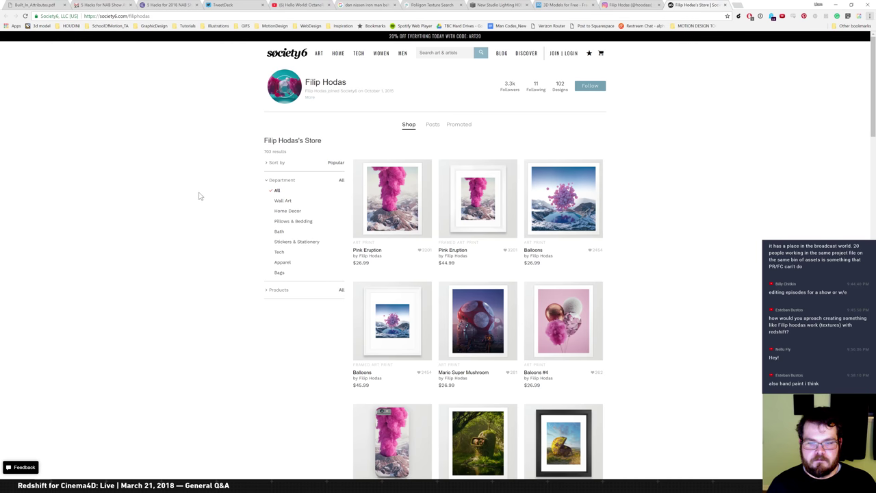
key(alt+Tab)
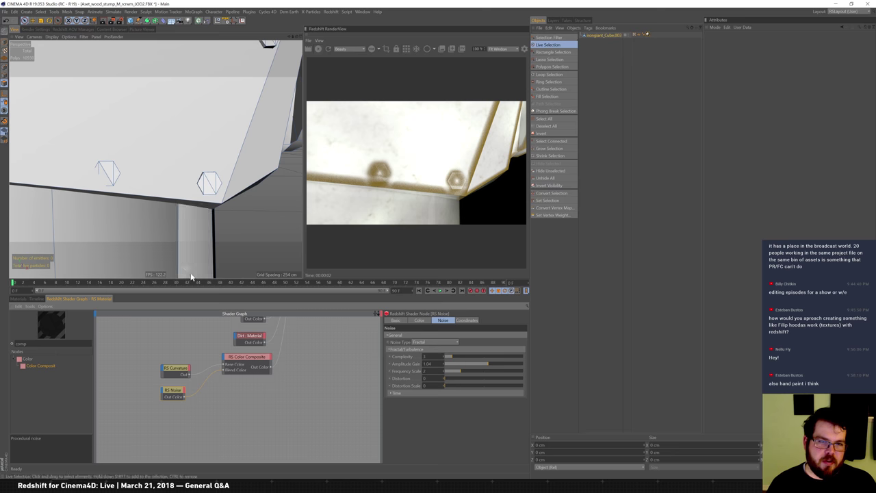
Step: Zoom the viewport out and back, deselect everything with Ctrl+Shift+A, and return to the browser
scroll(140, 200, down, 10)
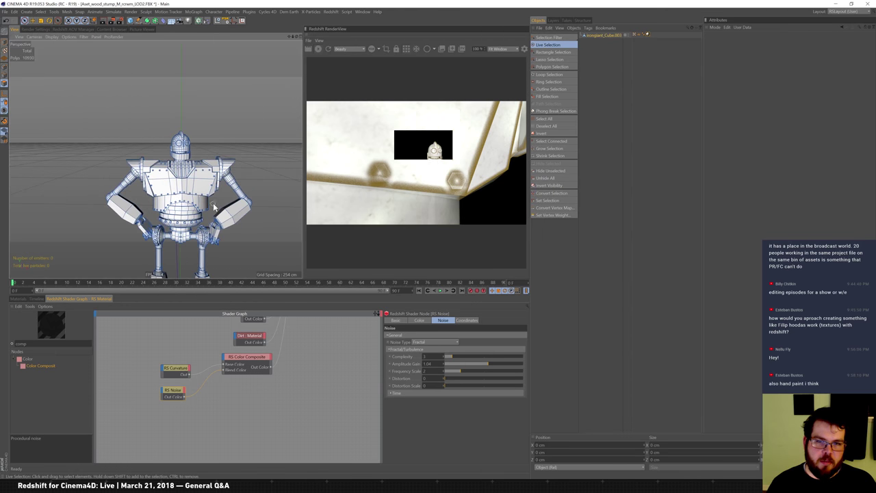
scroll(213, 188, up, 5)
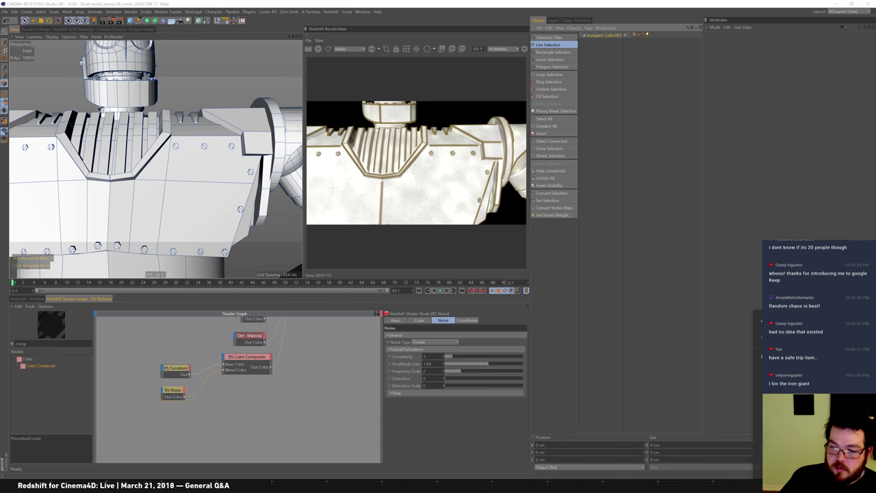
key(ctrl+shift+a)
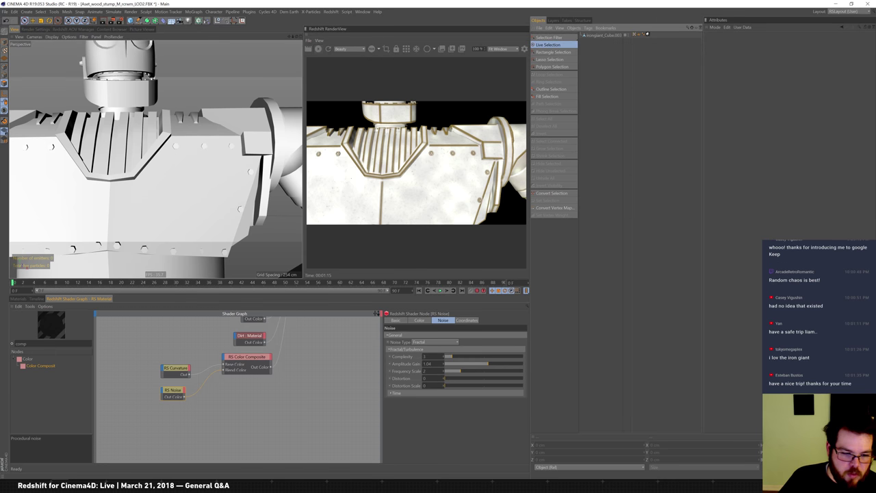
key(alt+Tab)
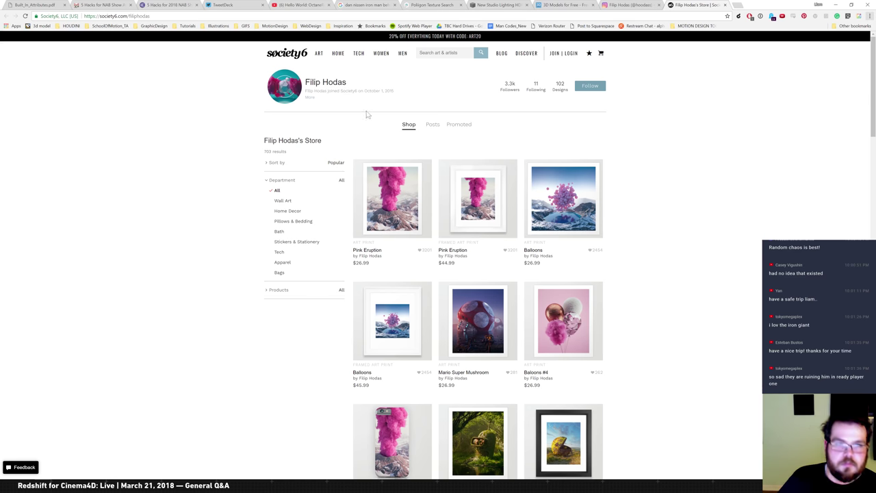
Step: Load sketchfab.com/feed and browse the account's Models and Purchases pages
key(ctrl+l)
text(sketchfab.com/feed)
key(Return)
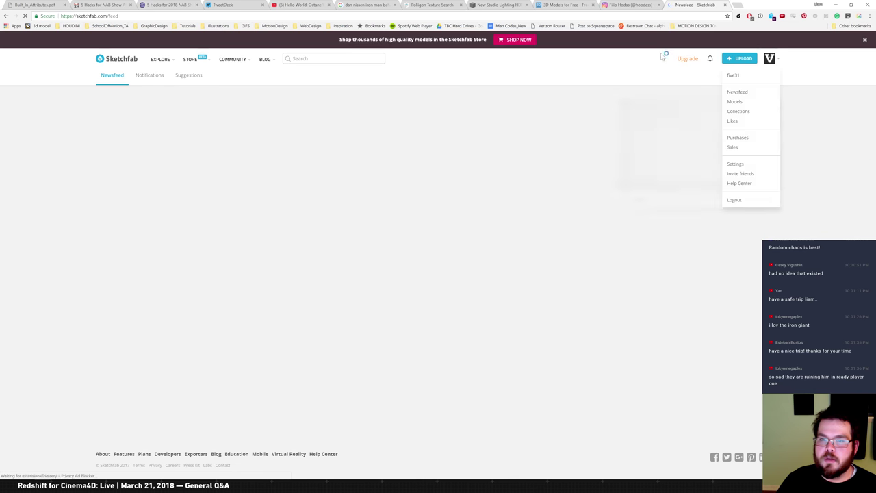
click(742, 101)
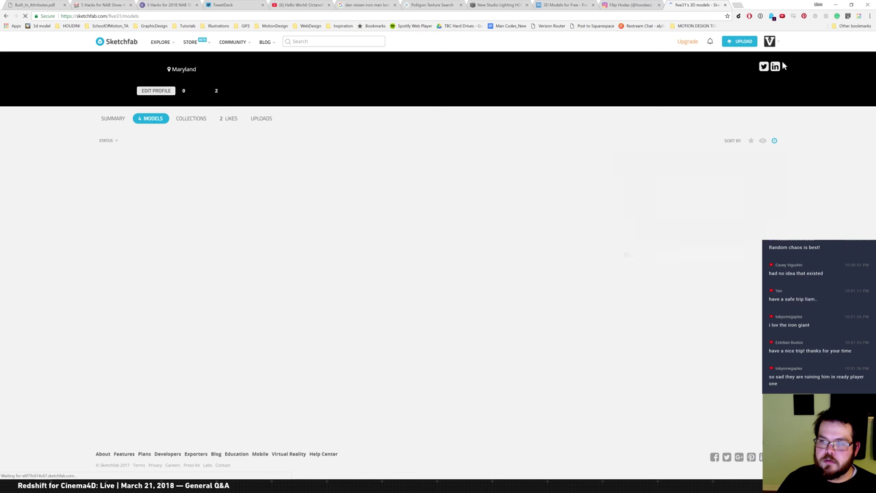
mouse_move(780, 64)
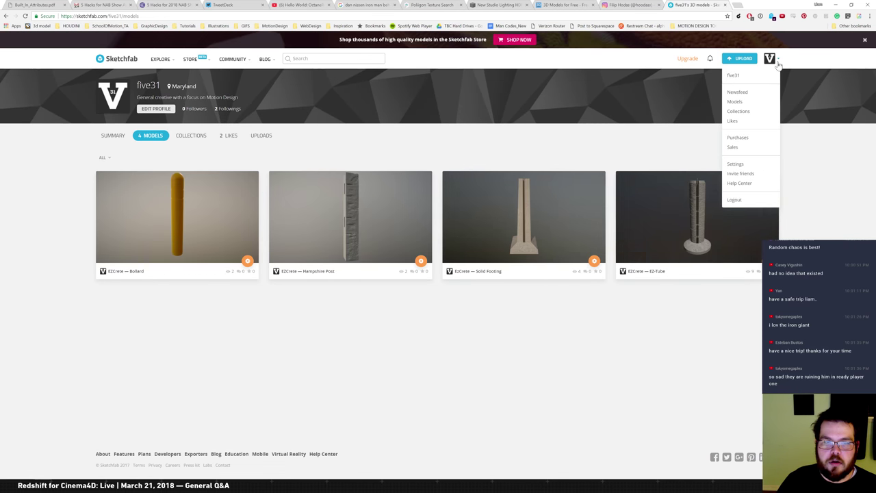
click(751, 141)
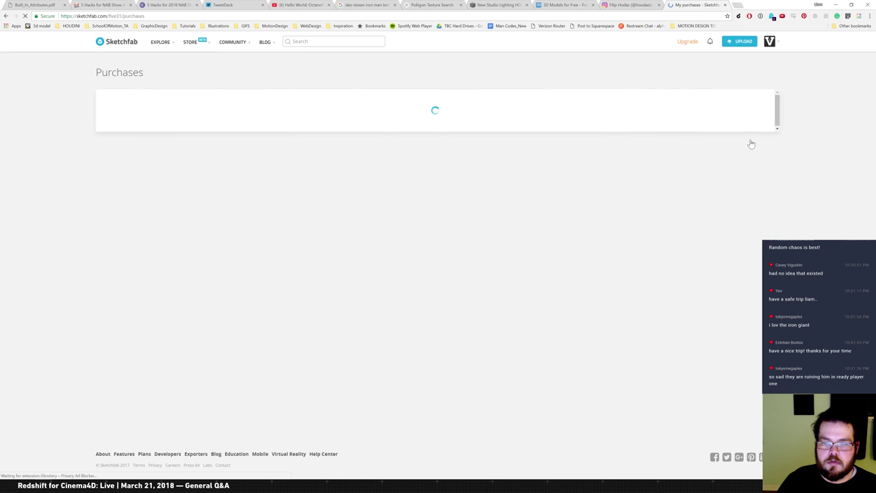
Step: Open the Iron Giant model from the liked models, then return to the Instagram tab
mouse_move(769, 58)
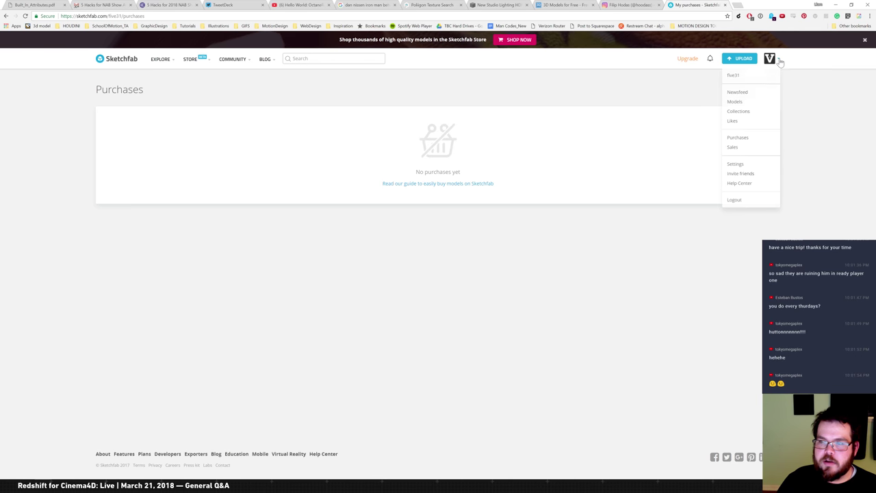
click(739, 121)
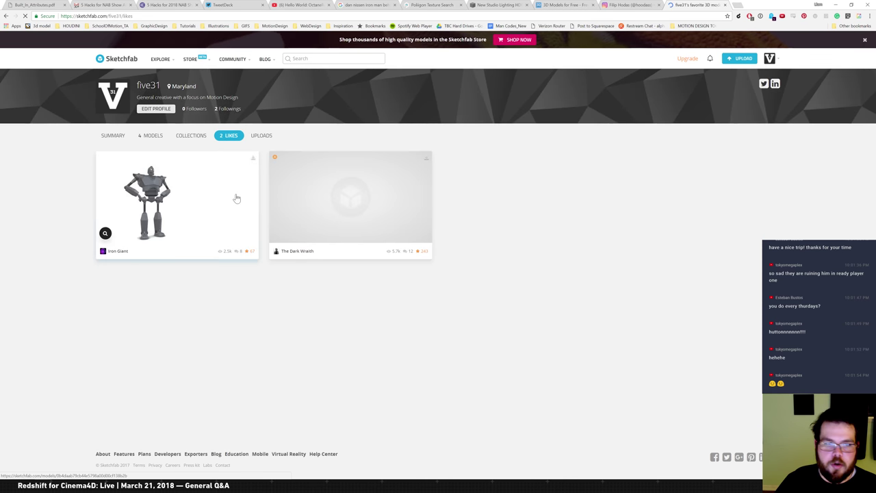
click(229, 190)
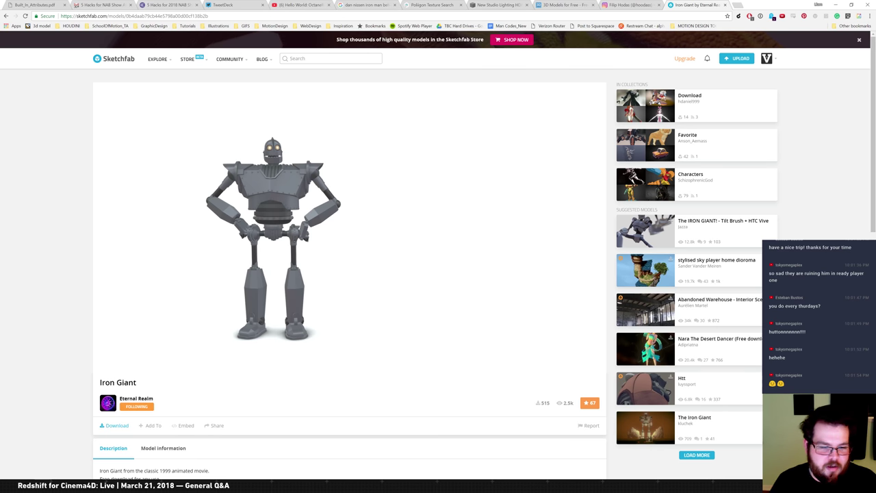
click(621, 7)
click(437, 39)
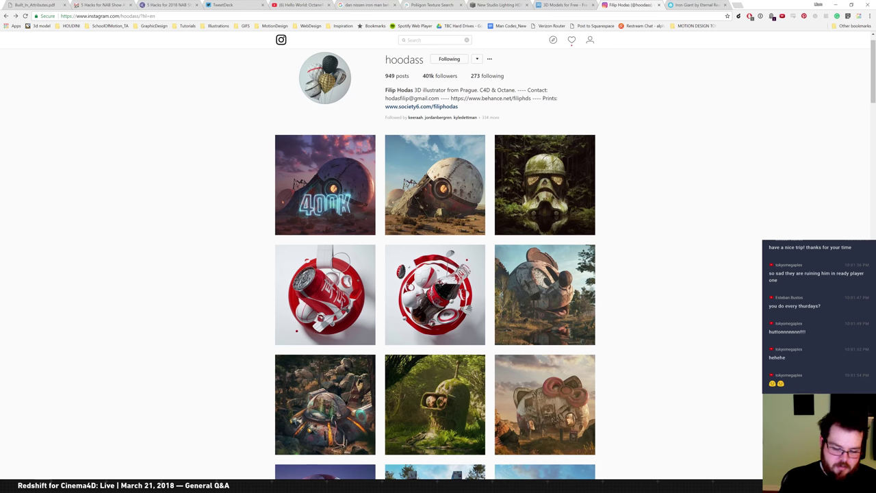
Step: Search for the motion designer's account, play its first video post, close it, and switch to Slack
text(biggr)
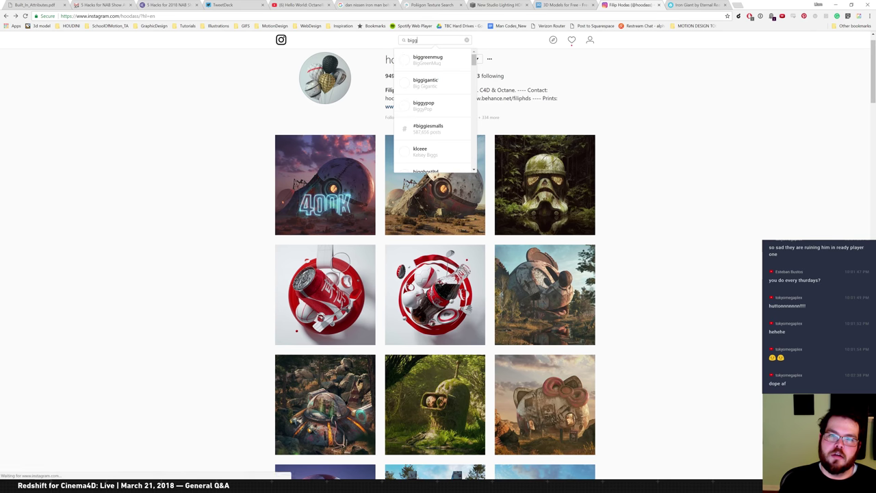
click(465, 65)
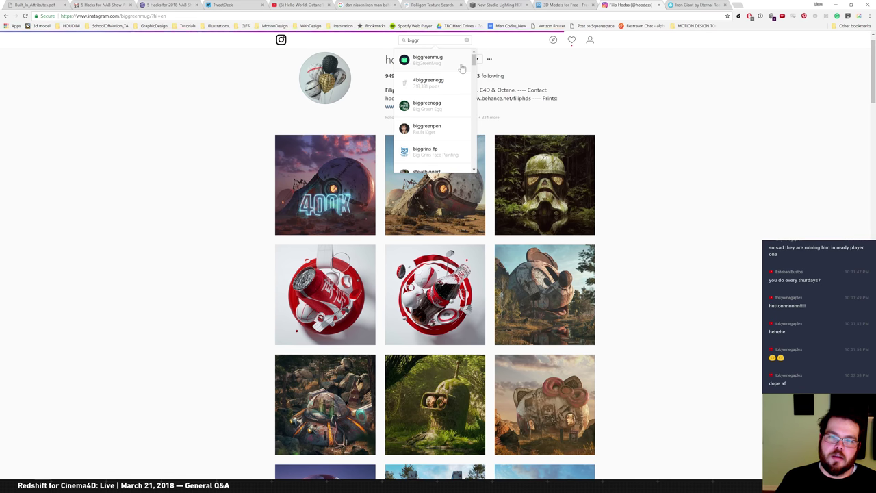
click(347, 213)
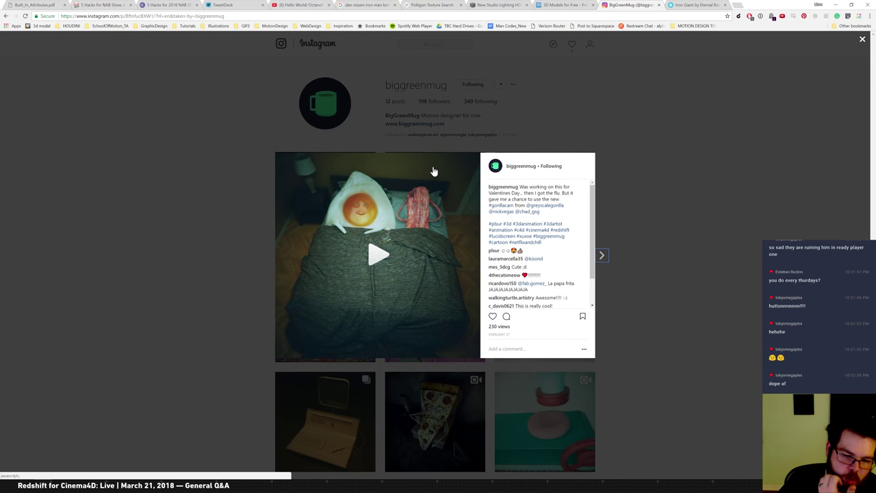
click(380, 251)
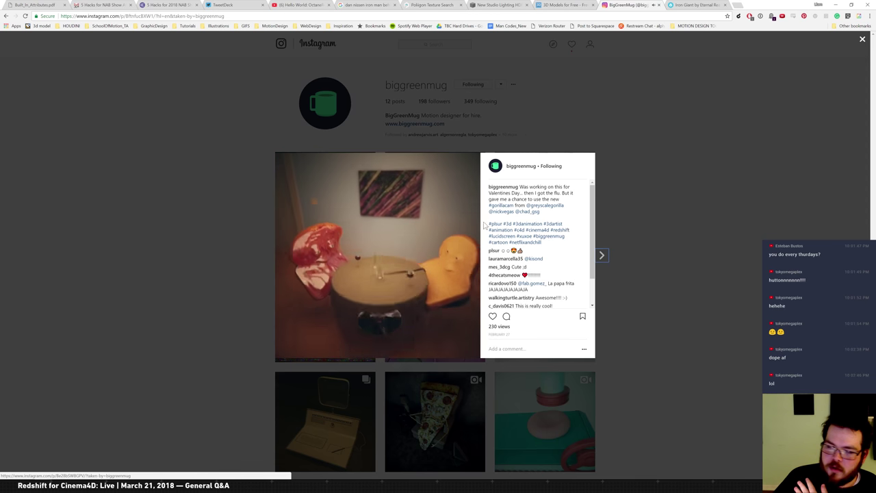
click(630, 125)
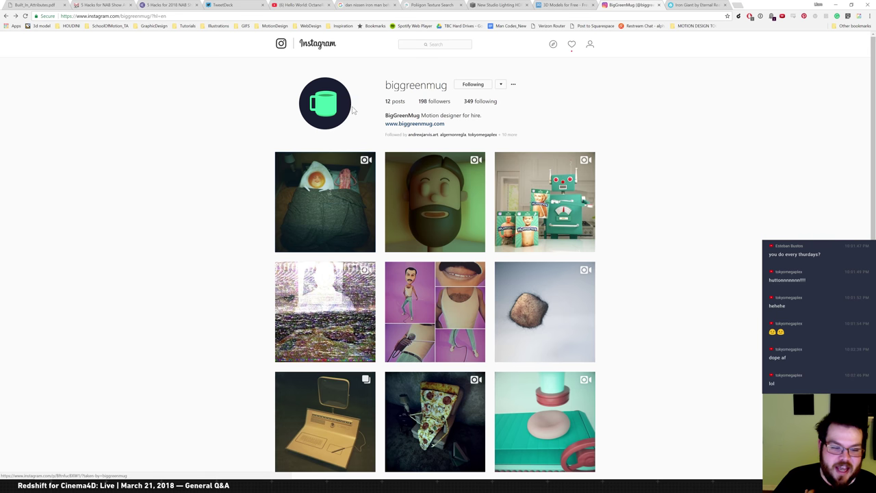
key(alt+Tab)
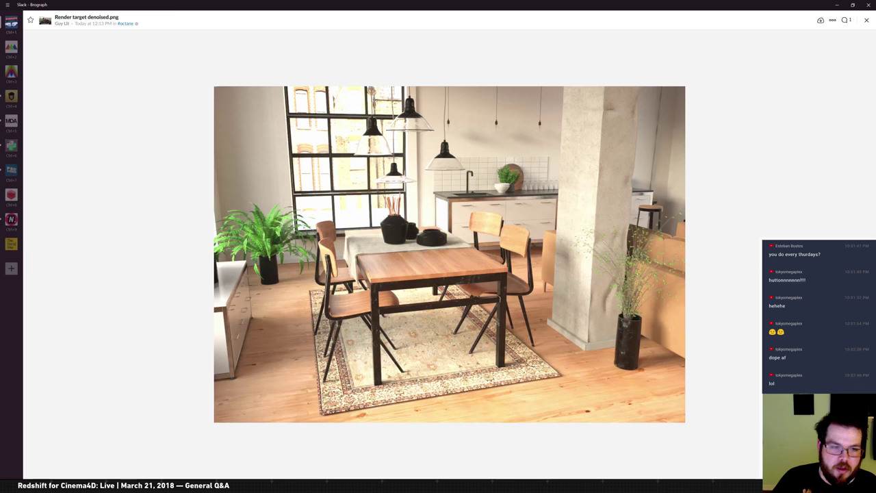
Step: Close the denoised render preview, browse the #octane Slack channel, and minimize Slack to the browser
click(865, 21)
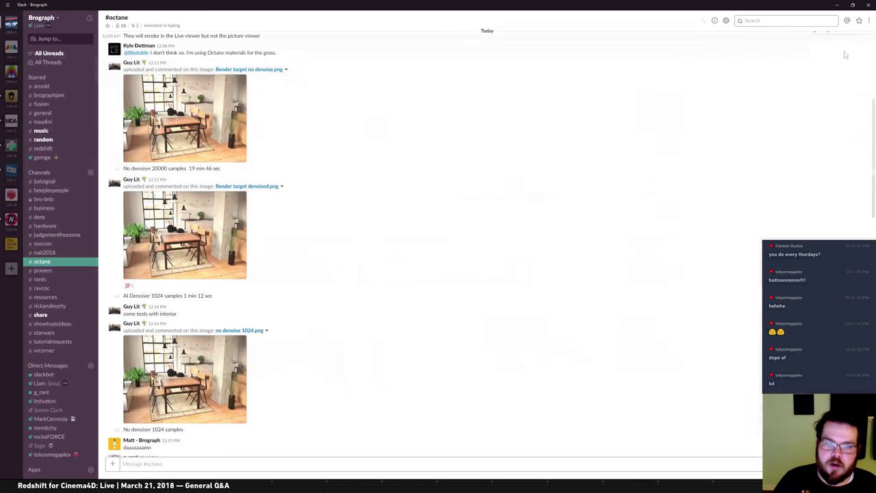
scroll(344, 202, down, 20)
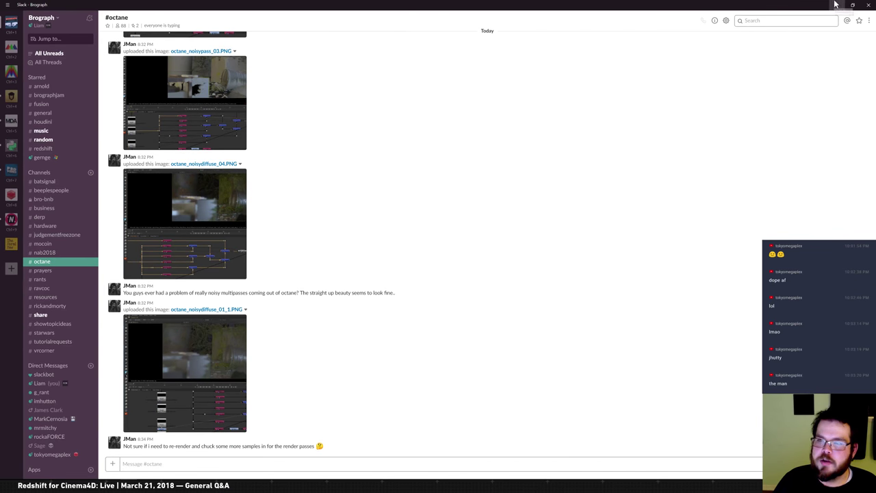
click(837, 5)
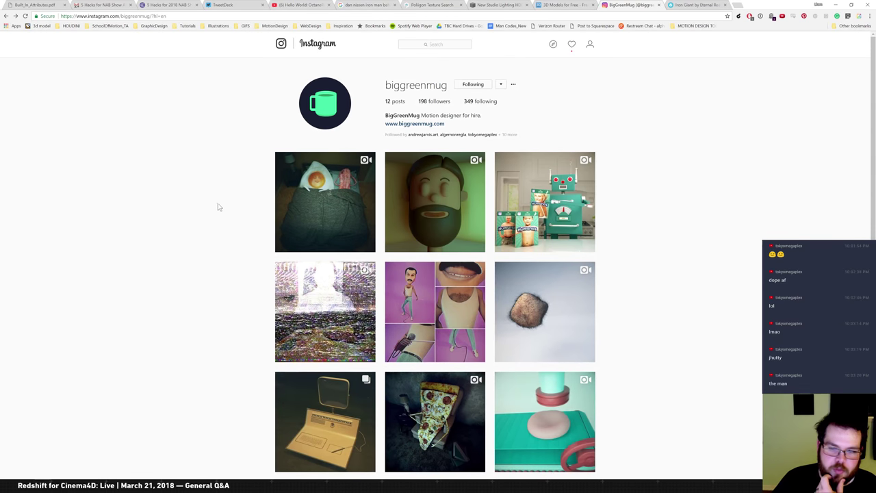